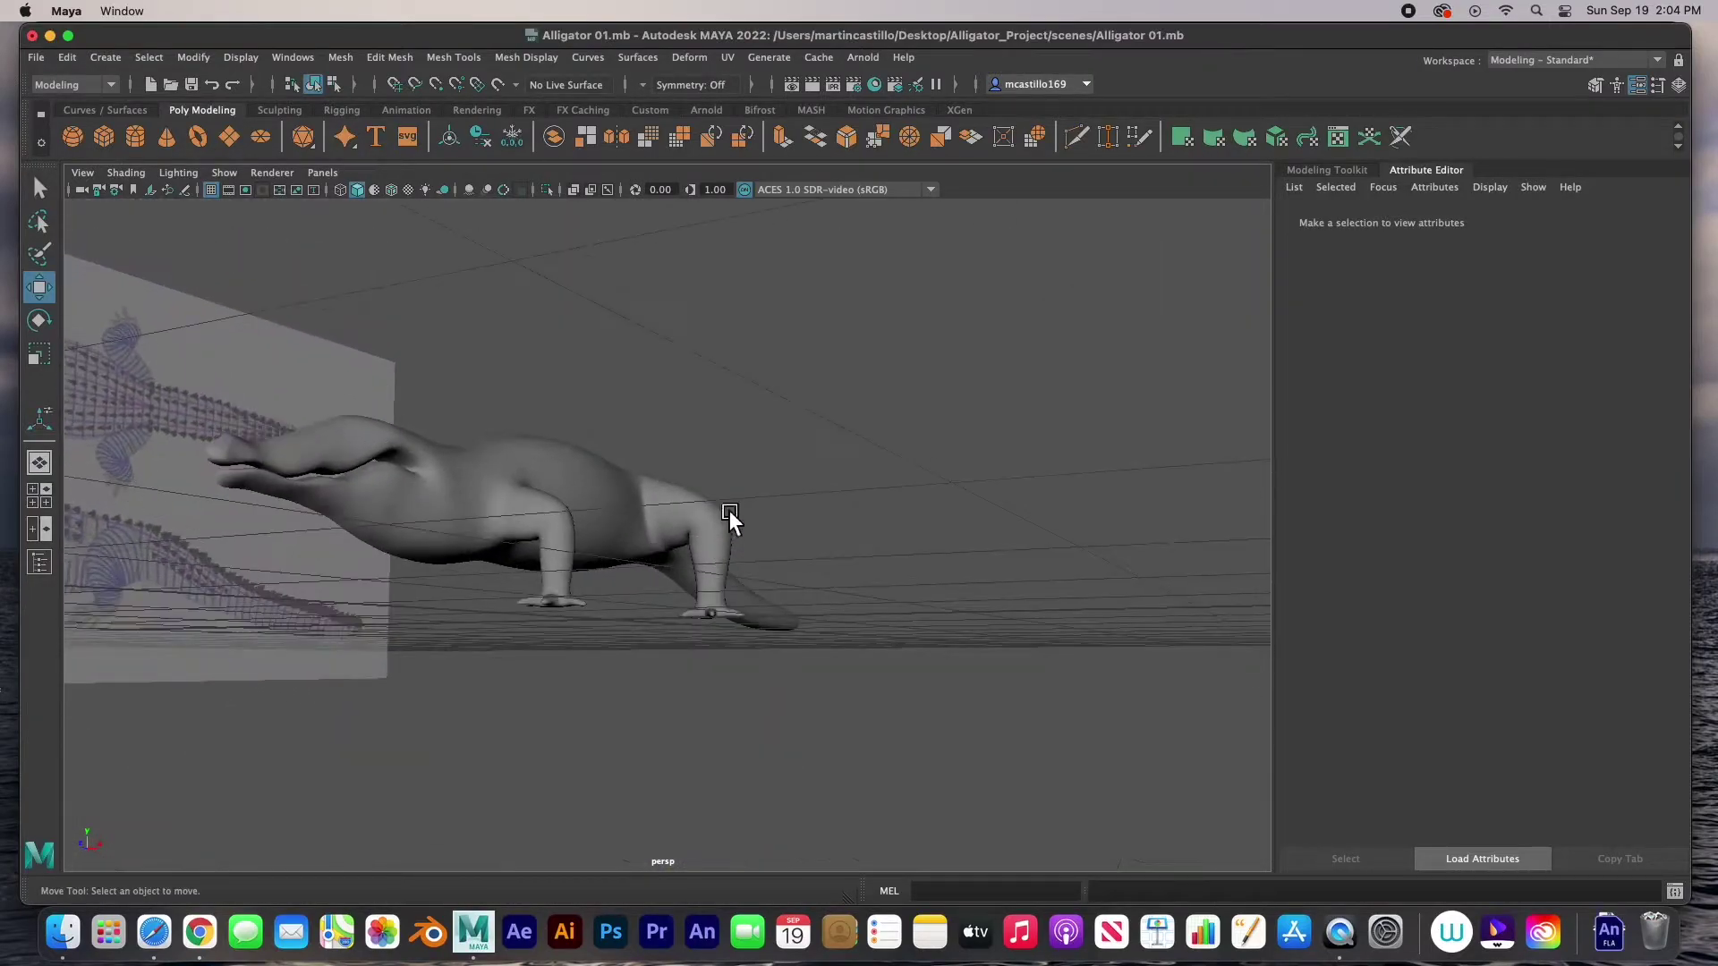
- Orbit around the alligator's front, side and tail, then select its body mesh pCube1
{"action": "left_click_drag", "start_coordinate": [571, 566], "coordinate": [459, 598], "text": "alt"}
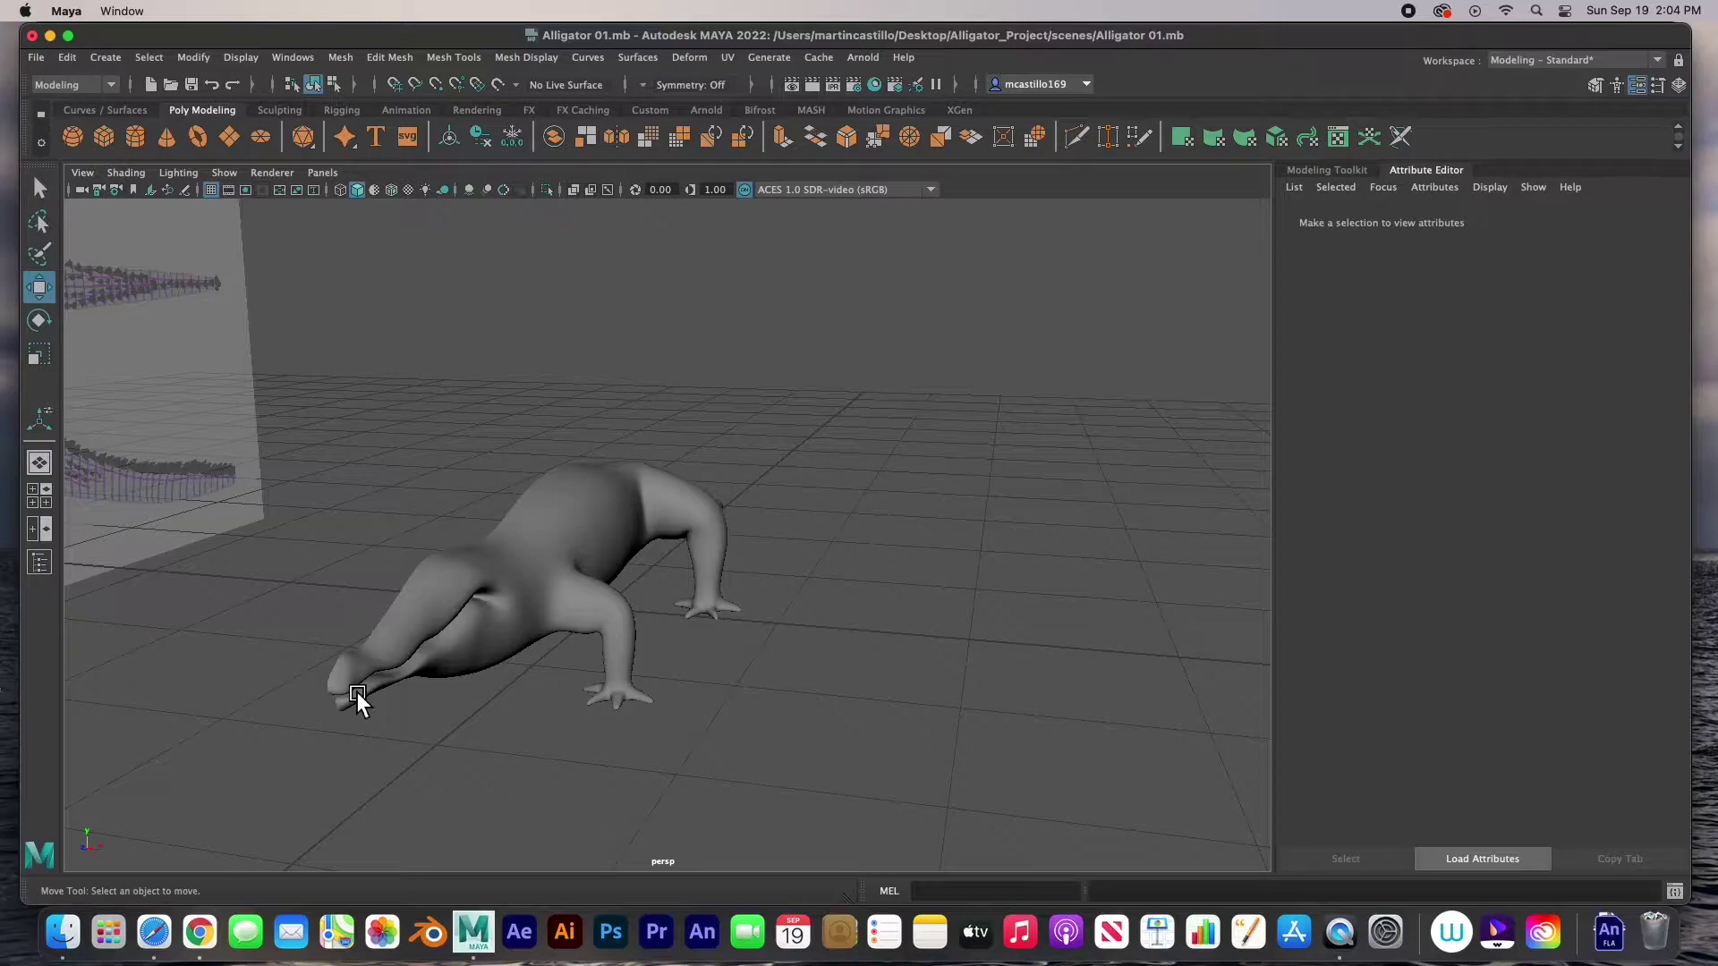
{"action": "left_click_drag", "start_coordinate": [546, 648], "coordinate": [444, 608], "text": "alt"}
{"action": "left_click", "coordinate": [395, 533]}
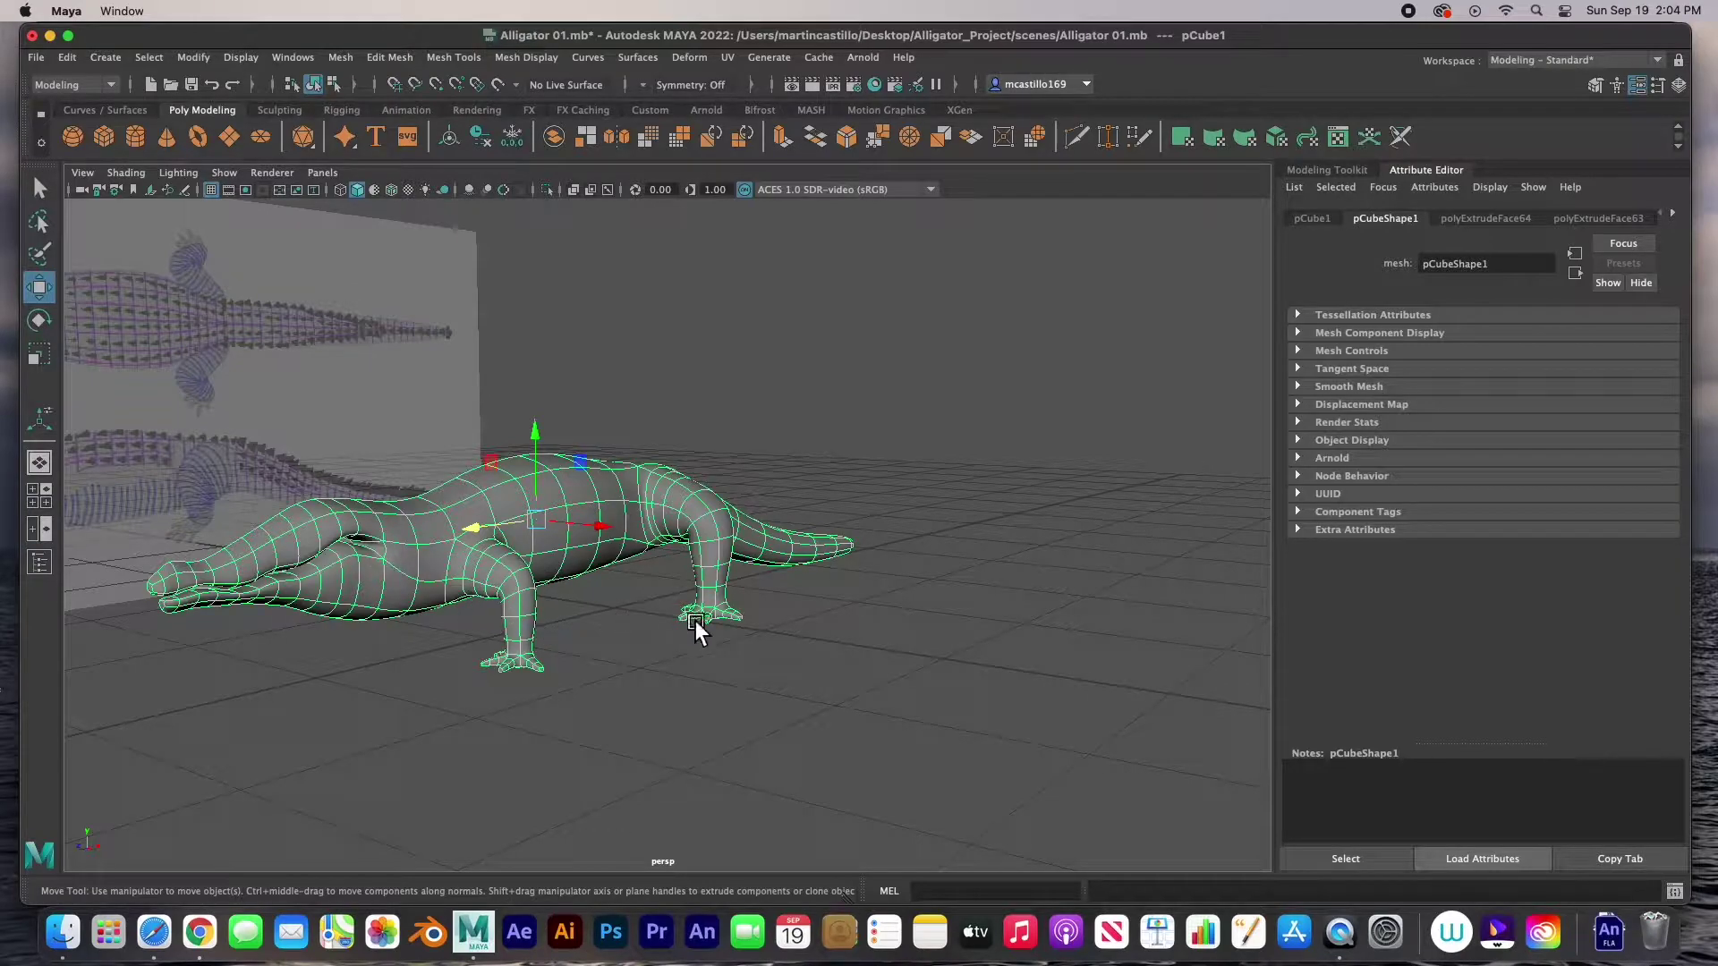
- In the four-view layout, select and frame two faces on the alligator's head
{"action": "key", "text": "space"}
{"action": "key", "text": "space"}
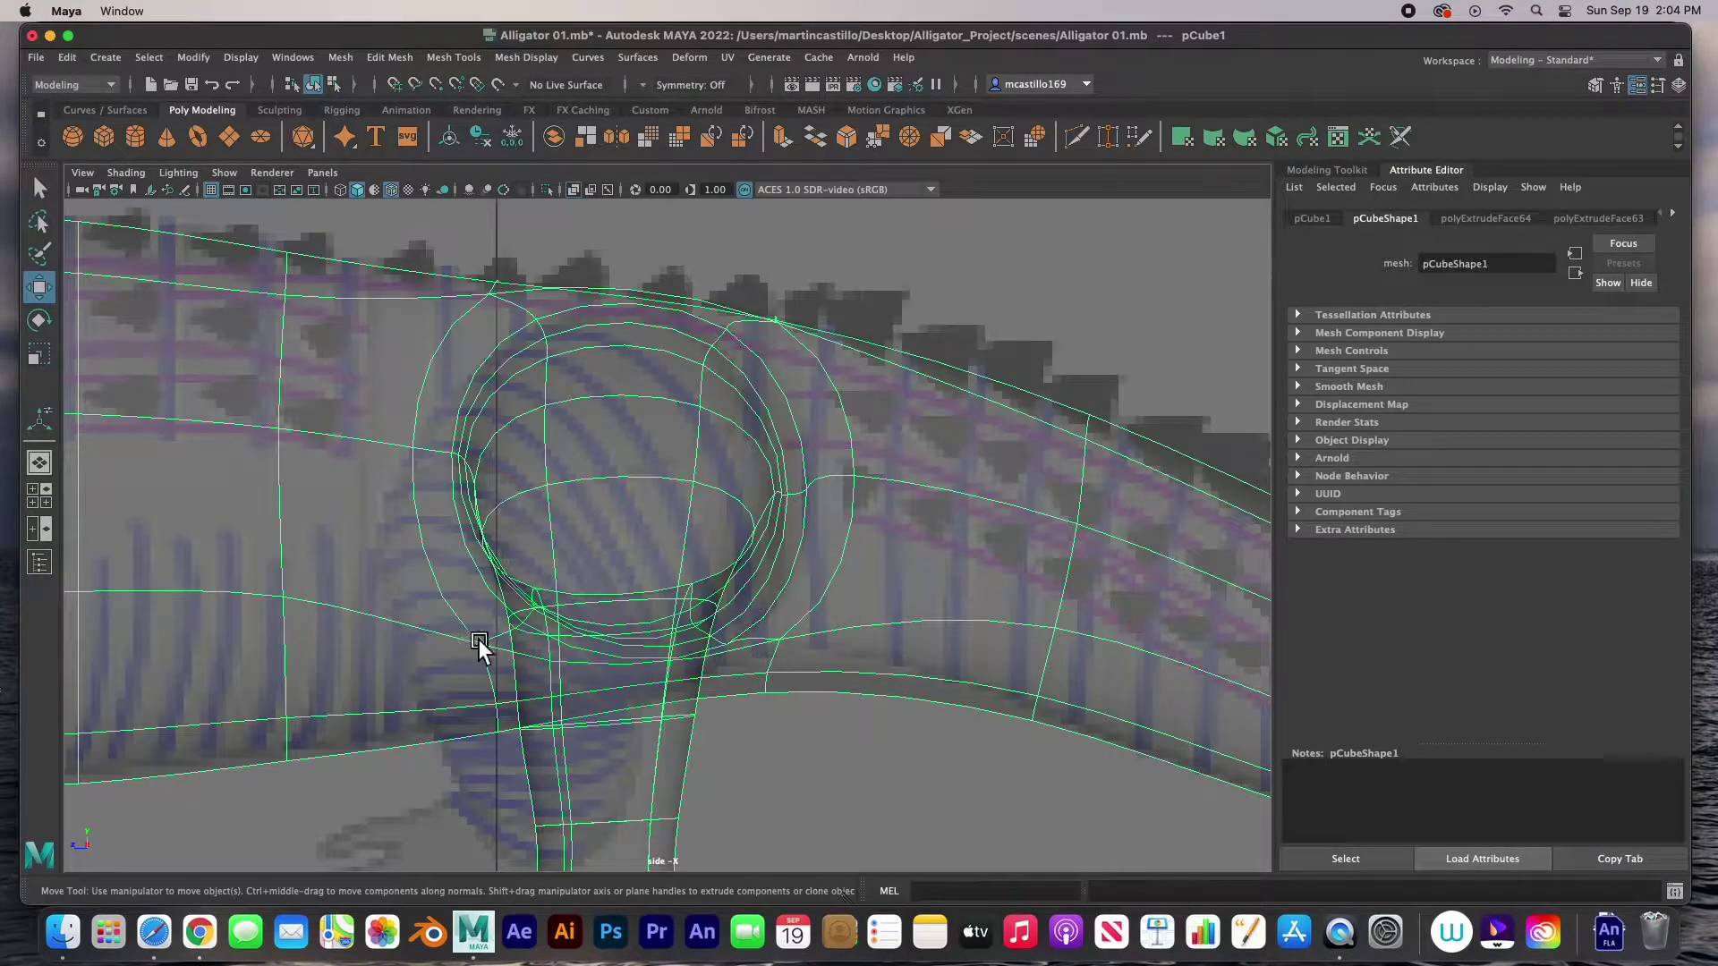
{"action": "key", "text": "f"}
{"action": "right_click_drag", "start_coordinate": [264, 453], "coordinate": [272, 503]}
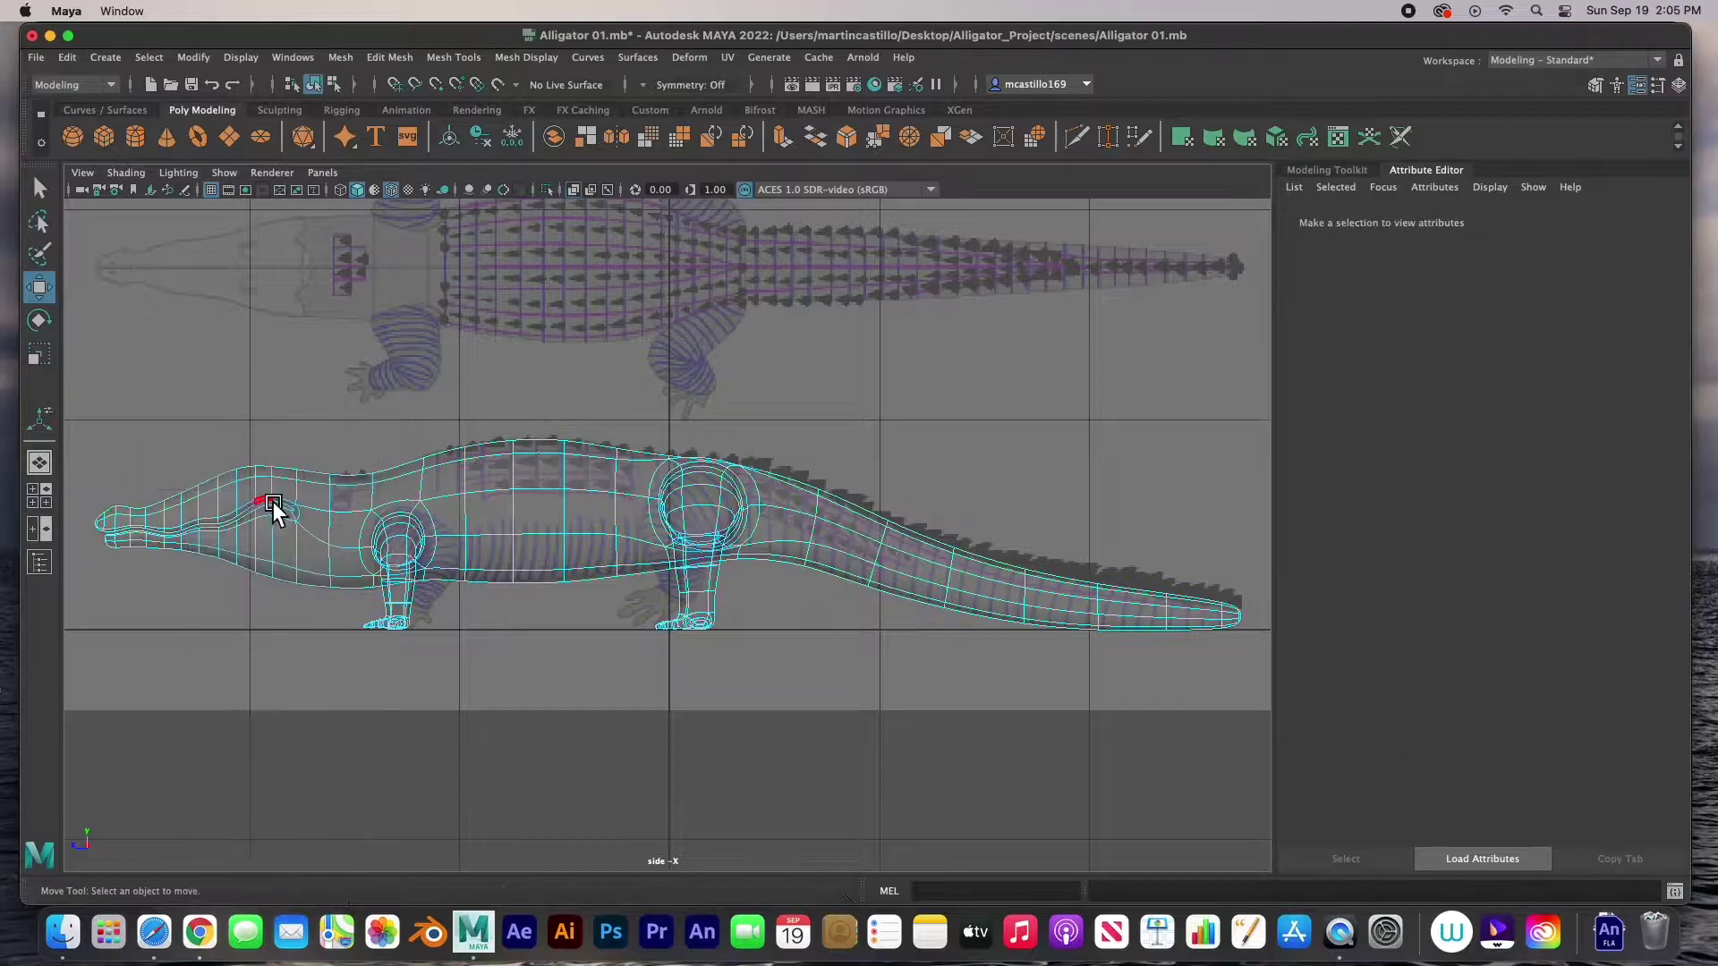
{"action": "left_click_drag", "start_coordinate": [251, 464], "coordinate": [254, 494]}
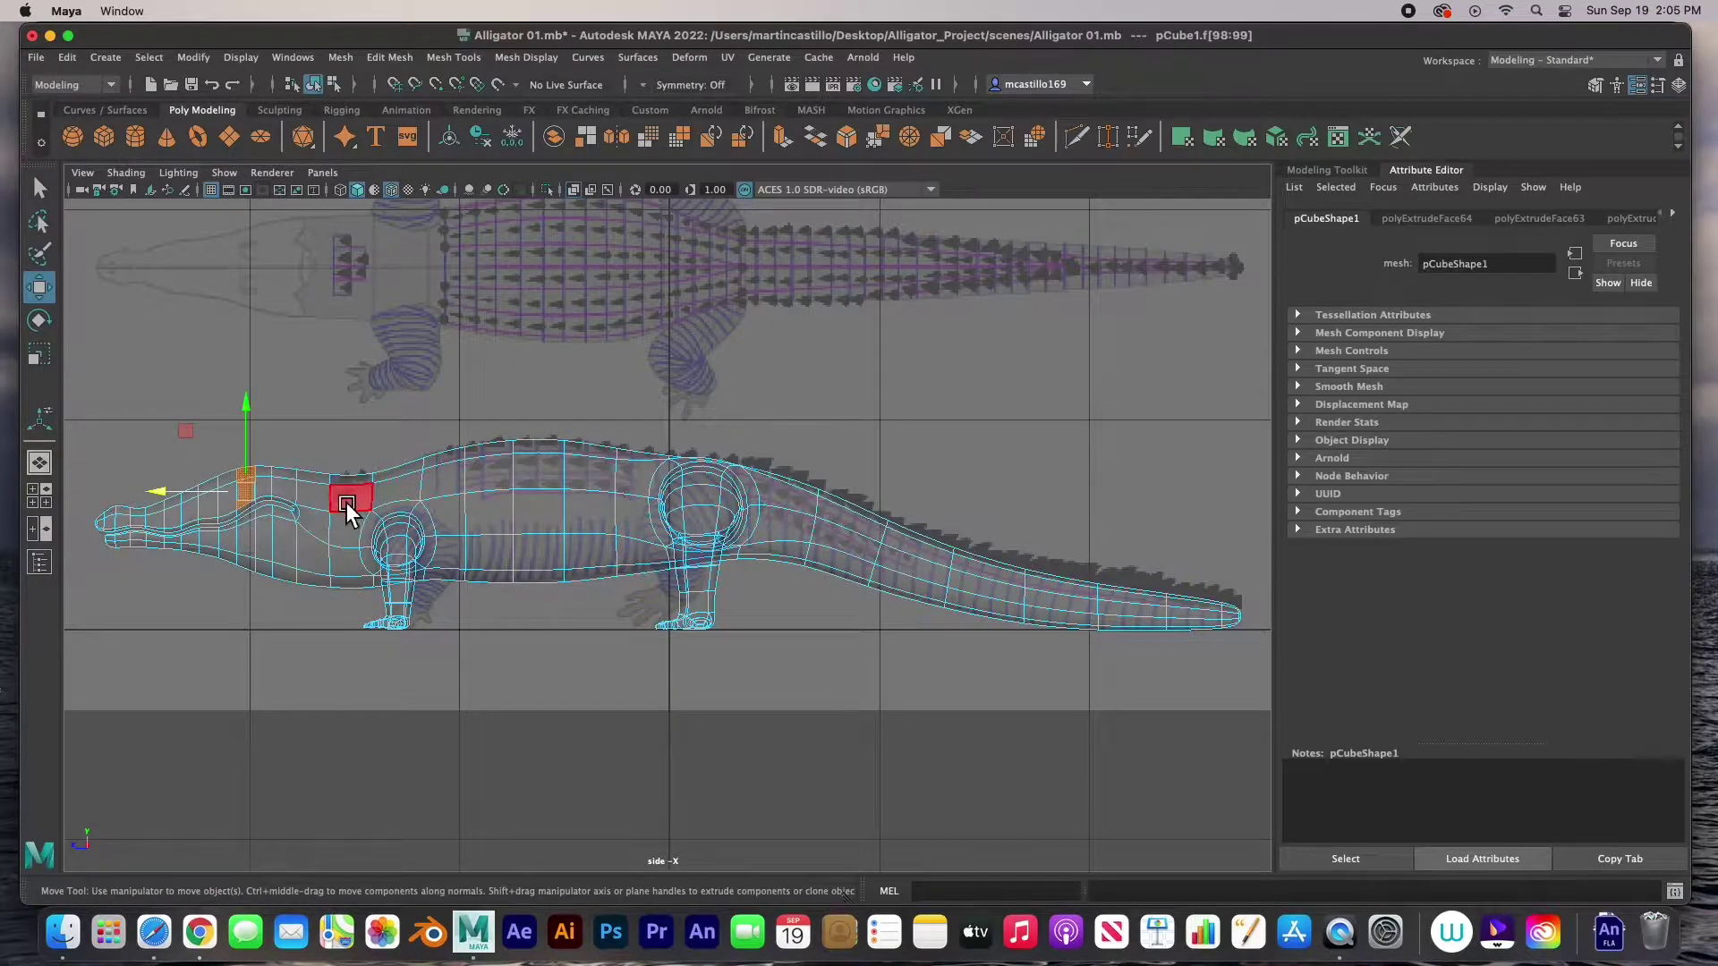
{"action": "key", "text": "f"}
{"action": "left_click", "coordinate": [828, 340]}
- Reselect the mesh and pick a single face on top of the head, framed in the top view
{"action": "left_click", "coordinate": [671, 570]}
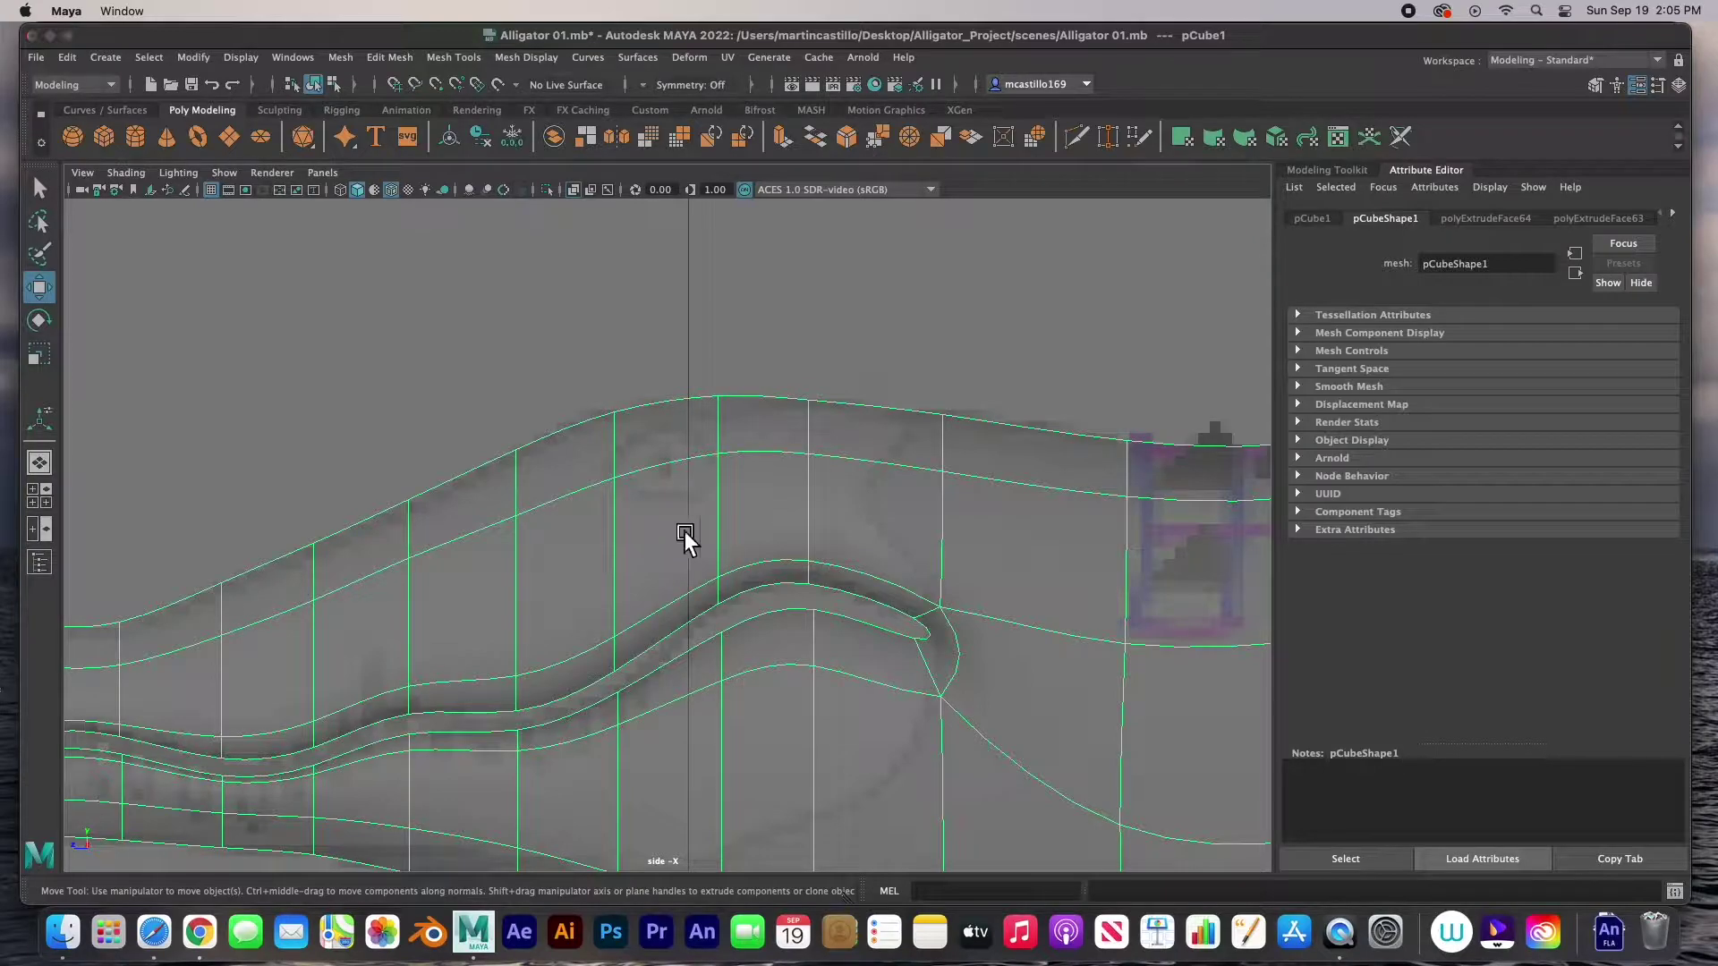
{"action": "right_click_drag", "start_coordinate": [679, 469], "coordinate": [673, 515]}
{"action": "left_click", "coordinate": [703, 436]}
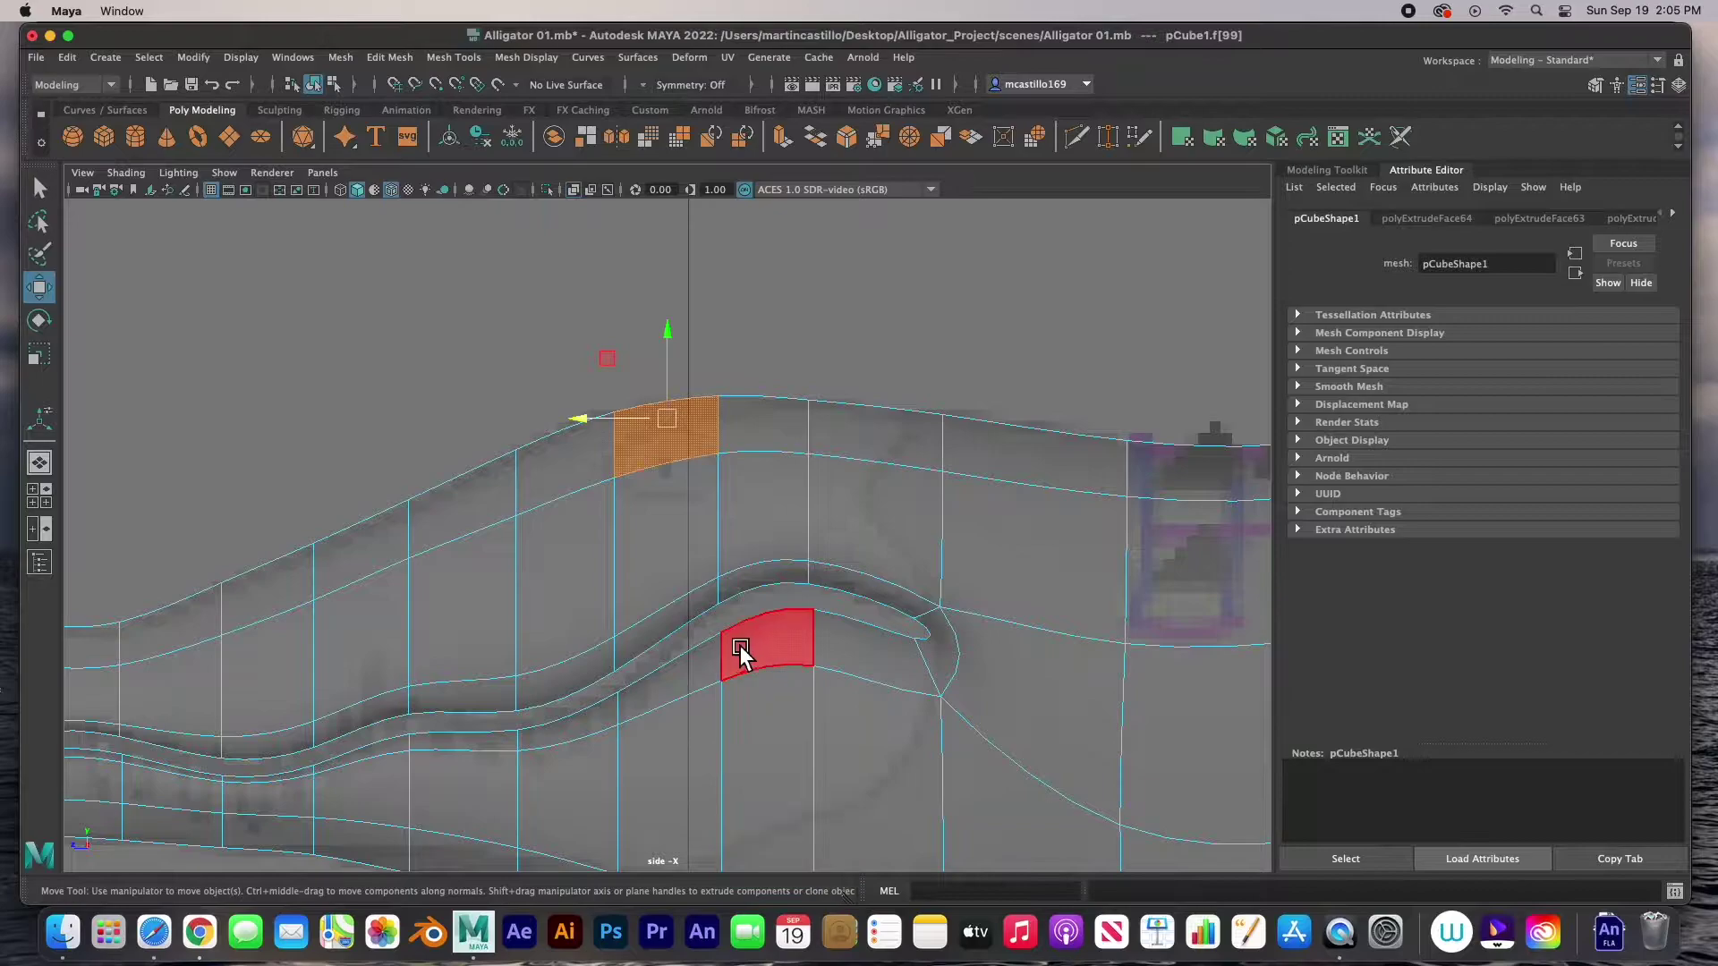
{"action": "key", "text": "space"}
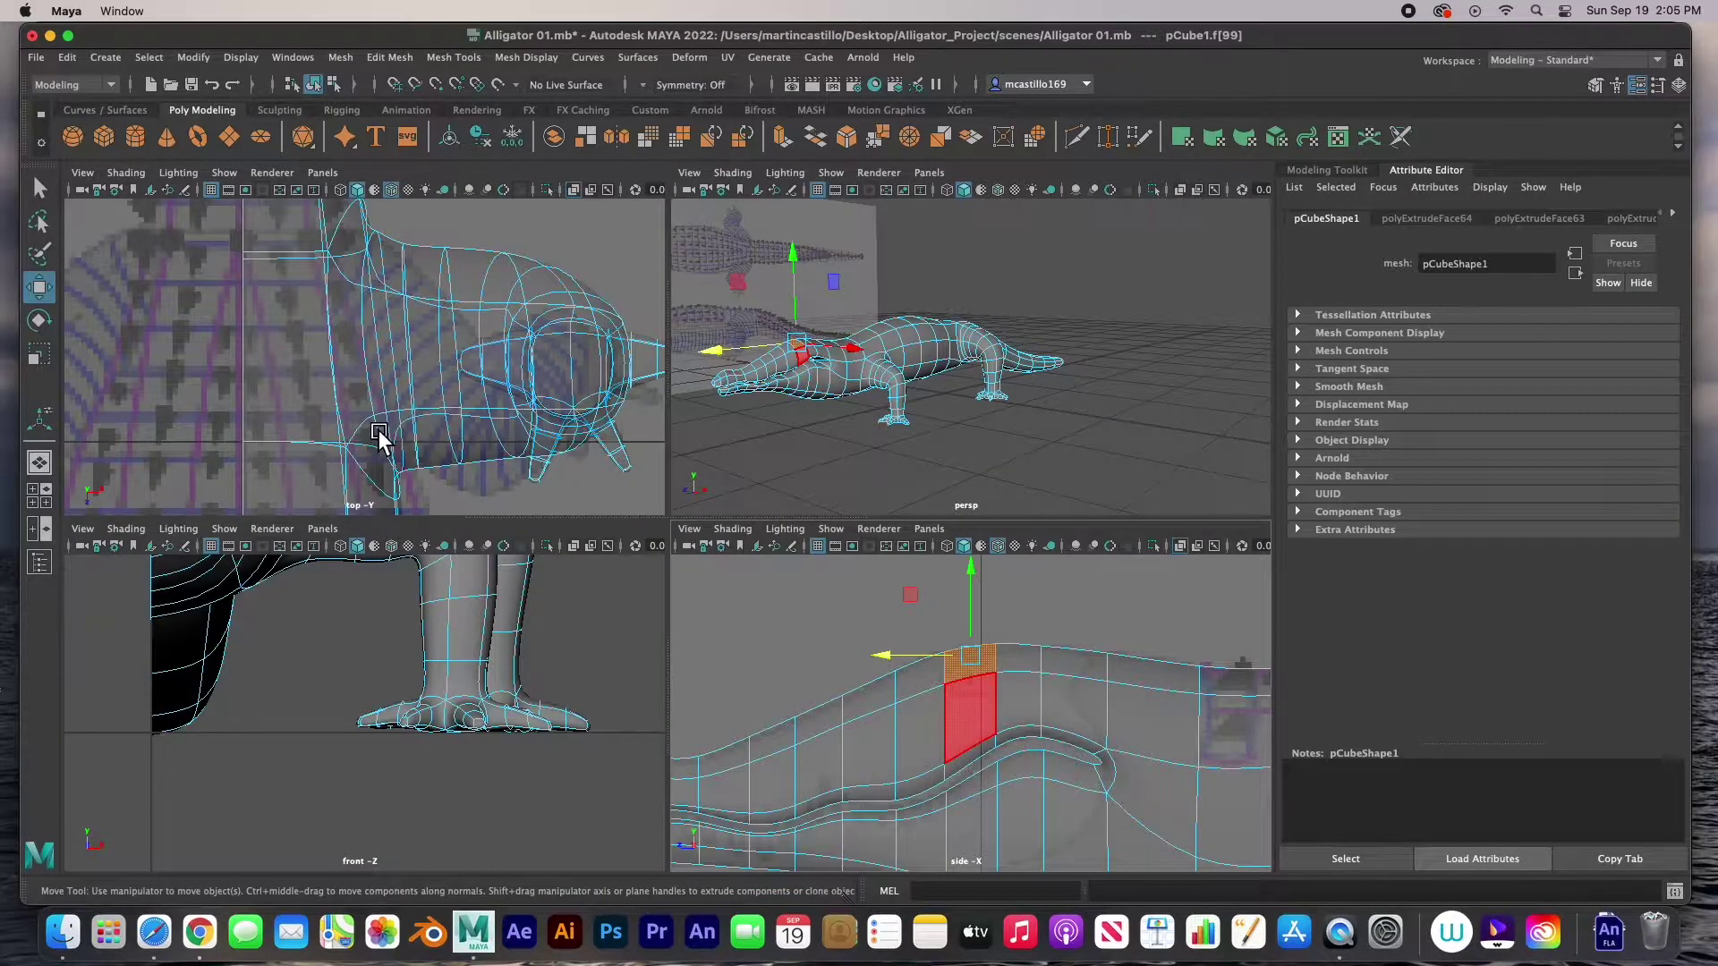
{"action": "key", "text": "f"}
{"action": "key", "text": "q"}
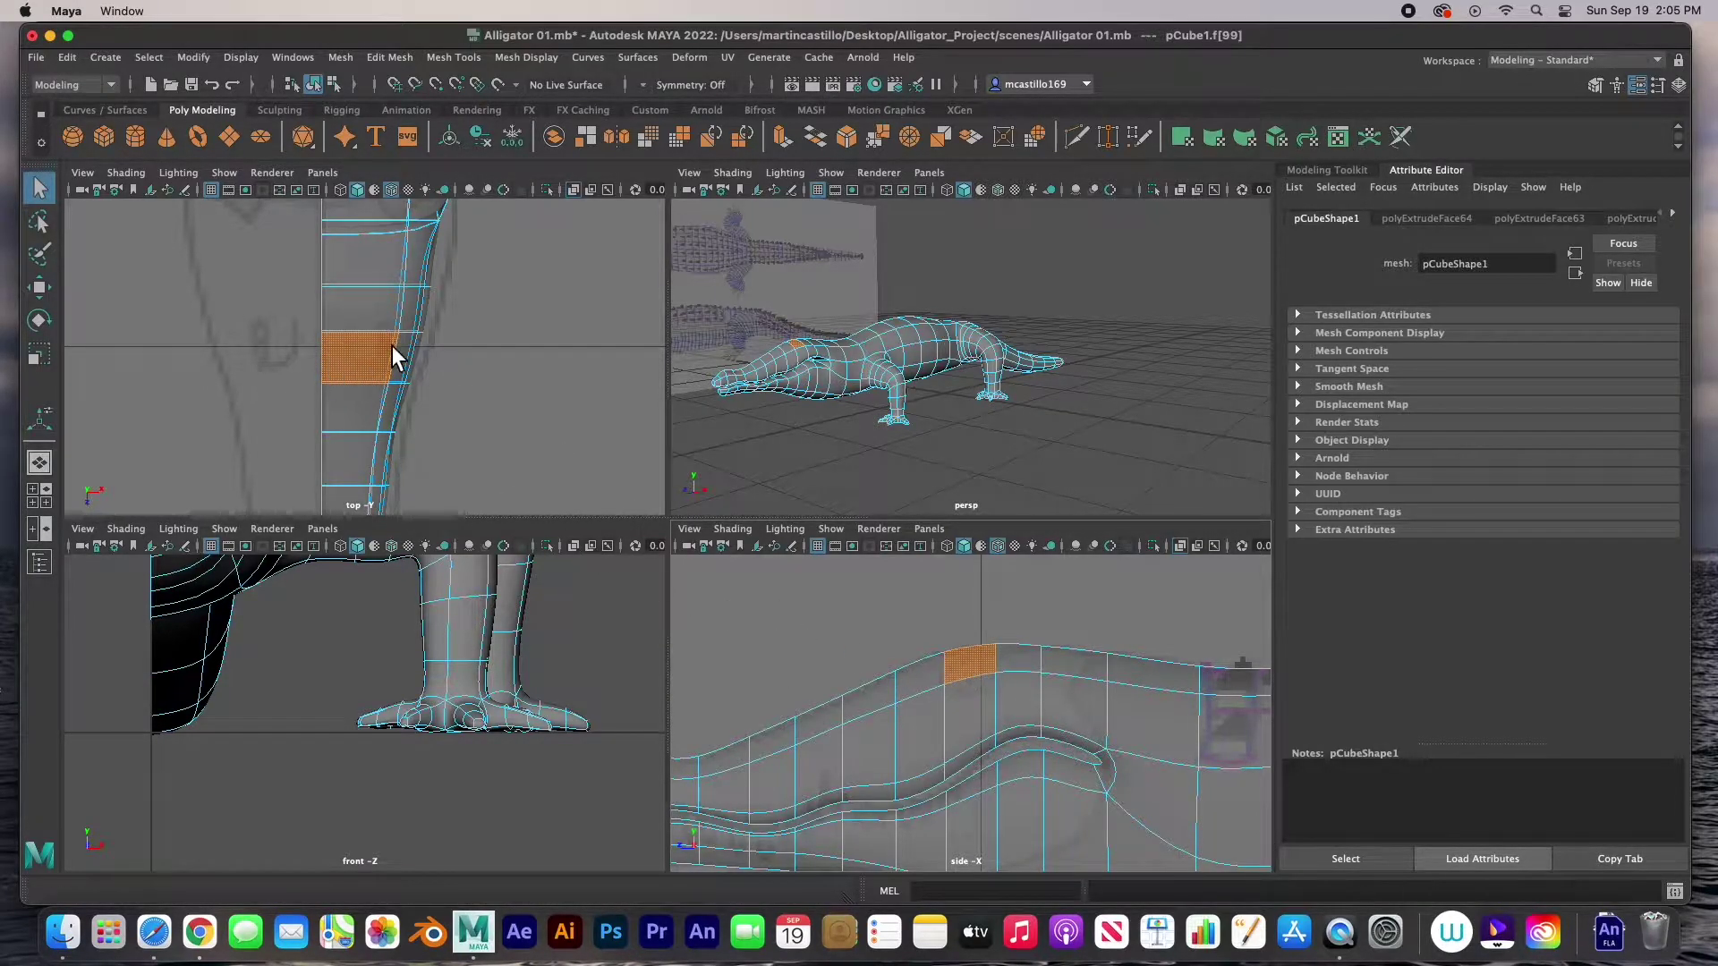
- Extrude the head face into a smaller inset and raise it upward into a bump
{"action": "key", "text": "space"}
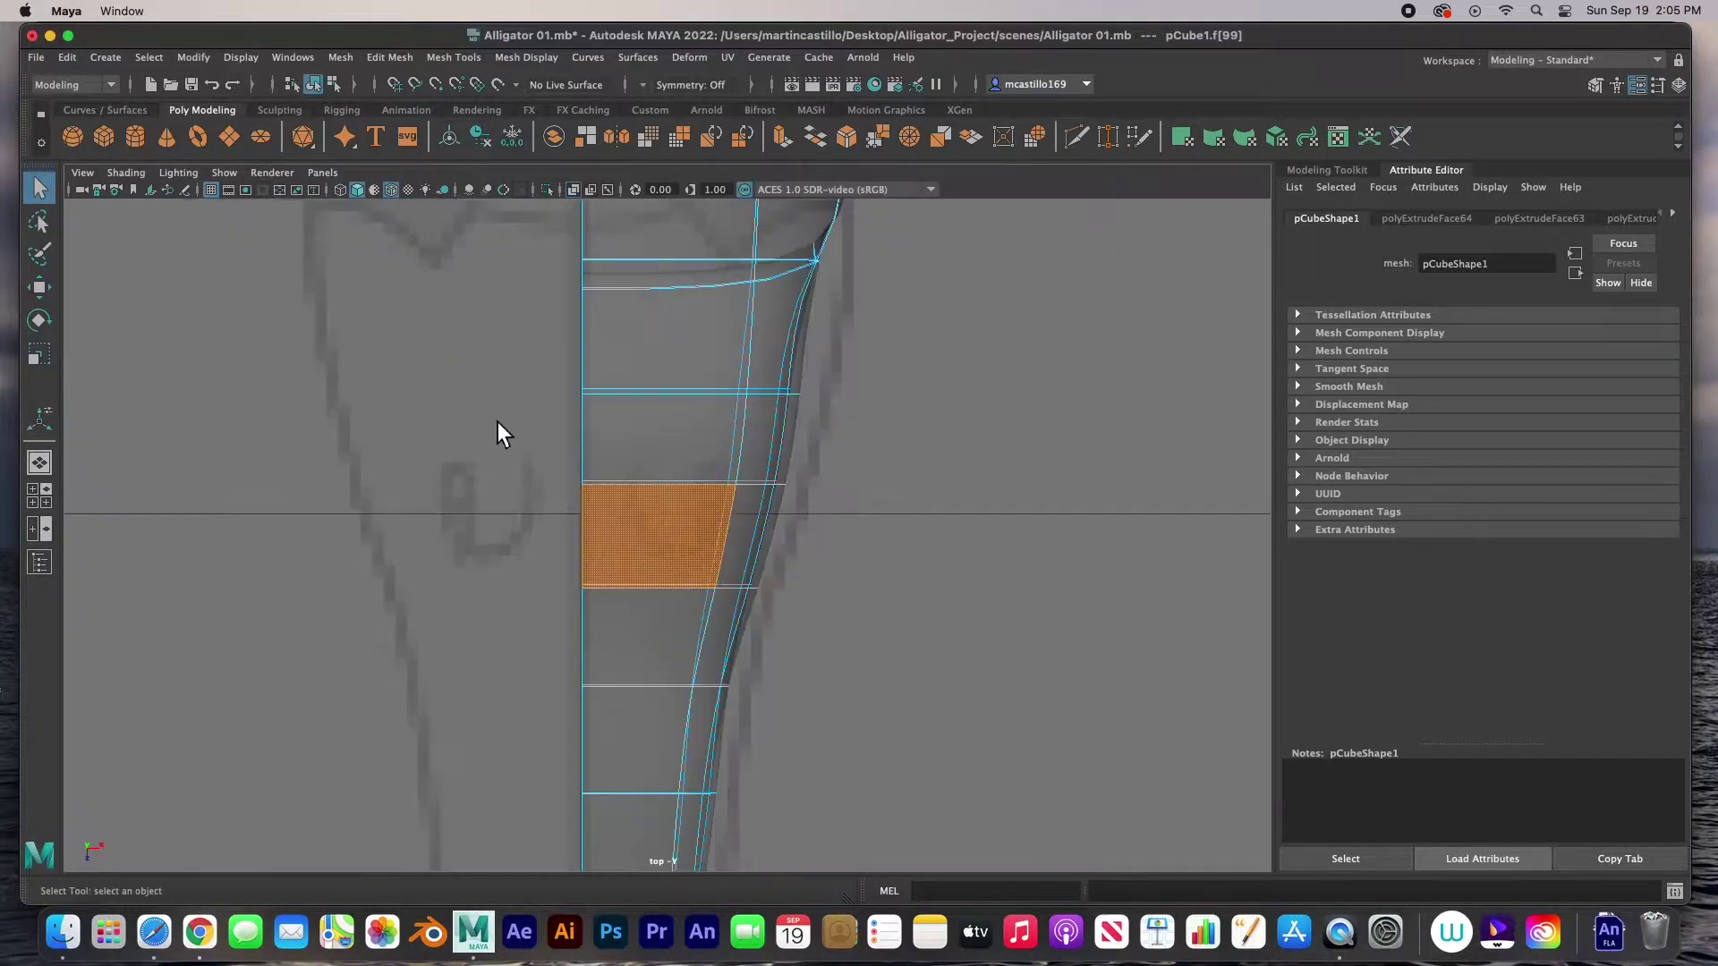
{"action": "key", "text": "r"}
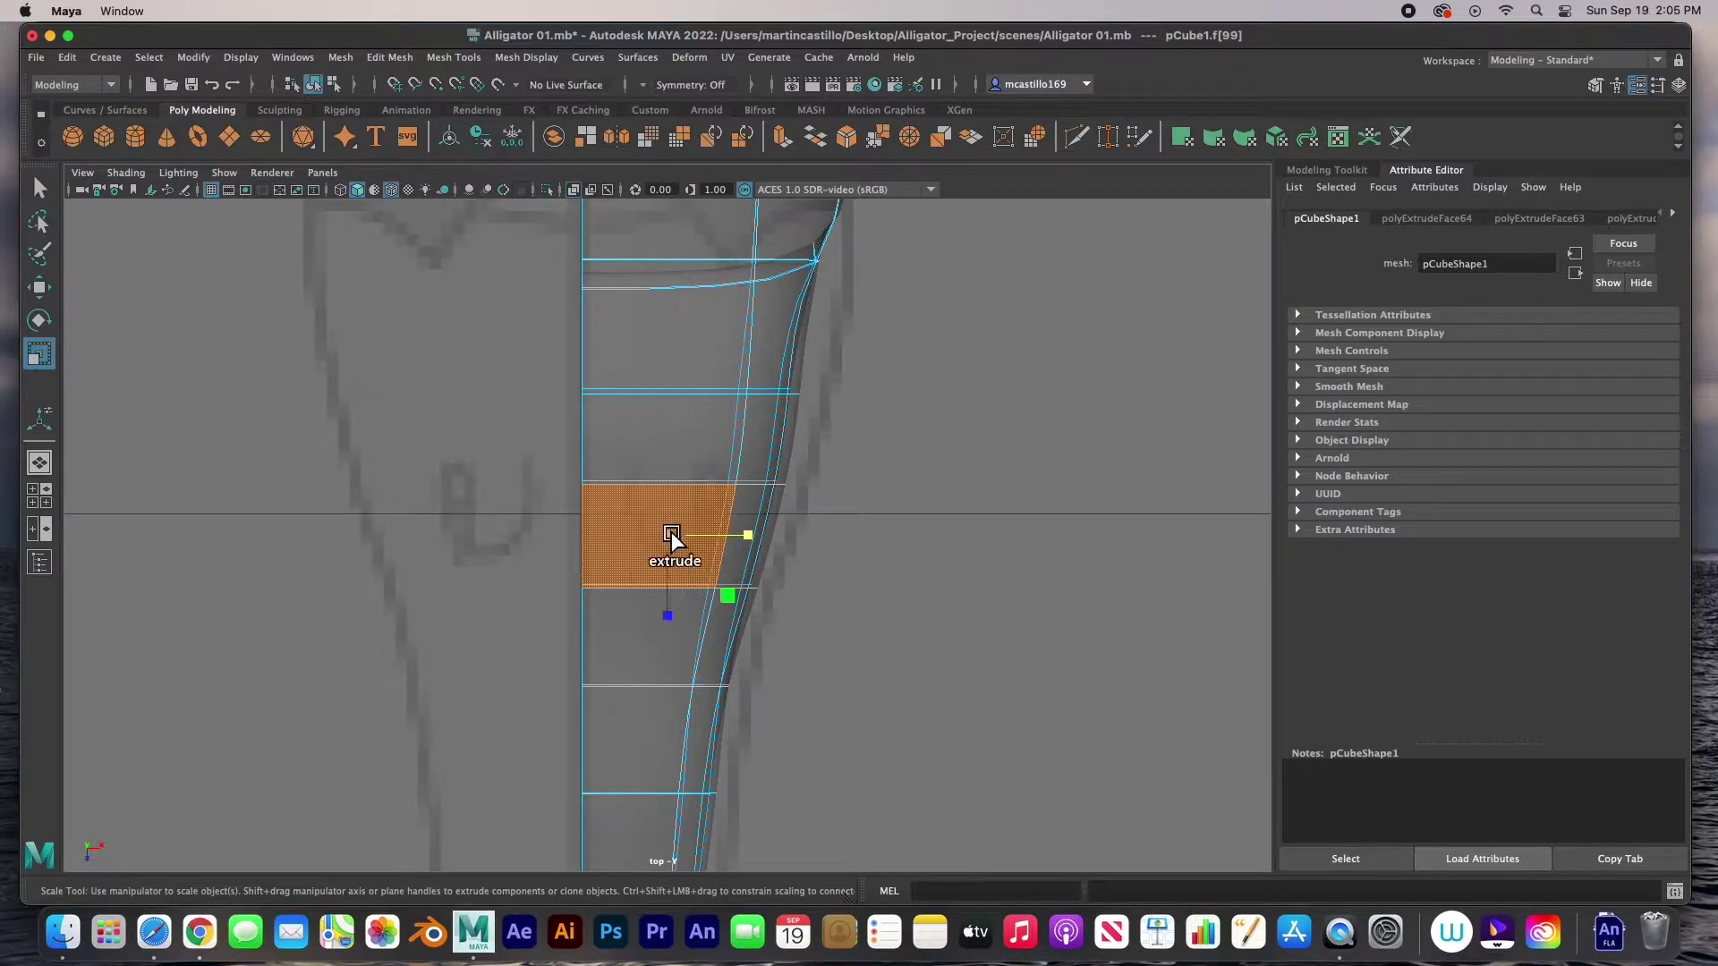
{"action": "left_click_drag", "start_coordinate": [676, 540], "coordinate": [642, 550], "text": "shift"}
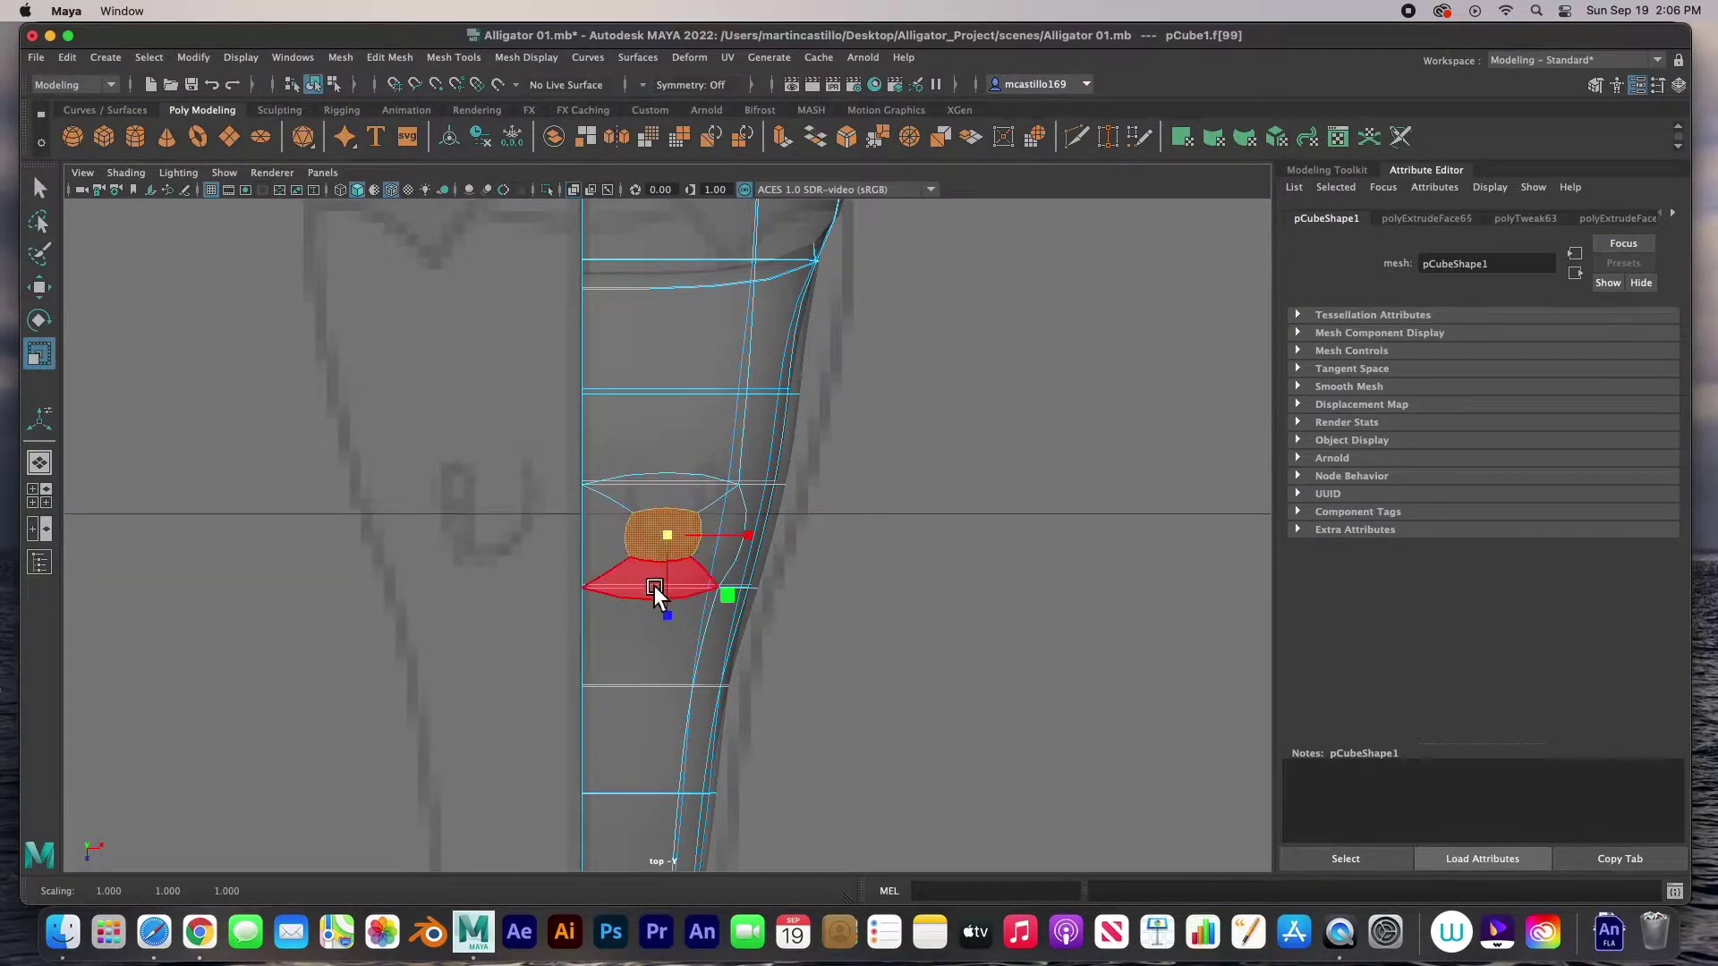
{"action": "key", "text": "space"}
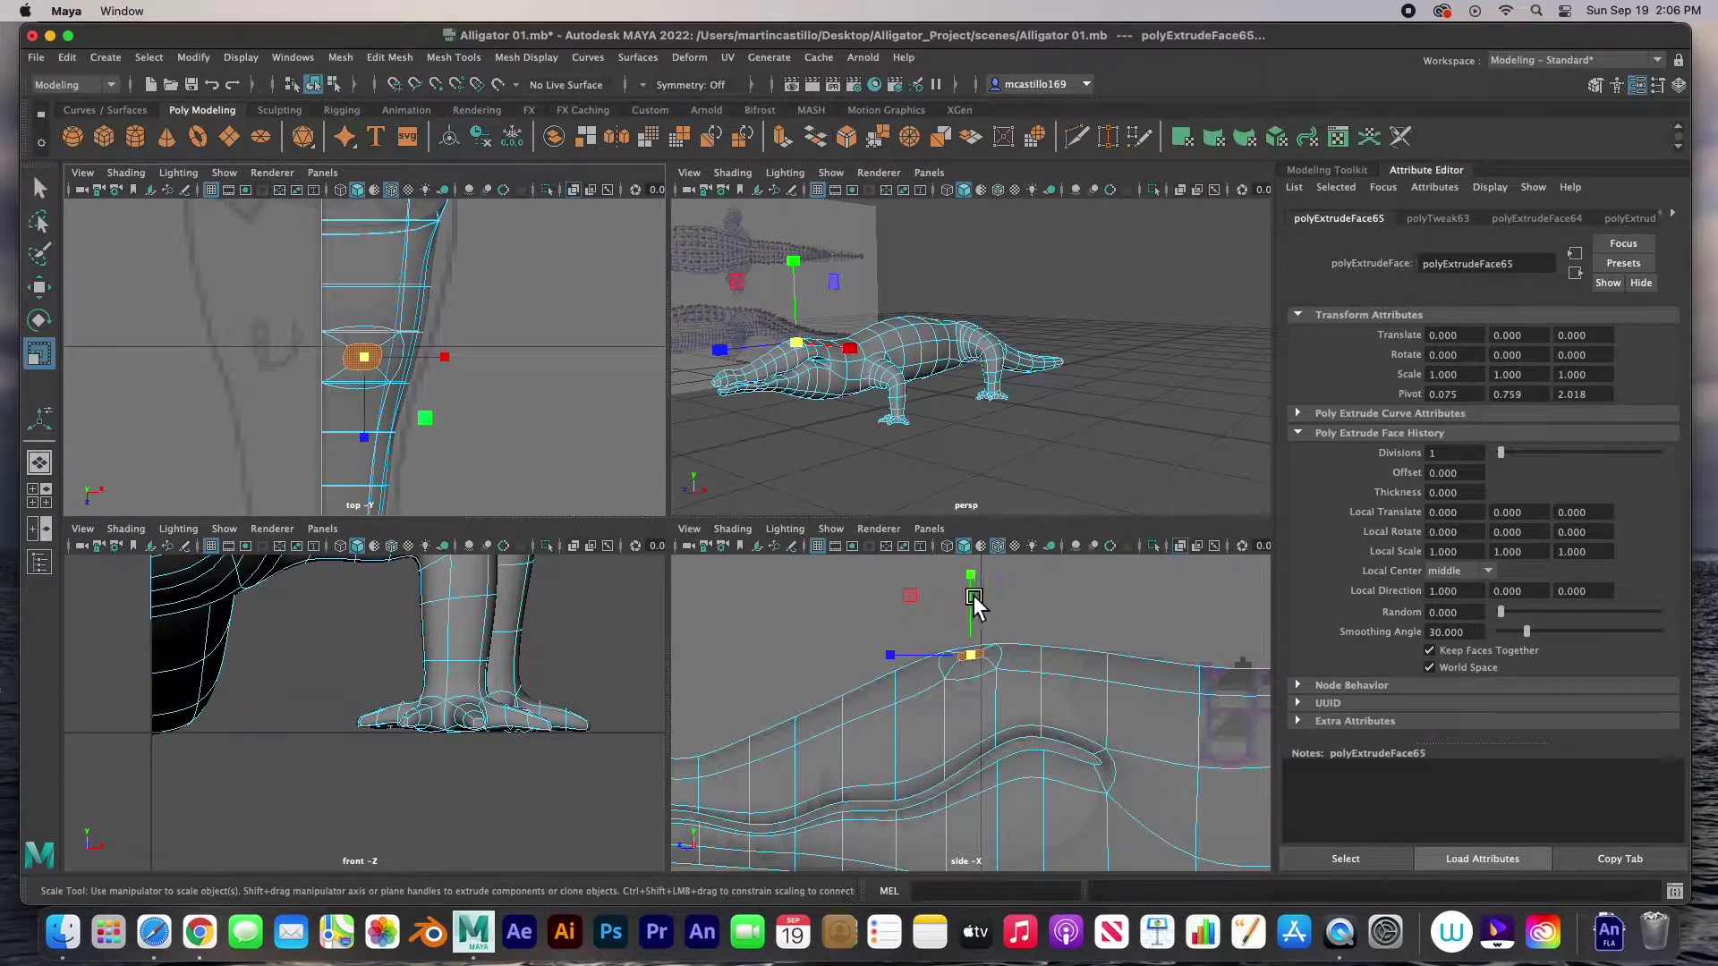
{"action": "key", "text": "w"}
{"action": "left_click_drag", "start_coordinate": [978, 628], "coordinate": [979, 619]}
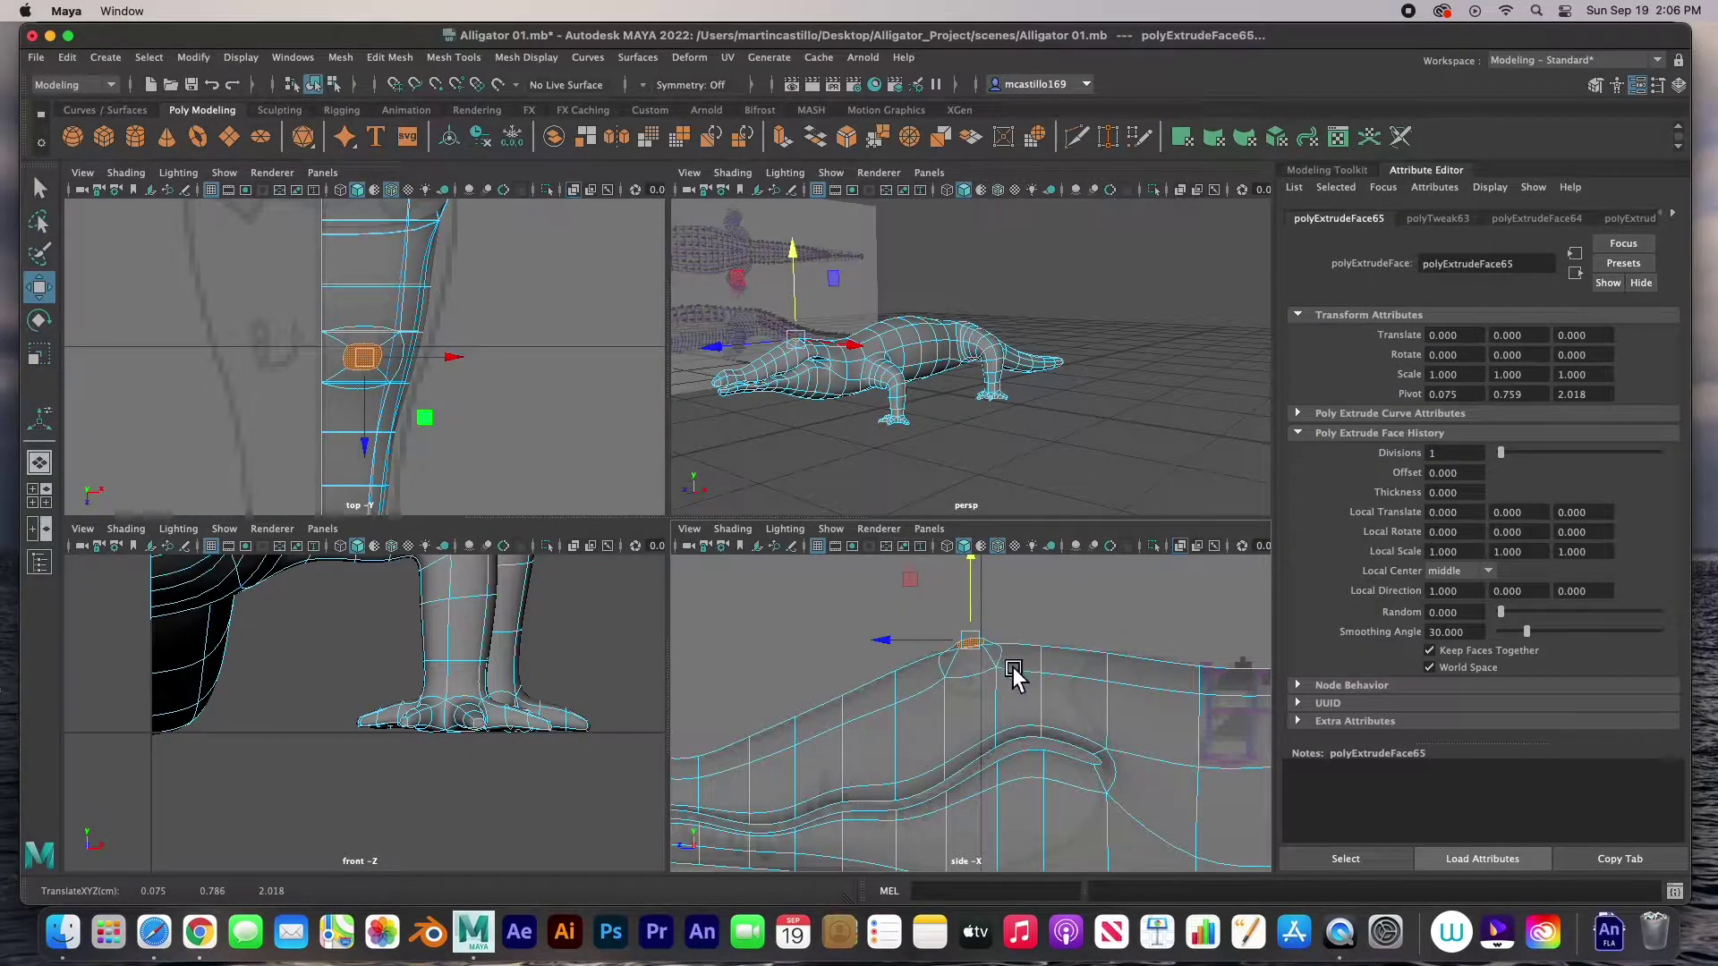
- Widen the bump's top face in the side view and select its right-side vertices
{"action": "key", "text": "space"}
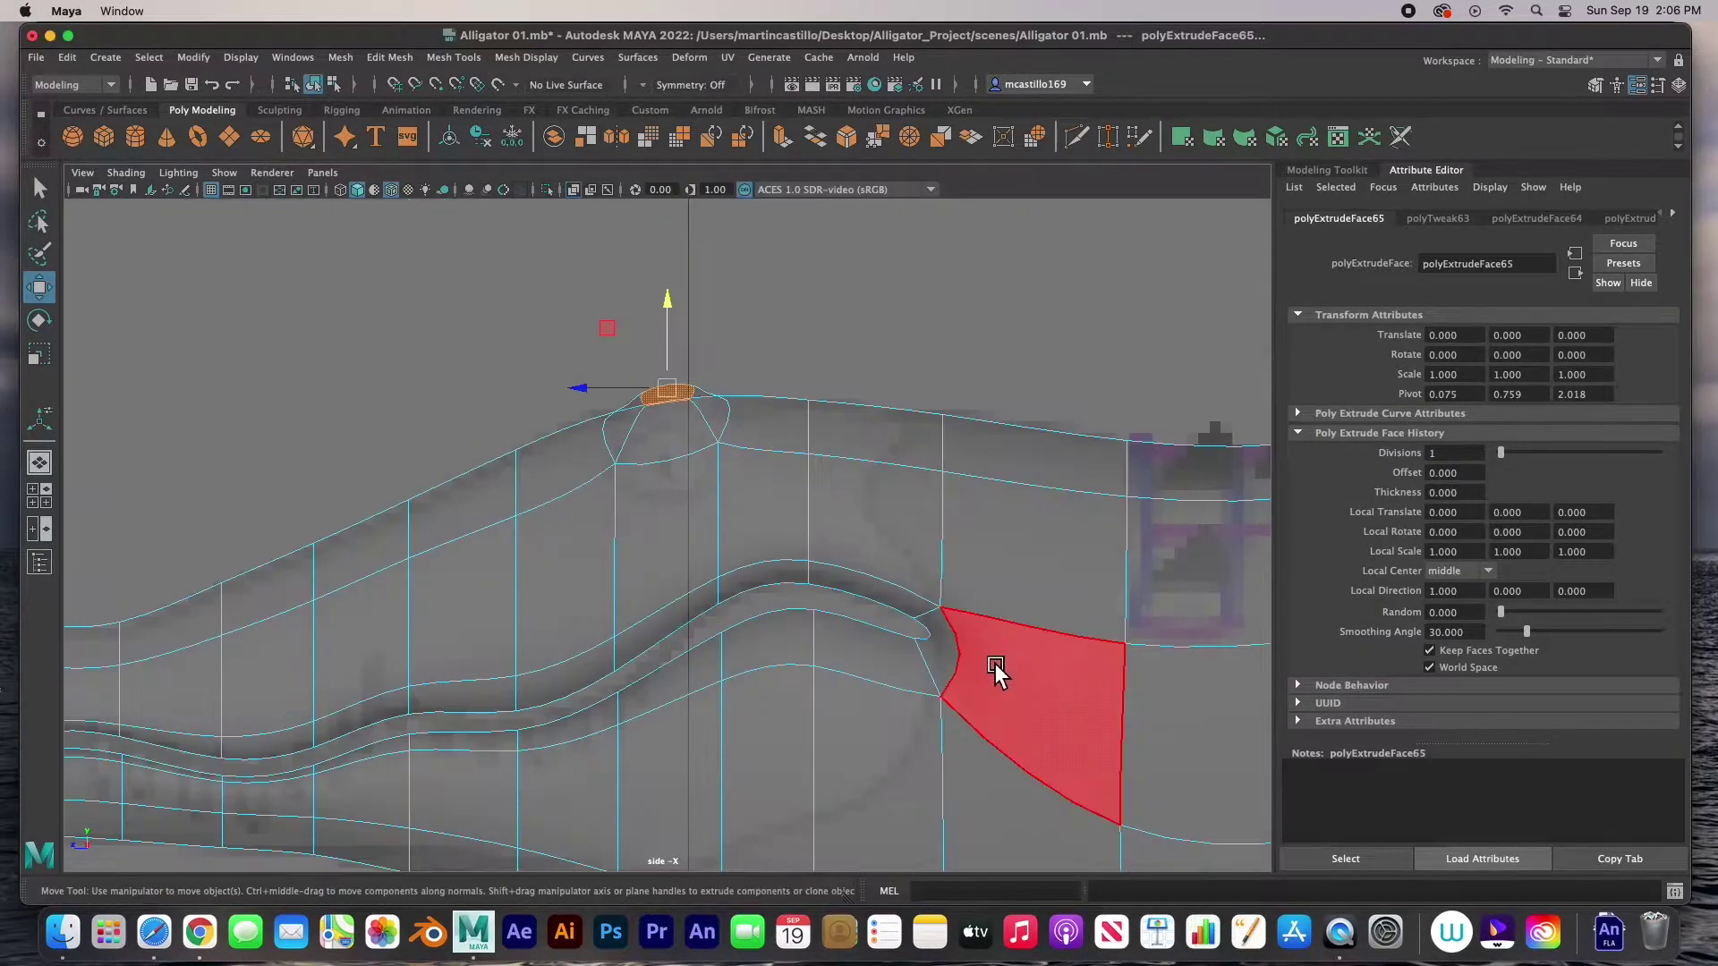
{"action": "key", "text": "r"}
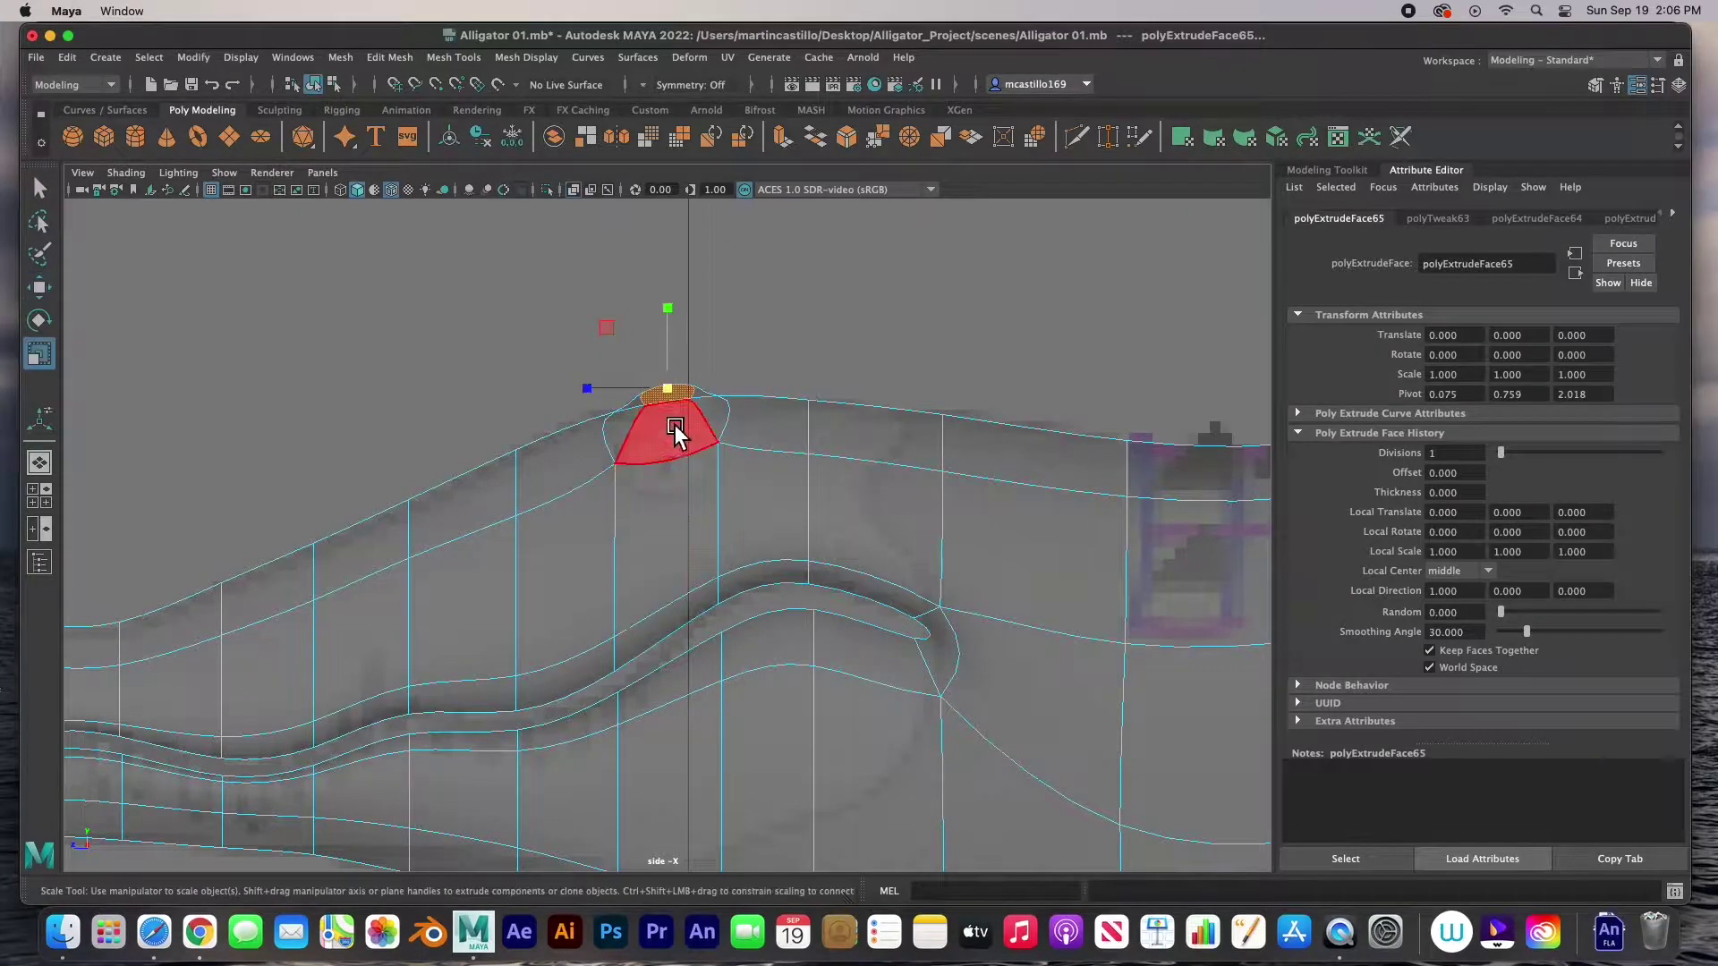
{"action": "left_click_drag", "start_coordinate": [592, 390], "coordinate": [539, 394]}
{"action": "right_click_drag", "start_coordinate": [706, 438], "coordinate": [727, 447]}
{"action": "left_click_drag", "start_coordinate": [761, 368], "coordinate": [692, 478]}
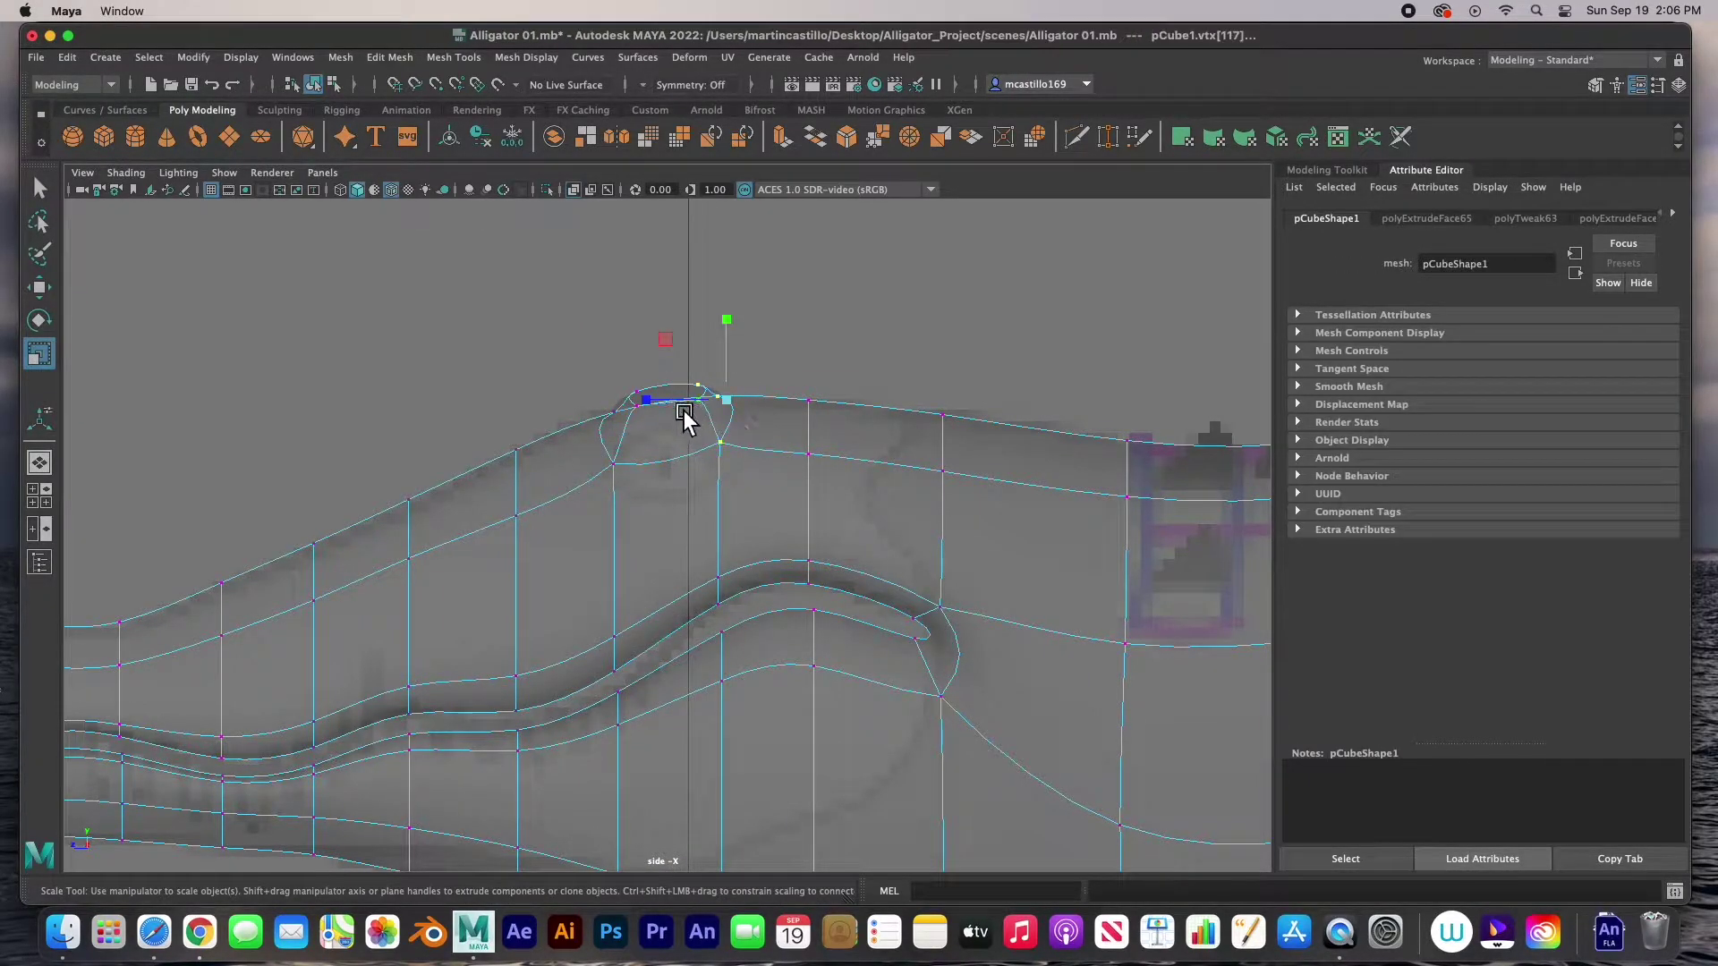
- Spread the bump's right and left vertices outward along X, then select its two top vertices
{"action": "key", "text": "w"}
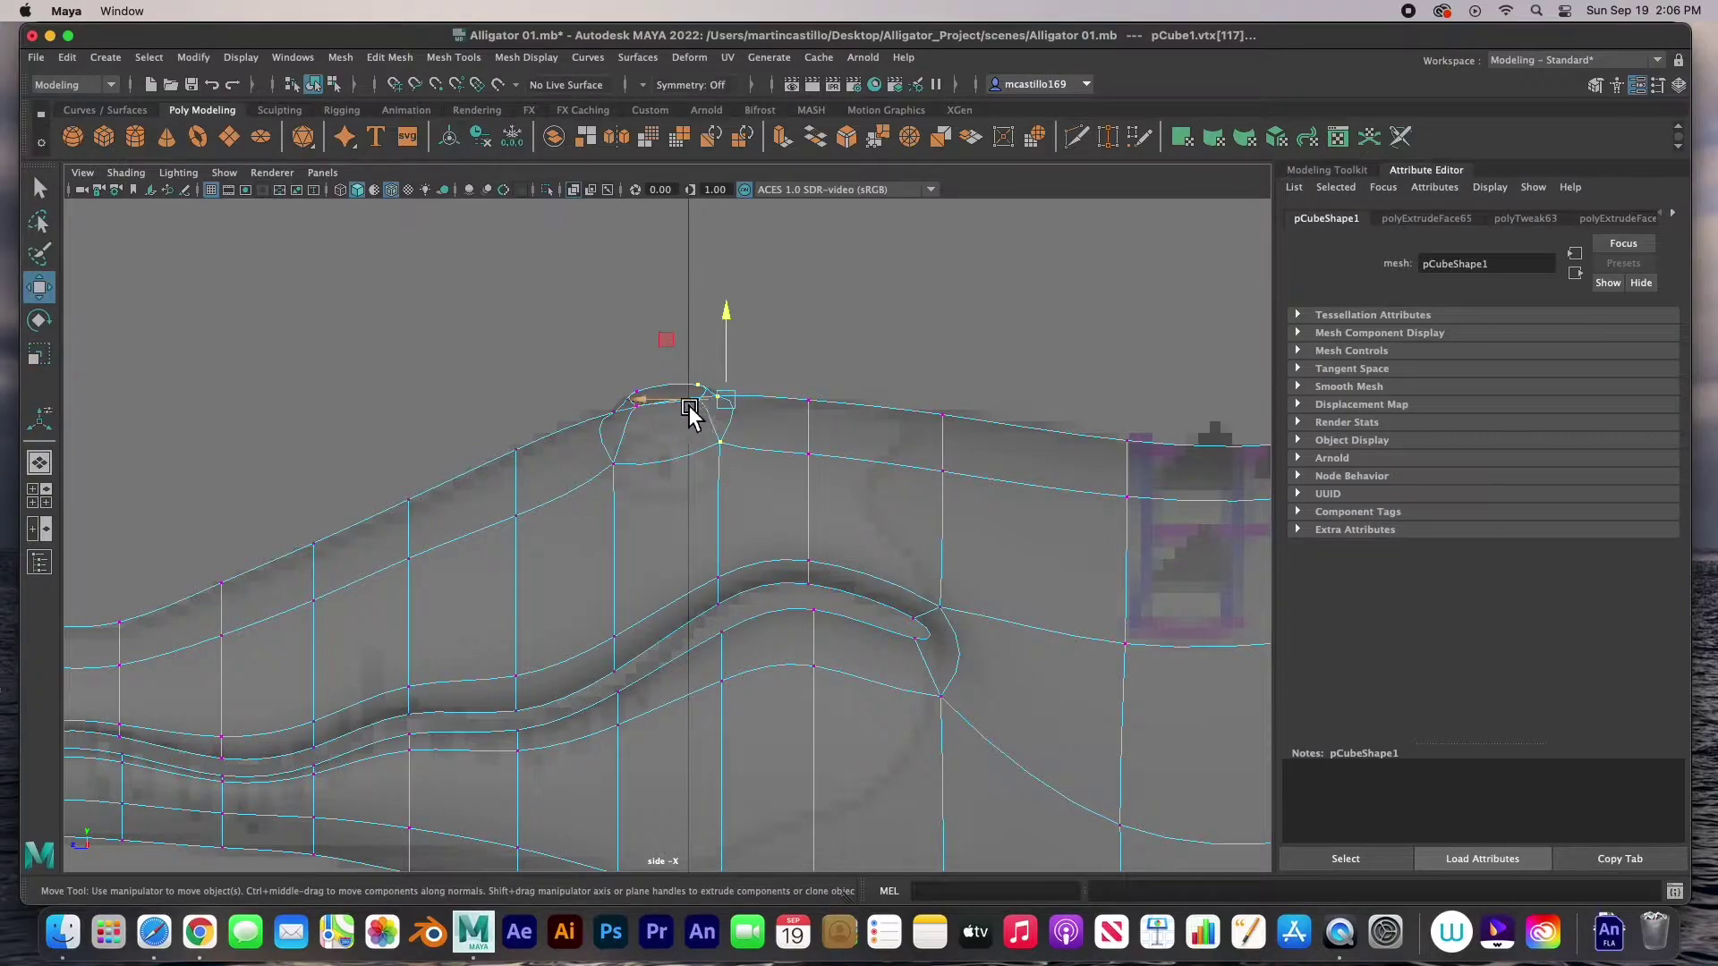
{"action": "left_click_drag", "start_coordinate": [647, 407], "coordinate": [669, 405]}
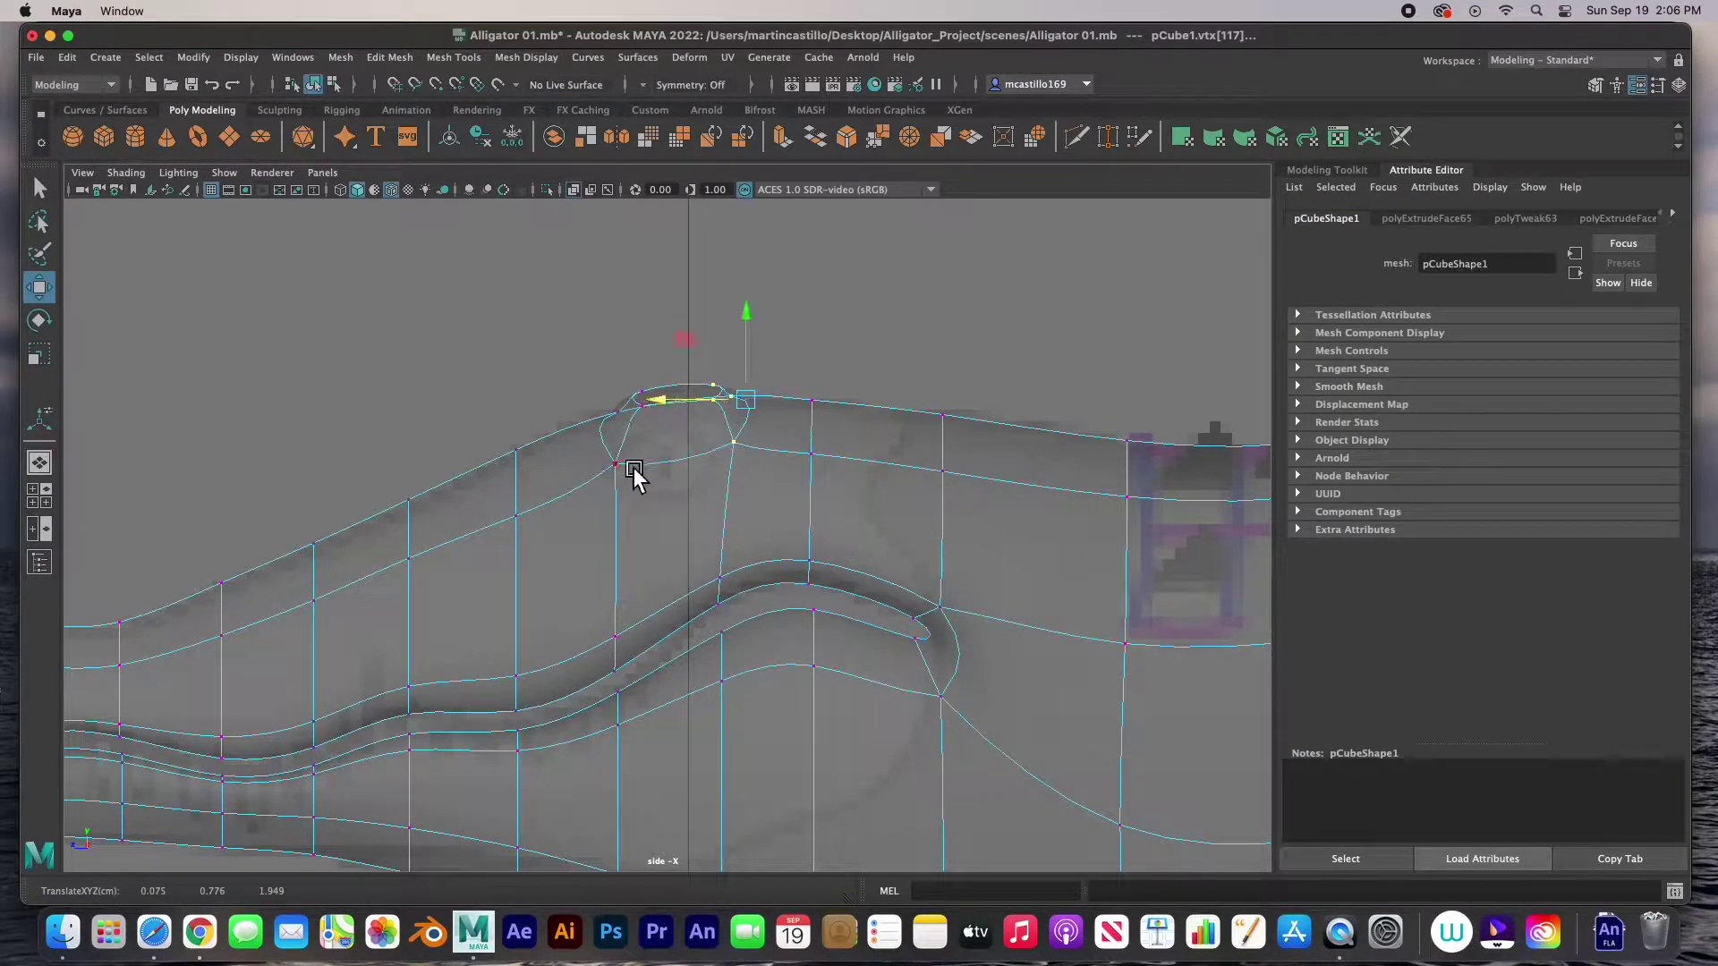
{"action": "left_click_drag", "start_coordinate": [662, 498], "coordinate": [662, 498]}
{"action": "left_click_drag", "start_coordinate": [594, 421], "coordinate": [537, 424]}
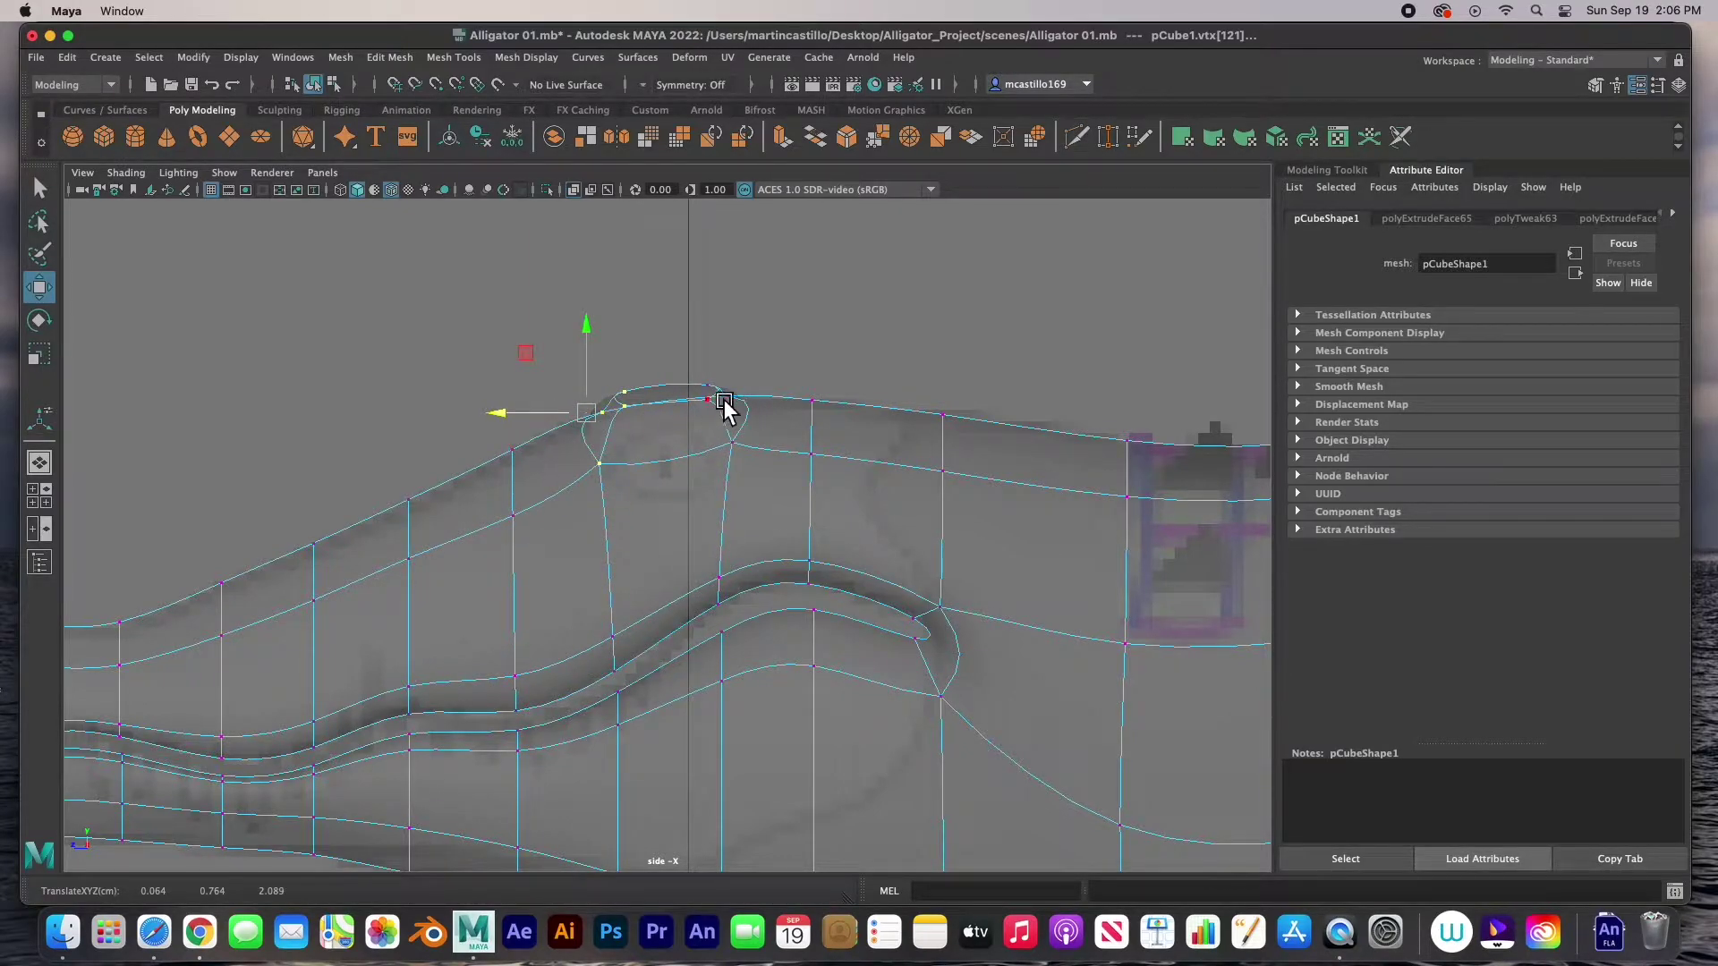
{"action": "left_click", "coordinate": [715, 476]}
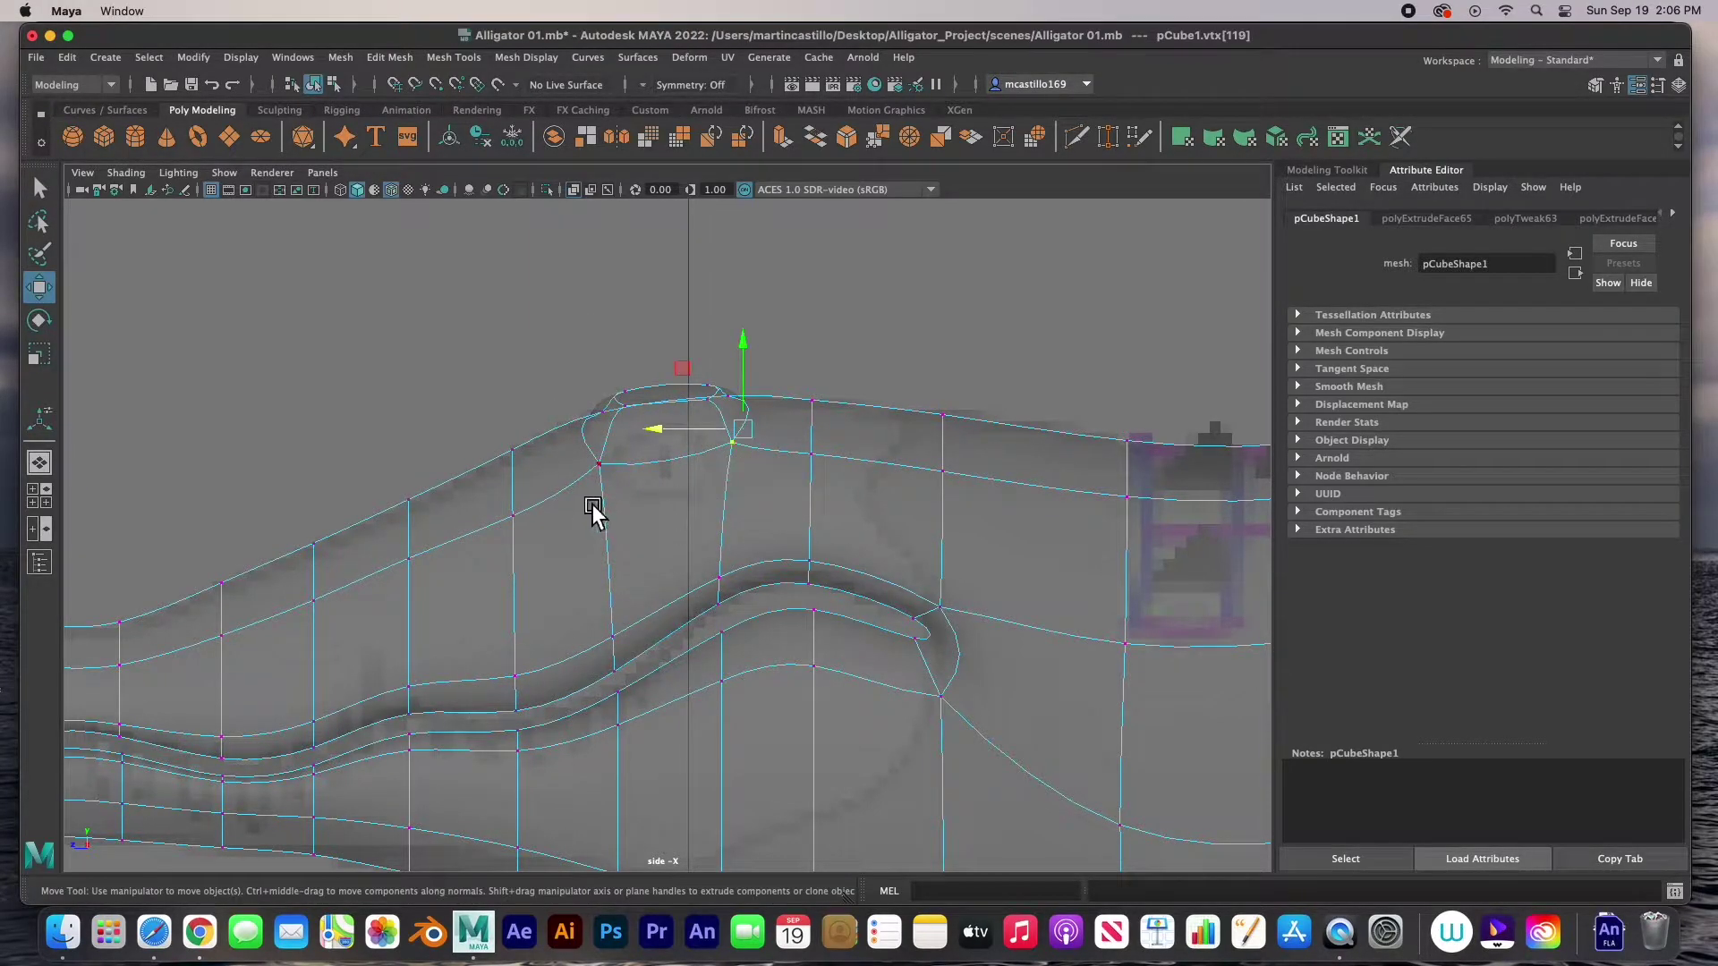
{"action": "left_click_drag", "start_coordinate": [769, 433], "coordinate": [743, 498]}
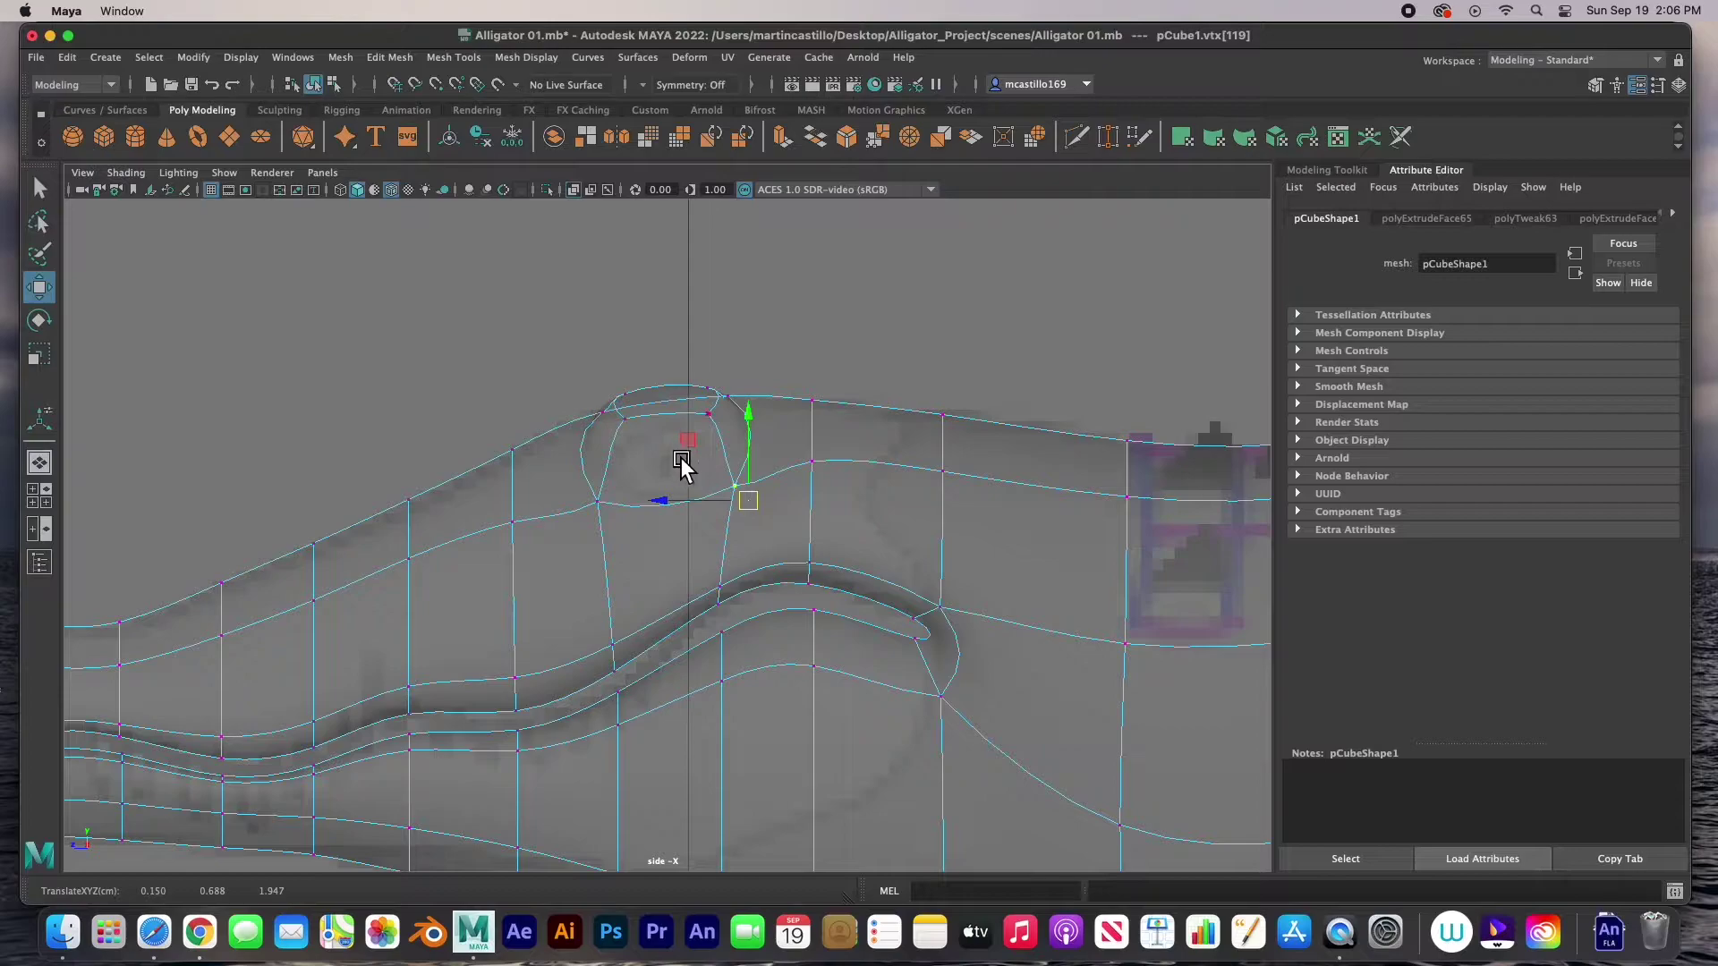
{"action": "right_click_drag", "start_coordinate": [666, 455], "coordinate": [677, 502]}
- Select the bump's top face, scale it down to a small eye patch, and extrude it
{"action": "left_click", "coordinate": [673, 467]}
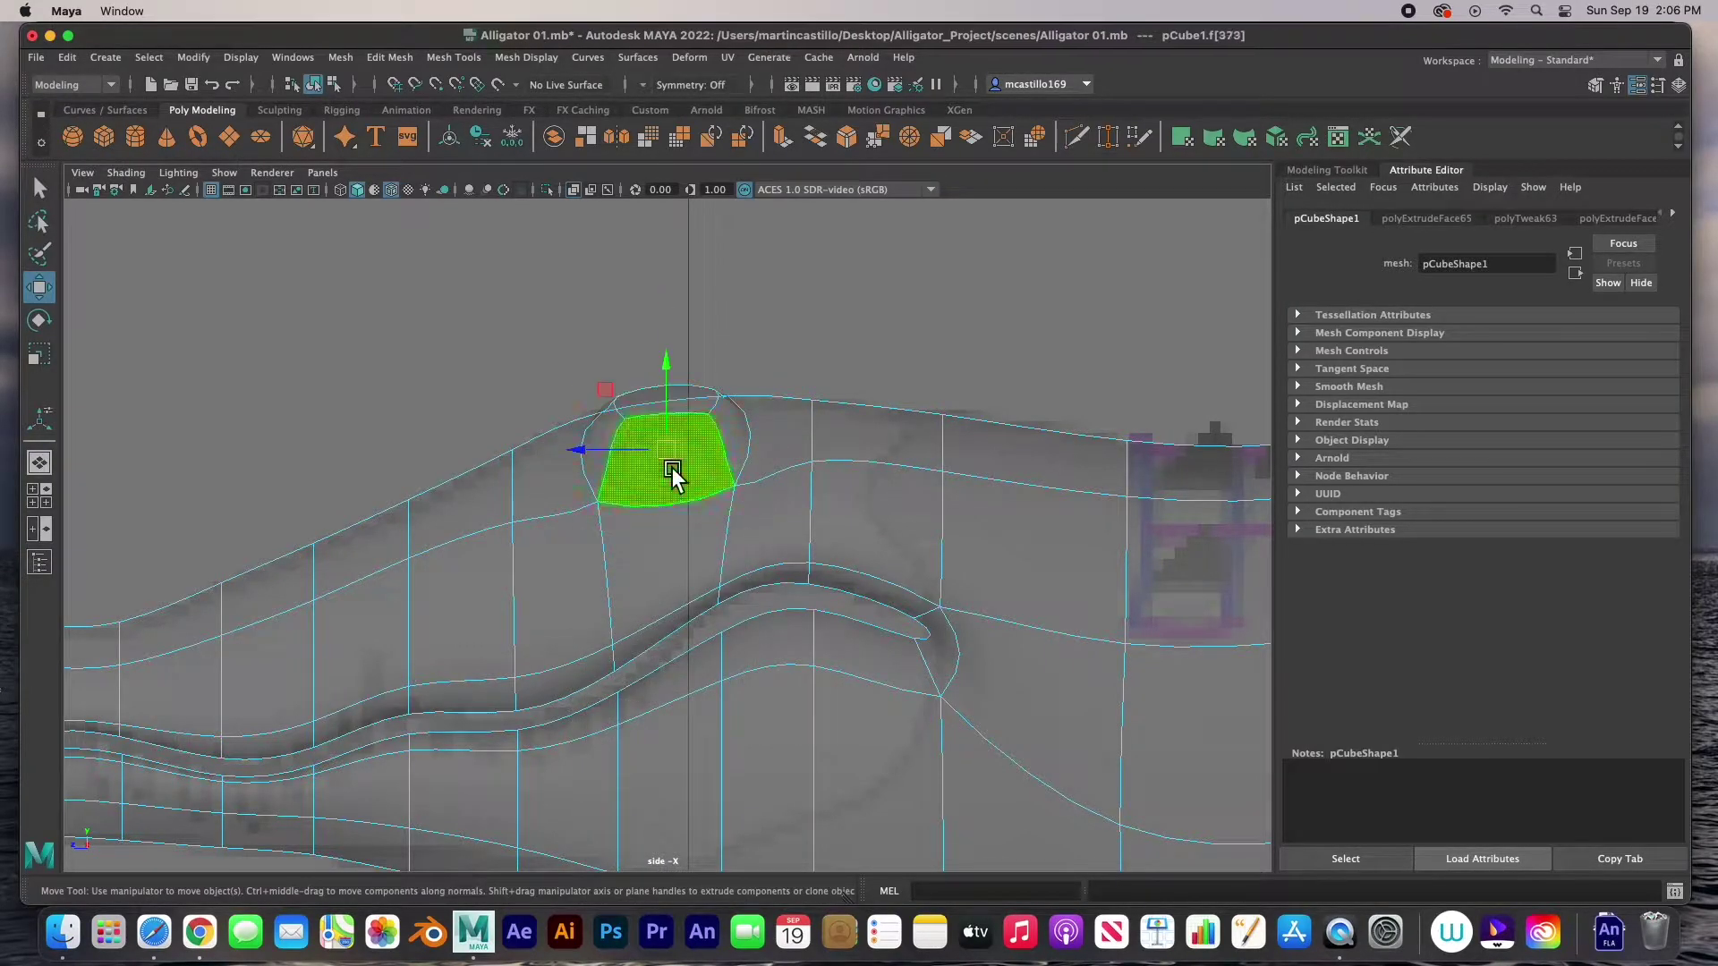
{"action": "key", "text": "space"}
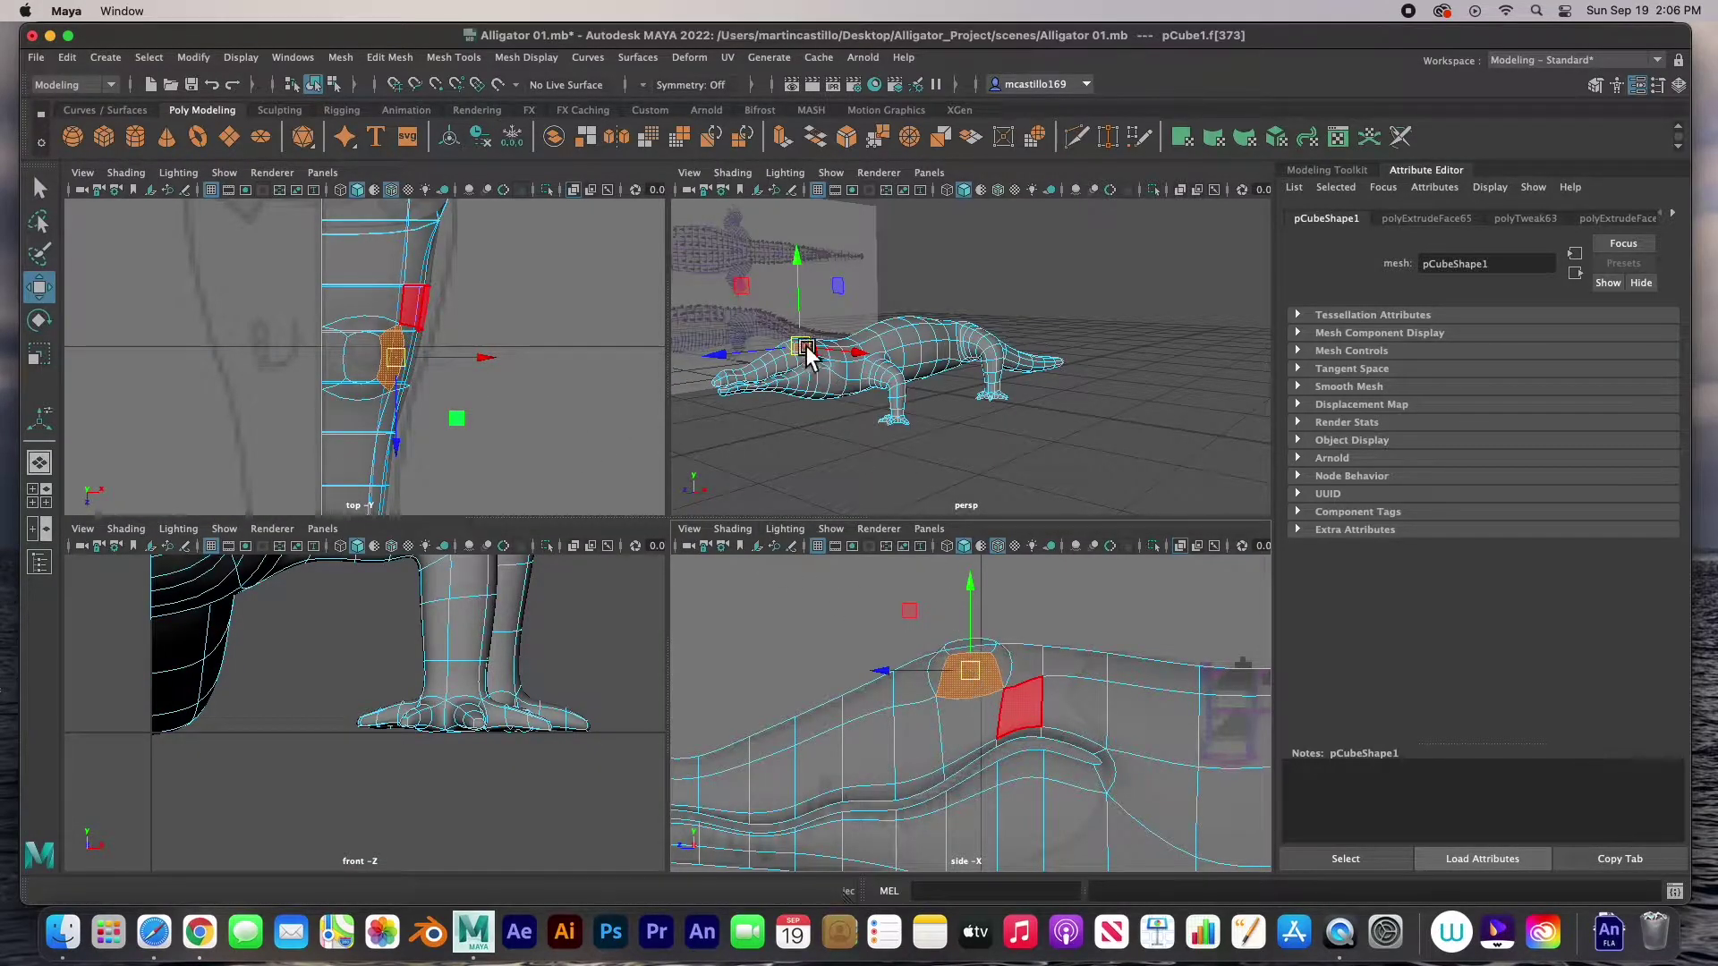
{"action": "key", "text": "f"}
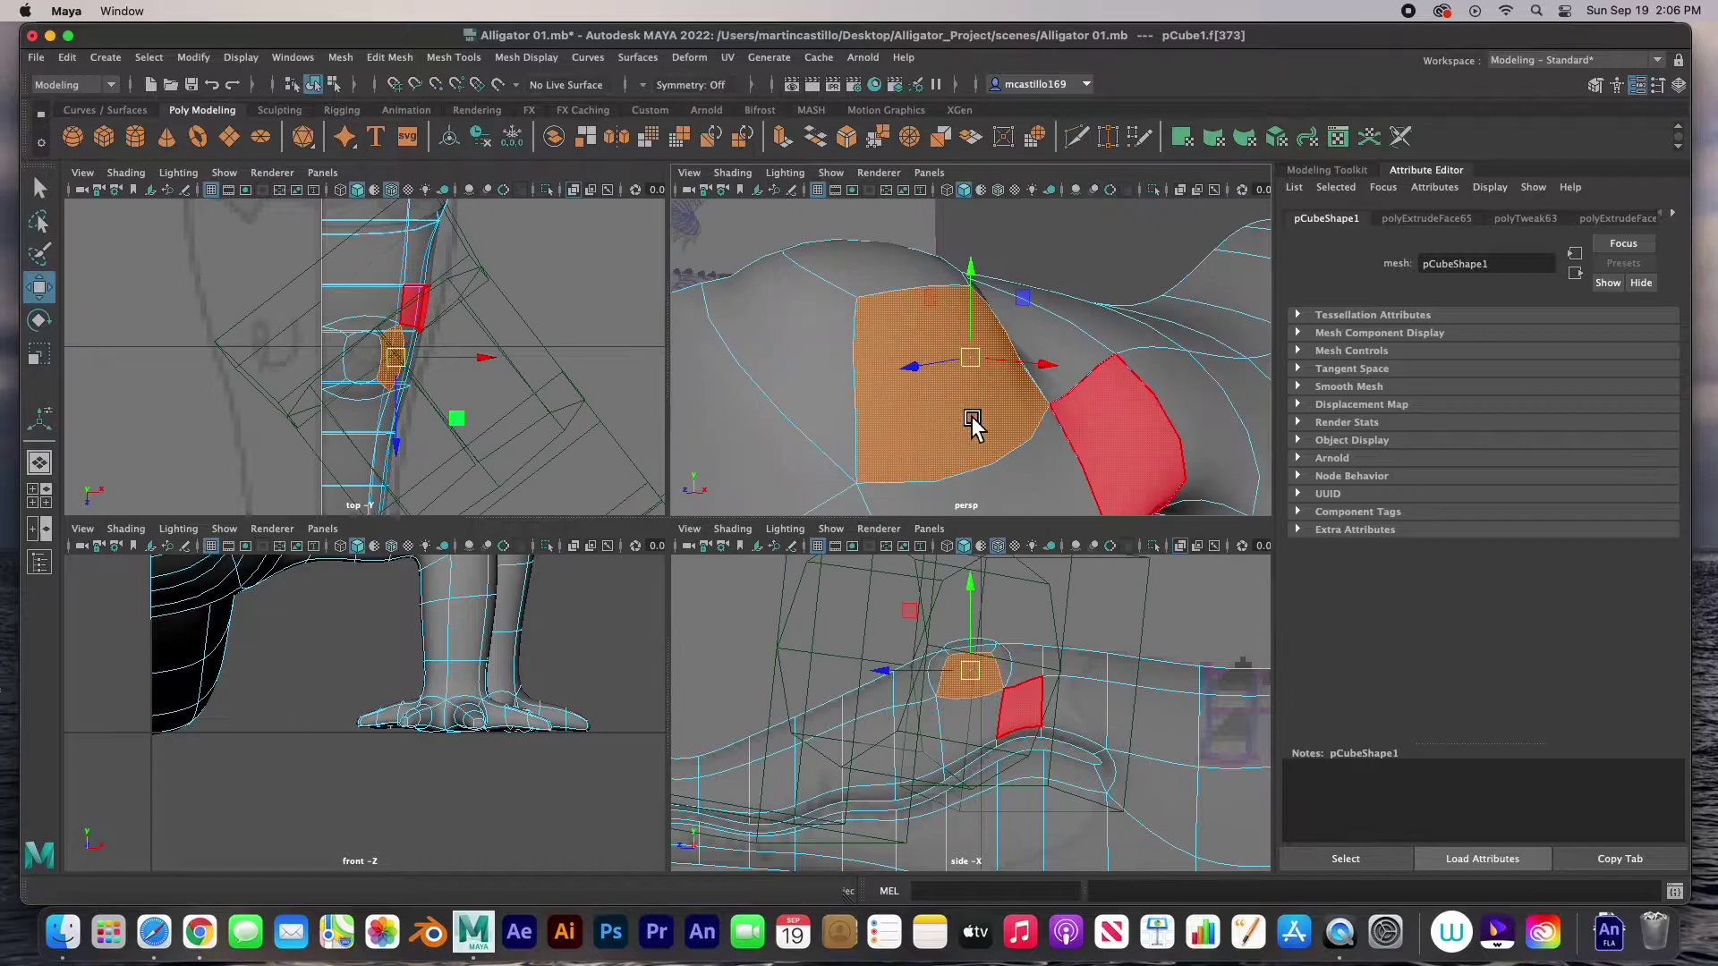
{"action": "right_click_drag", "start_coordinate": [1007, 405], "coordinate": [929, 341], "text": "alt"}
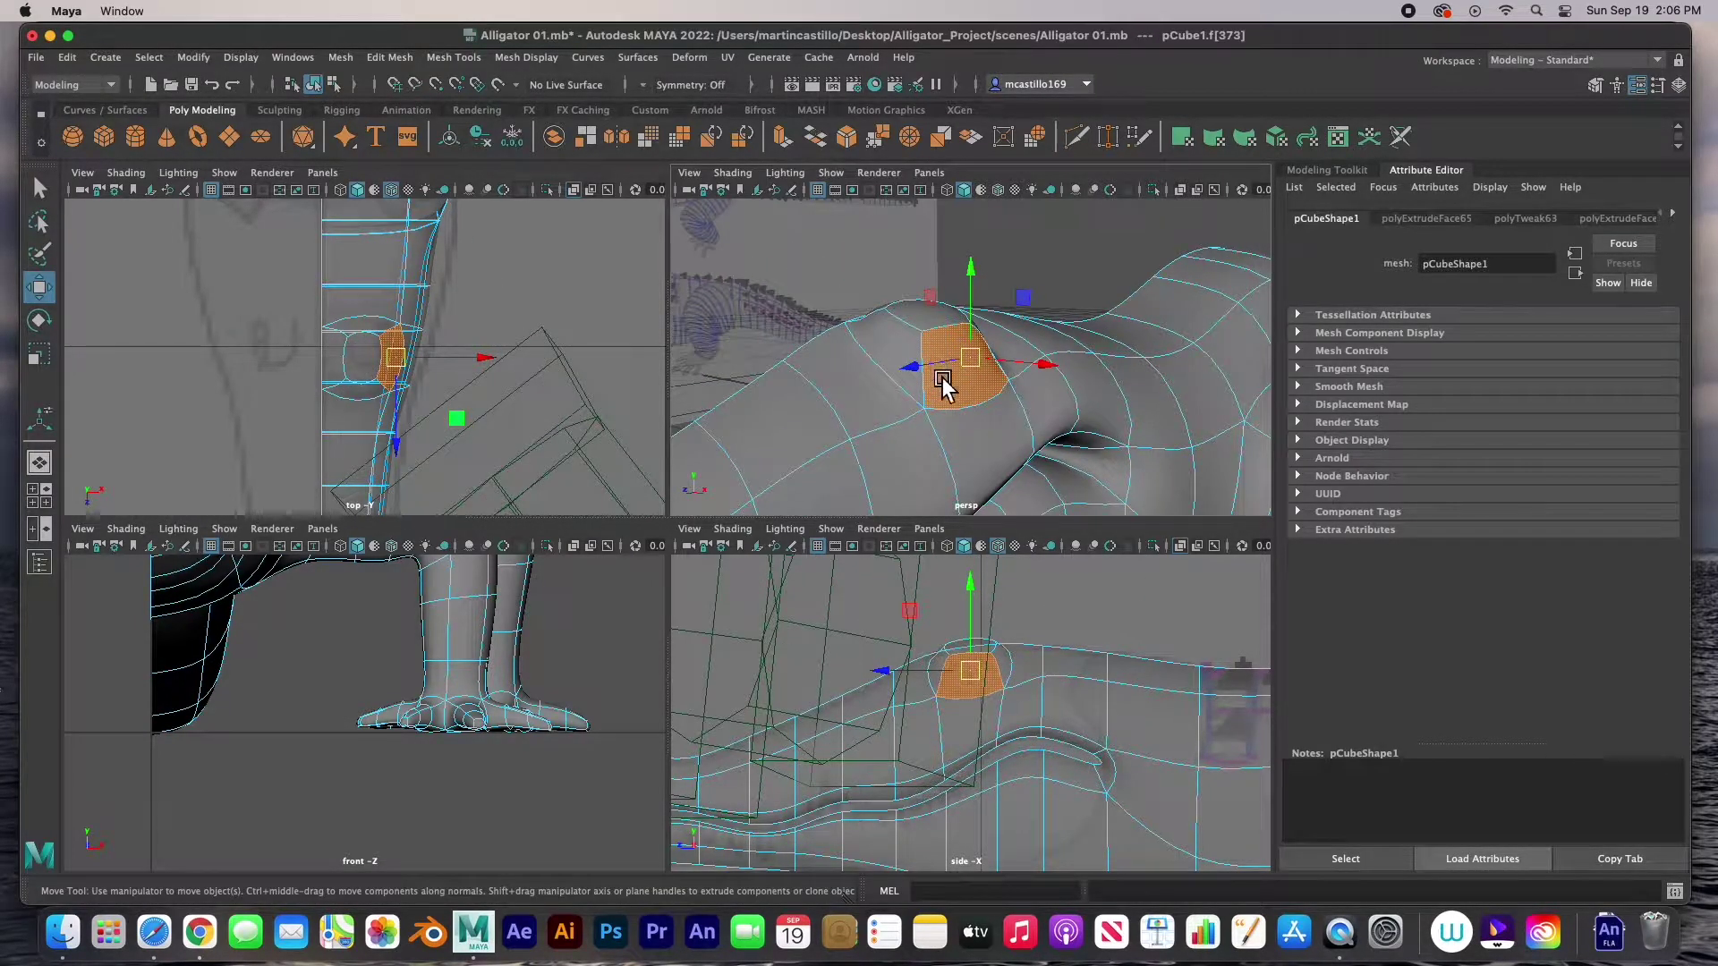
{"action": "left_click_drag", "start_coordinate": [951, 395], "coordinate": [949, 445], "text": "alt"}
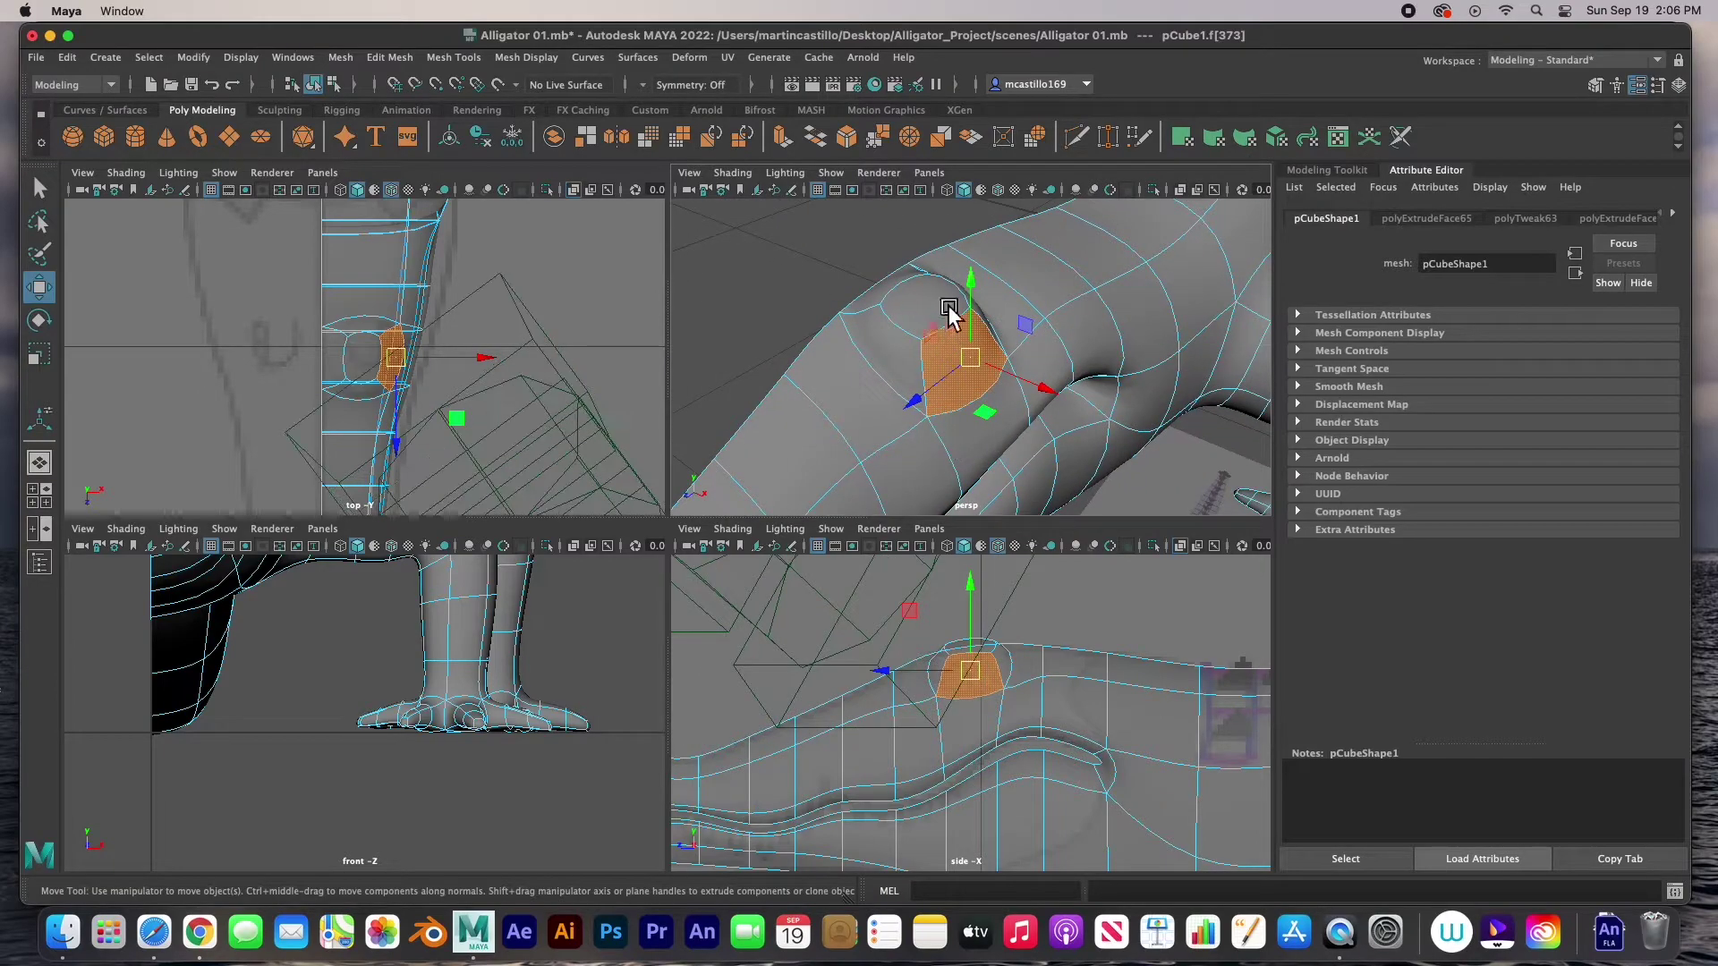
{"action": "left_click_drag", "start_coordinate": [921, 345], "coordinate": [1126, 352], "text": "alt"}
{"action": "key", "text": "f"}
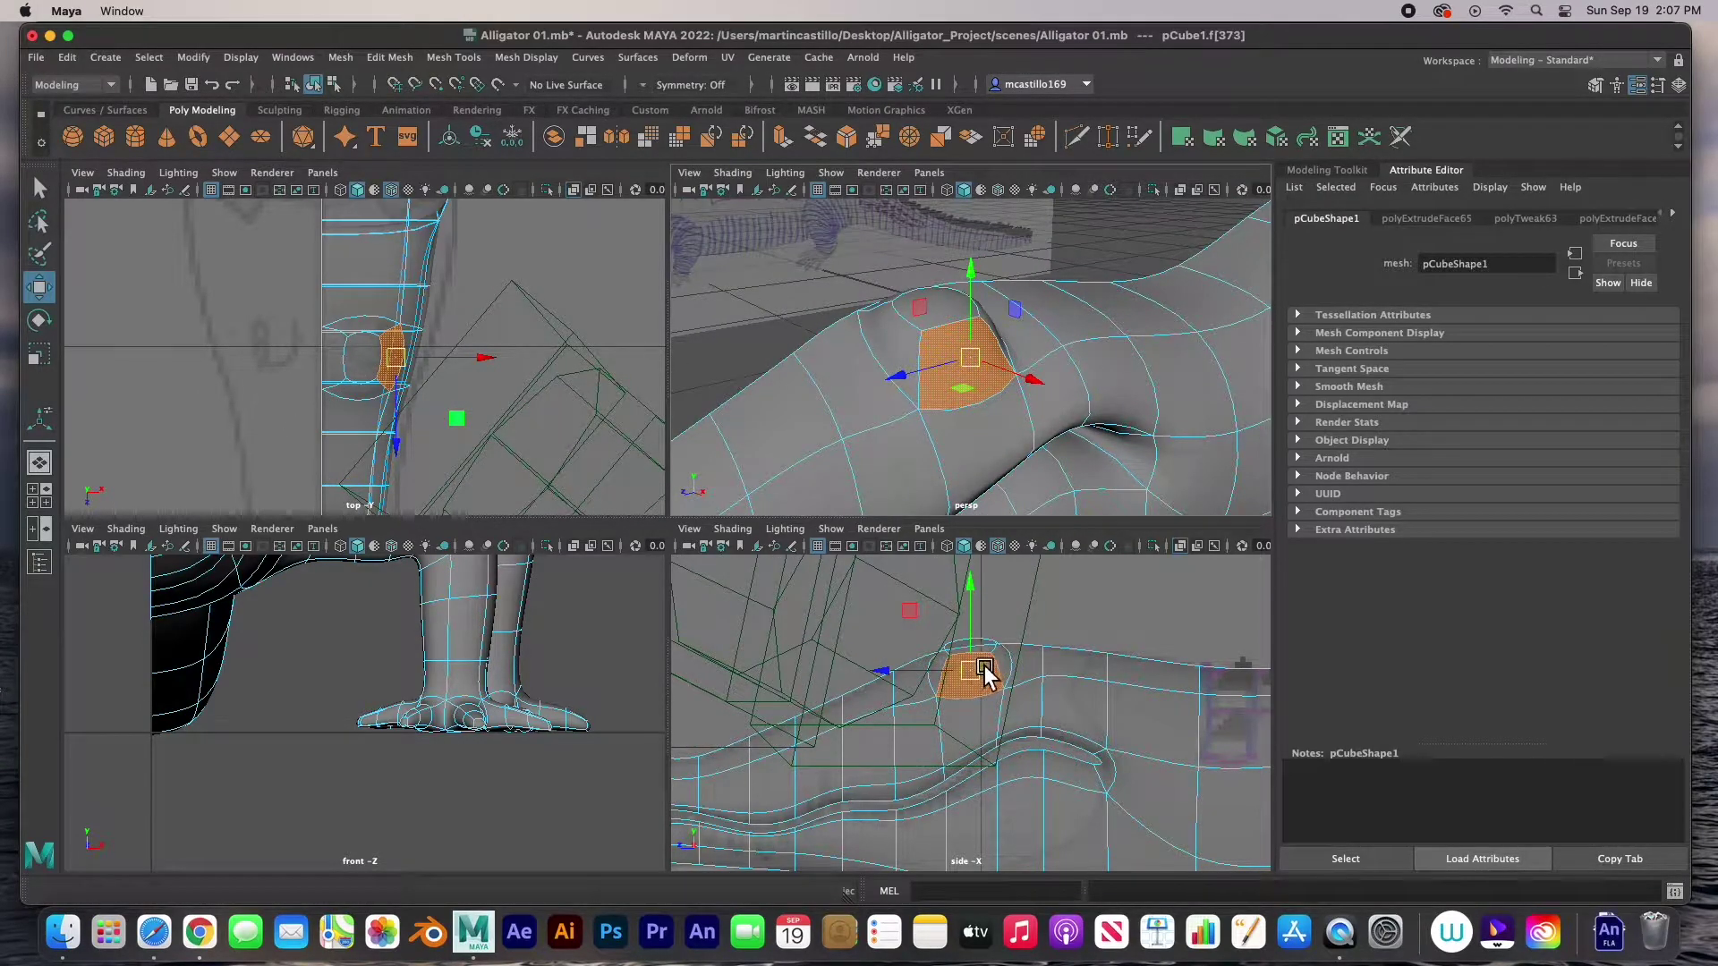
{"action": "key", "text": "r"}
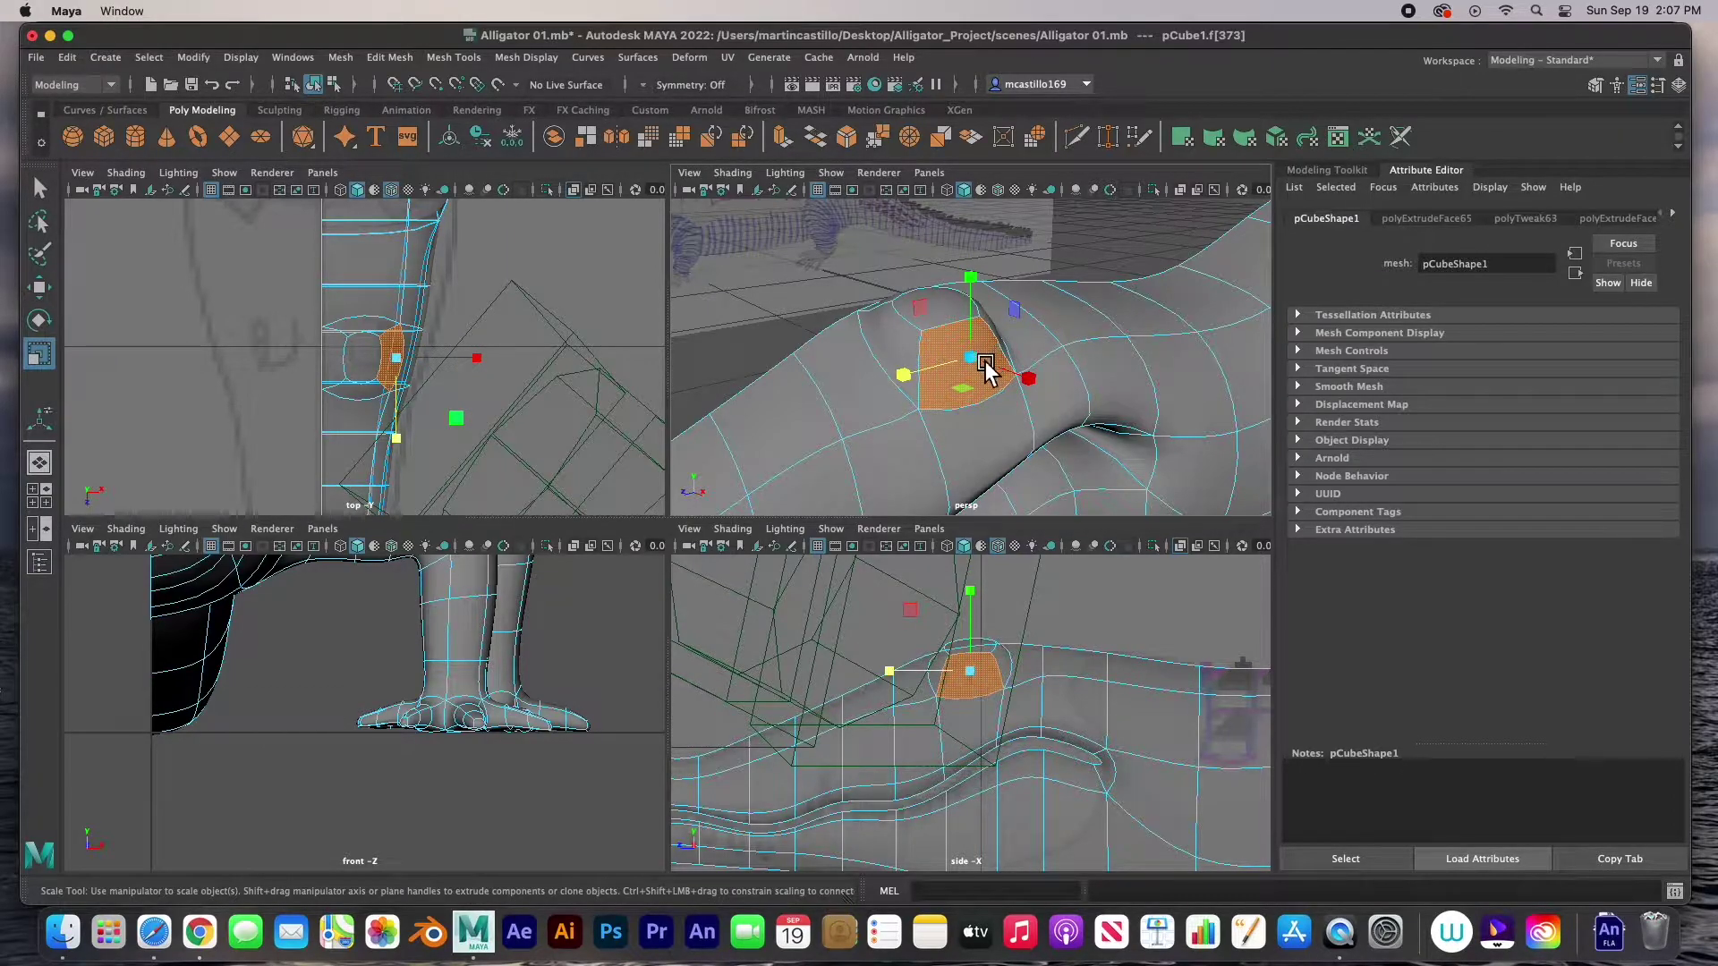
{"action": "left_click_drag", "start_coordinate": [985, 361], "coordinate": [925, 390]}
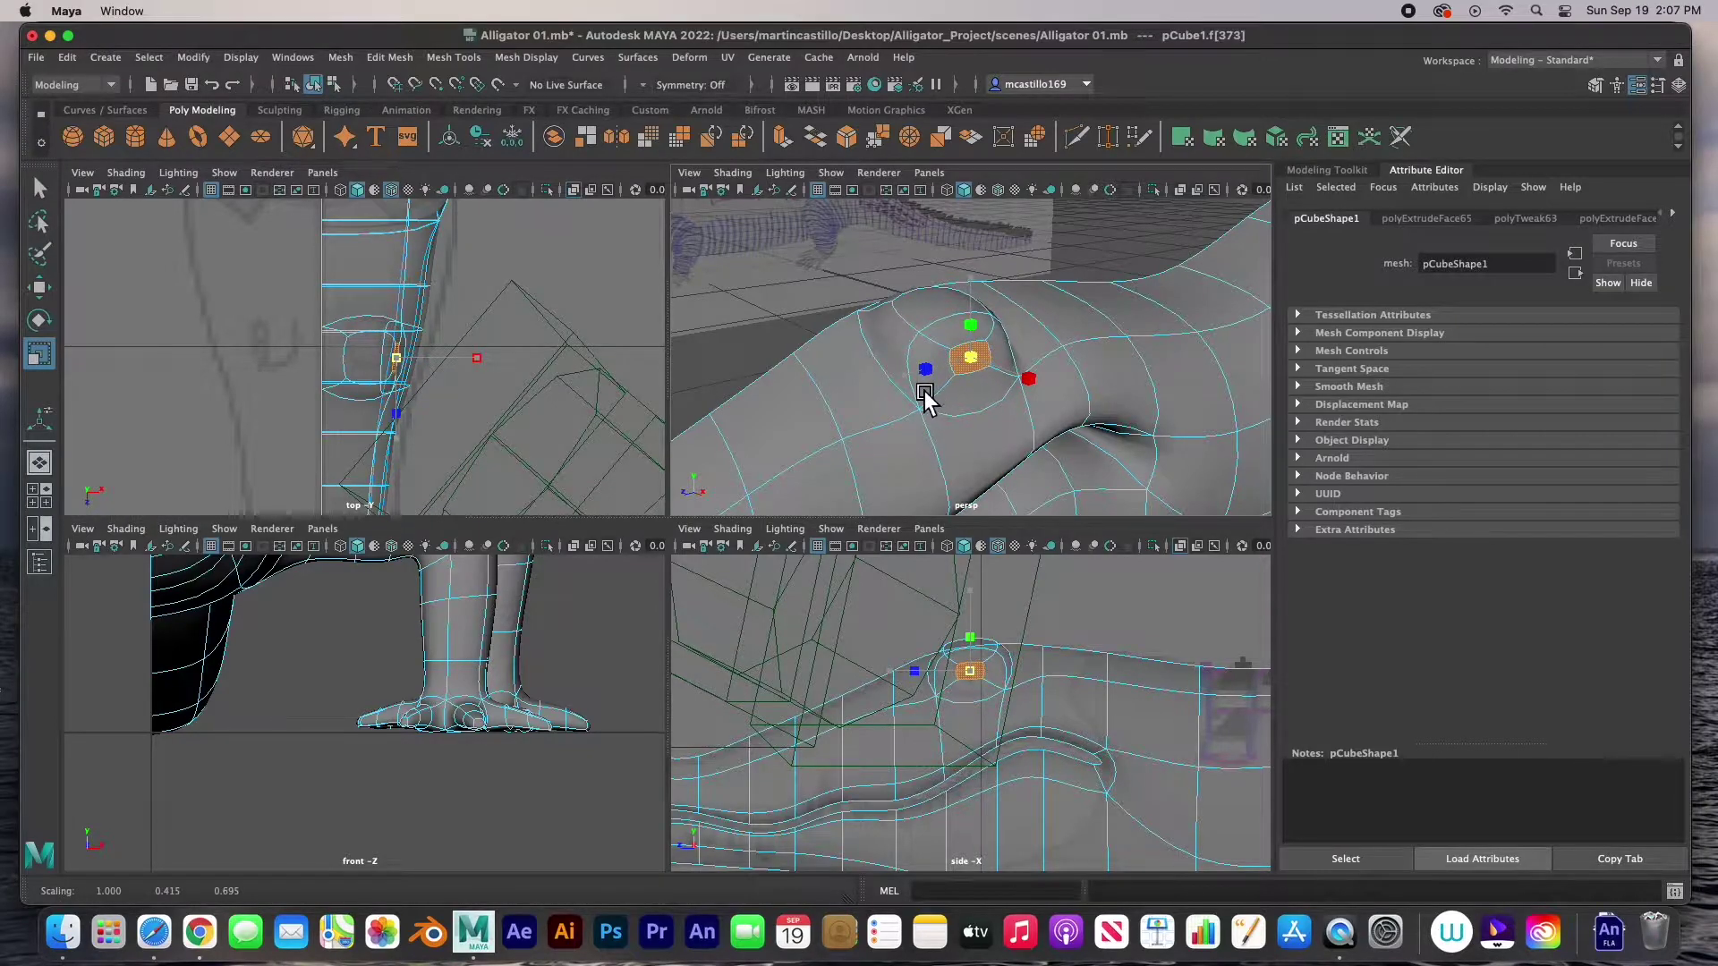
{"action": "key", "text": "ctrl+e"}
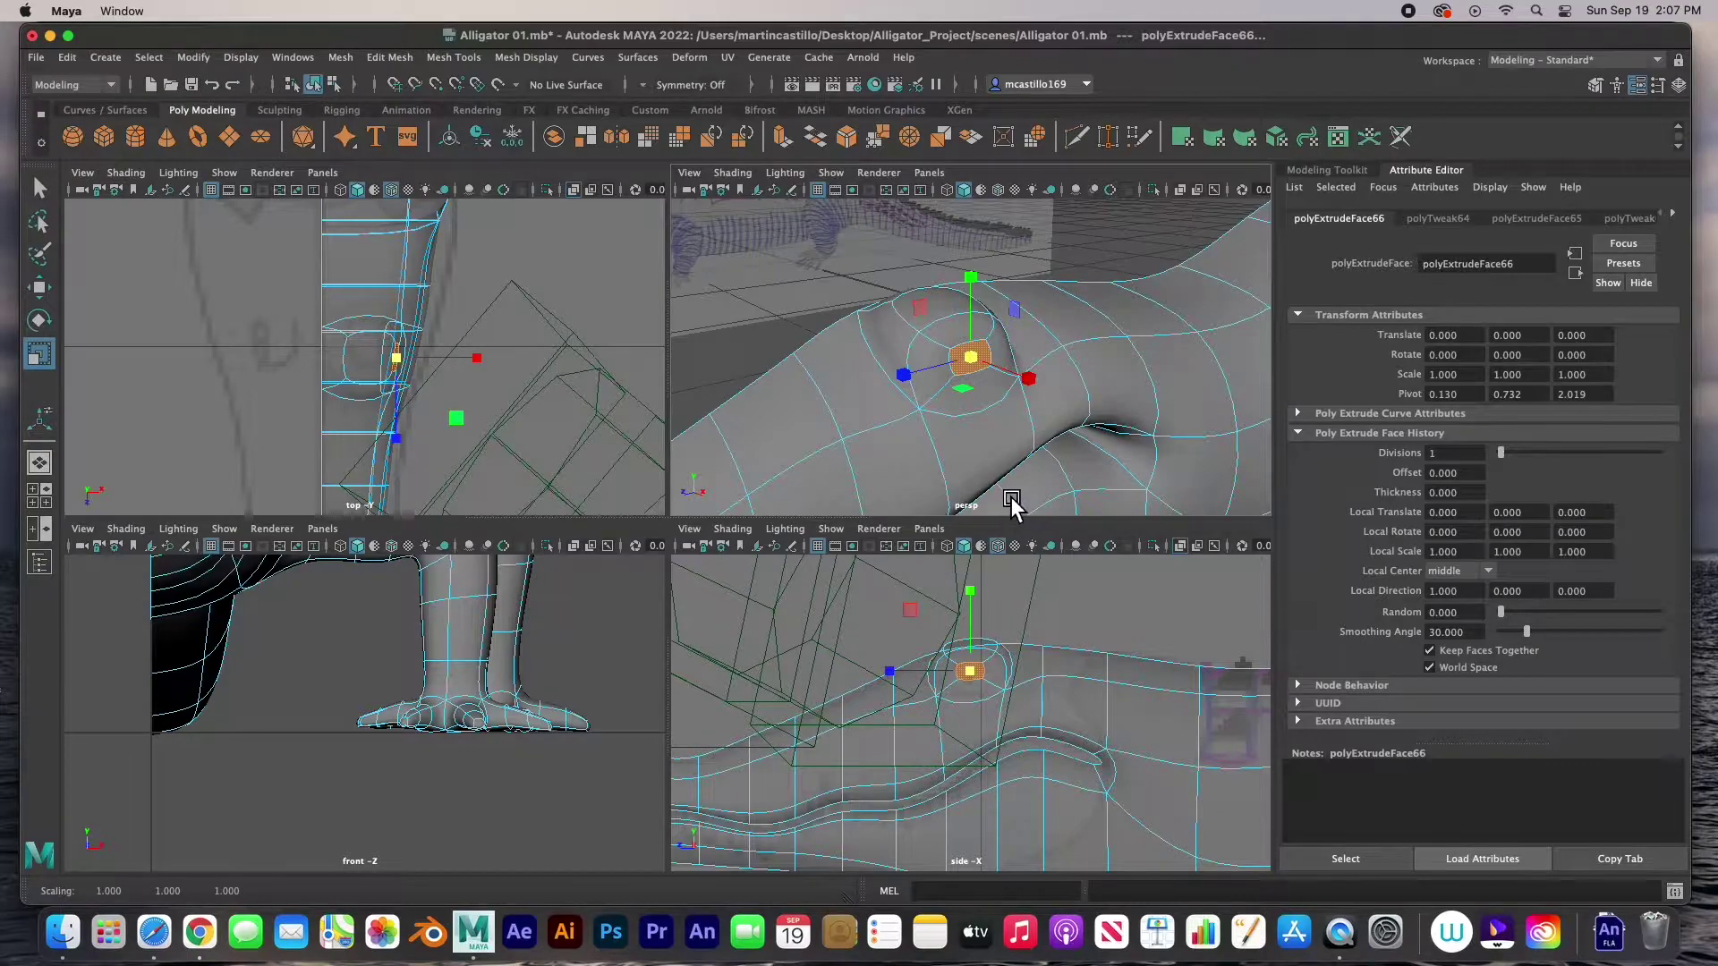
- Push the extruded eye face slightly into the head, extrude it again, and select the face below
{"action": "key", "text": "w"}
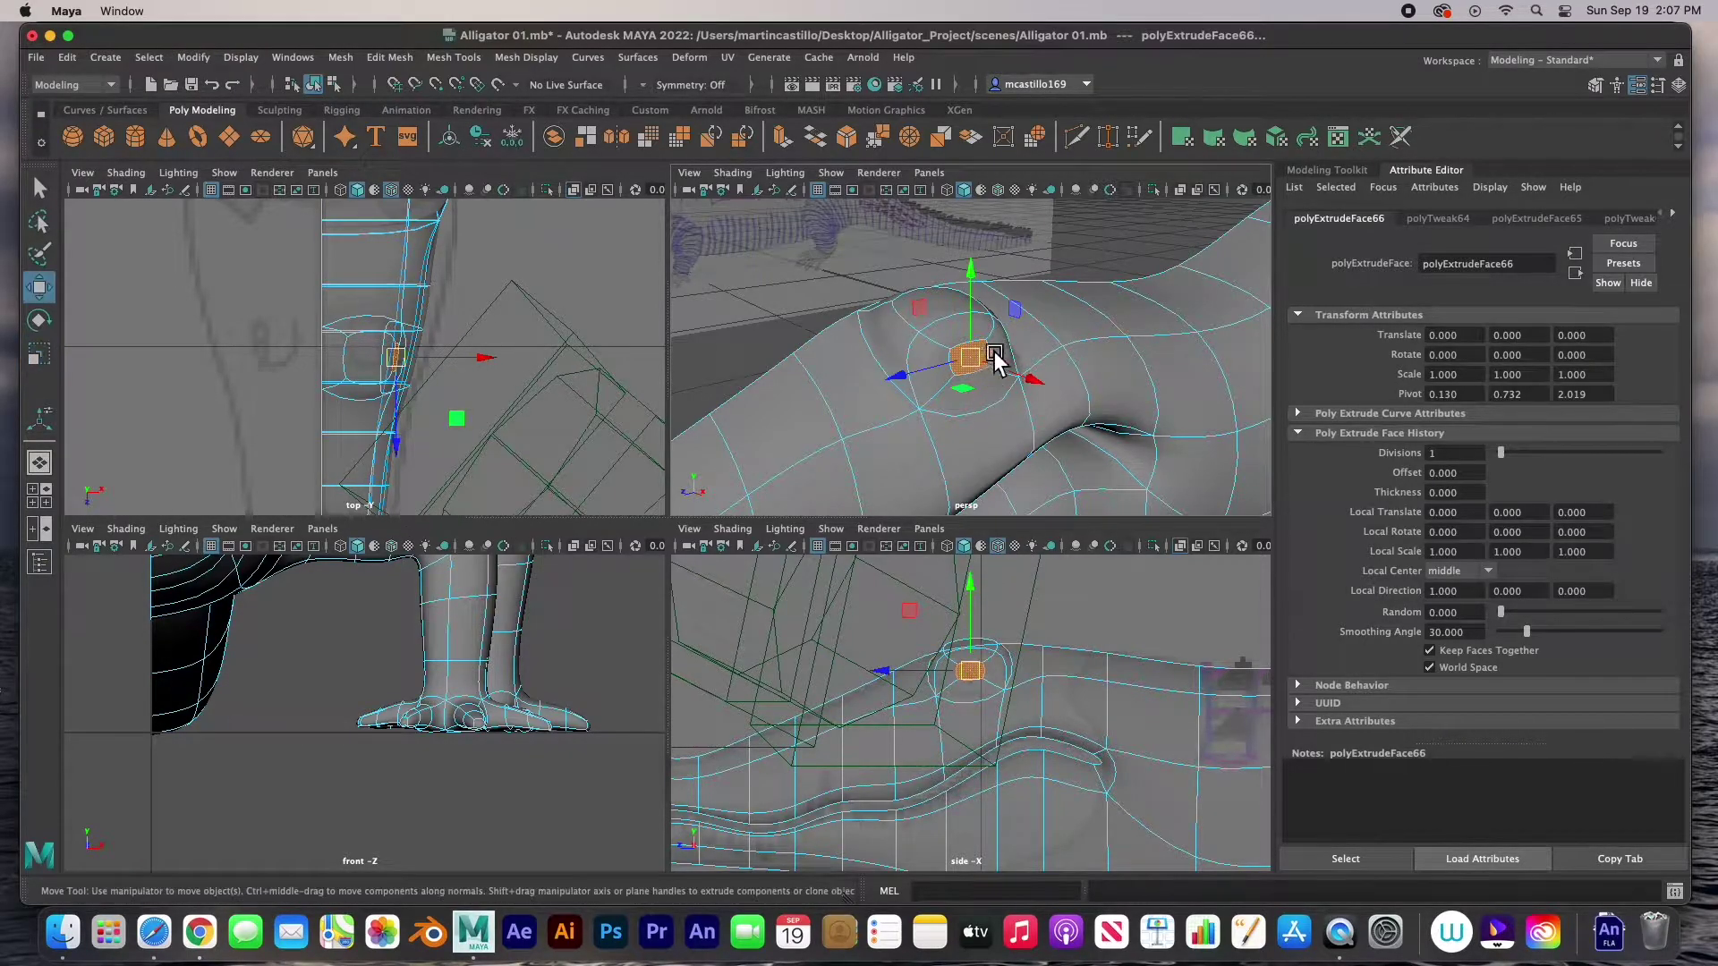
{"action": "left_click_drag", "start_coordinate": [980, 314], "coordinate": [975, 319]}
{"action": "left_click_drag", "start_coordinate": [942, 401], "coordinate": [1045, 385], "text": "alt"}
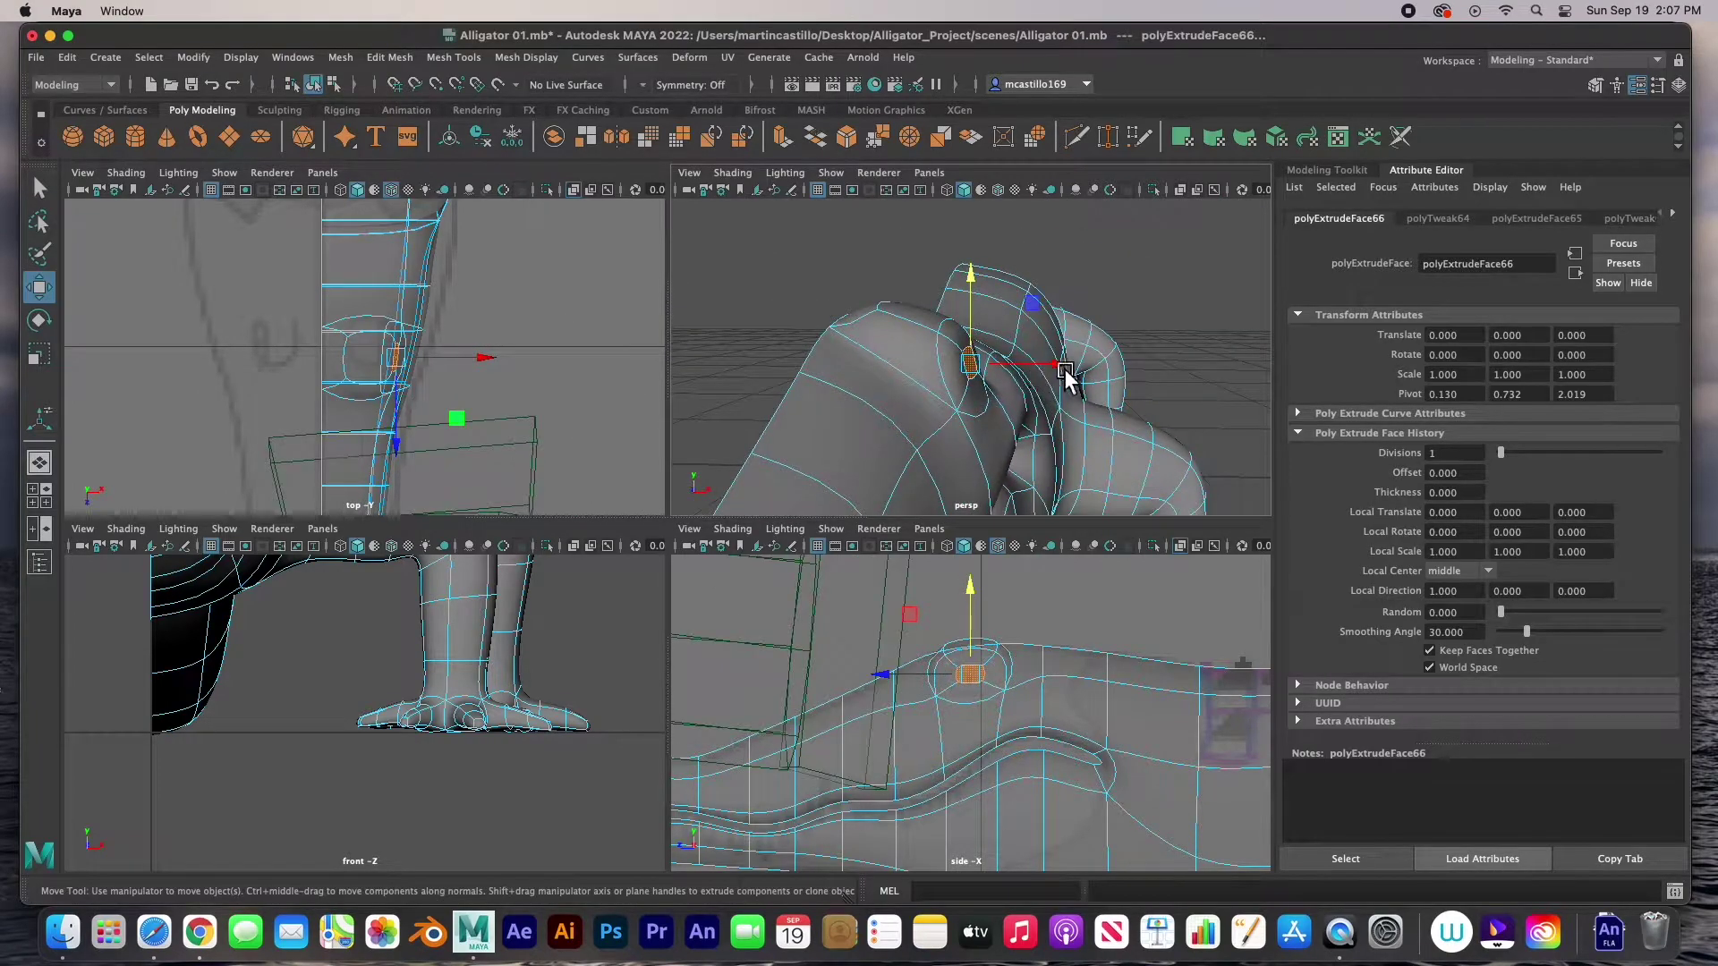
{"action": "left_click_drag", "start_coordinate": [1066, 372], "coordinate": [1021, 372]}
{"action": "key", "text": "ctrl+e"}
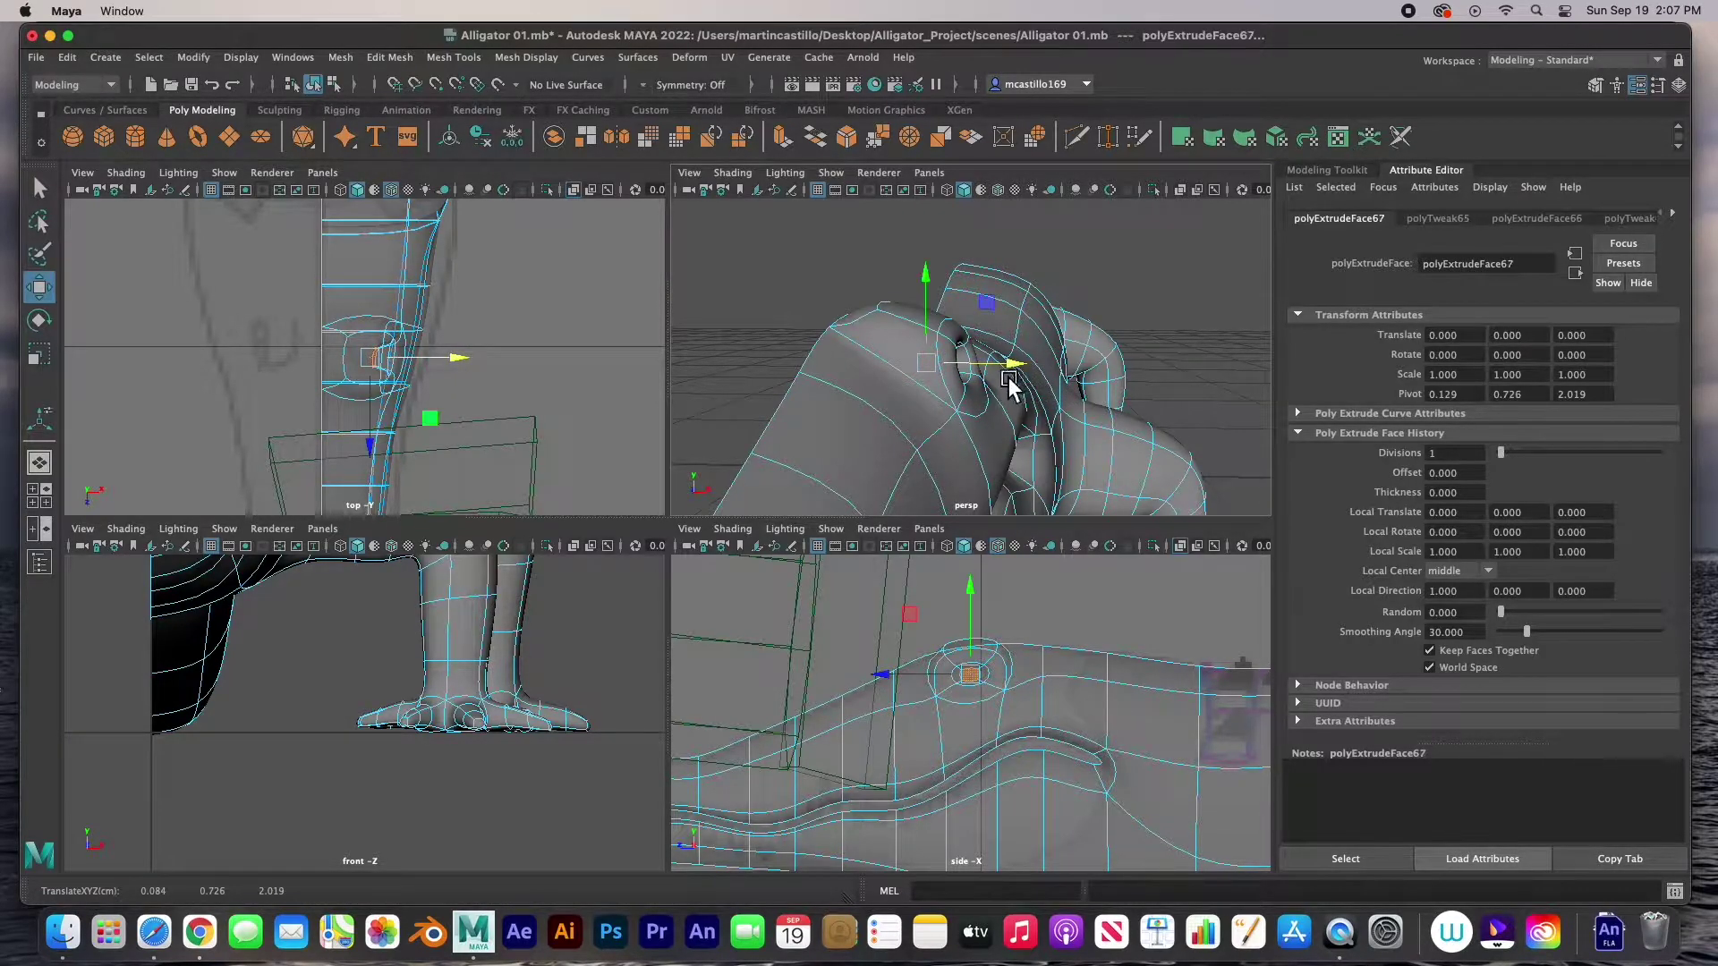
{"action": "left_click_drag", "start_coordinate": [987, 430], "coordinate": [947, 363], "text": "alt"}
{"action": "key", "text": "r"}
{"action": "left_click", "coordinate": [908, 416]}
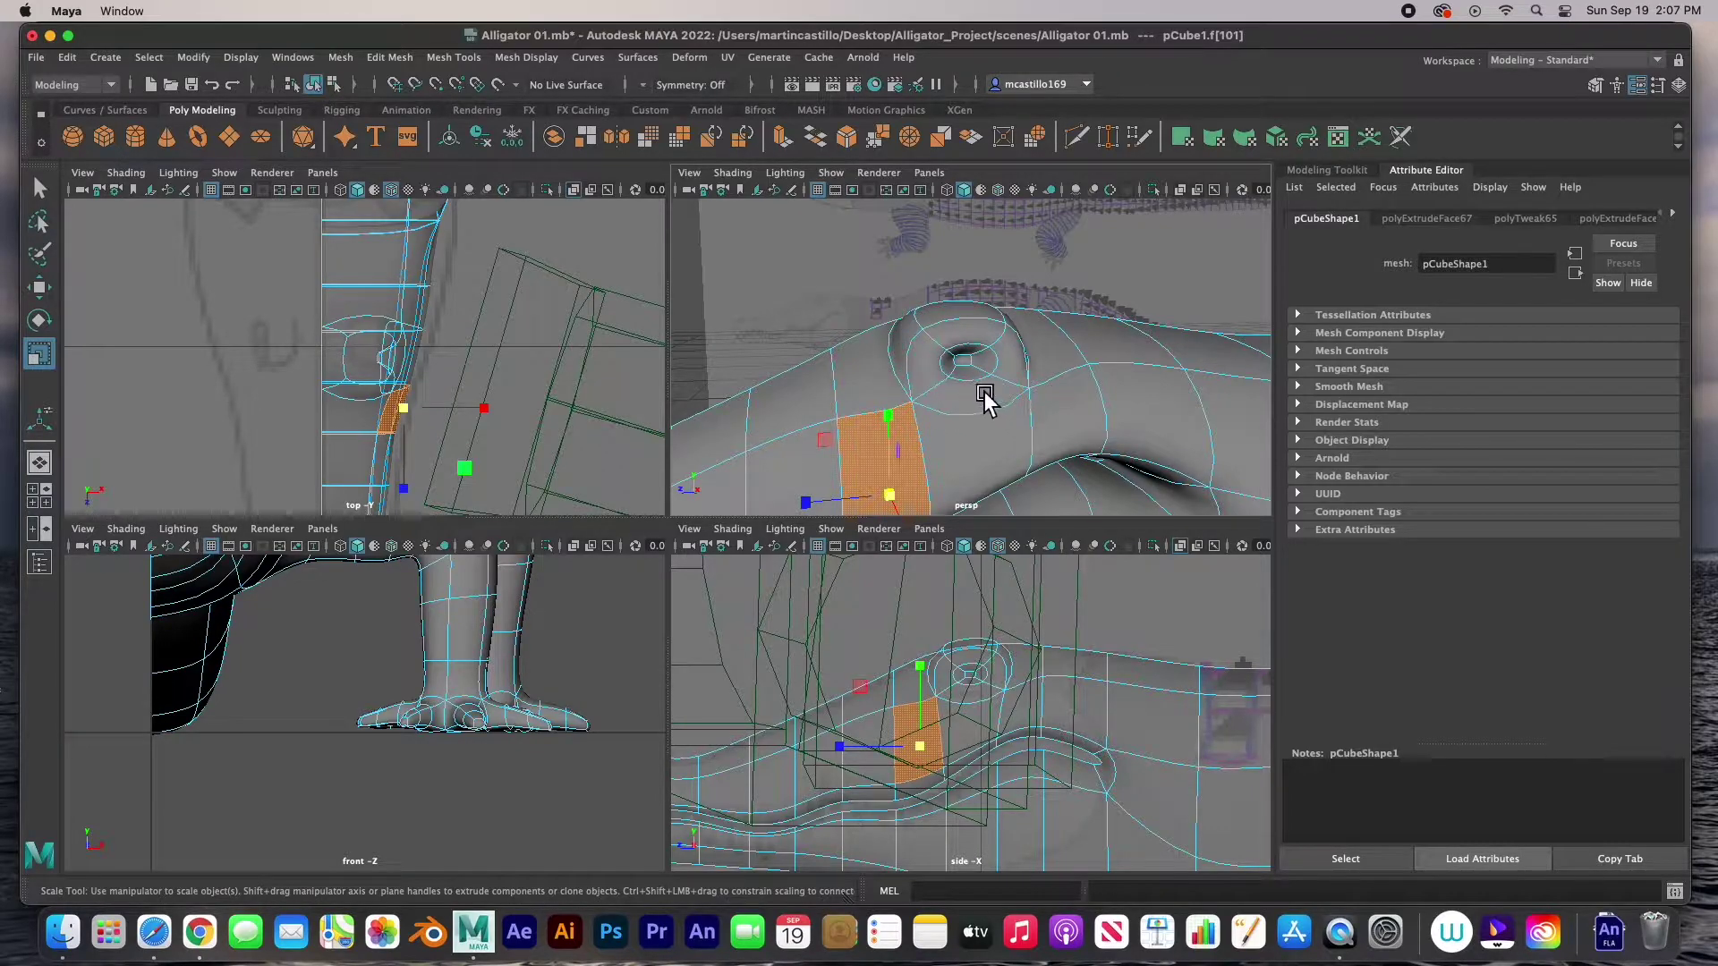
- Move the vertices below and right of the eye outward, and pull a rim vertex down-left
{"action": "right_click_drag", "start_coordinate": [982, 395], "coordinate": [890, 425]}
{"action": "left_click", "coordinate": [913, 403]}
{"action": "left_click", "coordinate": [935, 410]}
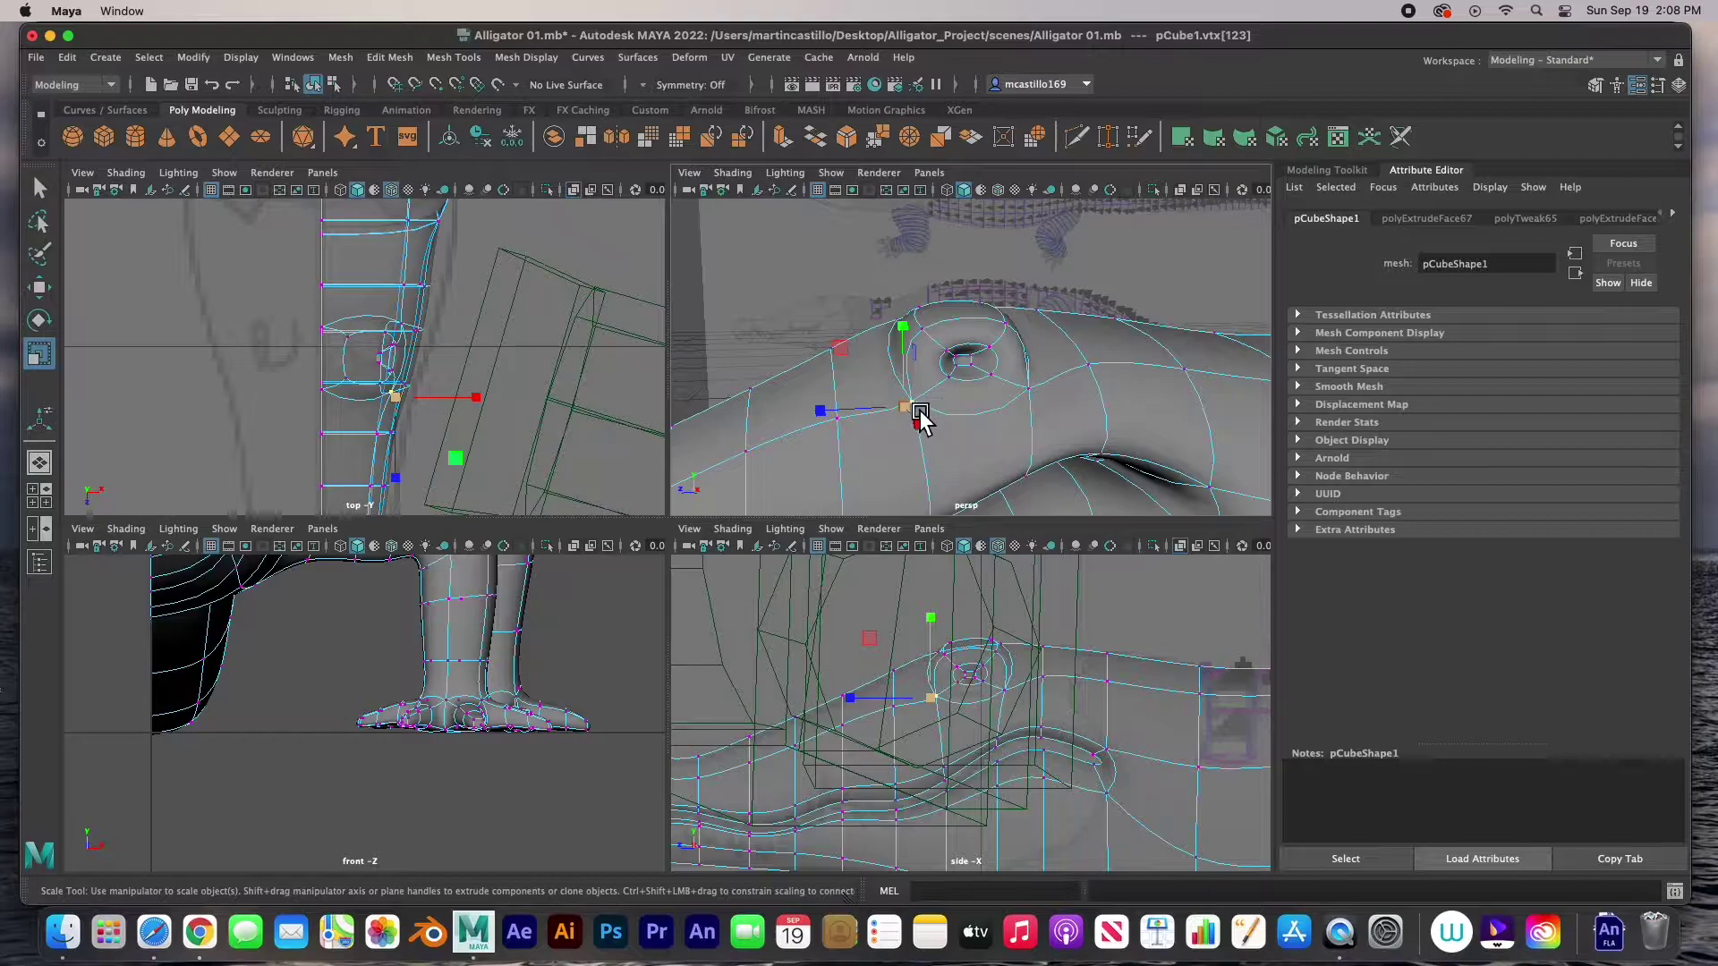
{"action": "key", "text": "w"}
{"action": "left_click_drag", "start_coordinate": [917, 414], "coordinate": [882, 413]}
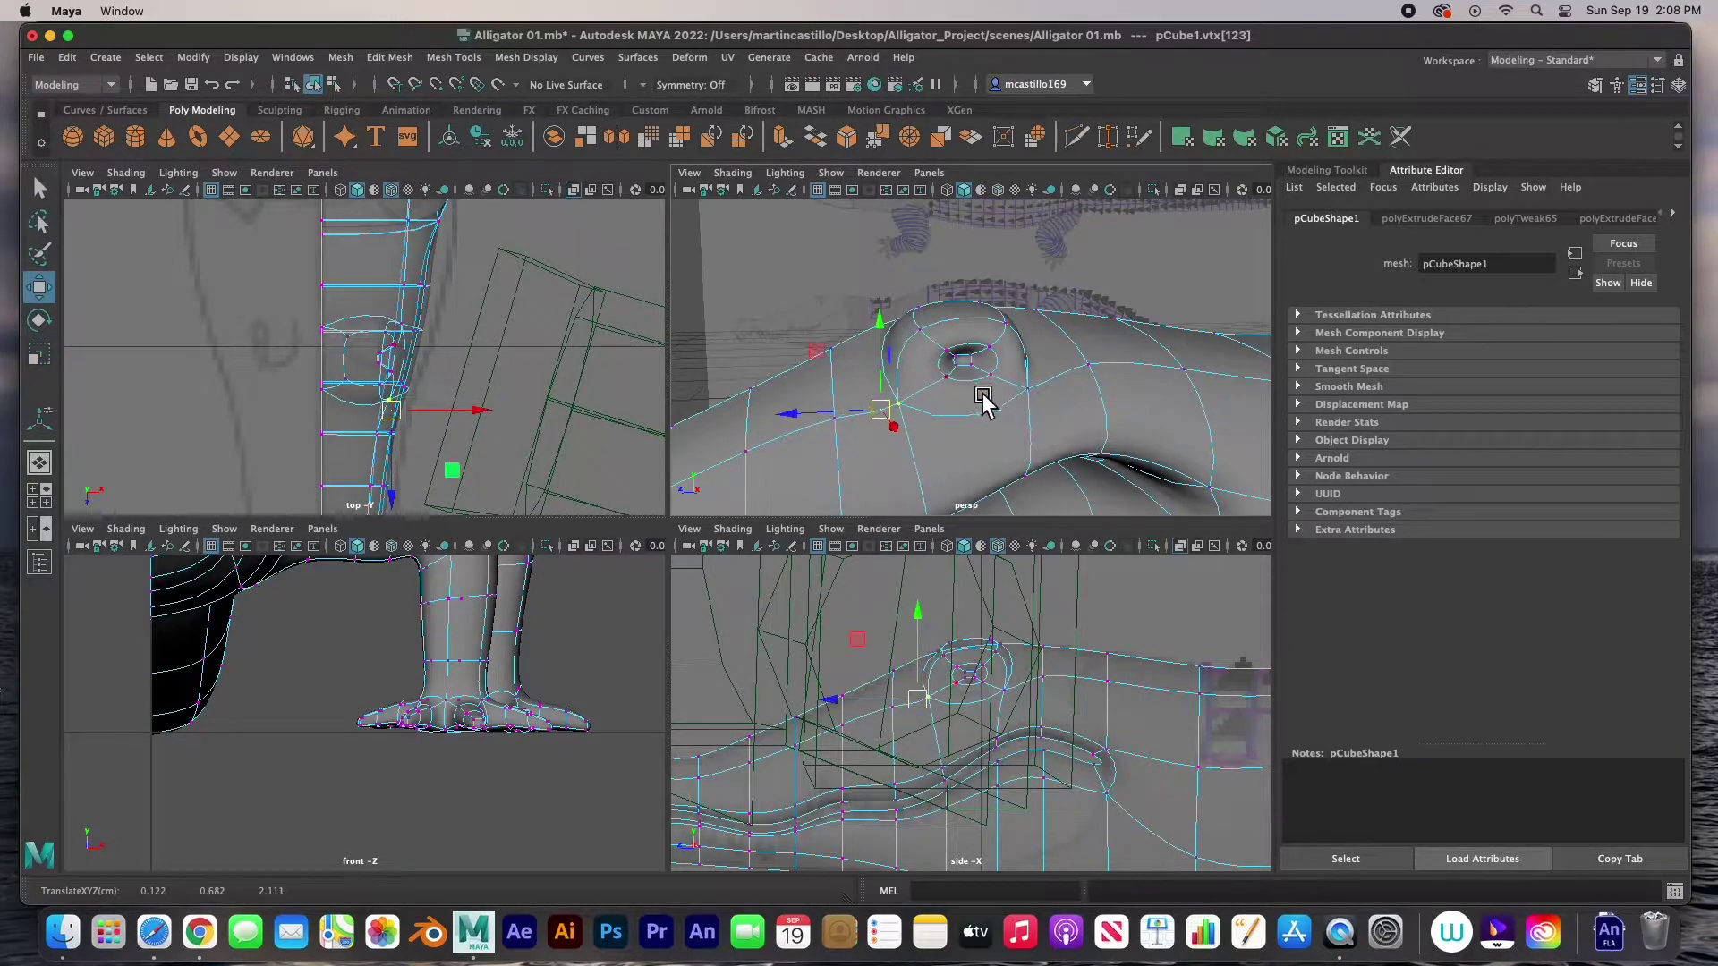
{"action": "left_click", "coordinate": [1018, 411]}
{"action": "left_click_drag", "start_coordinate": [1042, 398], "coordinate": [1069, 392]}
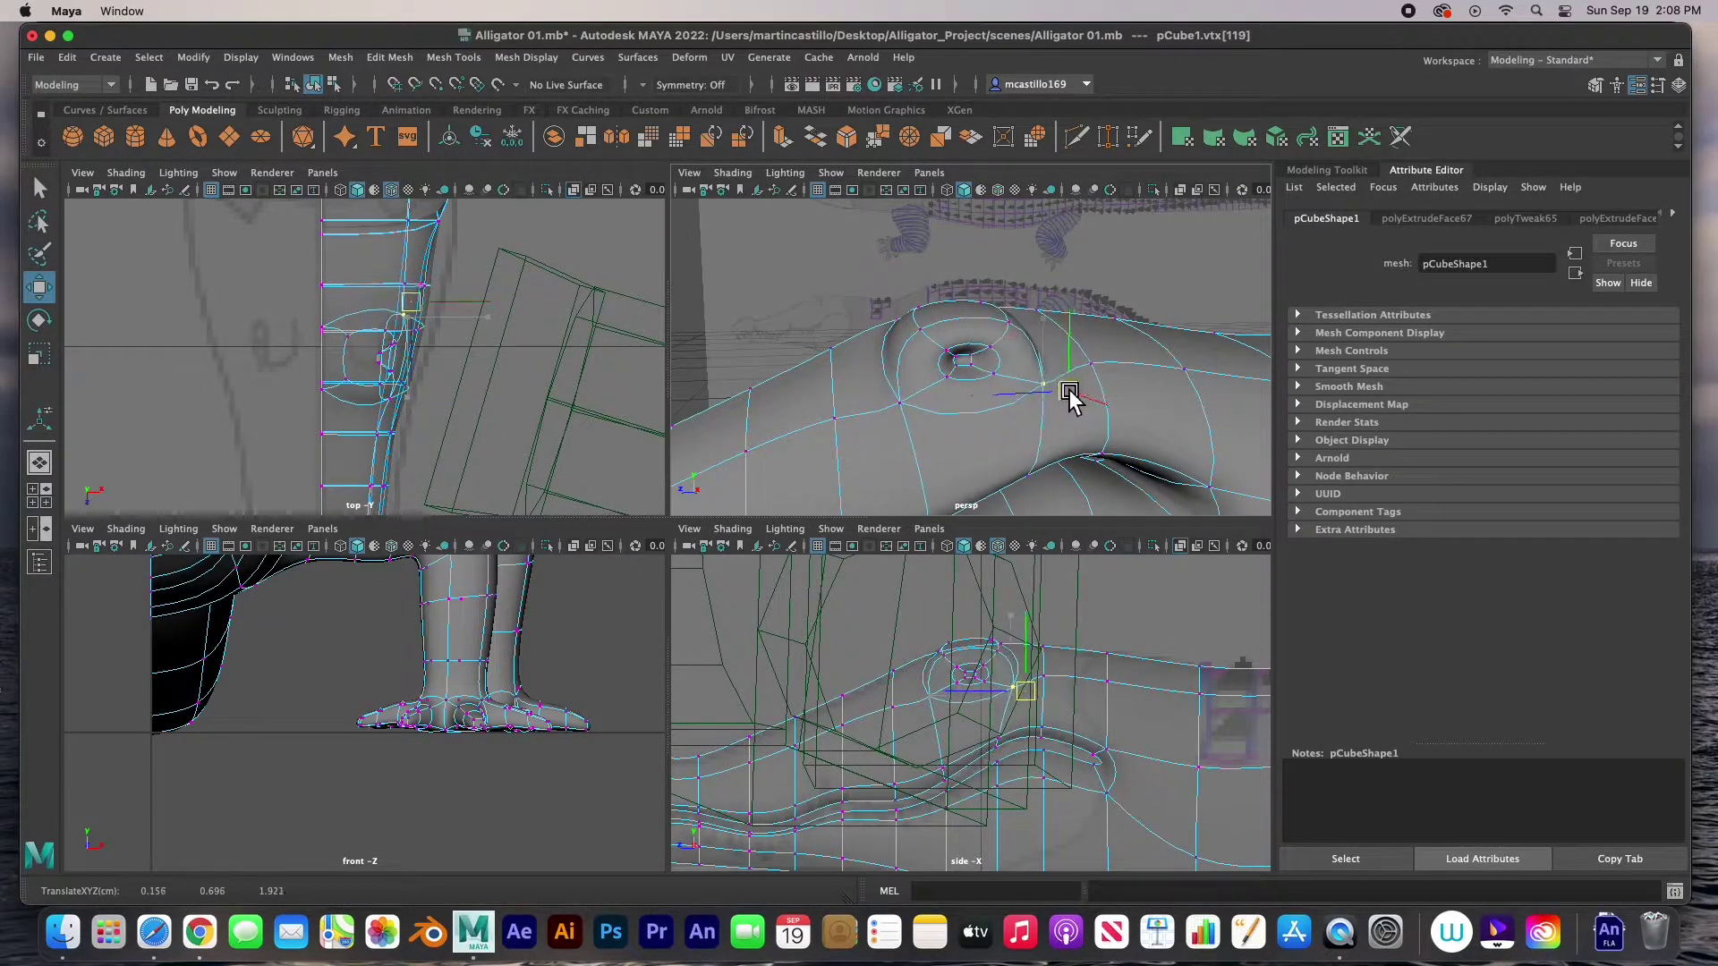
{"action": "left_click", "coordinate": [1026, 388]}
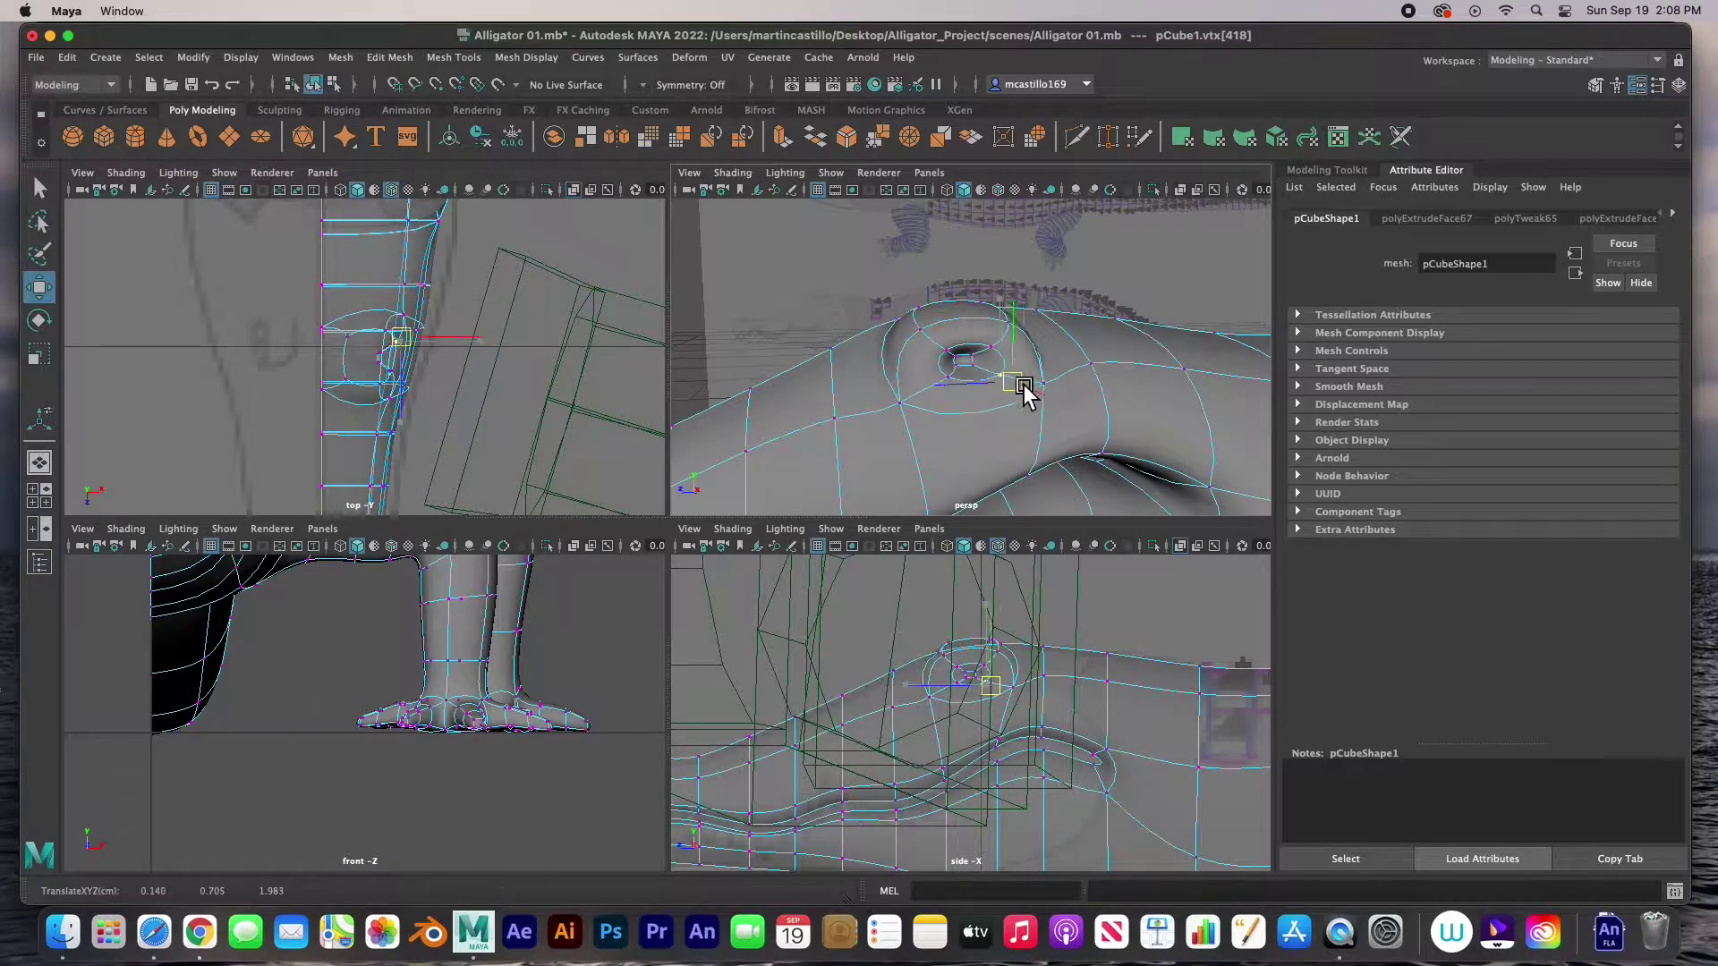
{"action": "left_click", "coordinate": [946, 379]}
{"action": "mouse_move", "coordinate": [959, 401]}
{"action": "left_mouse_down"}
{"action": "mouse_move", "coordinate": [928, 395]}
{"action": "mouse_move", "coordinate": [935, 409]}
{"action": "left_mouse_up"}
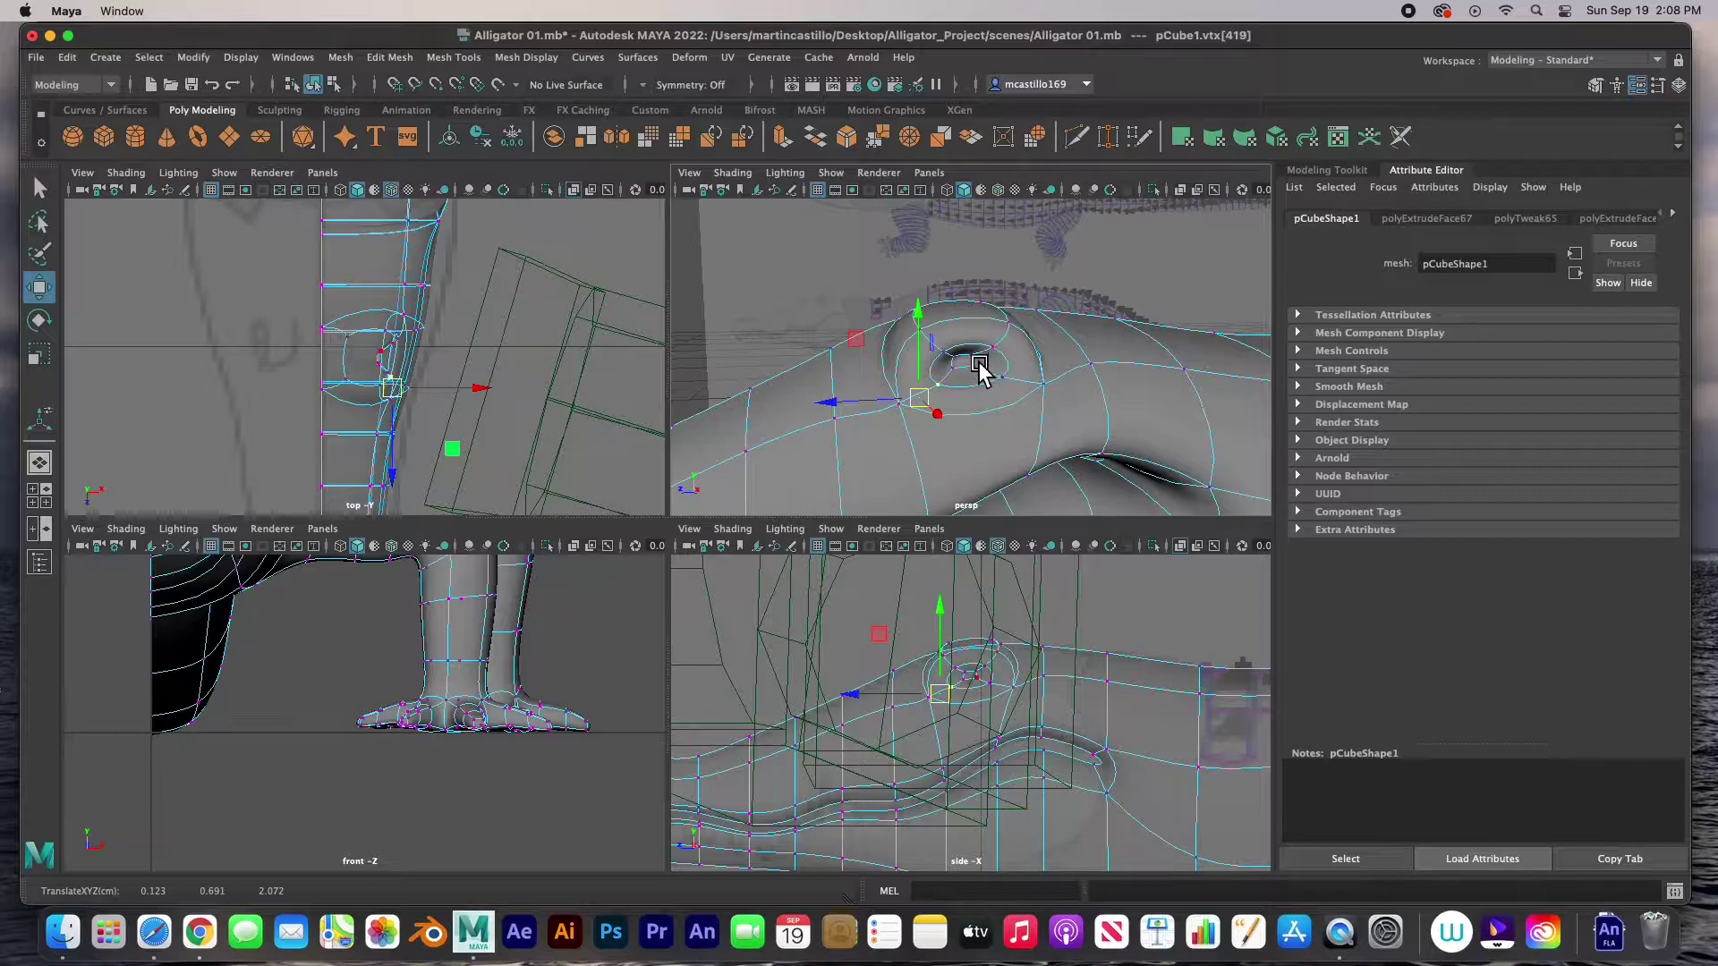
- Lower a group of three eye-rim vertices slightly and check the rim from another angle
{"action": "left_click", "coordinate": [972, 357]}
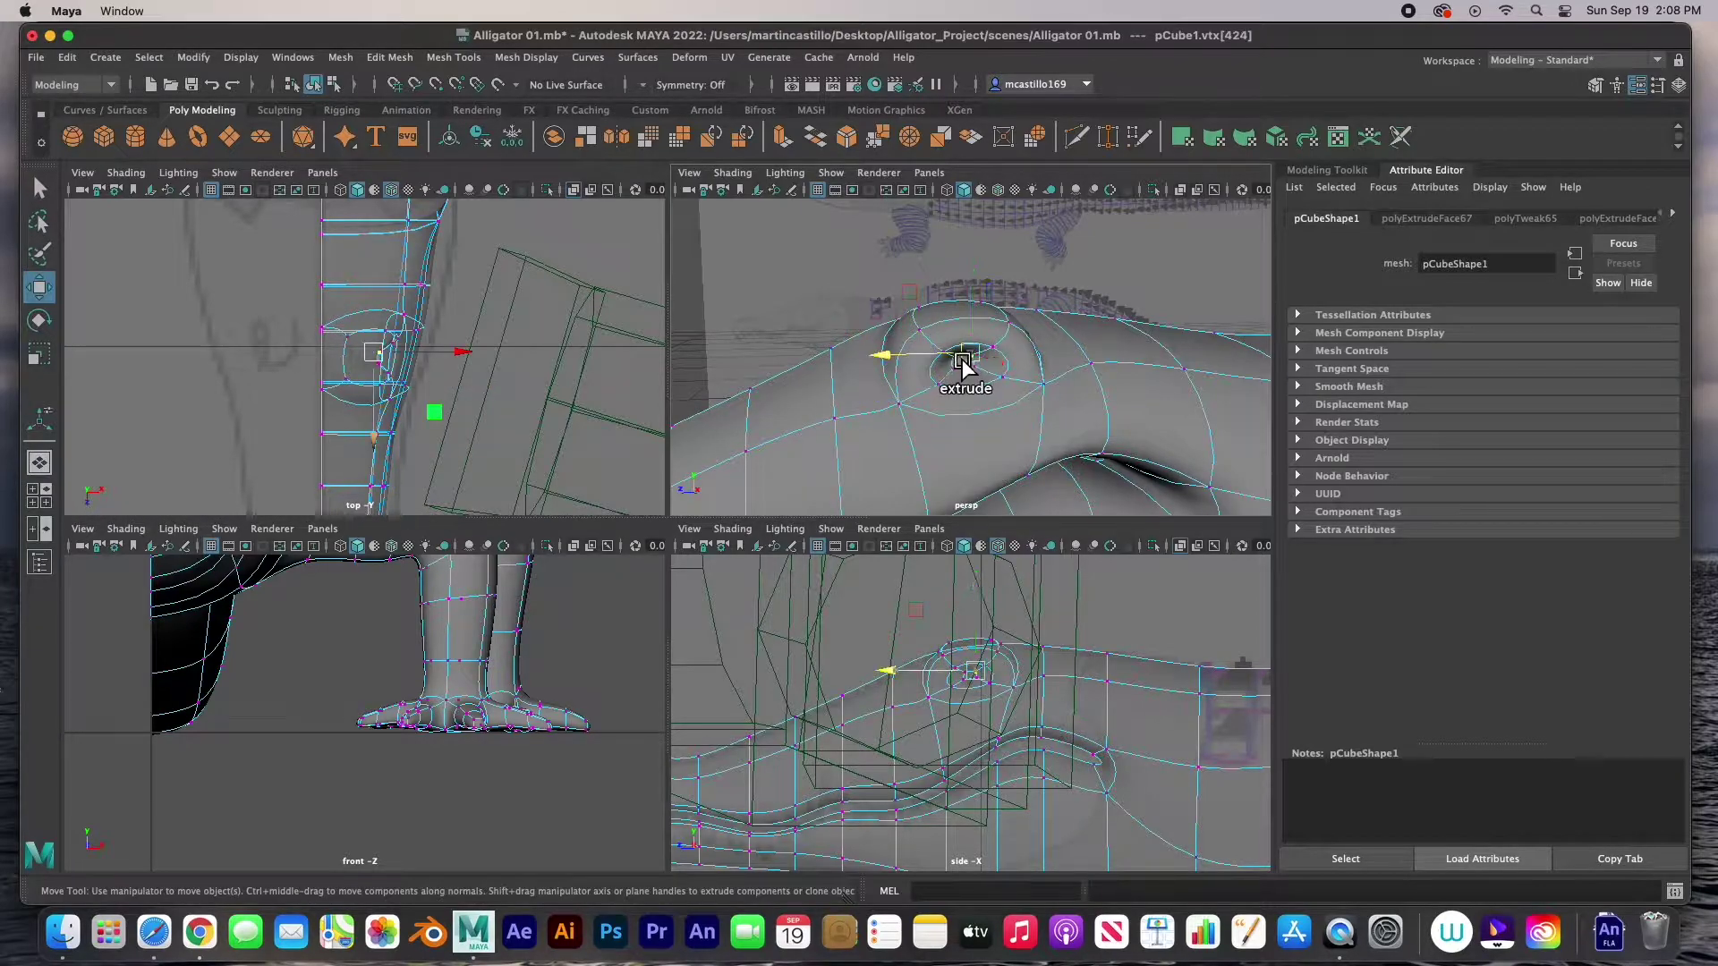
{"action": "left_click", "coordinate": [955, 369], "text": "shift"}
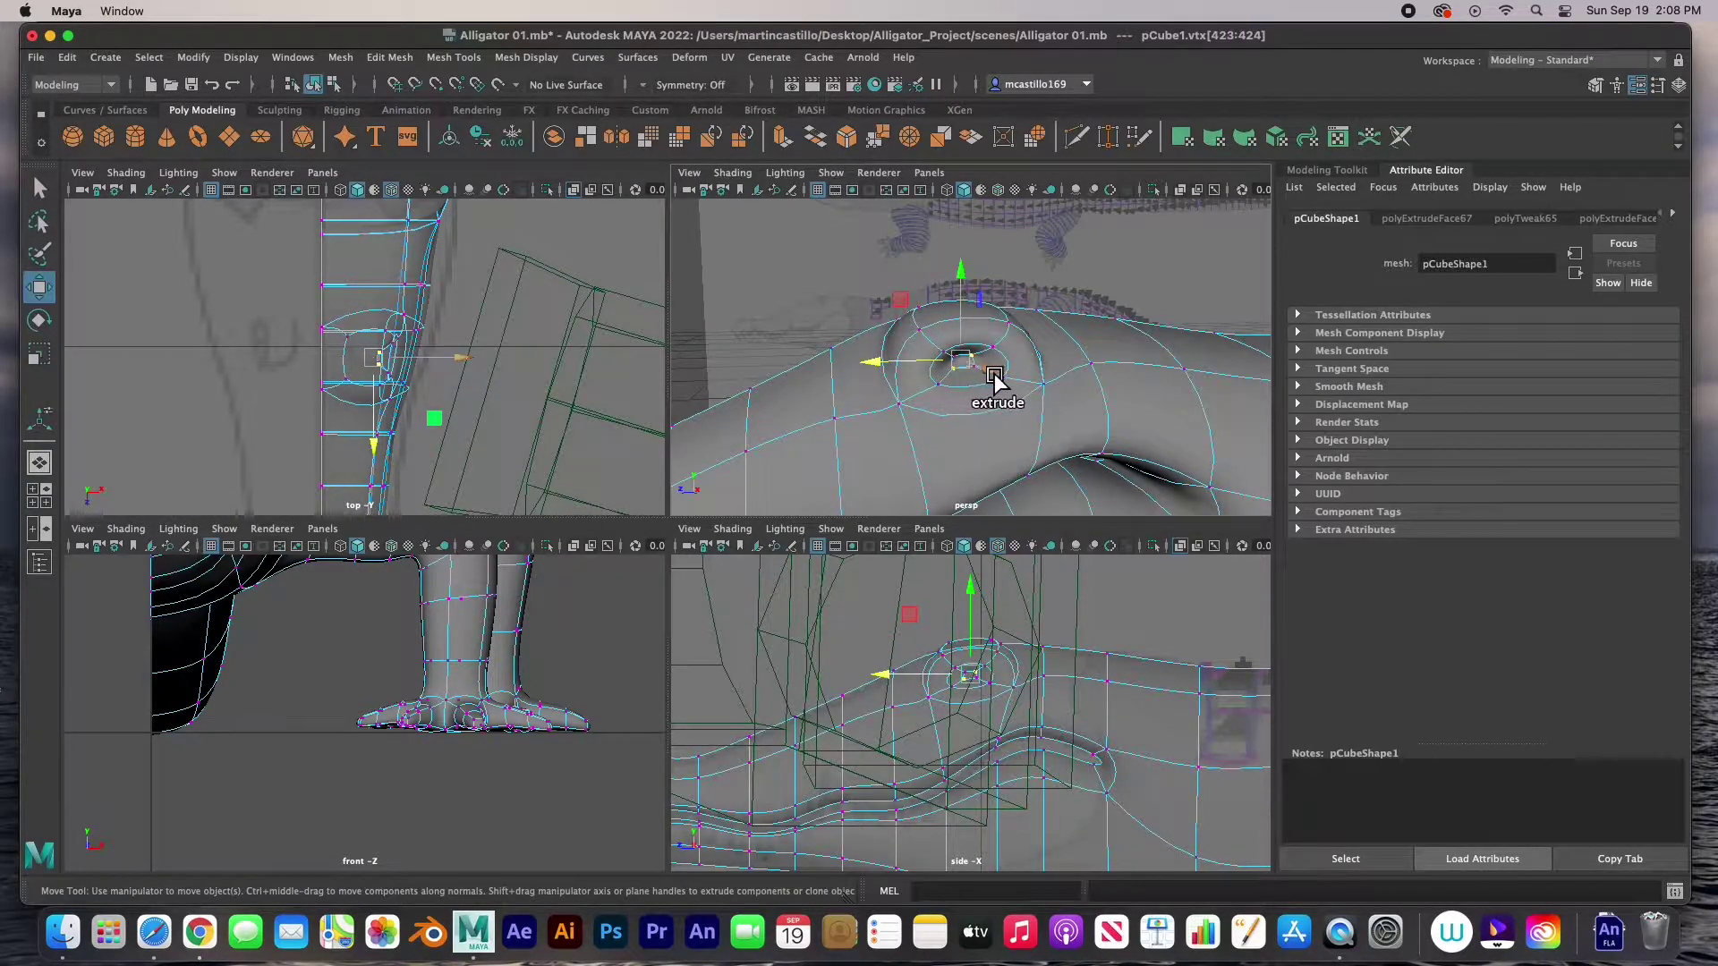
{"action": "key", "text": "q"}
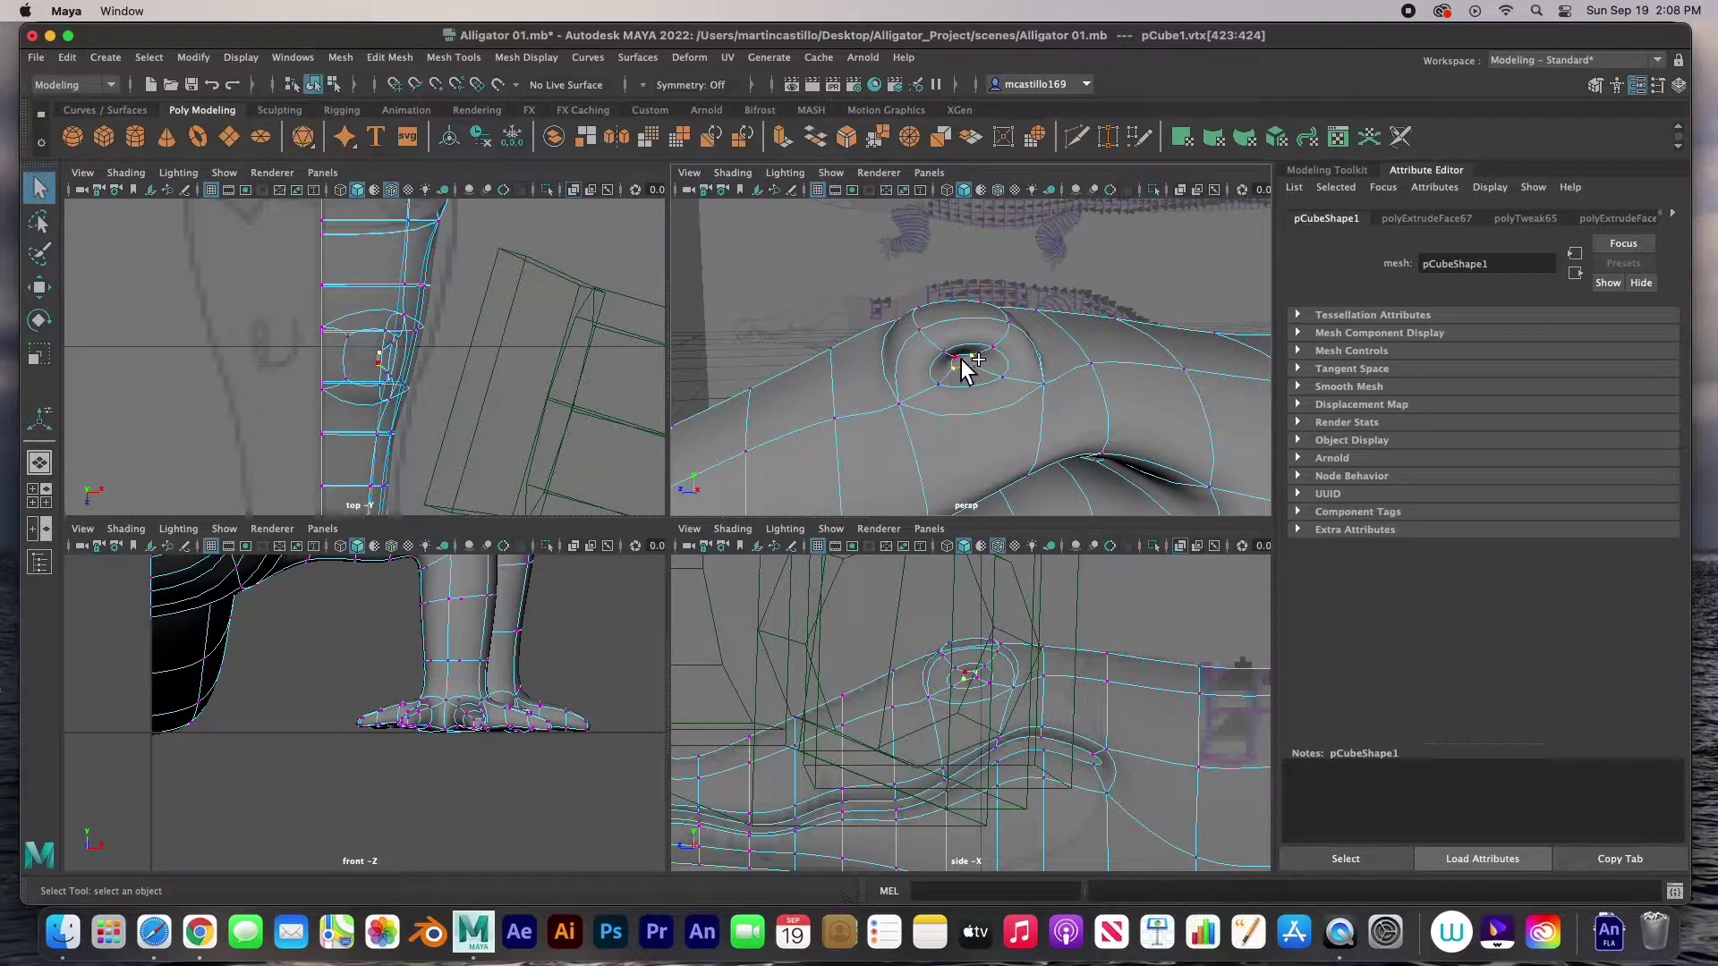
{"action": "left_click", "coordinate": [976, 356], "text": "shift"}
{"action": "key", "text": "w"}
{"action": "left_click_drag", "start_coordinate": [962, 324], "coordinate": [936, 345]}
{"action": "left_click", "coordinate": [949, 357]}
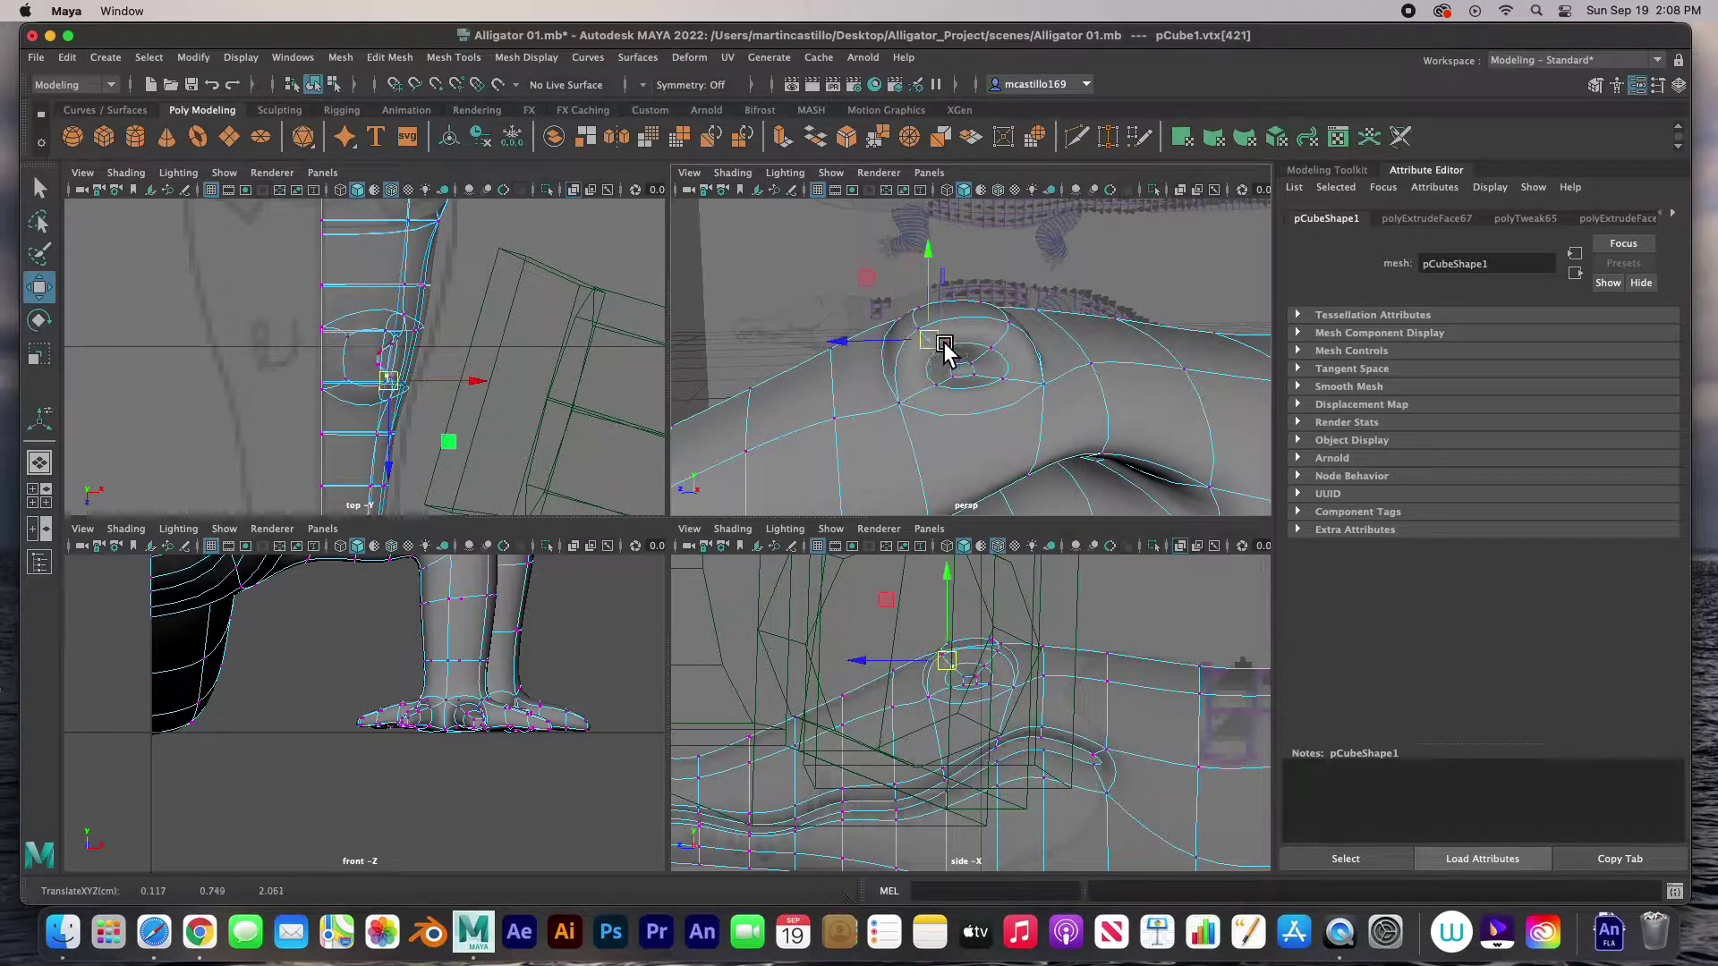
{"action": "left_click", "coordinate": [1006, 342]}
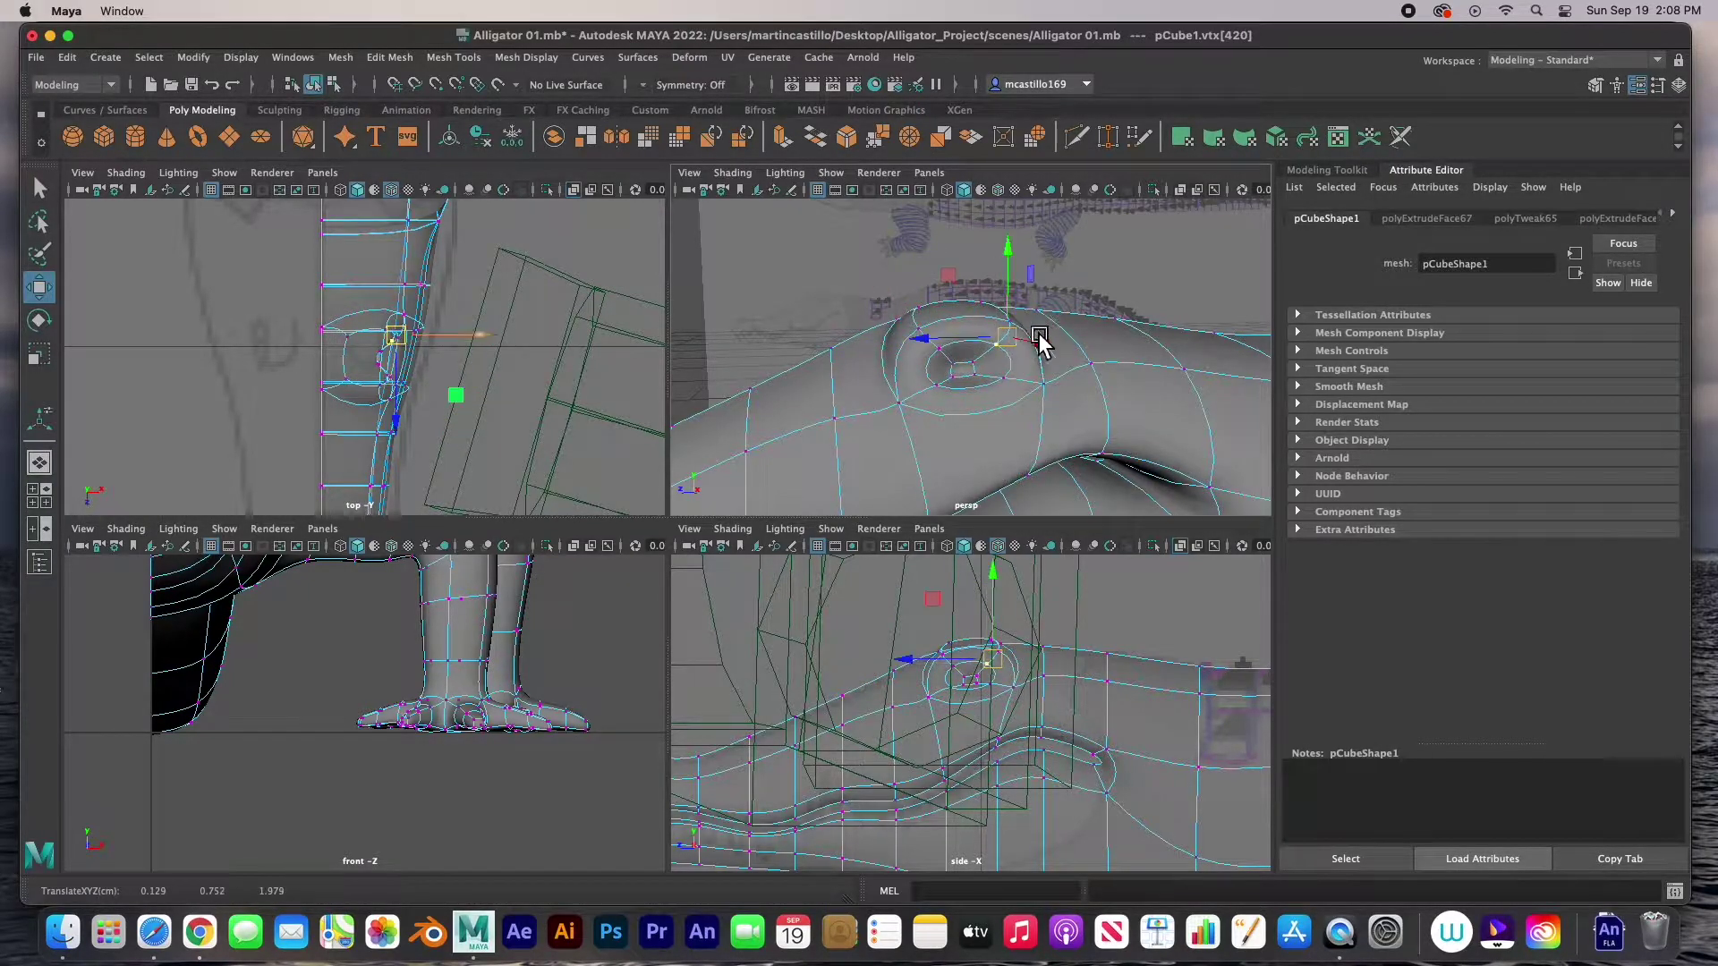
{"action": "left_click_drag", "start_coordinate": [990, 377], "coordinate": [951, 384], "text": "alt"}
- Slide pairs of eyelid vertices sideways to shape the eyelid
{"action": "left_click", "coordinate": [921, 345]}
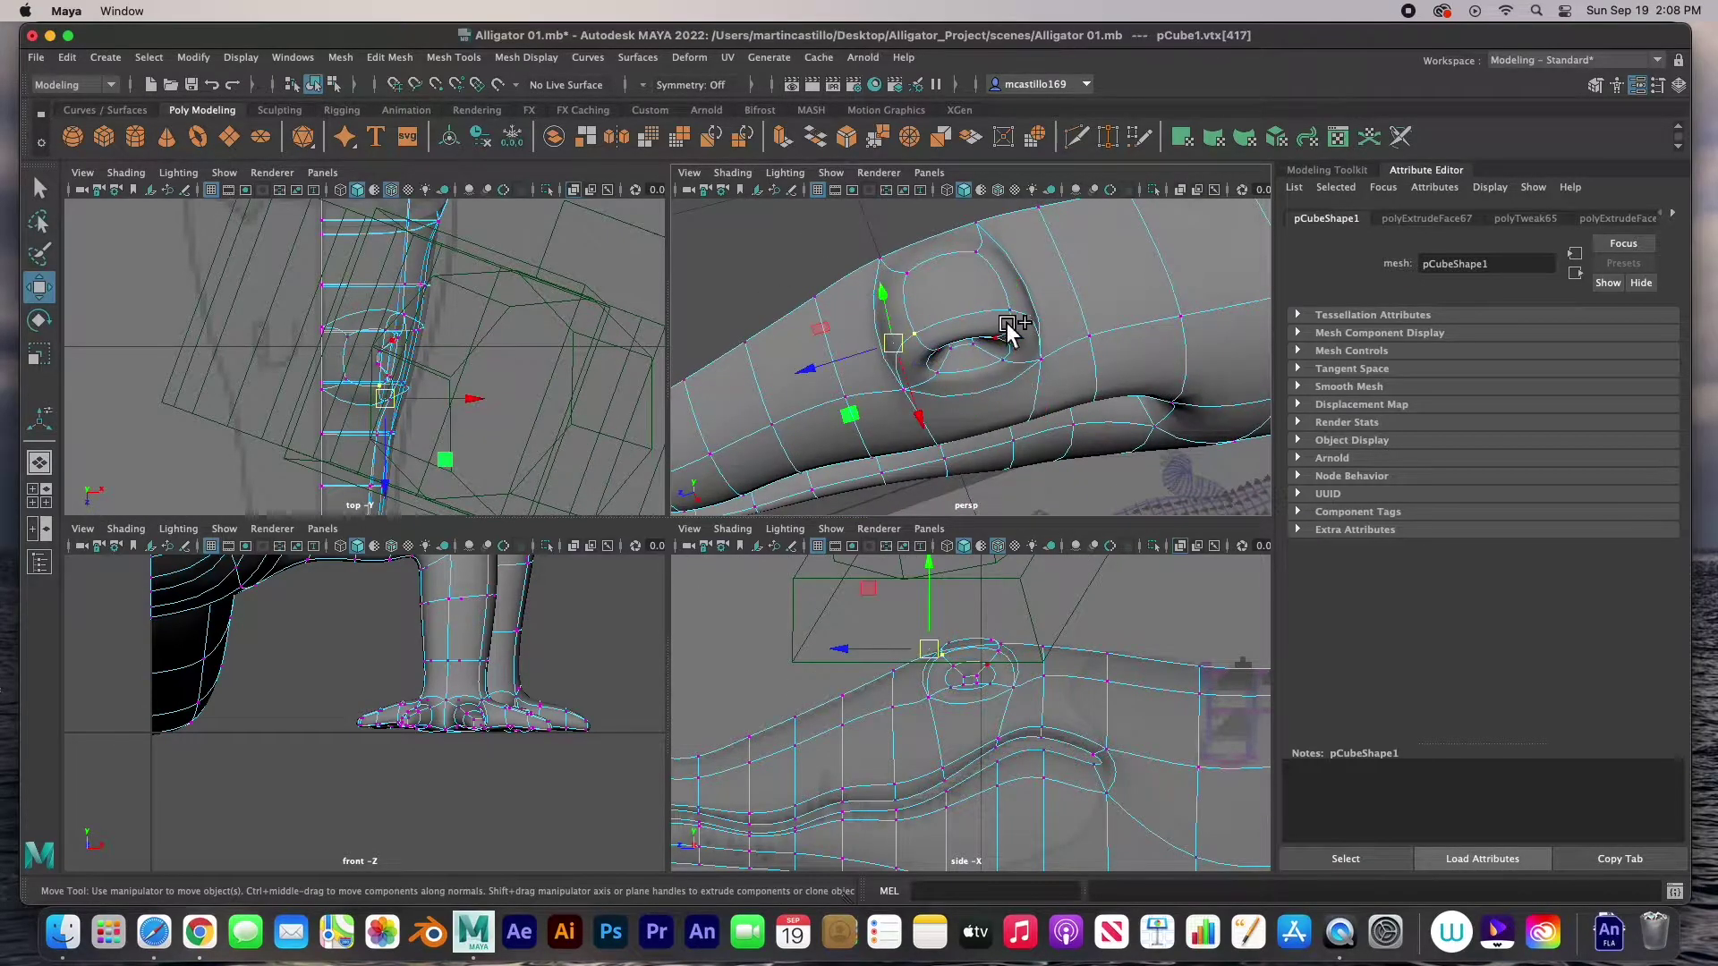
{"action": "left_click", "coordinate": [1018, 312], "text": "shift"}
{"action": "left_click_drag", "start_coordinate": [1003, 402], "coordinate": [991, 361]}
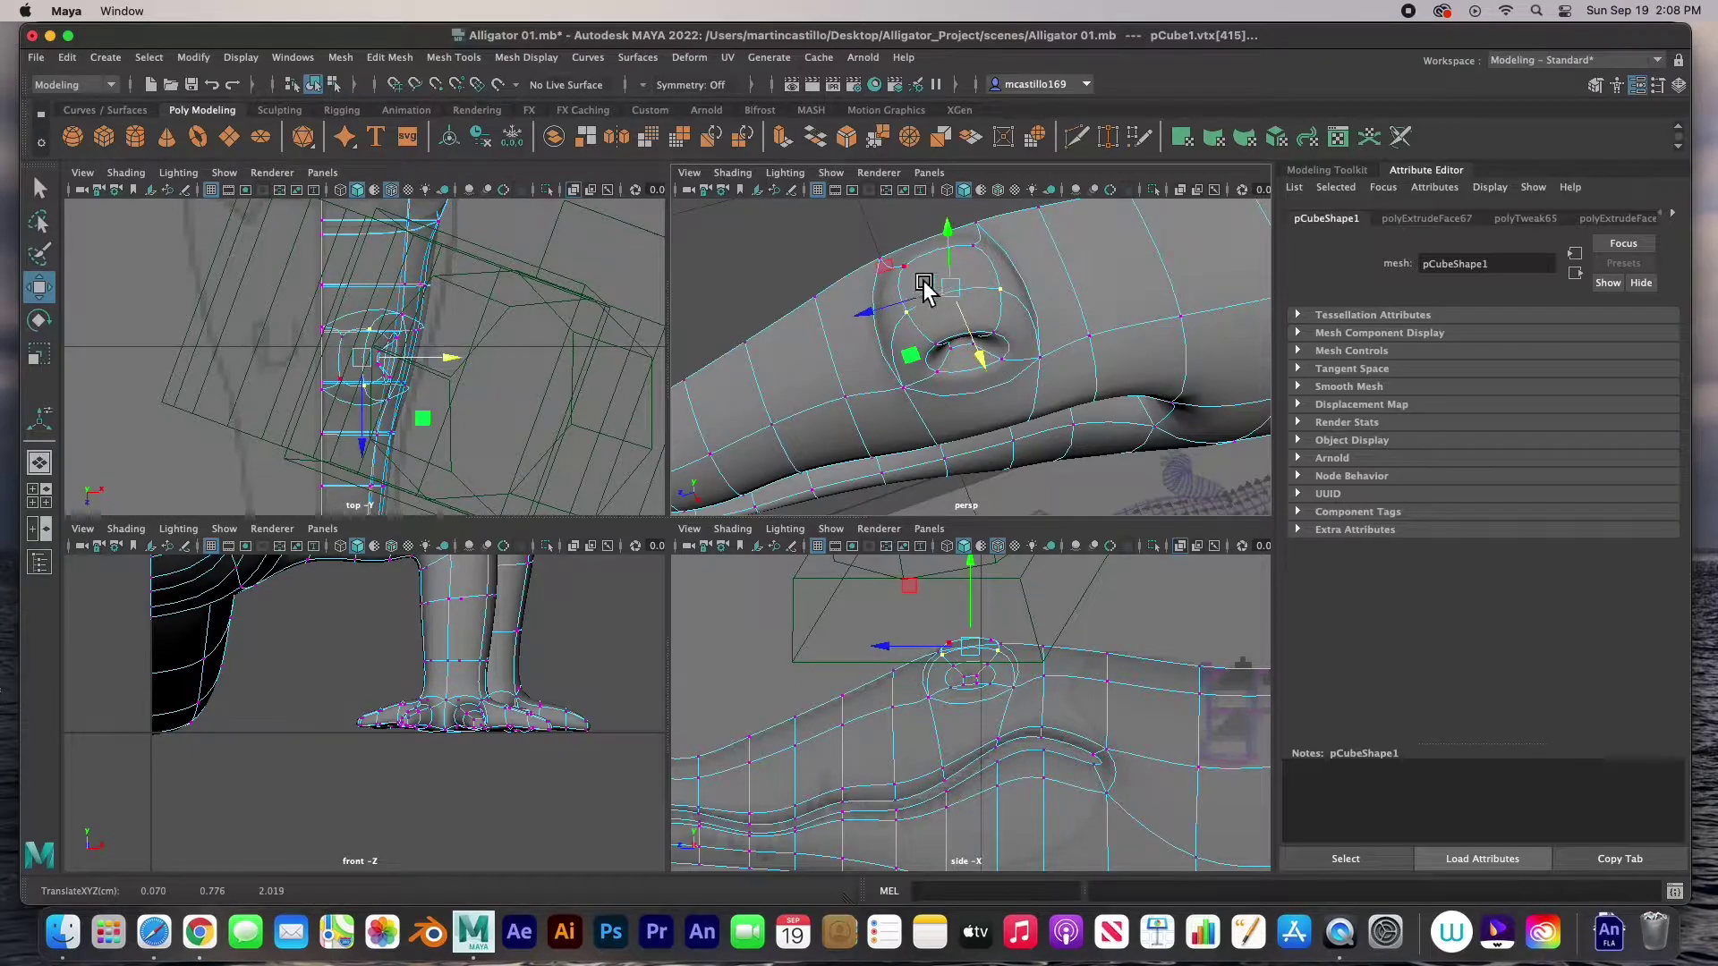
{"action": "left_click", "coordinate": [985, 247]}
{"action": "left_click_drag", "start_coordinate": [967, 313], "coordinate": [1107, 310]}
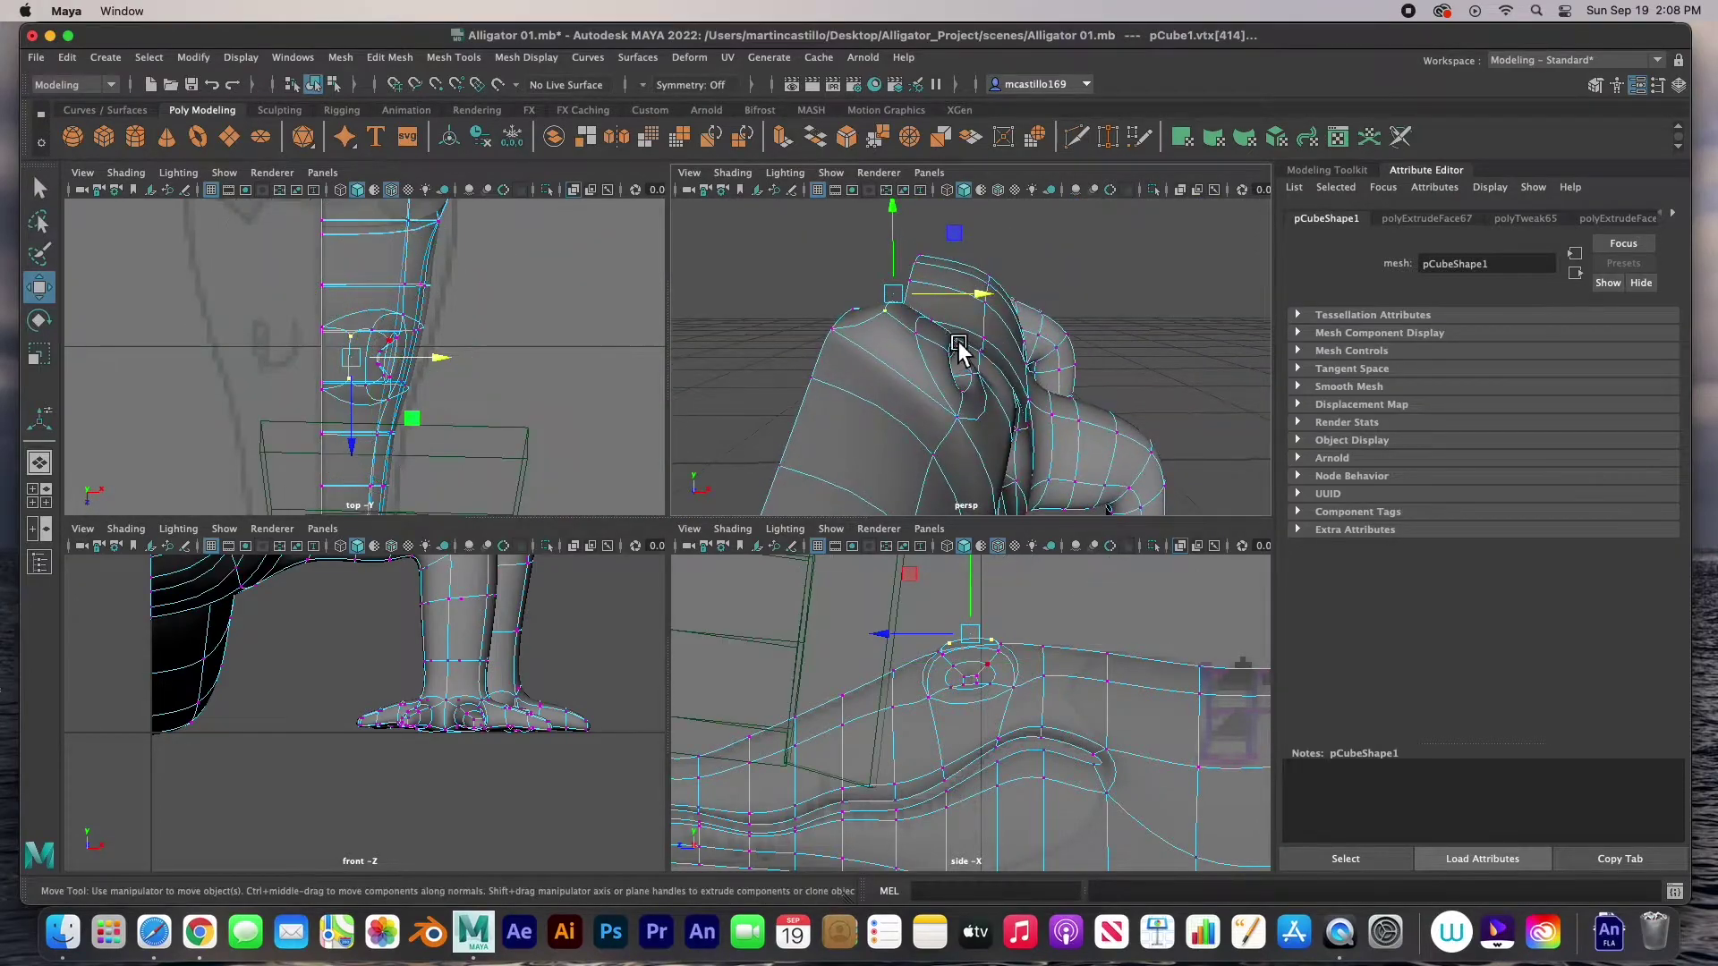
- Raise the vertices beside the eyelid up and outward, then orbit around the head
{"action": "left_click", "coordinate": [925, 332]}
{"action": "left_click", "coordinate": [941, 326]}
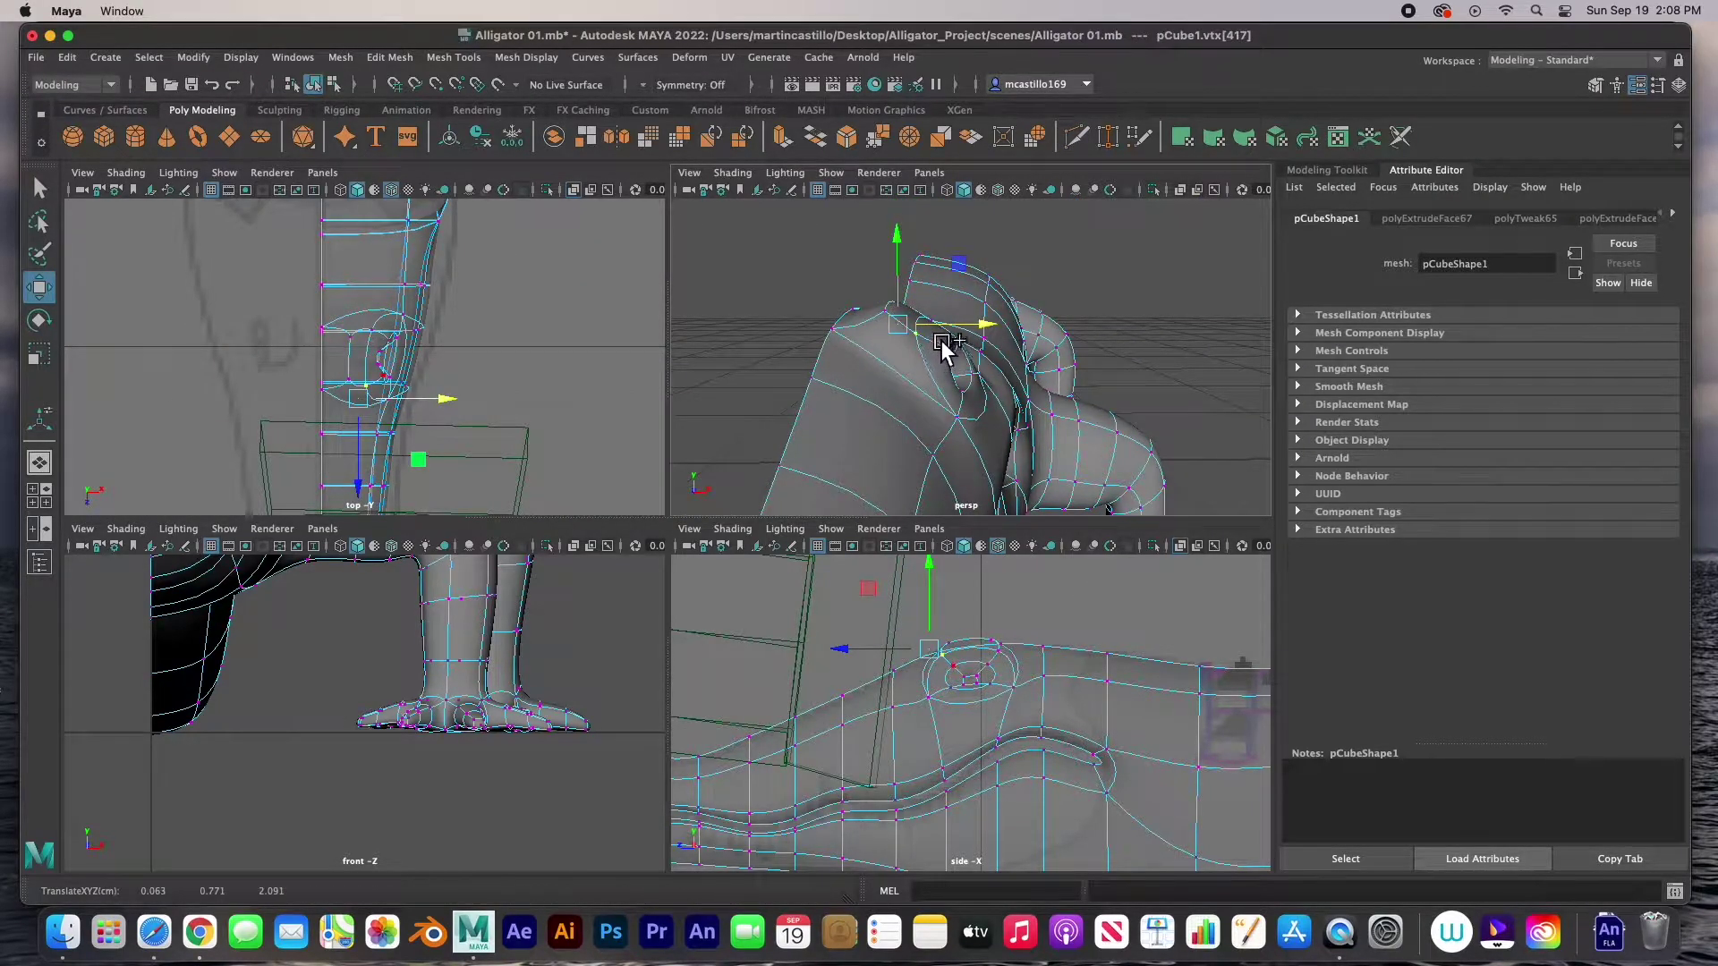
{"action": "key", "text": "q"}
{"action": "left_click", "coordinate": [932, 337], "text": "shift"}
{"action": "key", "text": "w"}
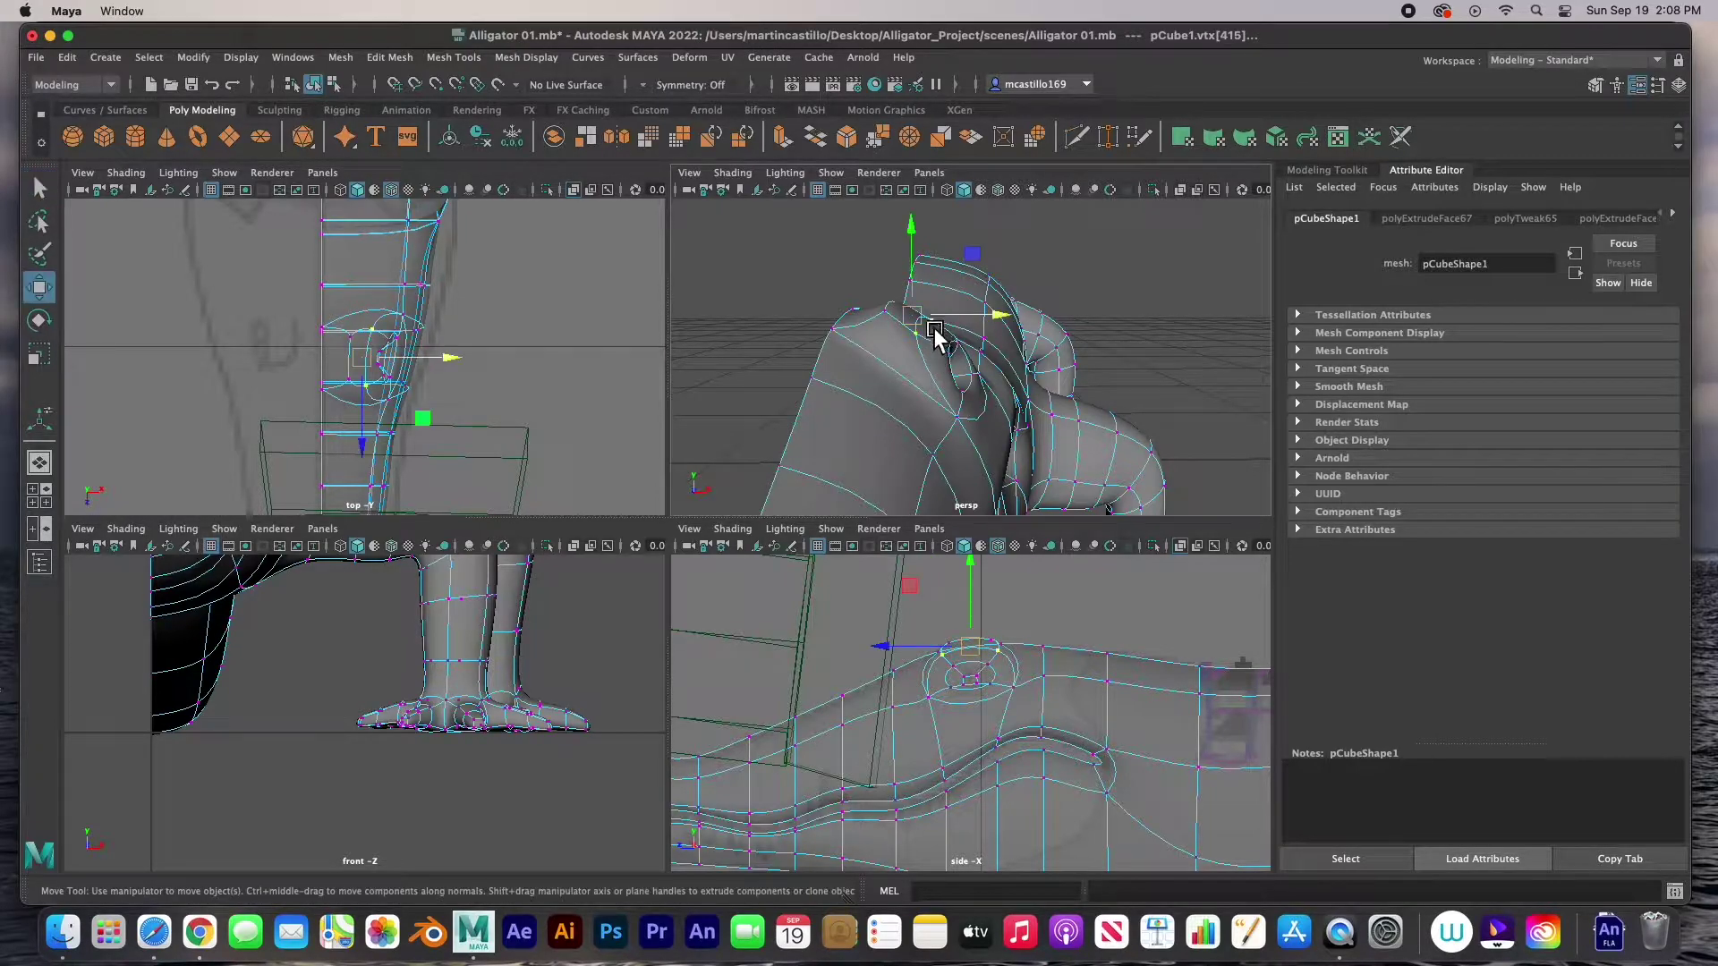
{"action": "left_click_drag", "start_coordinate": [925, 326], "coordinate": [938, 302]}
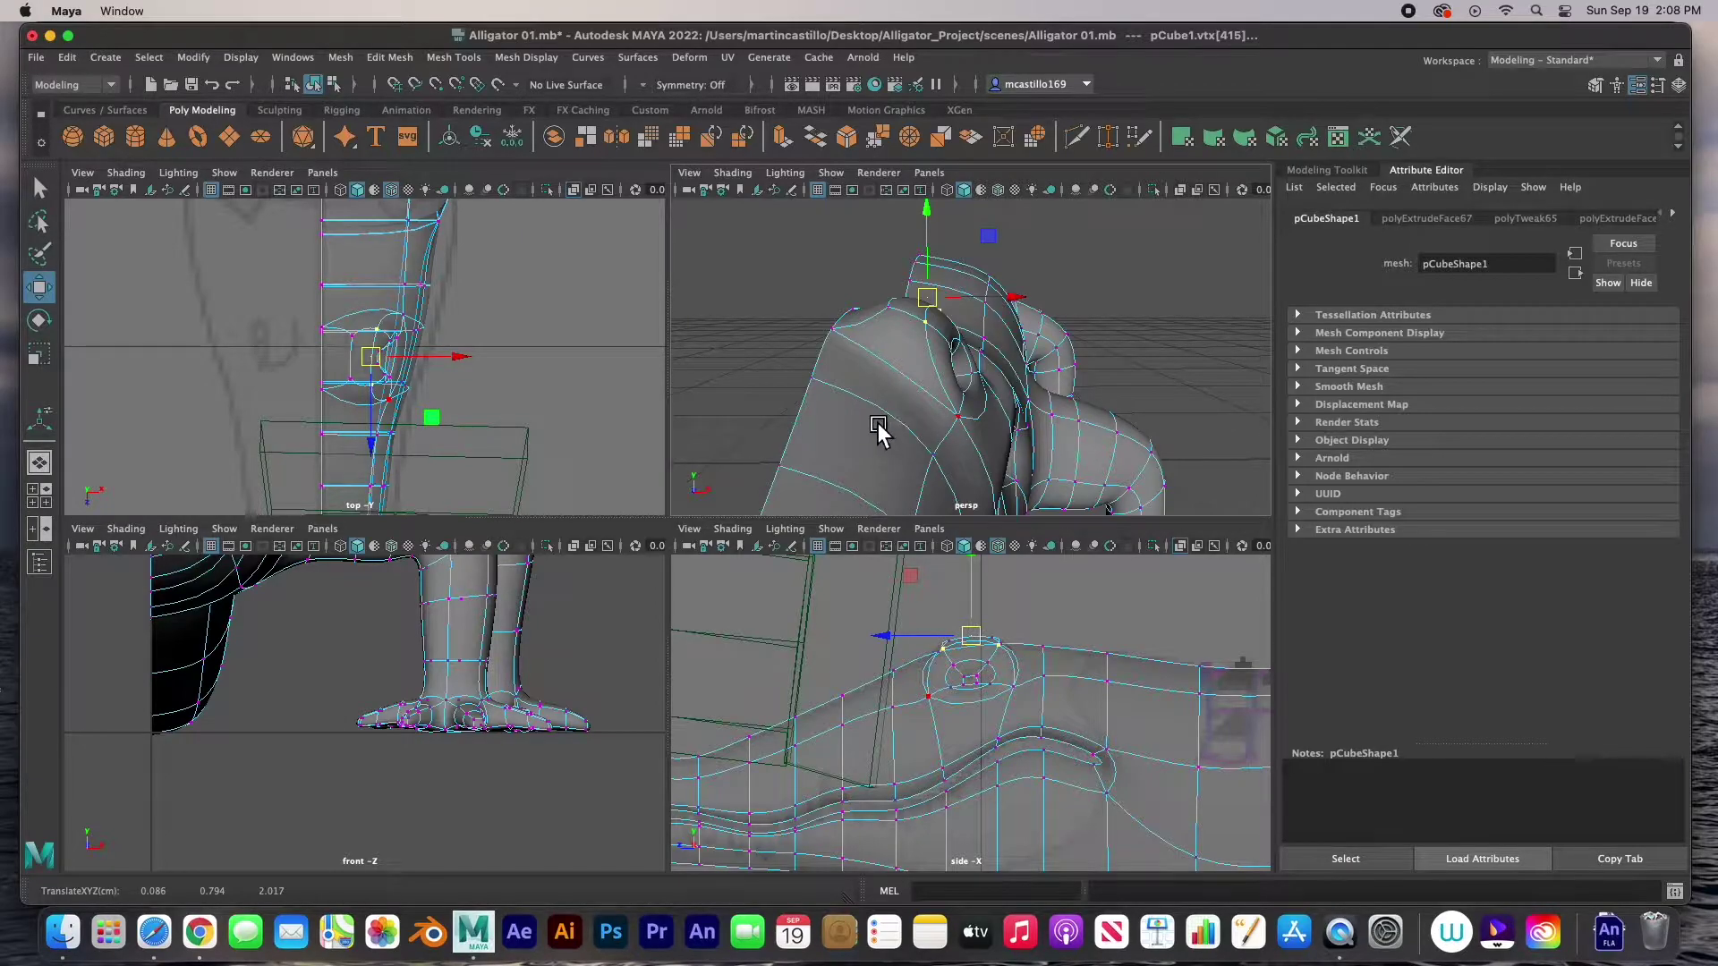
{"action": "left_click_drag", "start_coordinate": [882, 433], "coordinate": [931, 399], "text": "alt"}
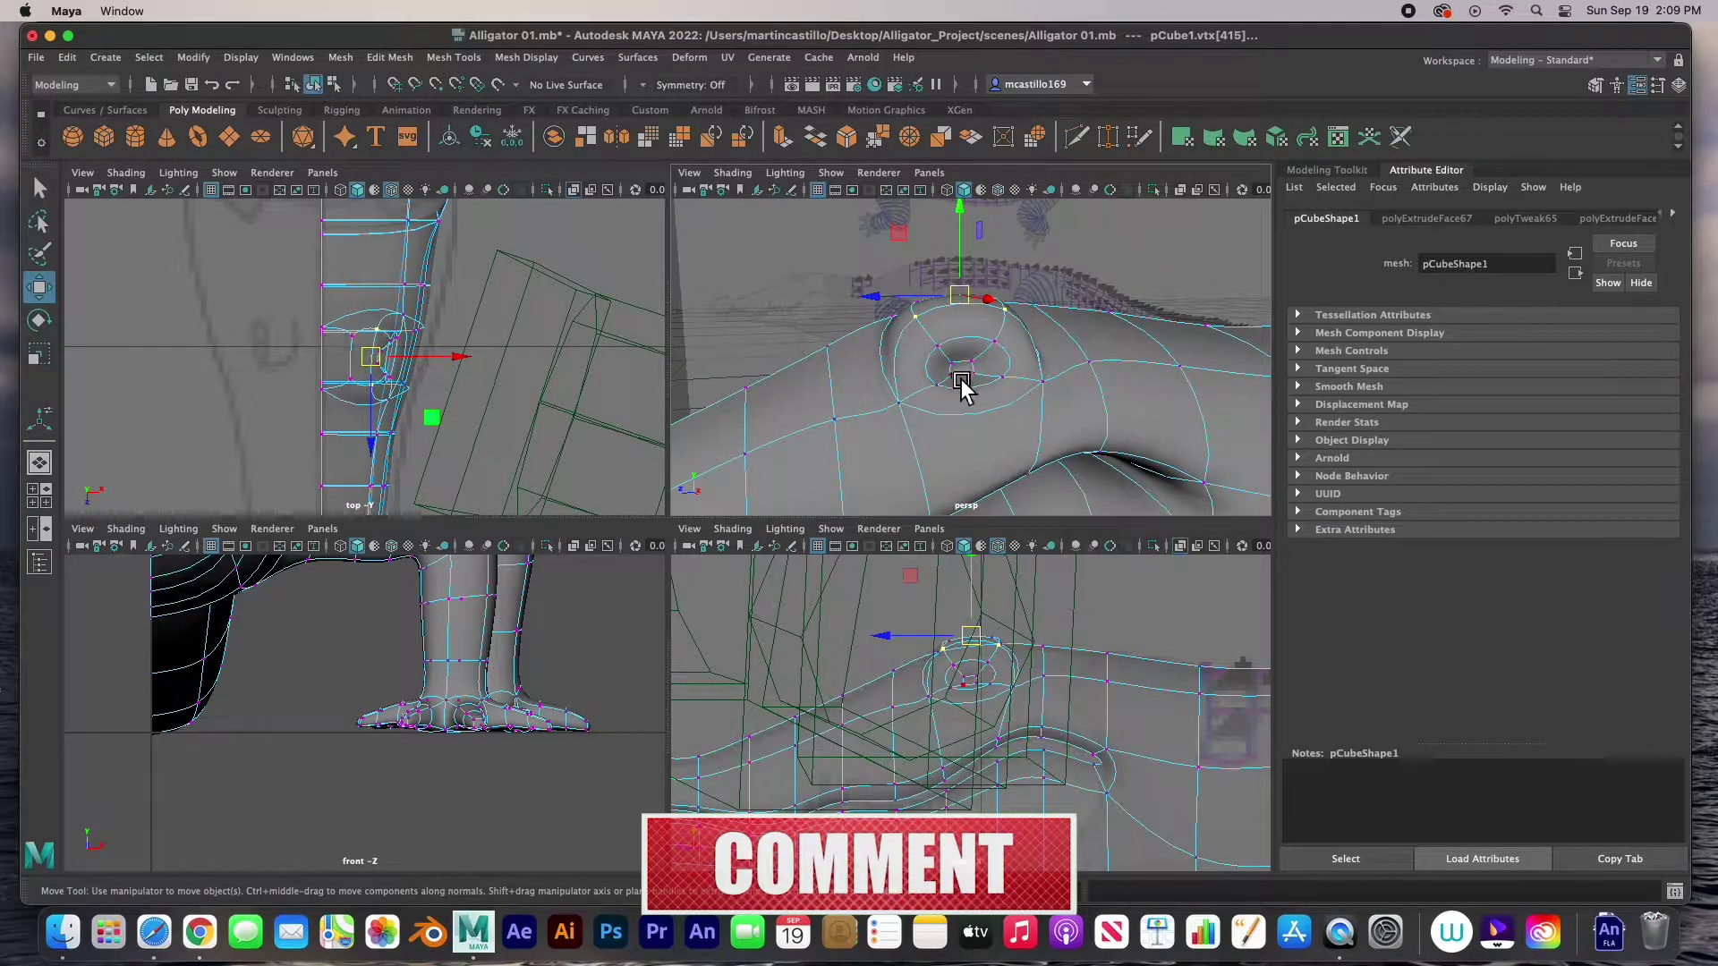
- Create a polygon sphere, rotate it -105 degrees and scale it down to 0.298
{"action": "left_click", "coordinate": [73, 138]}
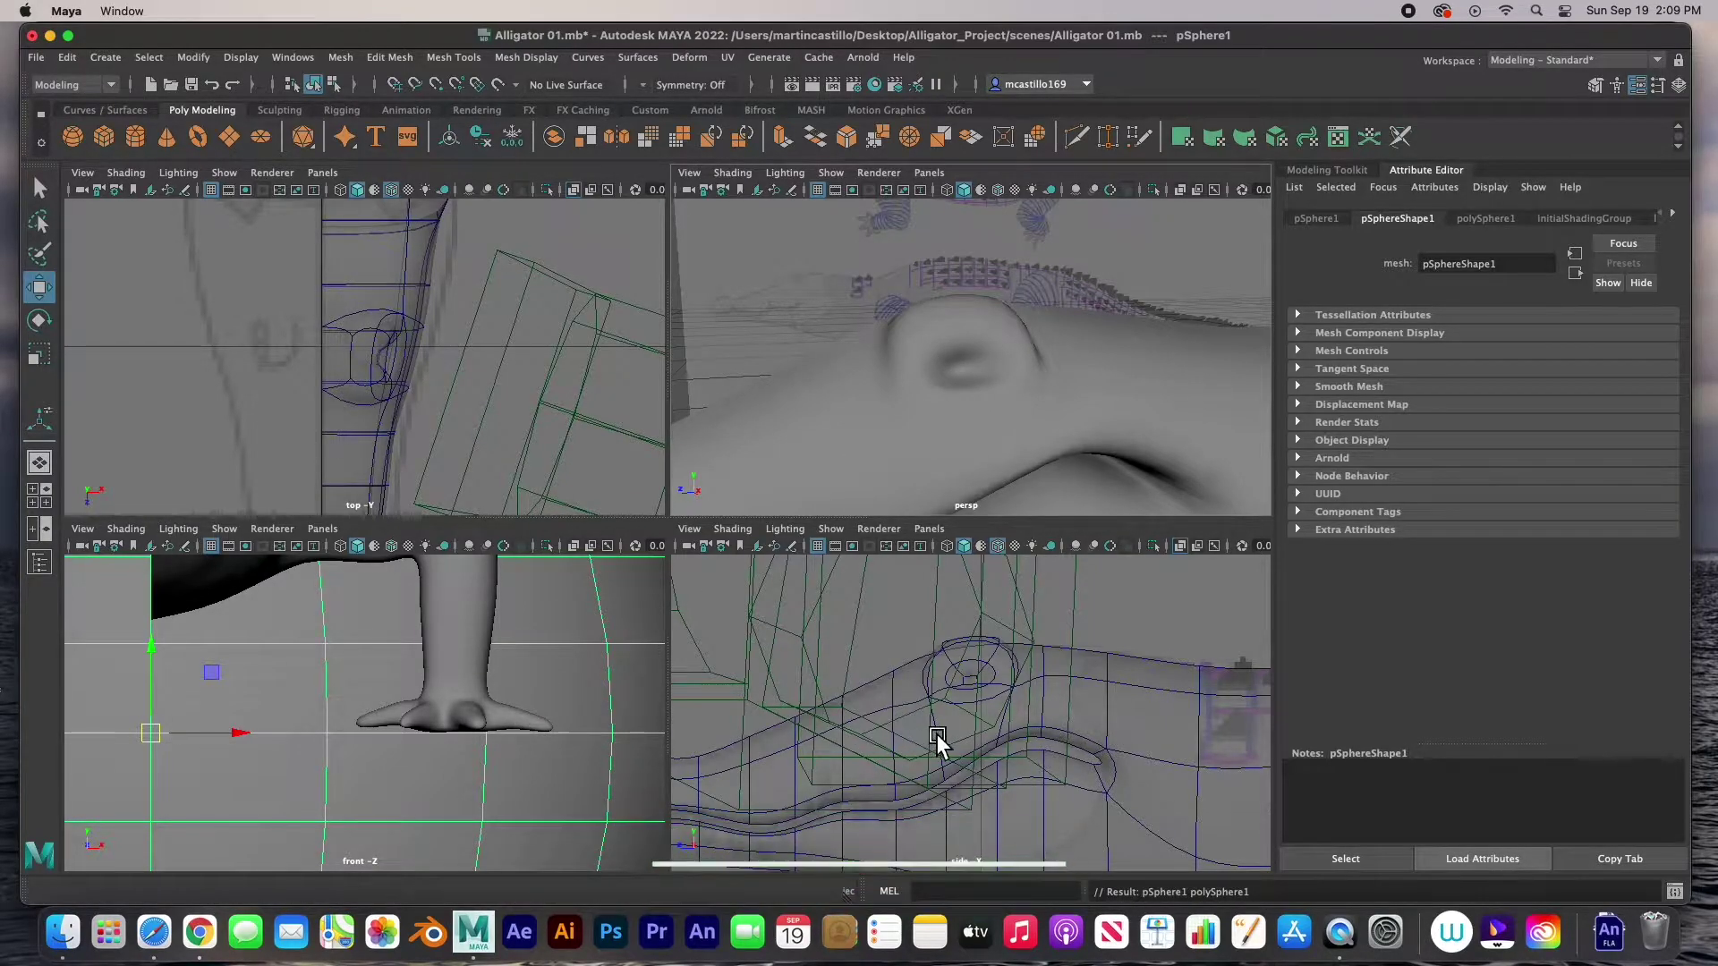
{"action": "key", "text": "space"}
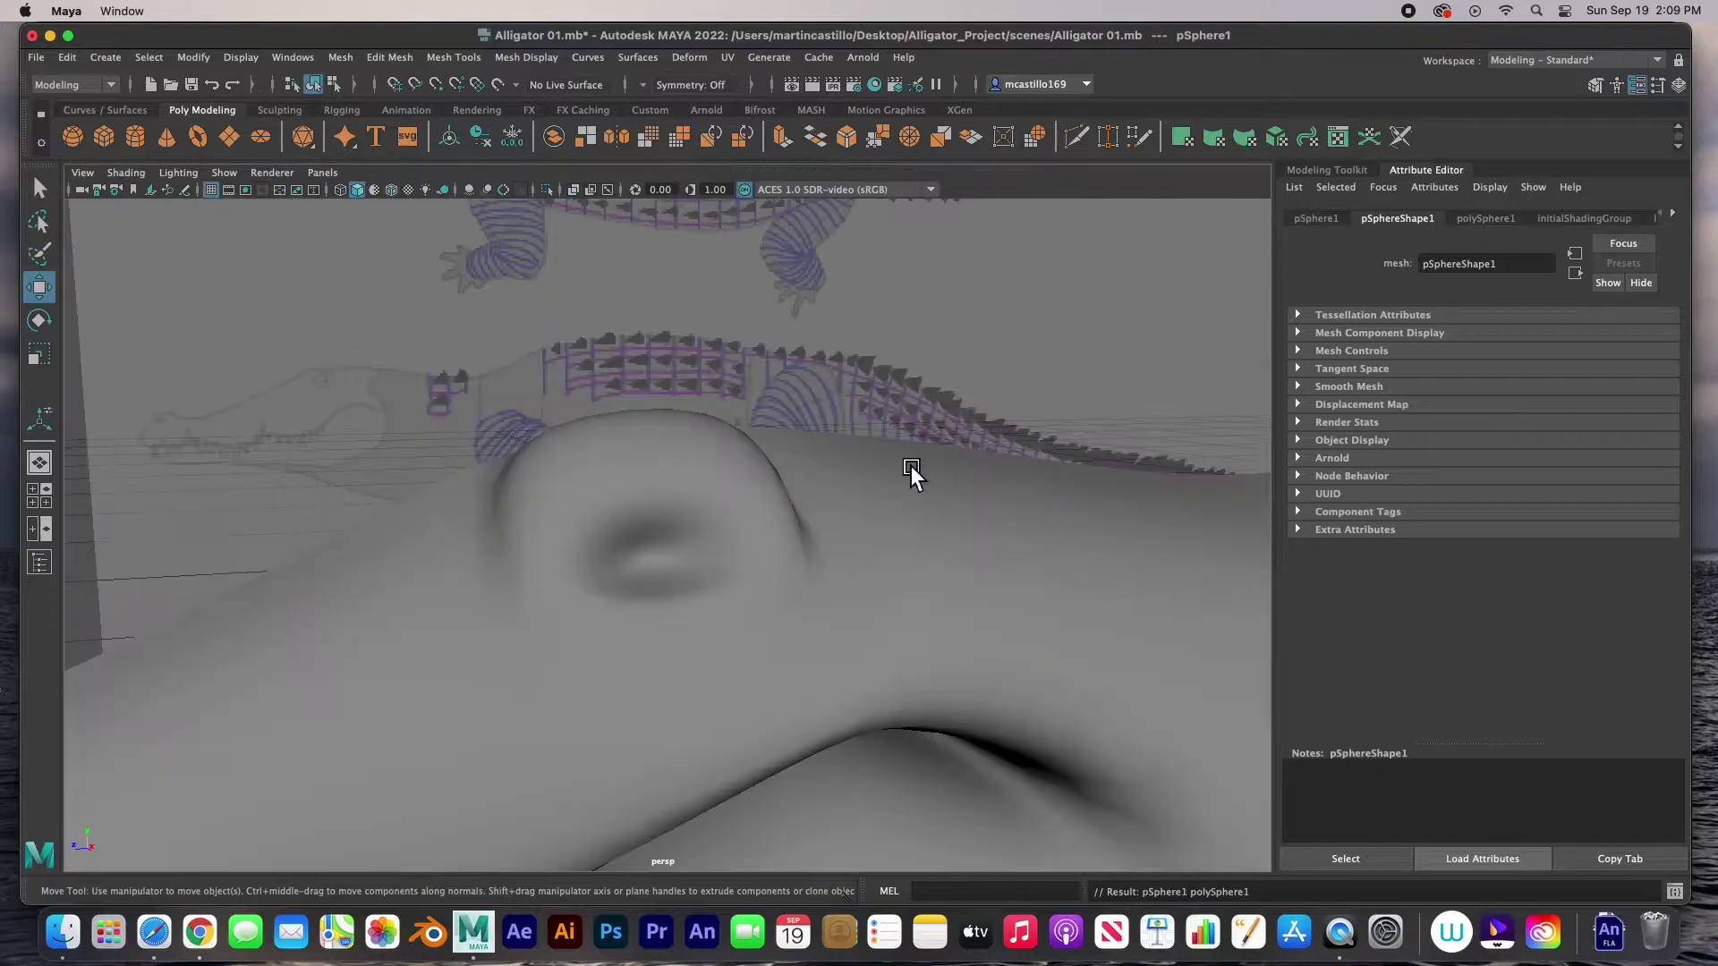
{"action": "key", "text": "f"}
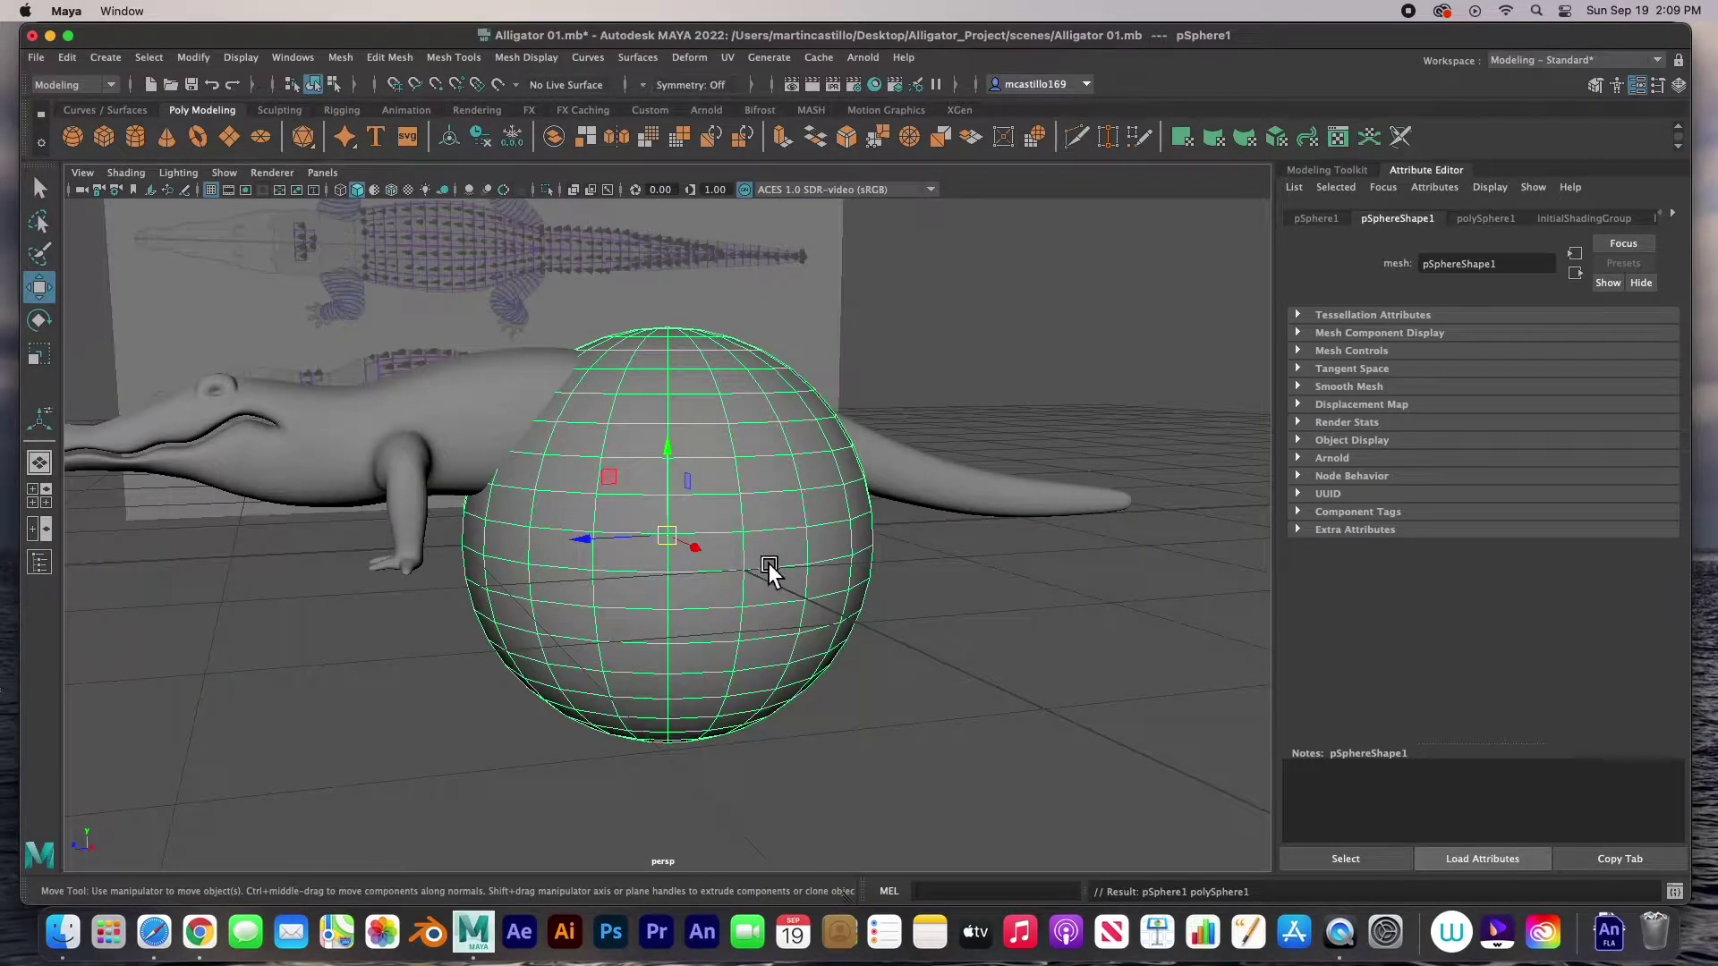
{"action": "key", "text": "e"}
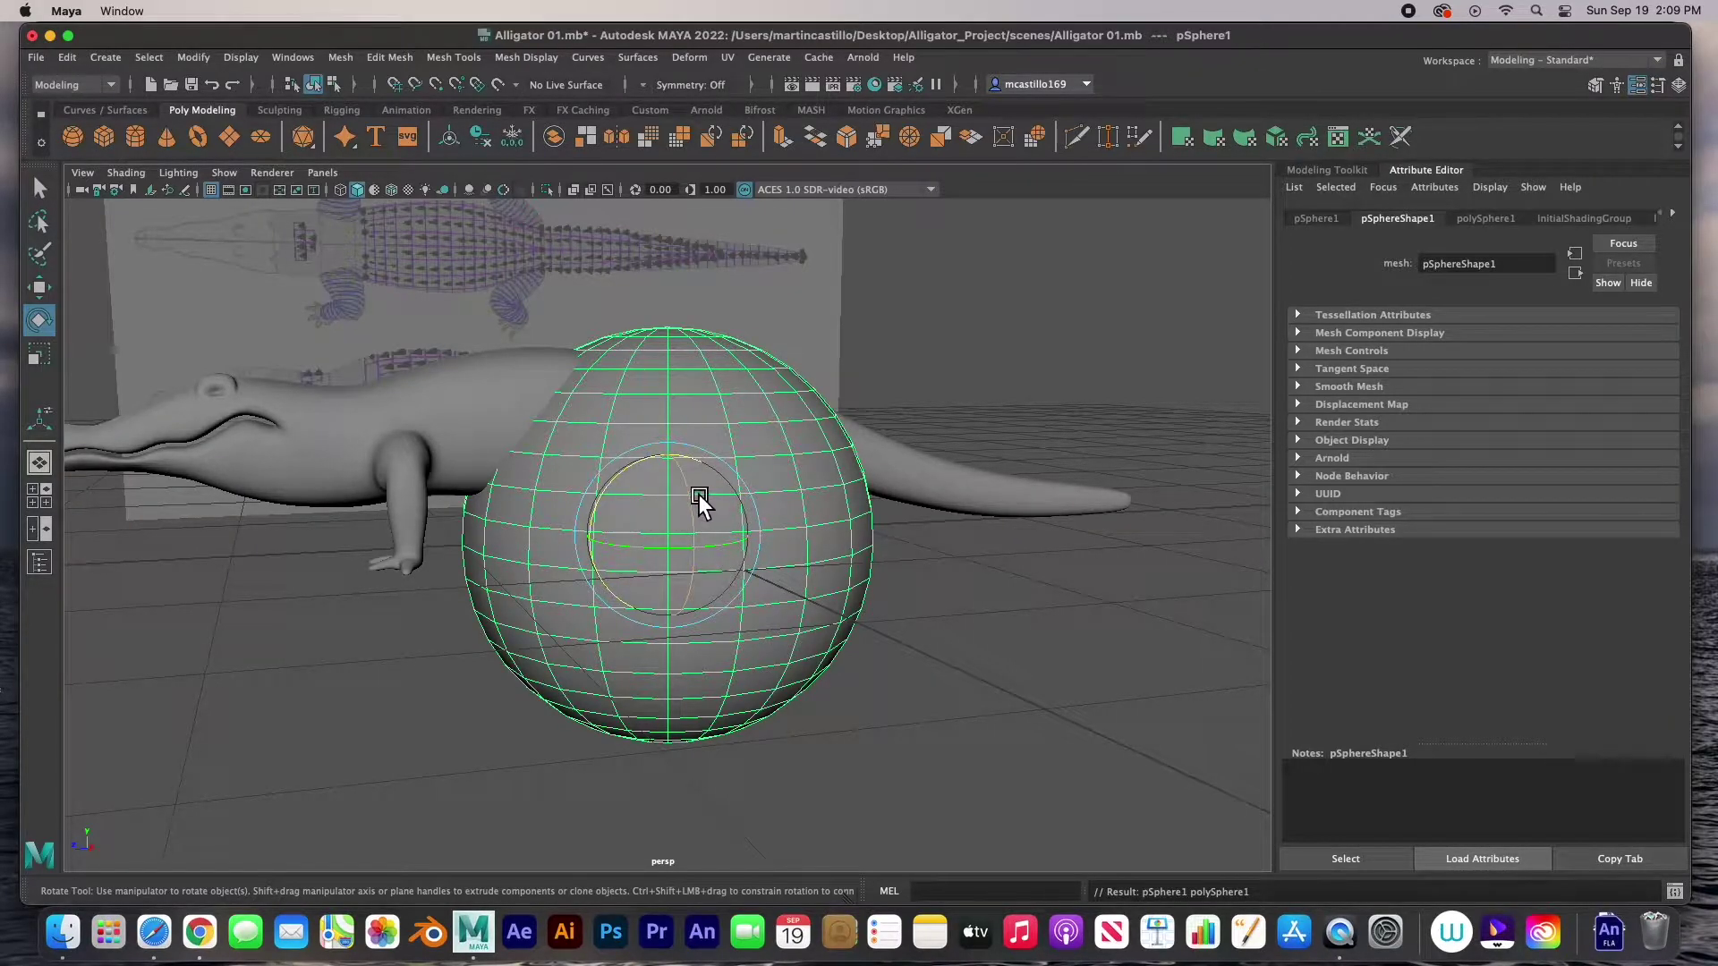
{"action": "left_click_drag", "start_coordinate": [694, 490], "coordinate": [722, 637]}
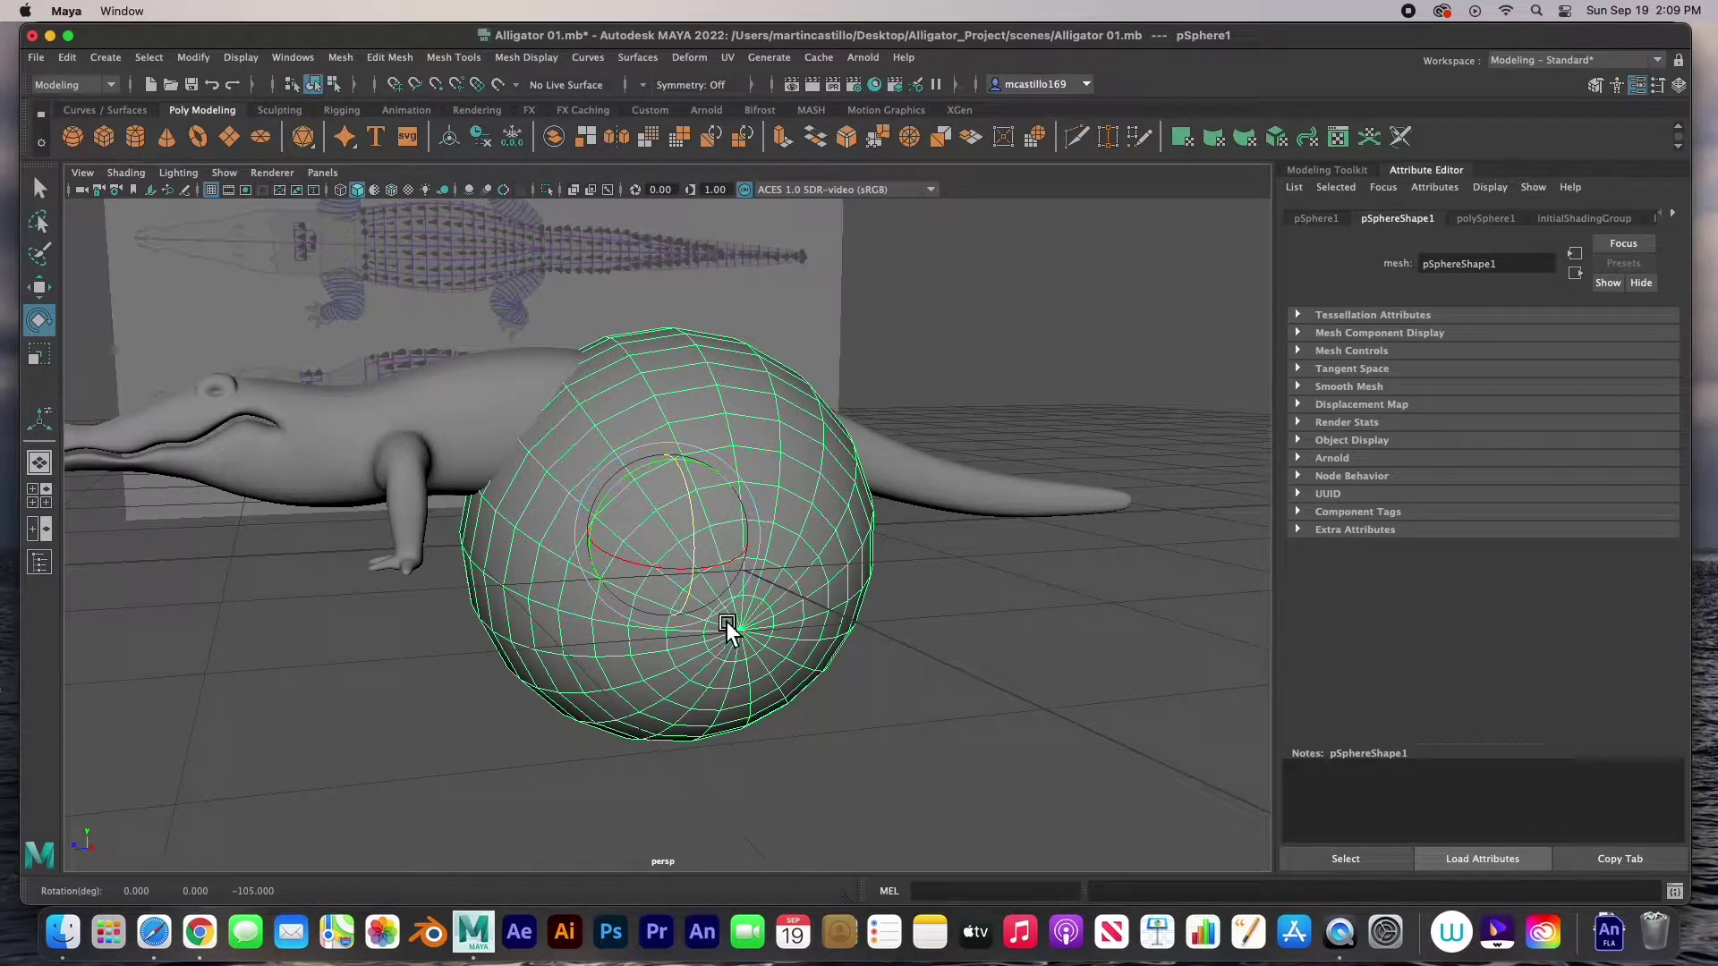
{"action": "key", "text": "r"}
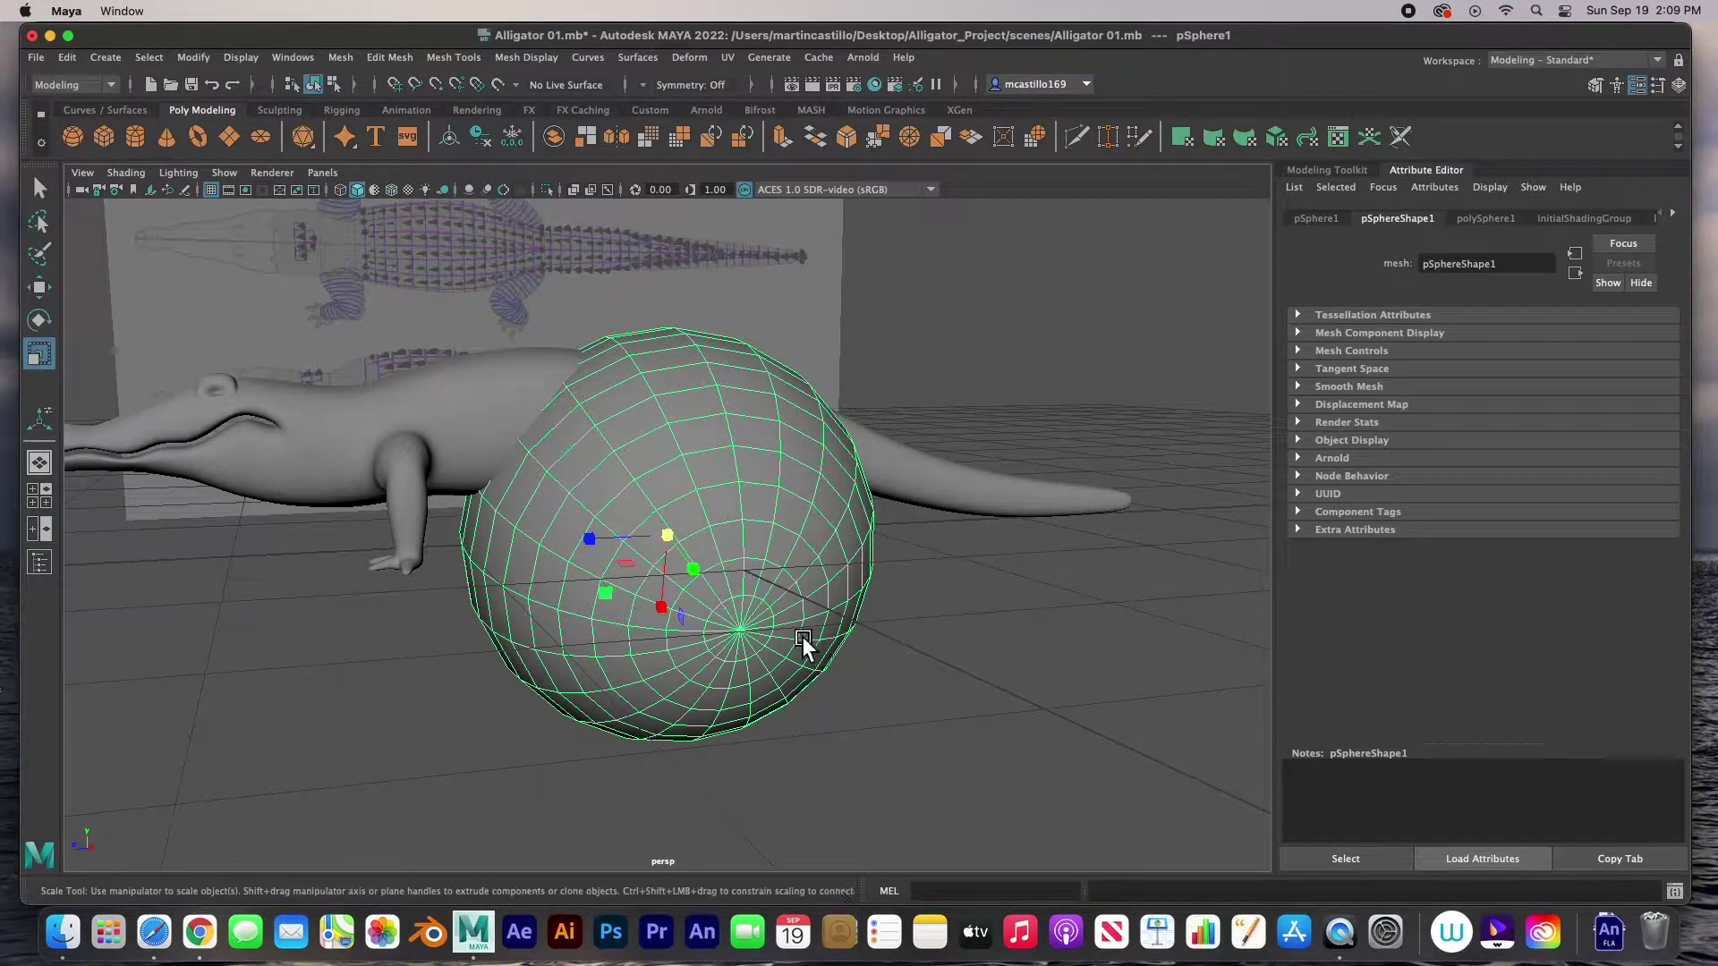
{"action": "left_click_drag", "start_coordinate": [684, 533], "coordinate": [315, 585]}
- Move the sphere onto the head, shrink it to eyeball size and slide it into the socket
{"action": "key", "text": "w"}
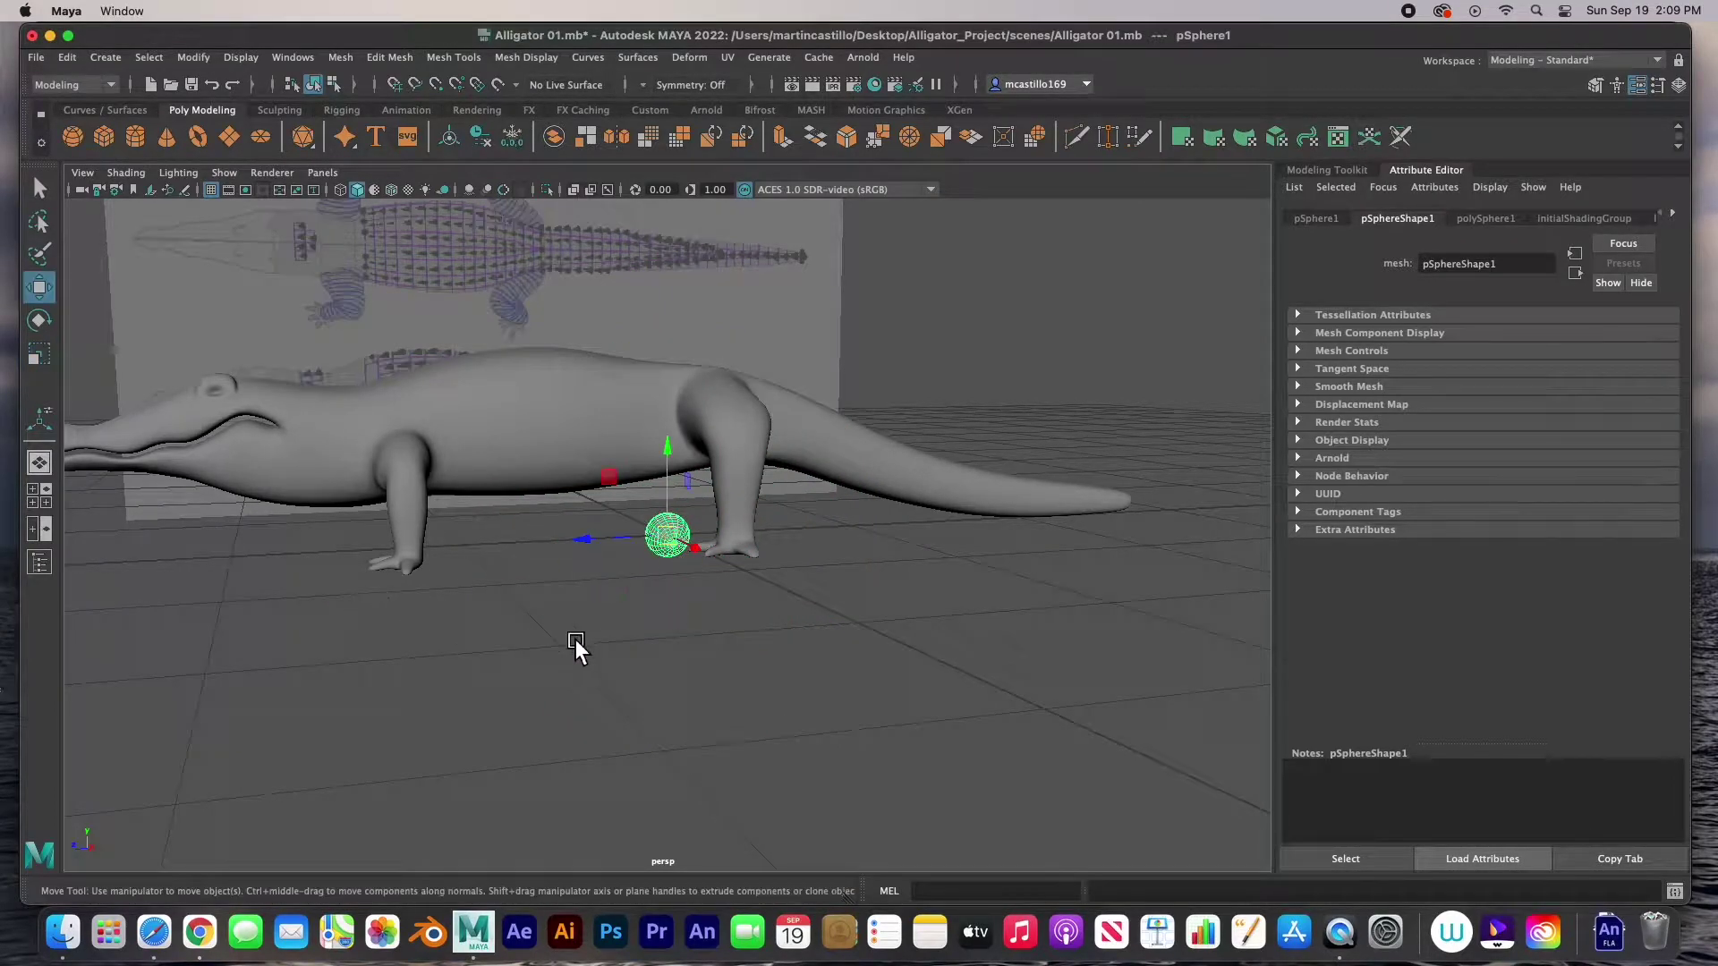
{"action": "left_click_drag", "start_coordinate": [684, 495], "coordinate": [147, 421]}
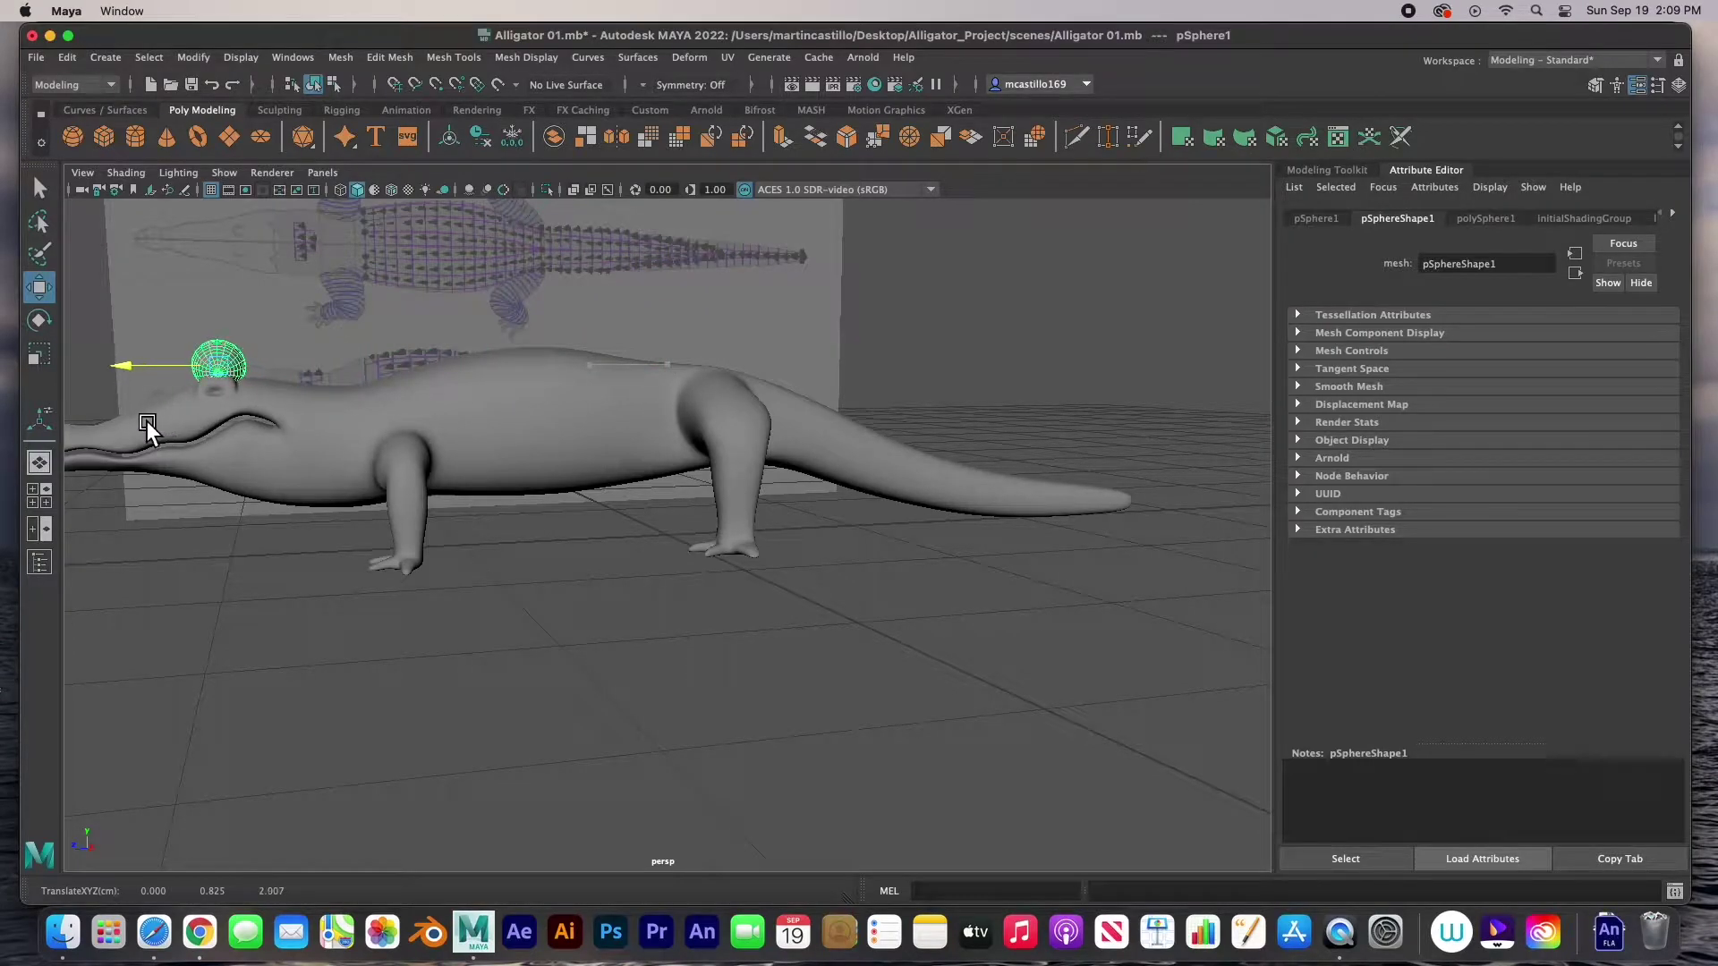
{"action": "left_click_drag", "start_coordinate": [222, 303], "coordinate": [234, 316]}
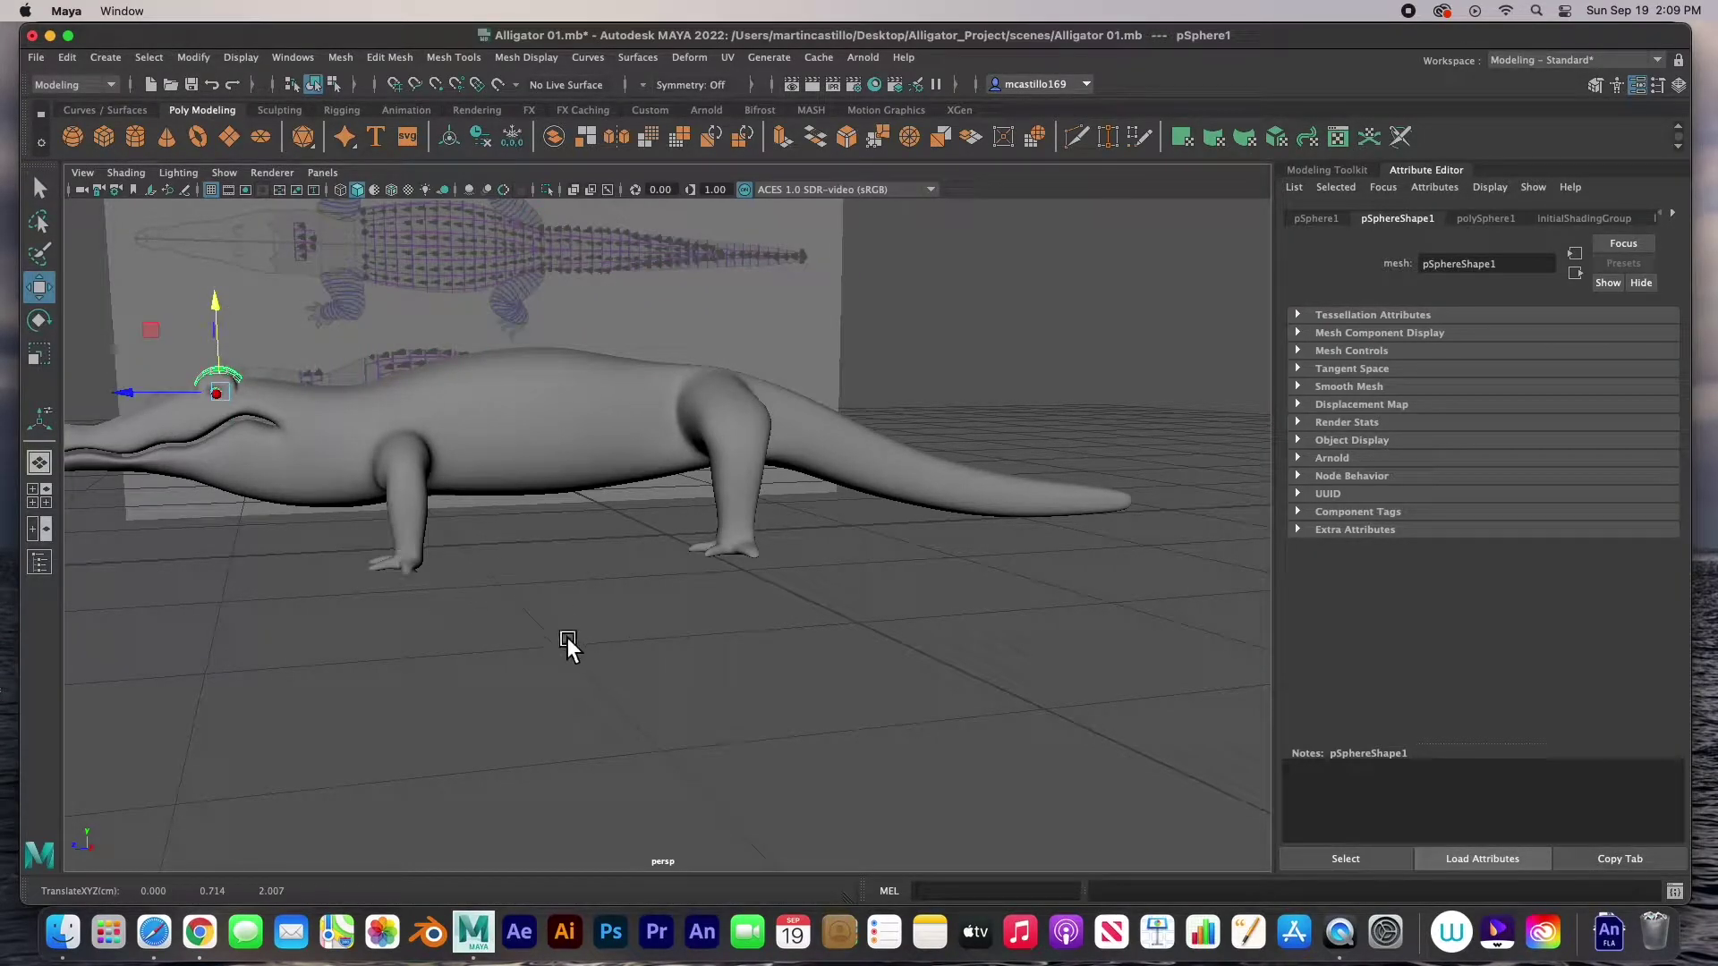
{"action": "key", "text": "f"}
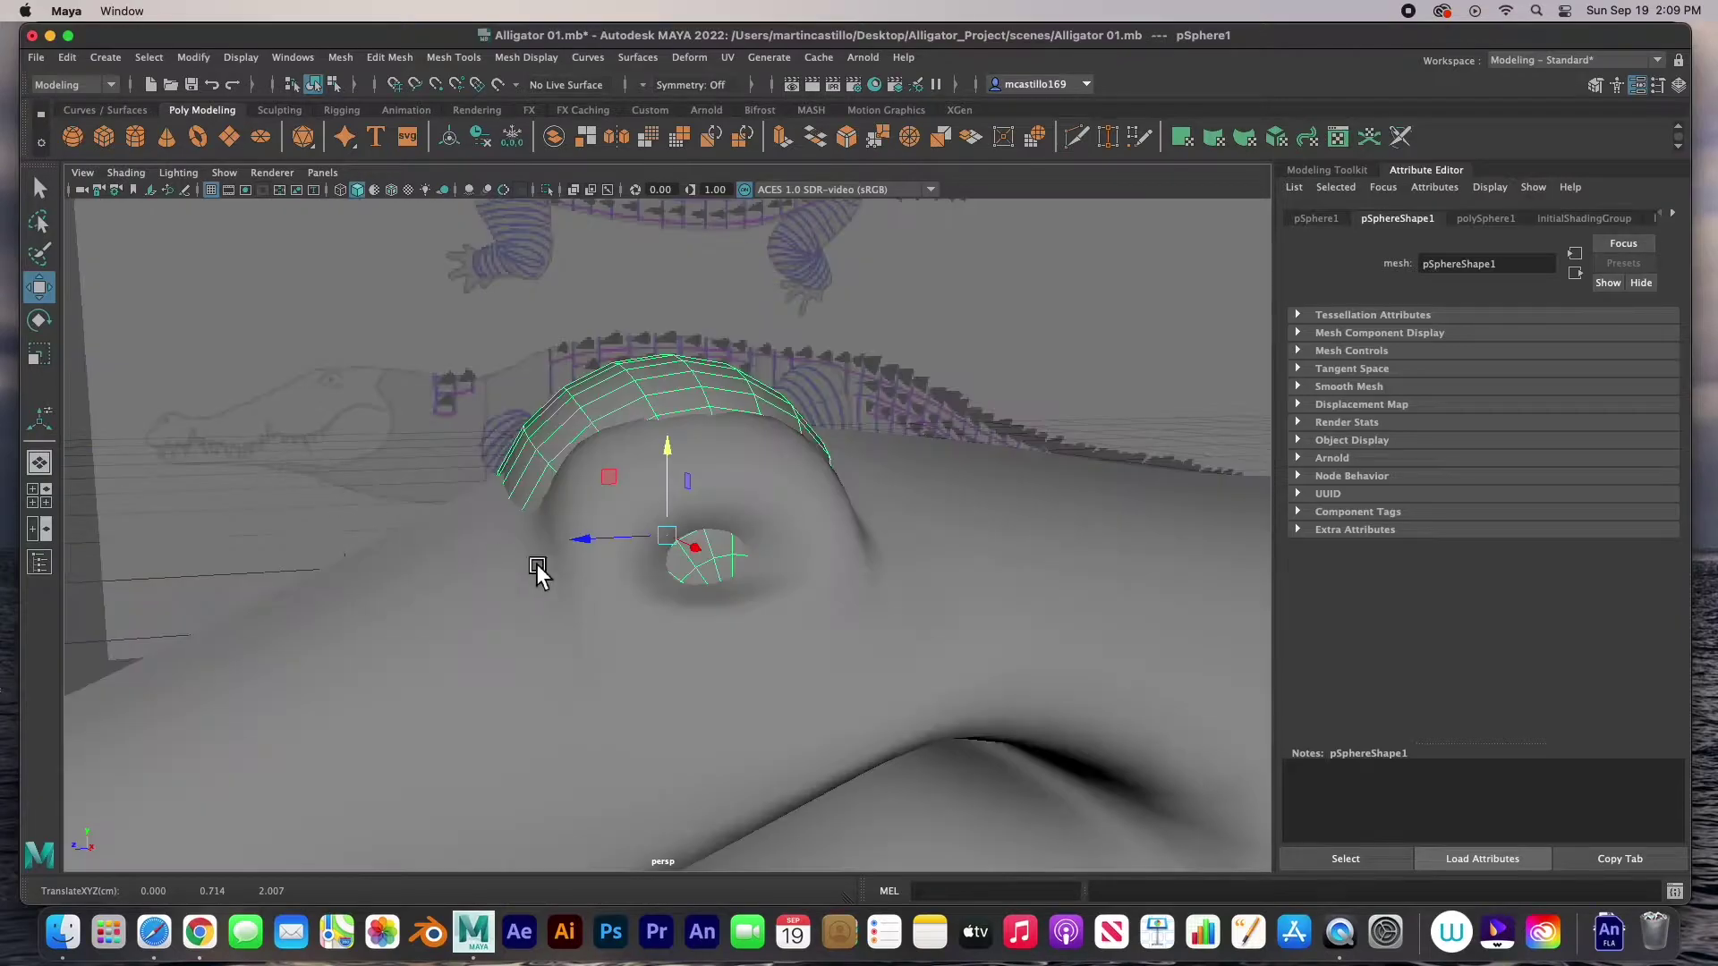
{"action": "left_click_drag", "start_coordinate": [625, 691], "coordinate": [653, 664], "text": "alt"}
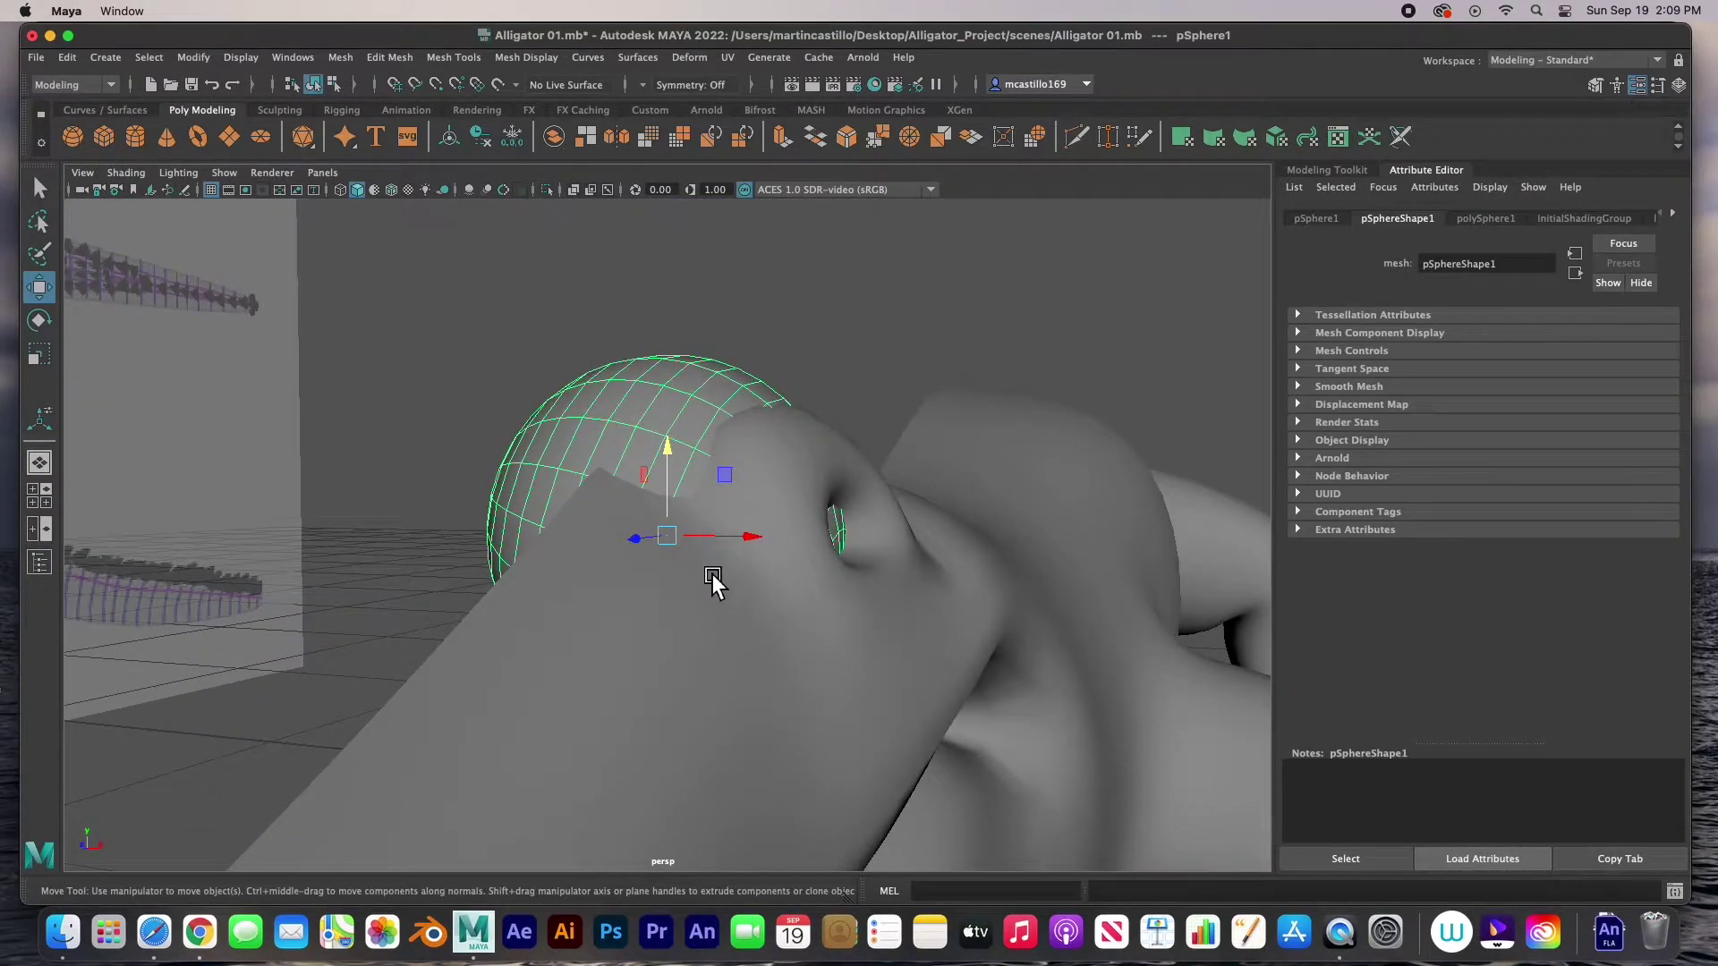
{"action": "key", "text": "r"}
{"action": "left_click_drag", "start_coordinate": [677, 536], "coordinate": [470, 554]}
{"action": "key", "text": "w"}
{"action": "left_click_drag", "start_coordinate": [762, 537], "coordinate": [778, 577]}
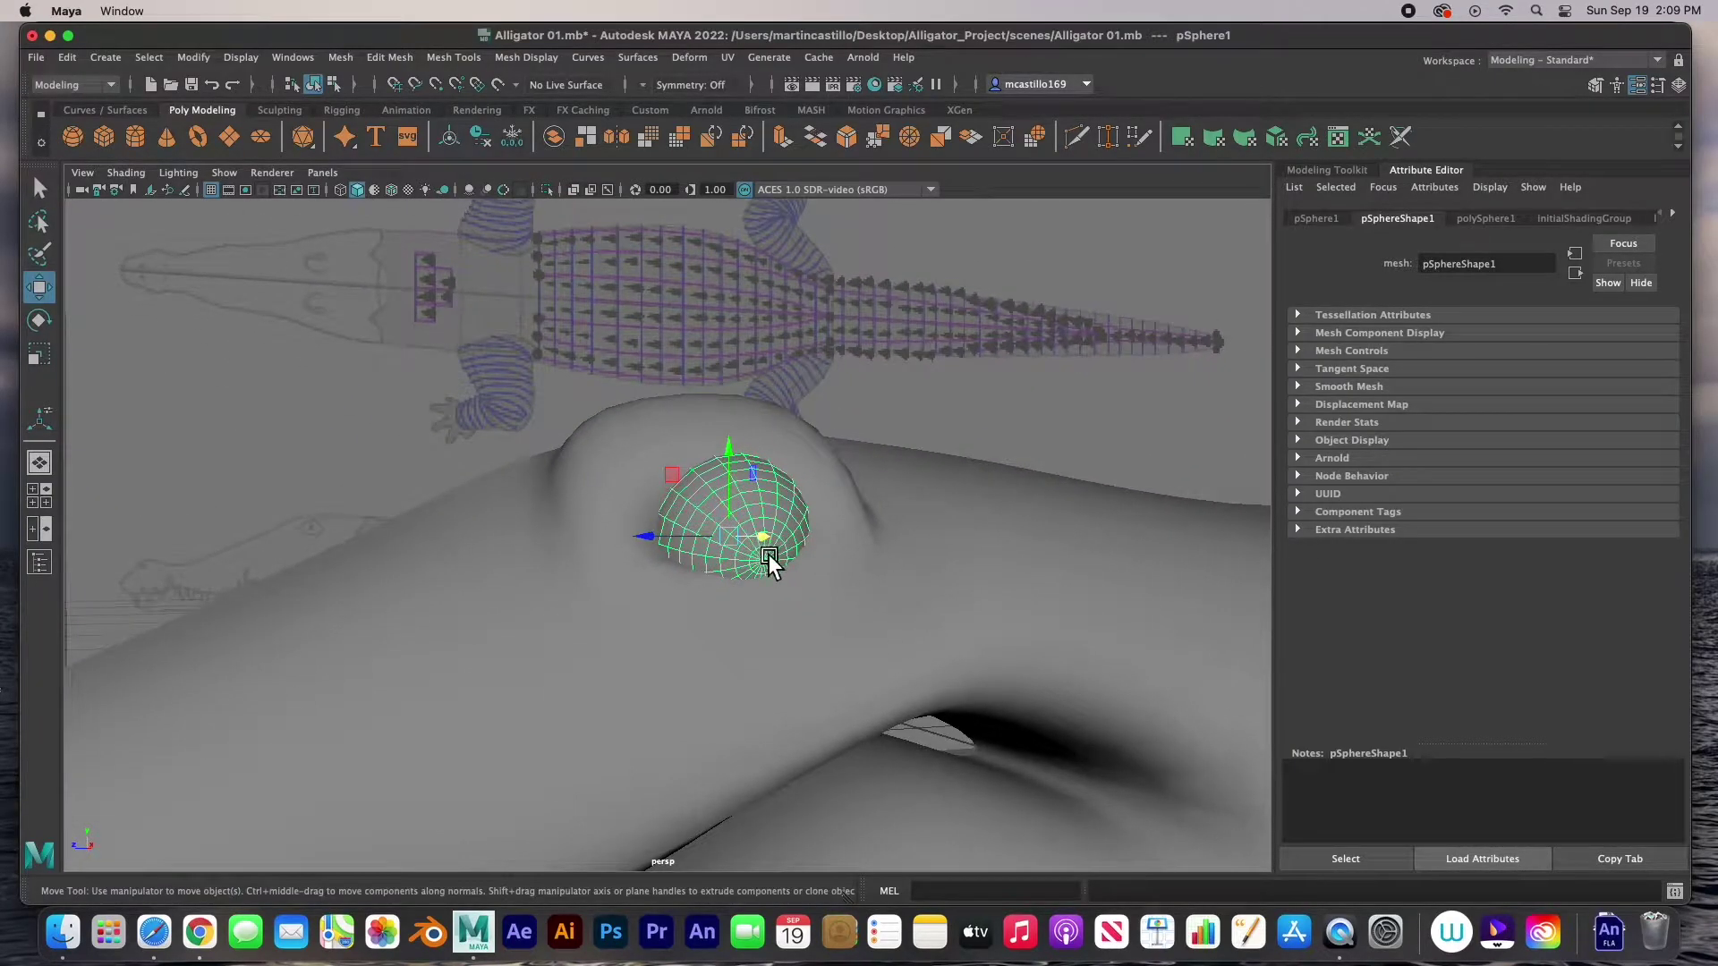
- Centre the eyeball in the socket from the side view and rotate it -90° upright in front view
{"action": "key", "text": "space"}
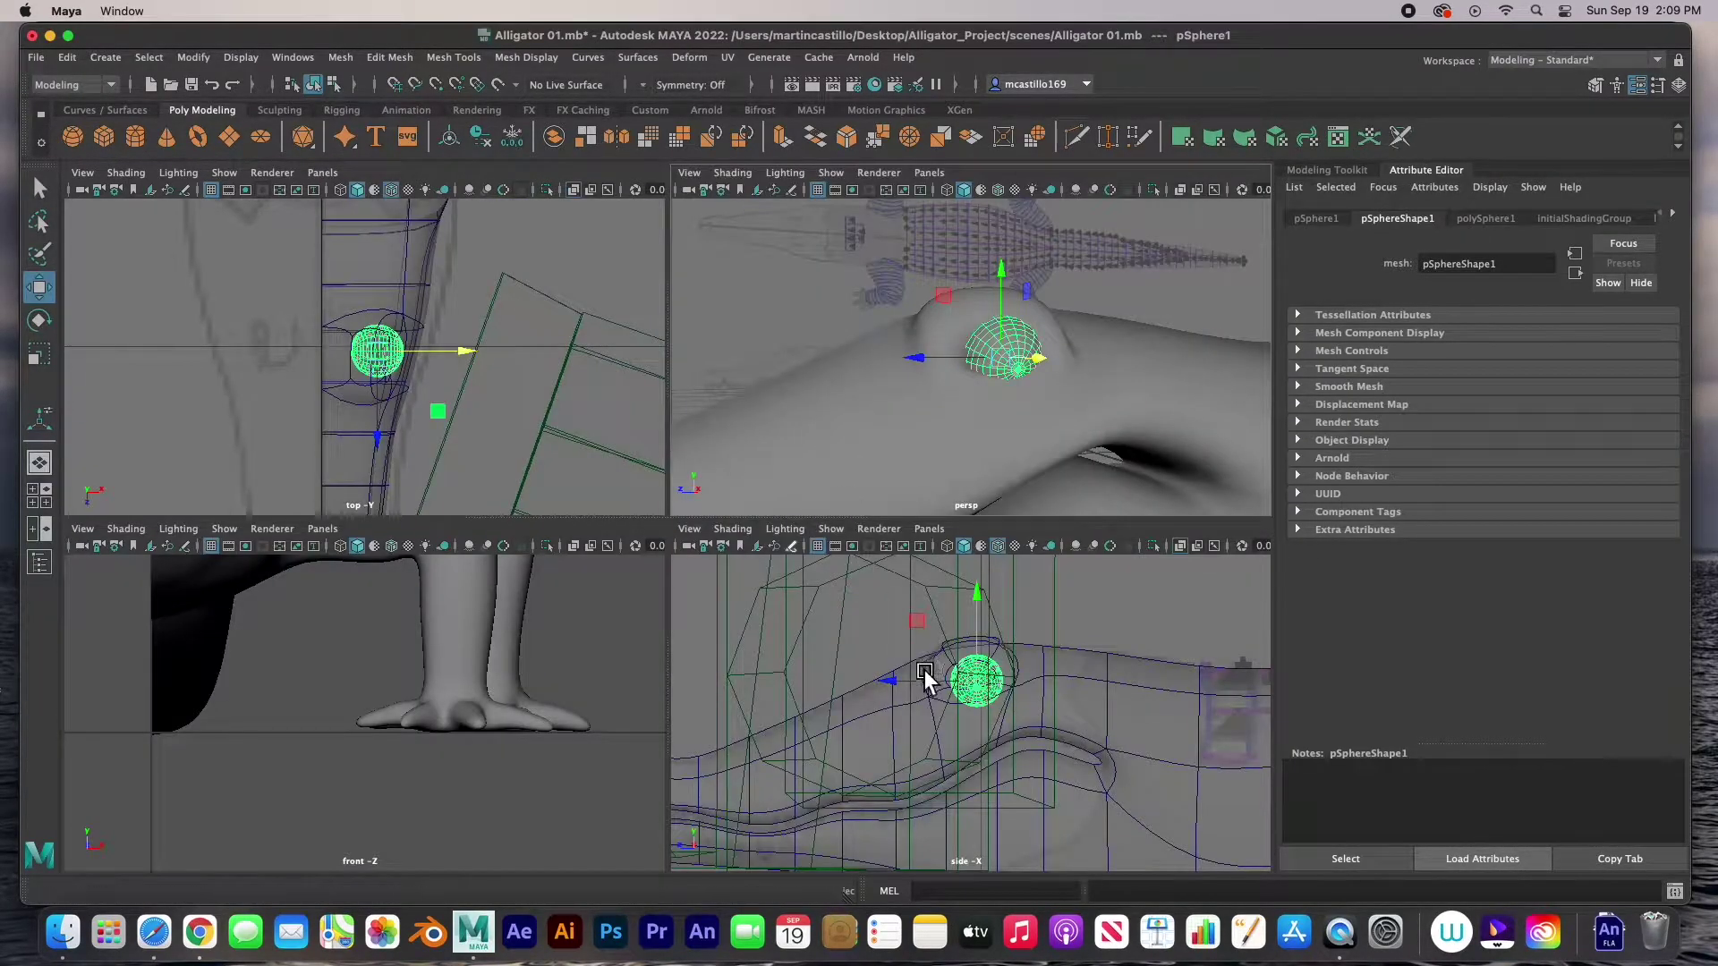
{"action": "key", "text": "space"}
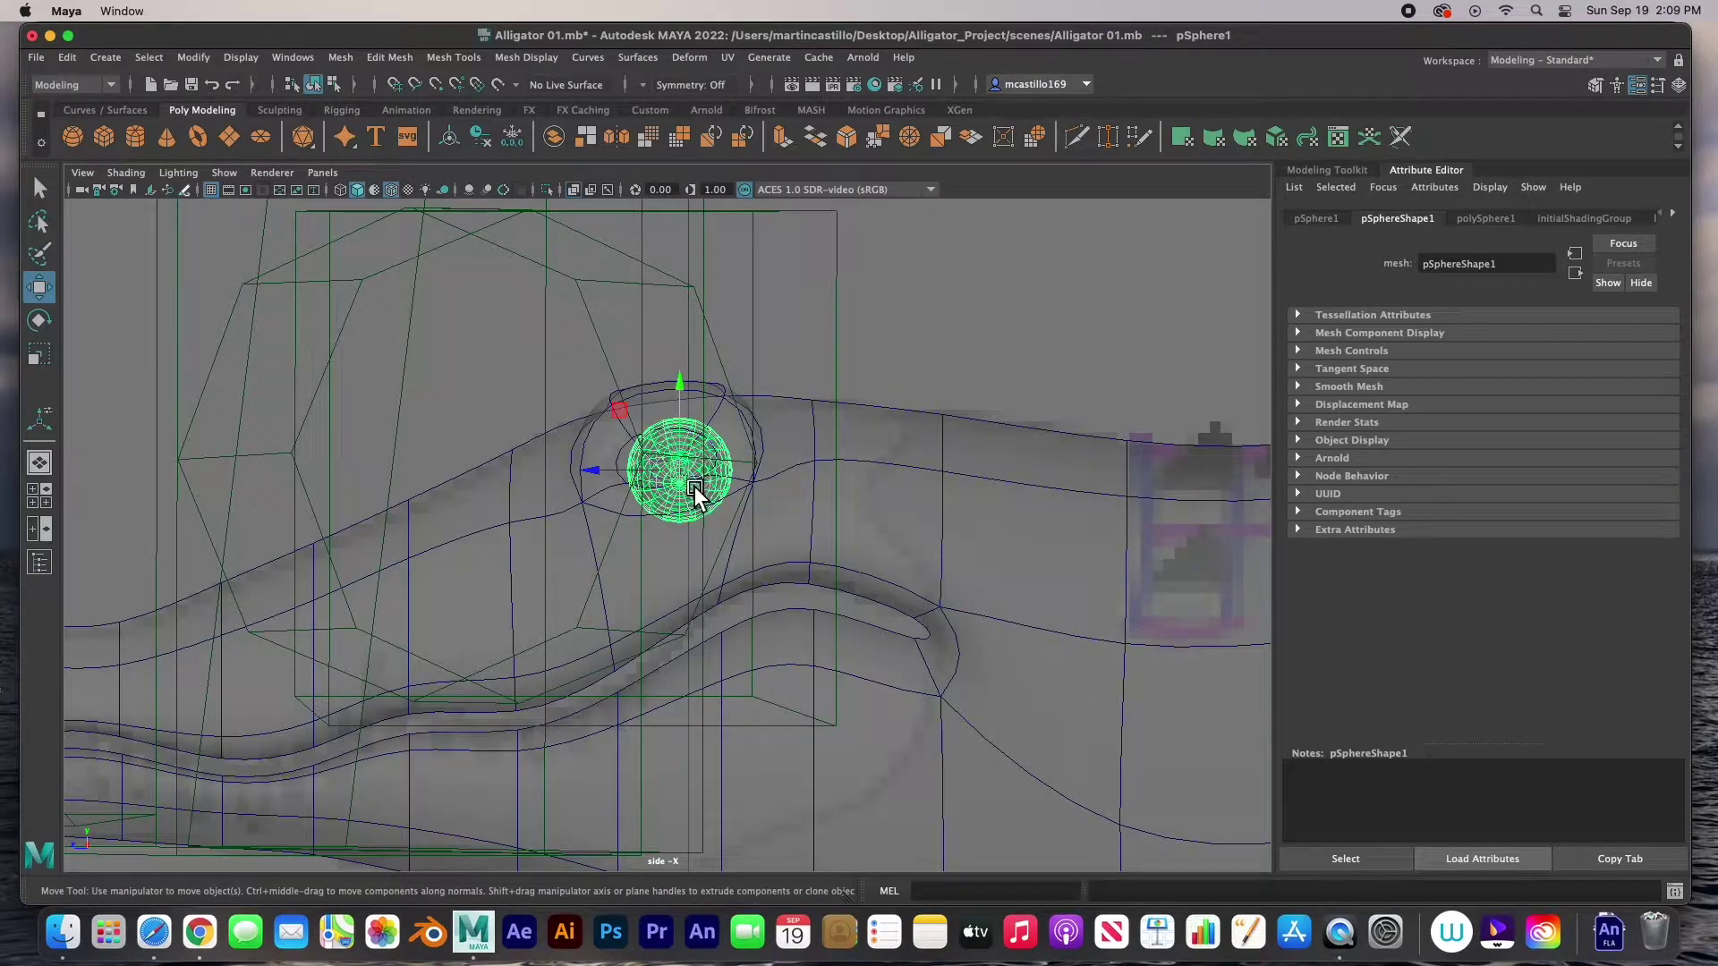
{"action": "left_click_drag", "start_coordinate": [695, 490], "coordinate": [677, 465]}
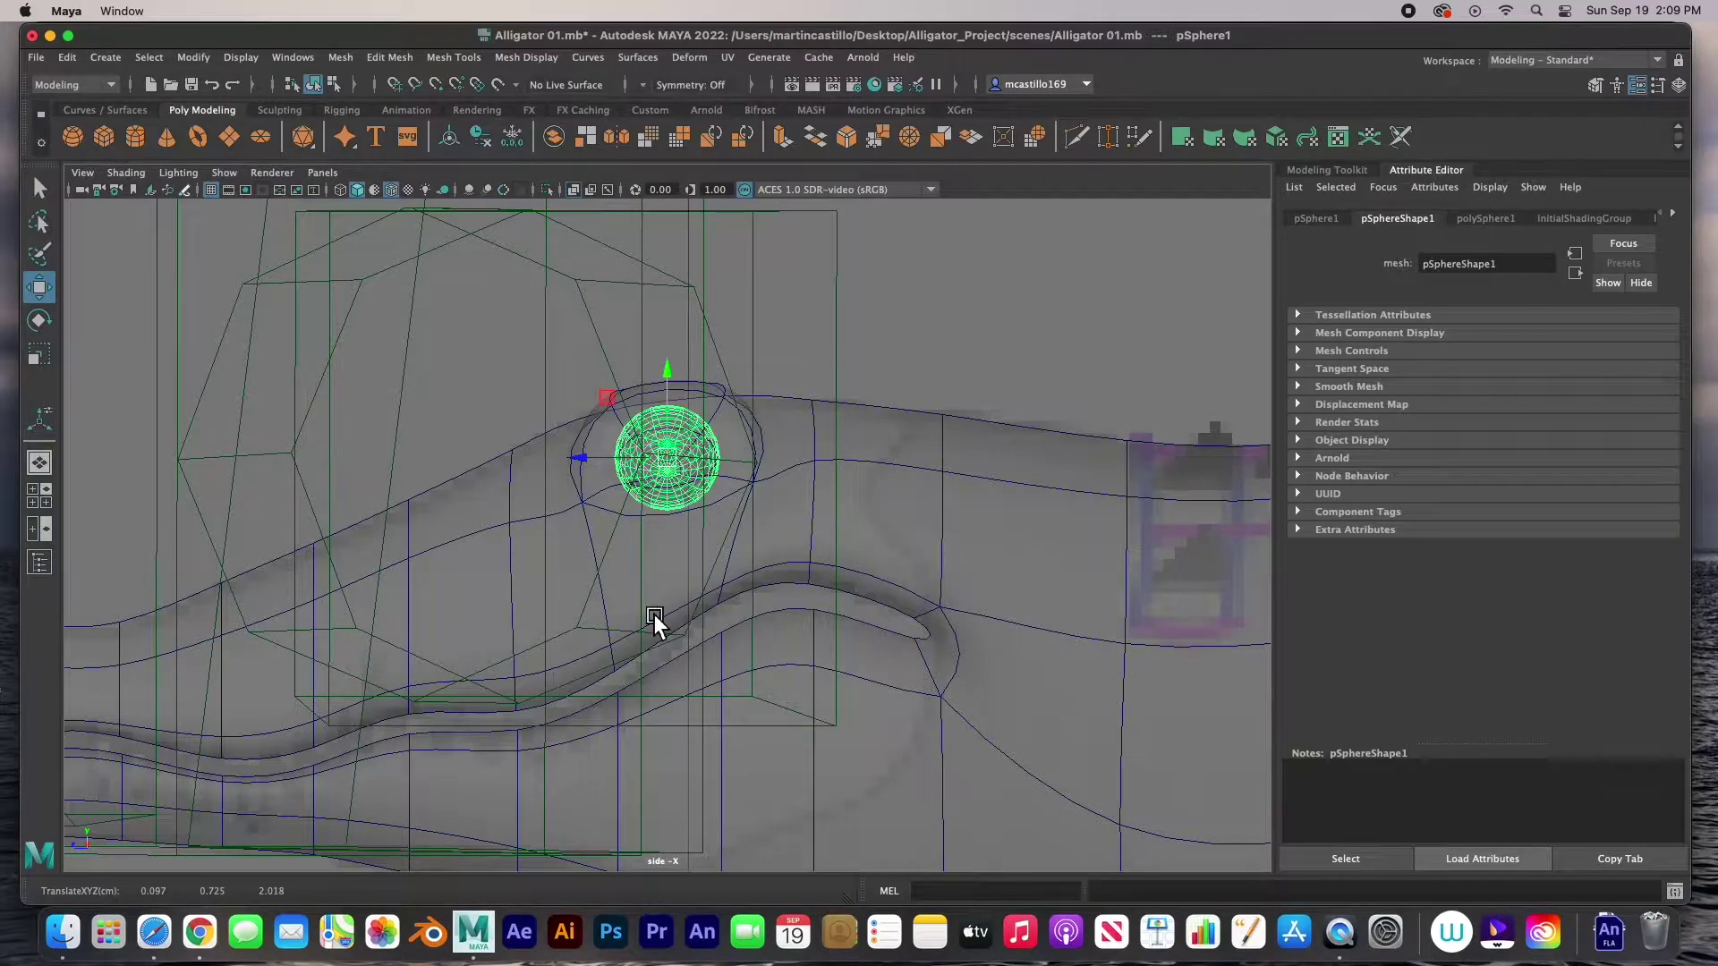
{"action": "key", "text": "space"}
{"action": "key", "text": "space"}
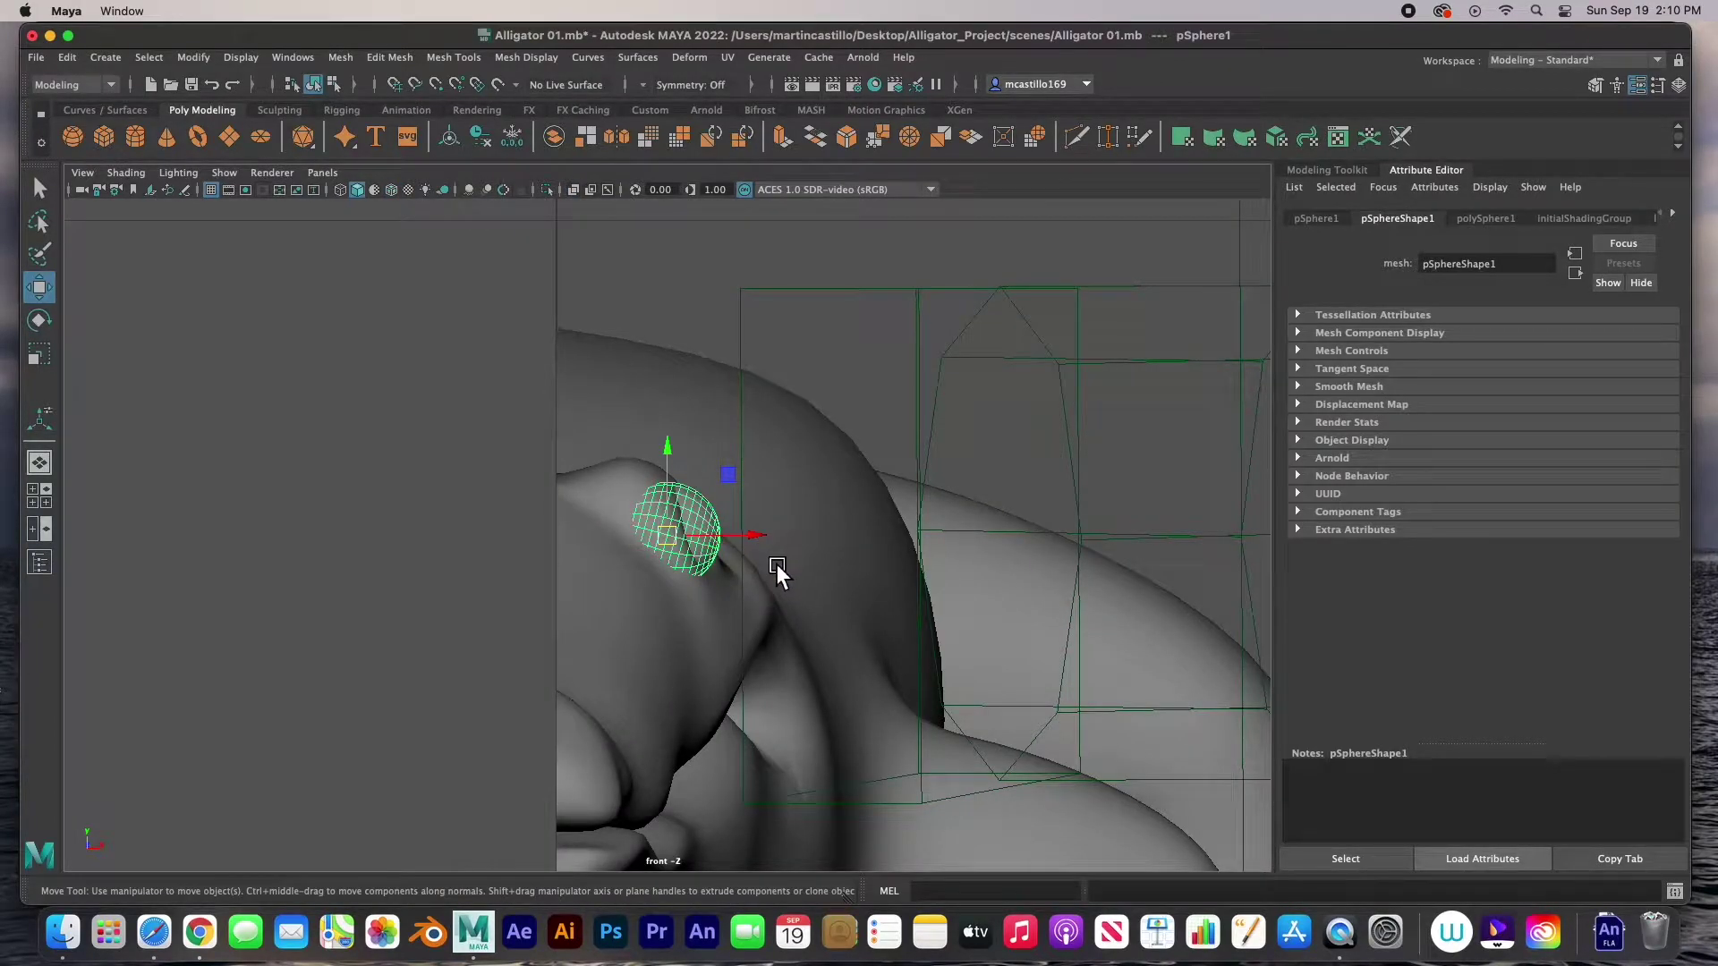
{"action": "key", "text": "e"}
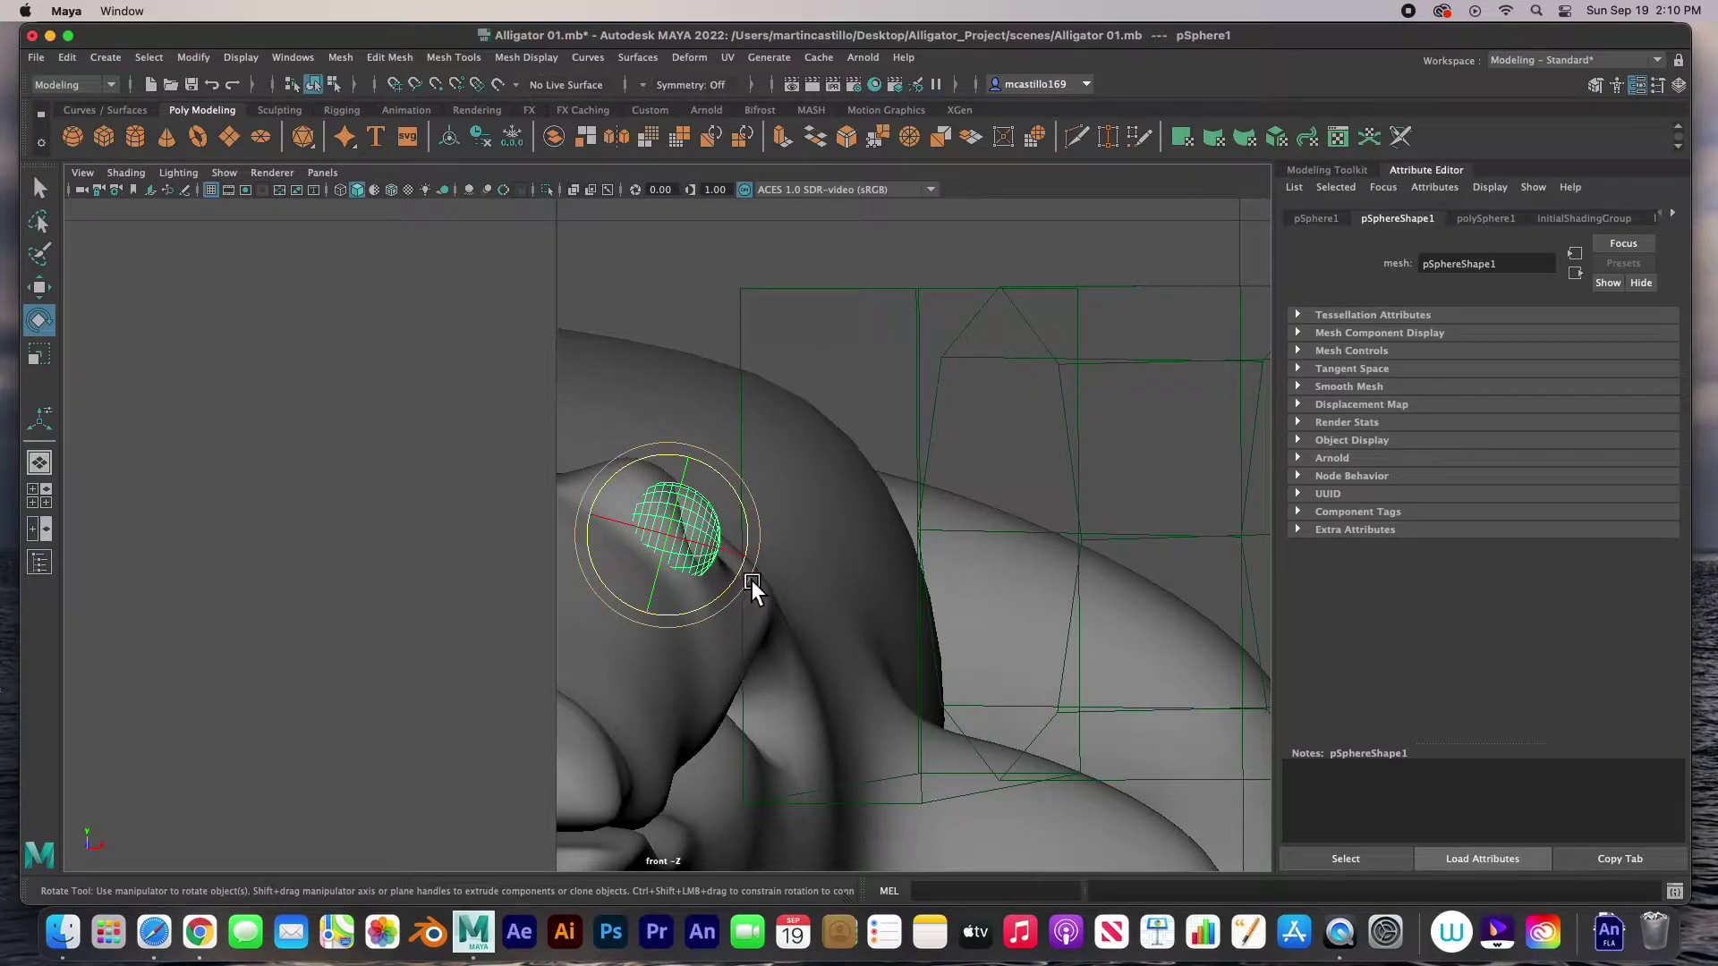
{"action": "left_click_drag", "start_coordinate": [753, 534], "coordinate": [632, 535]}
- Shrink the eyeball slightly and fine-tune its position in the top and side views
{"action": "key", "text": "space"}
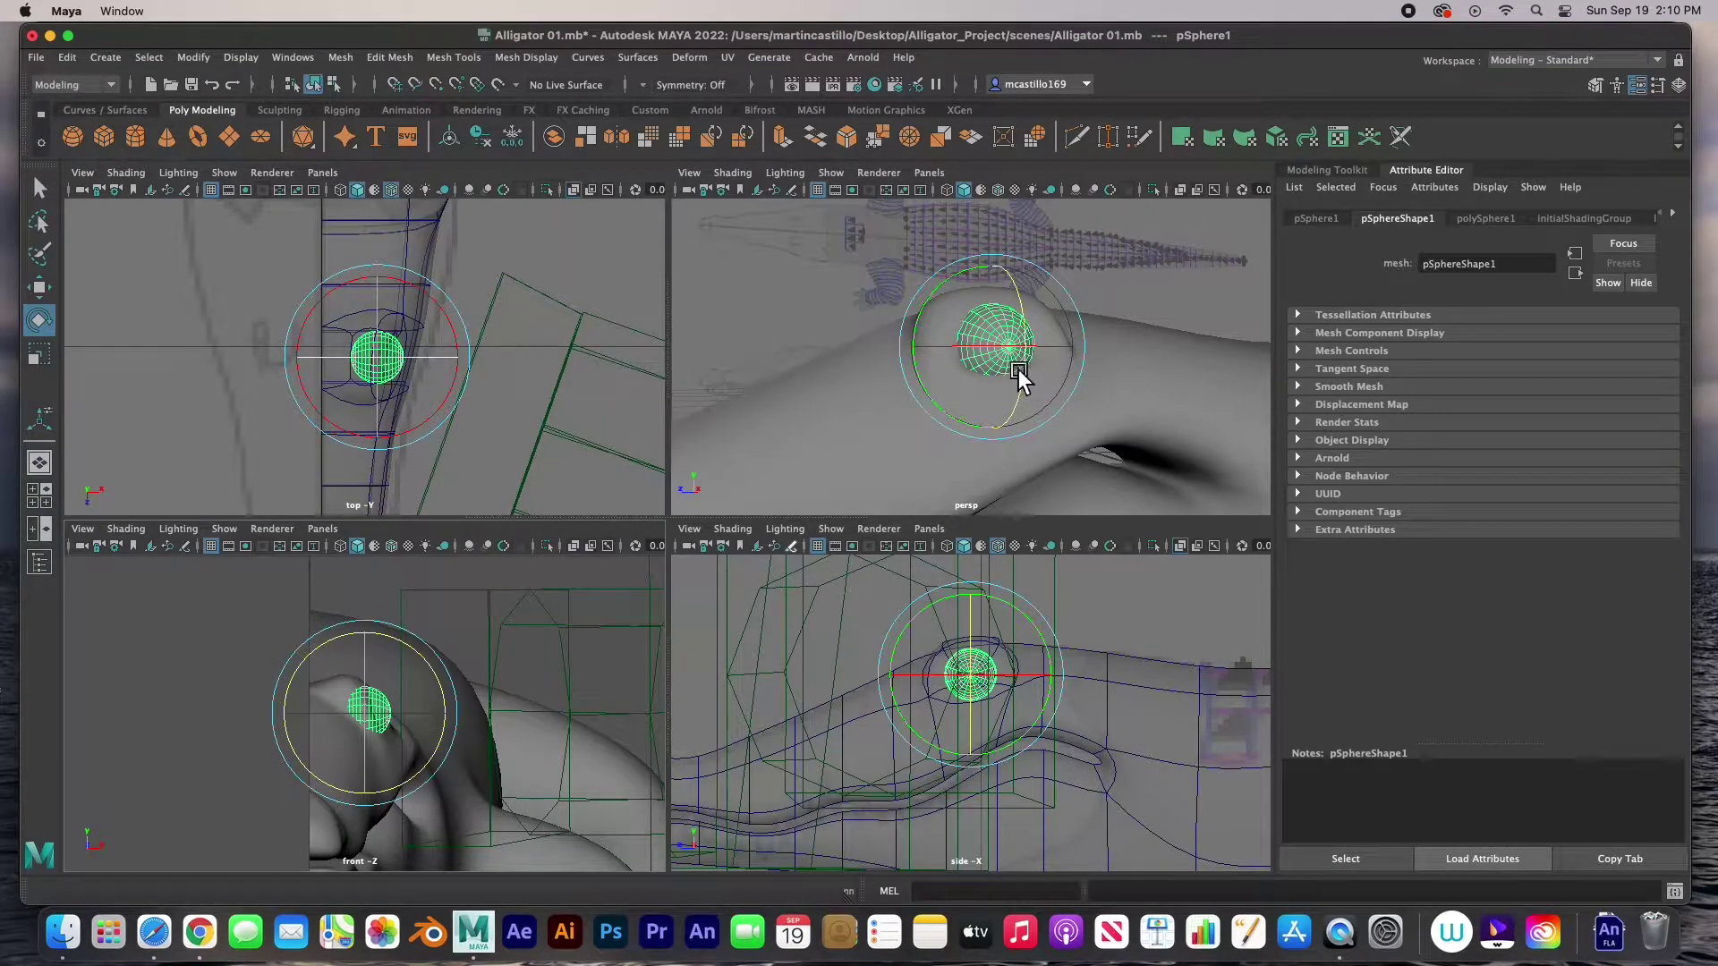
{"action": "key", "text": "r"}
{"action": "left_click_drag", "start_coordinate": [995, 356], "coordinate": [989, 361]}
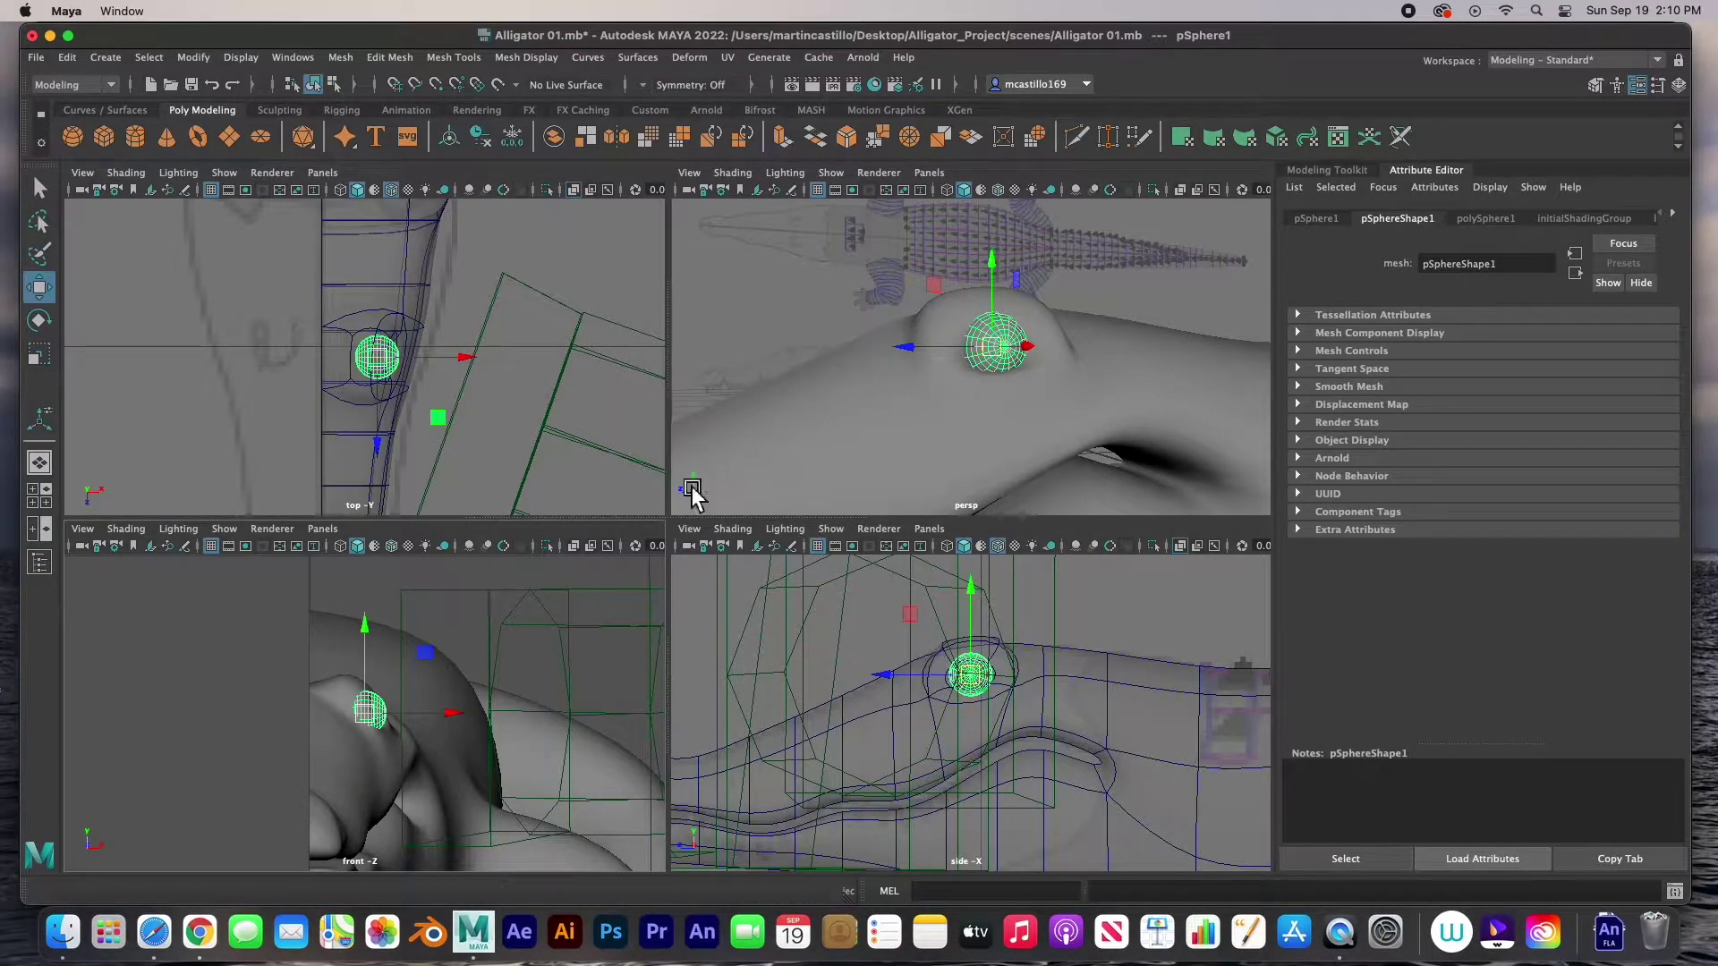
{"action": "key", "text": "w"}
{"action": "mouse_move", "coordinate": [474, 361]}
{"action": "left_mouse_down"}
{"action": "mouse_move", "coordinate": [456, 367]}
{"action": "mouse_move", "coordinate": [470, 361]}
{"action": "left_mouse_up"}
{"action": "left_click_drag", "start_coordinate": [999, 261], "coordinate": [1002, 269]}
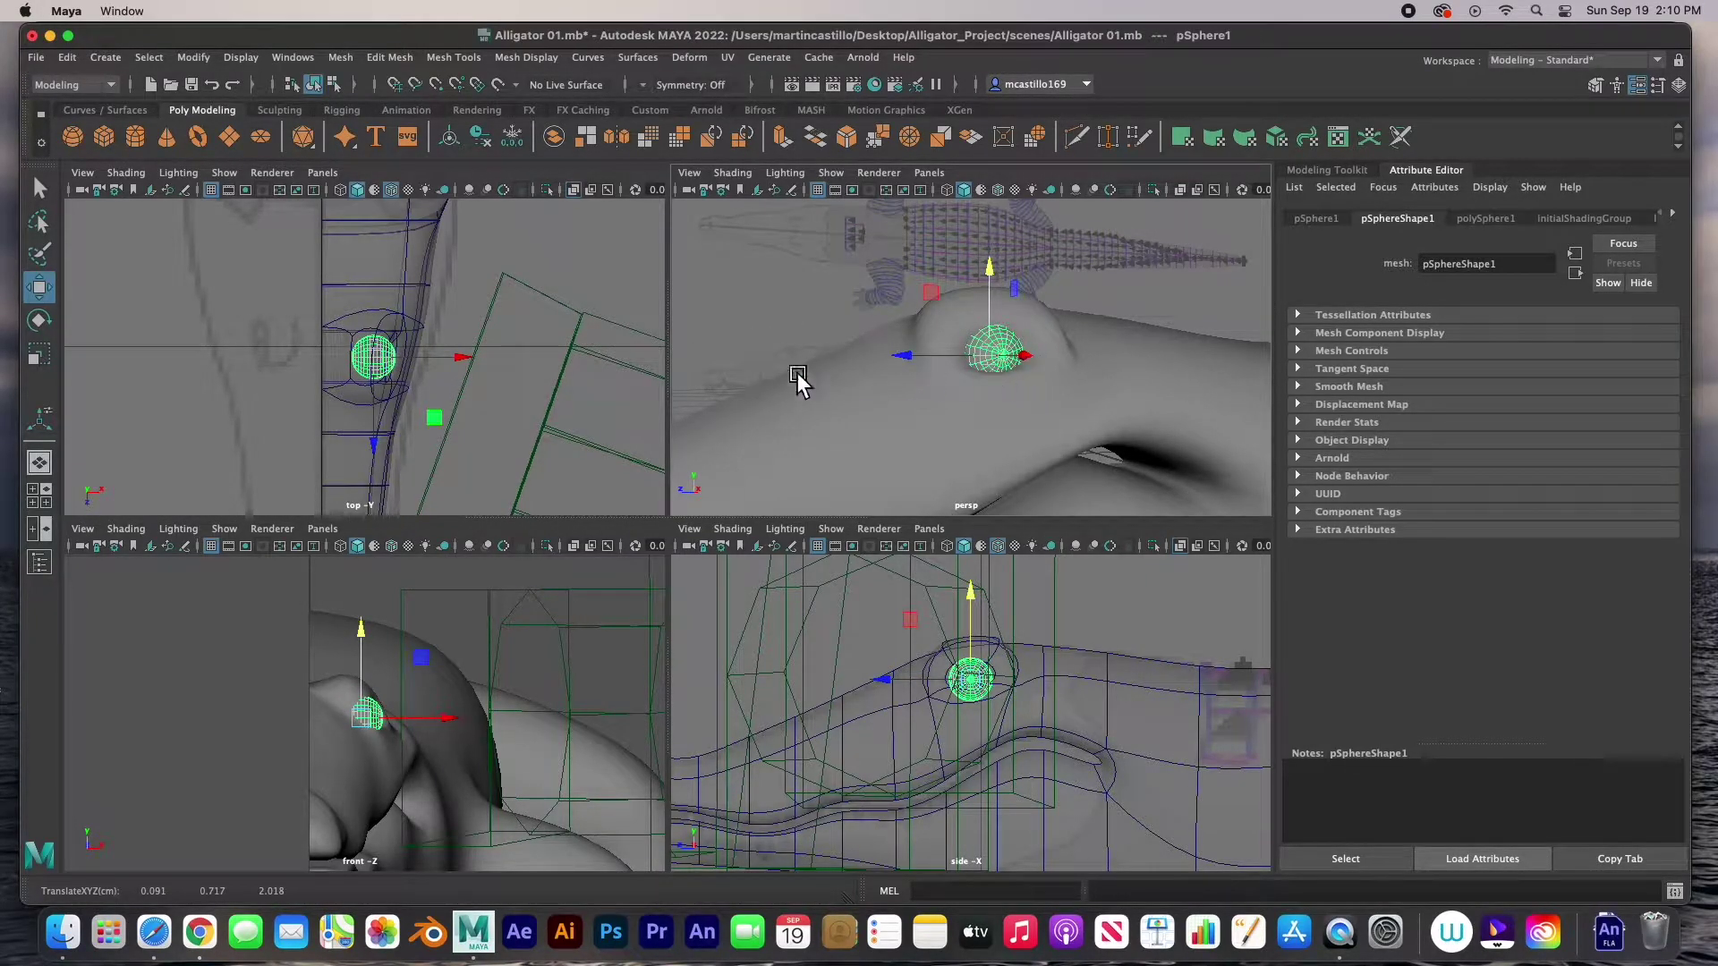
{"action": "left_click_drag", "start_coordinate": [468, 364], "coordinate": [474, 367]}
- Deselect the eyeball and orbit the perspective view to check its placement in the head
{"action": "left_click", "coordinate": [823, 328]}
{"action": "left_click_drag", "start_coordinate": [898, 426], "coordinate": [1104, 404], "text": "alt"}
{"action": "left_click", "coordinate": [1054, 392]}
{"action": "left_click", "coordinate": [846, 371]}
{"action": "left_click_drag", "start_coordinate": [846, 371], "coordinate": [878, 433], "text": "alt"}
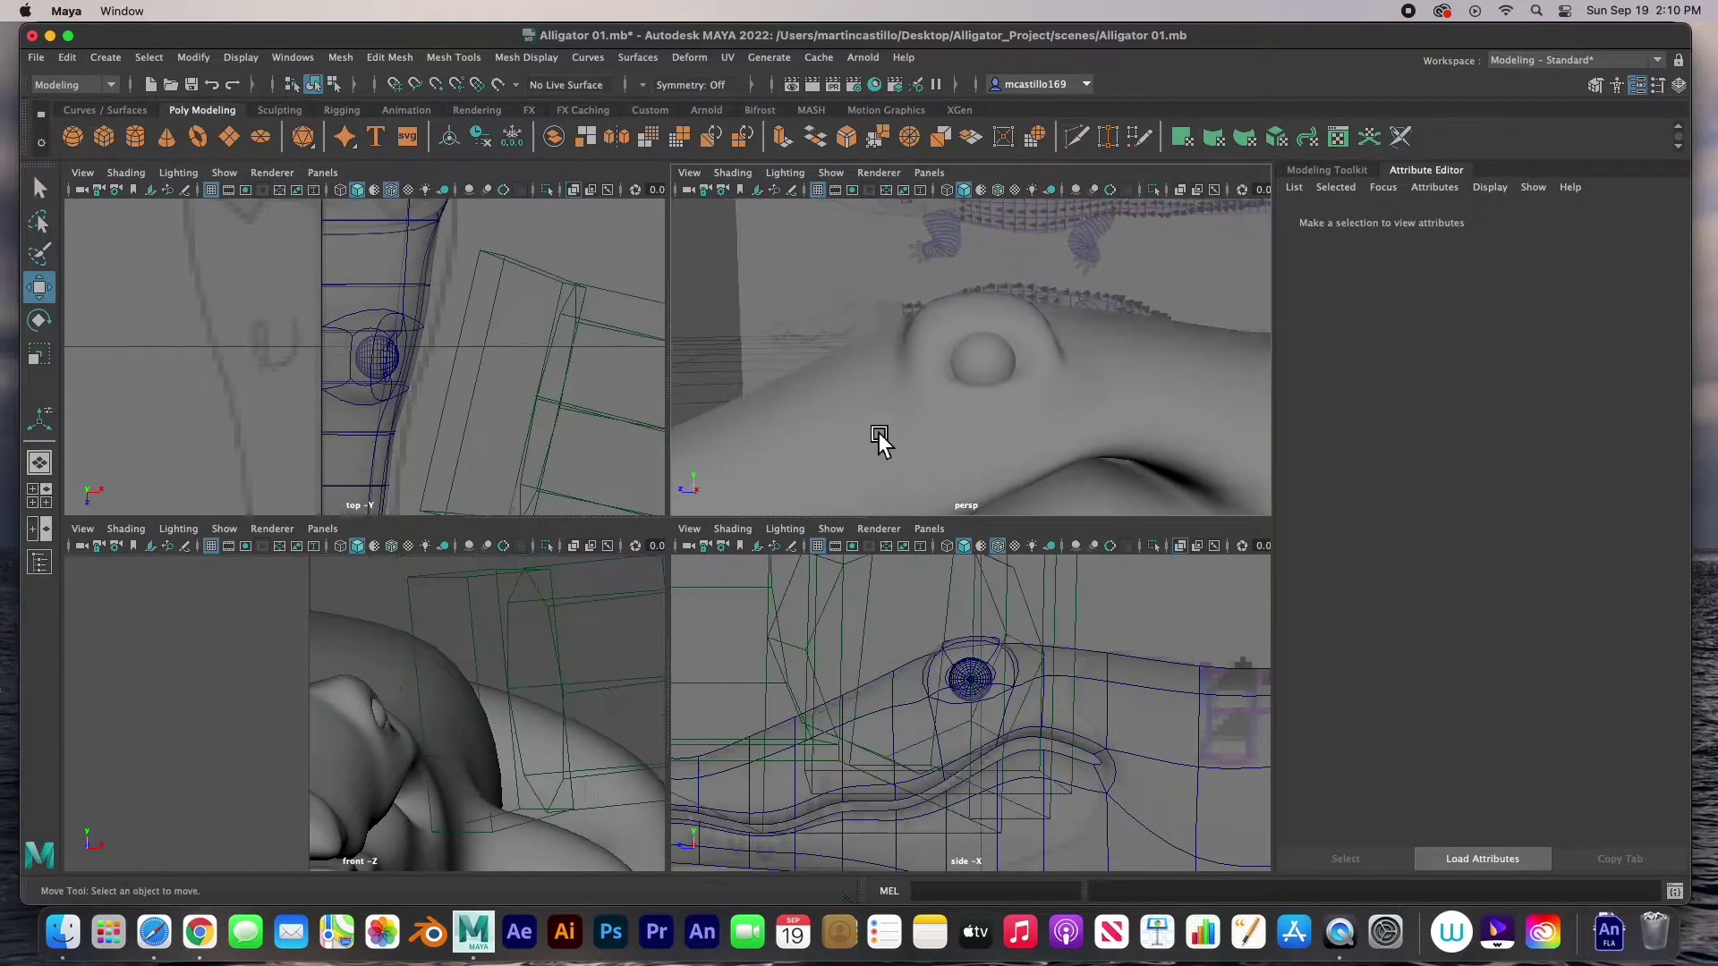
- Hide the persp camera with Ctrl+H, maximize the perspective view and select the alligator mesh
{"action": "left_click", "coordinate": [581, 619]}
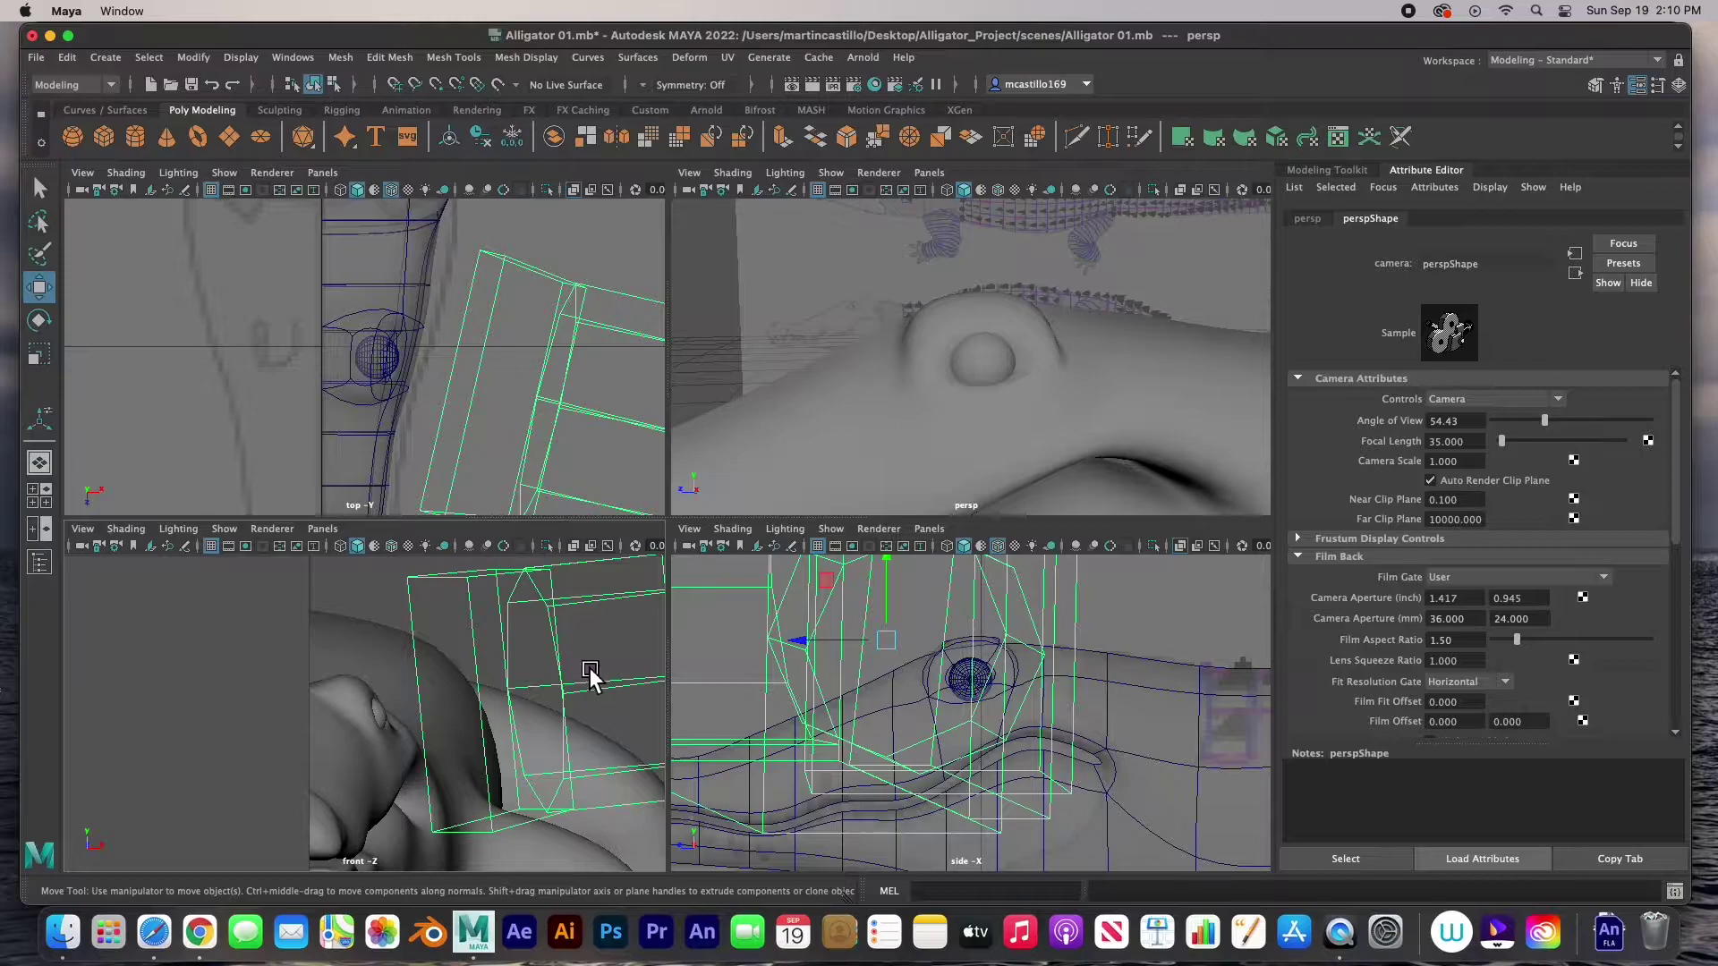
{"action": "key", "text": "ctrl+h"}
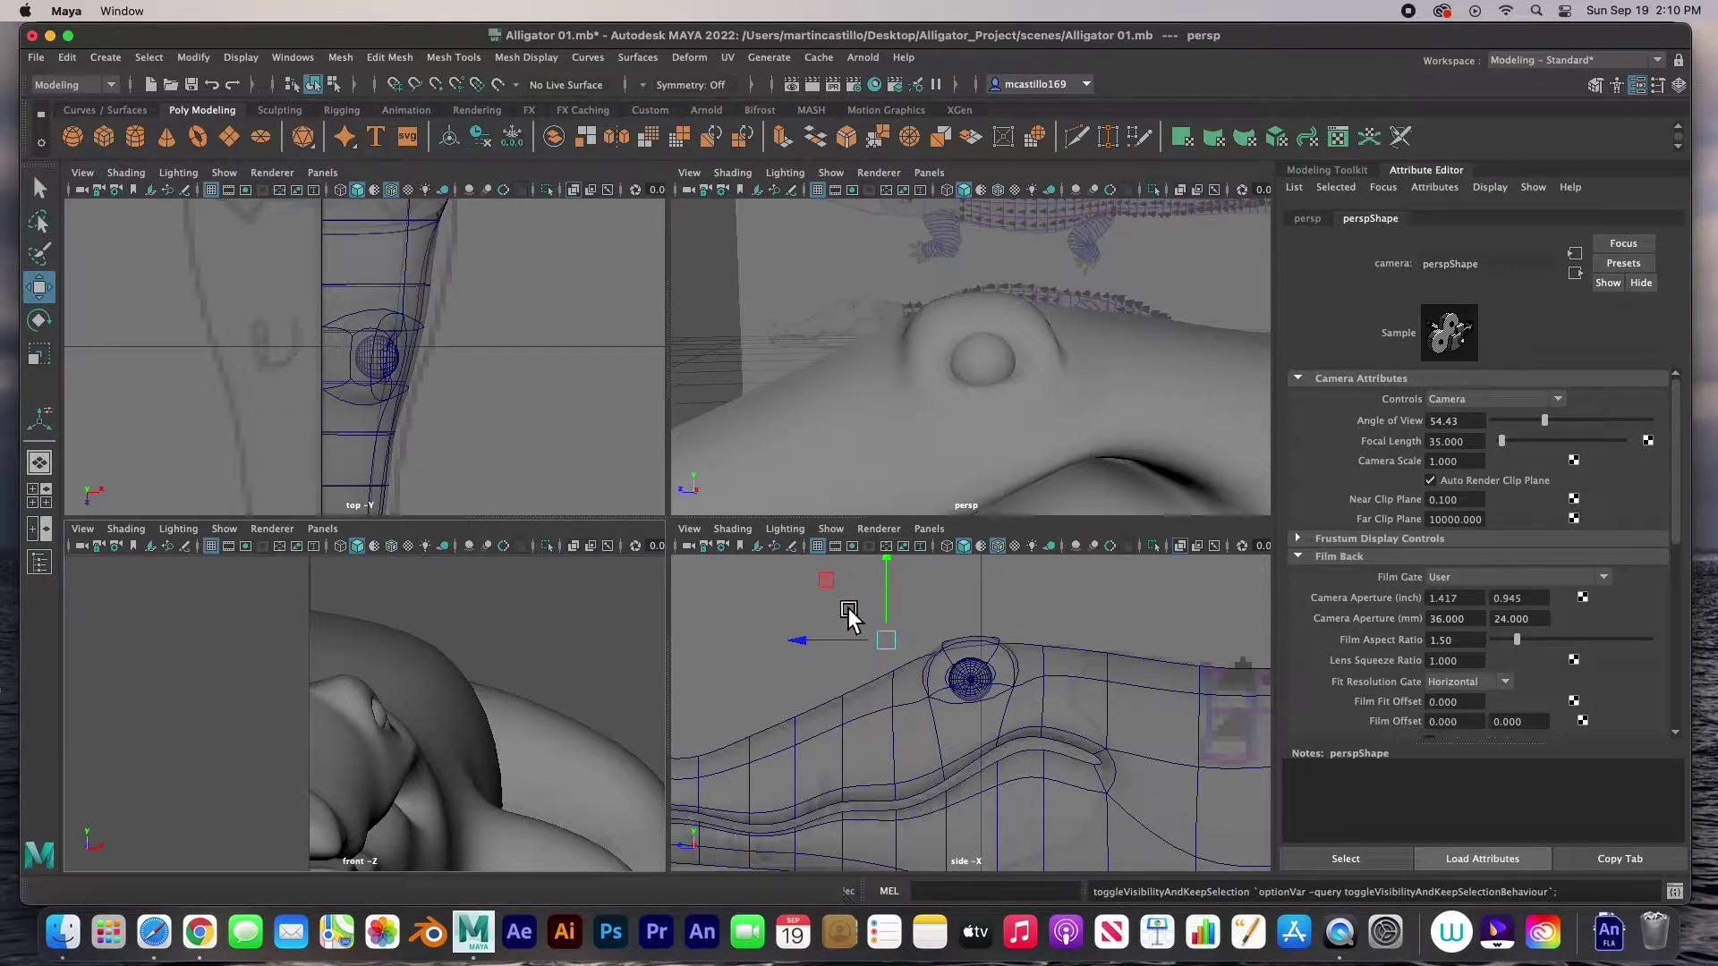
{"action": "key", "text": "space"}
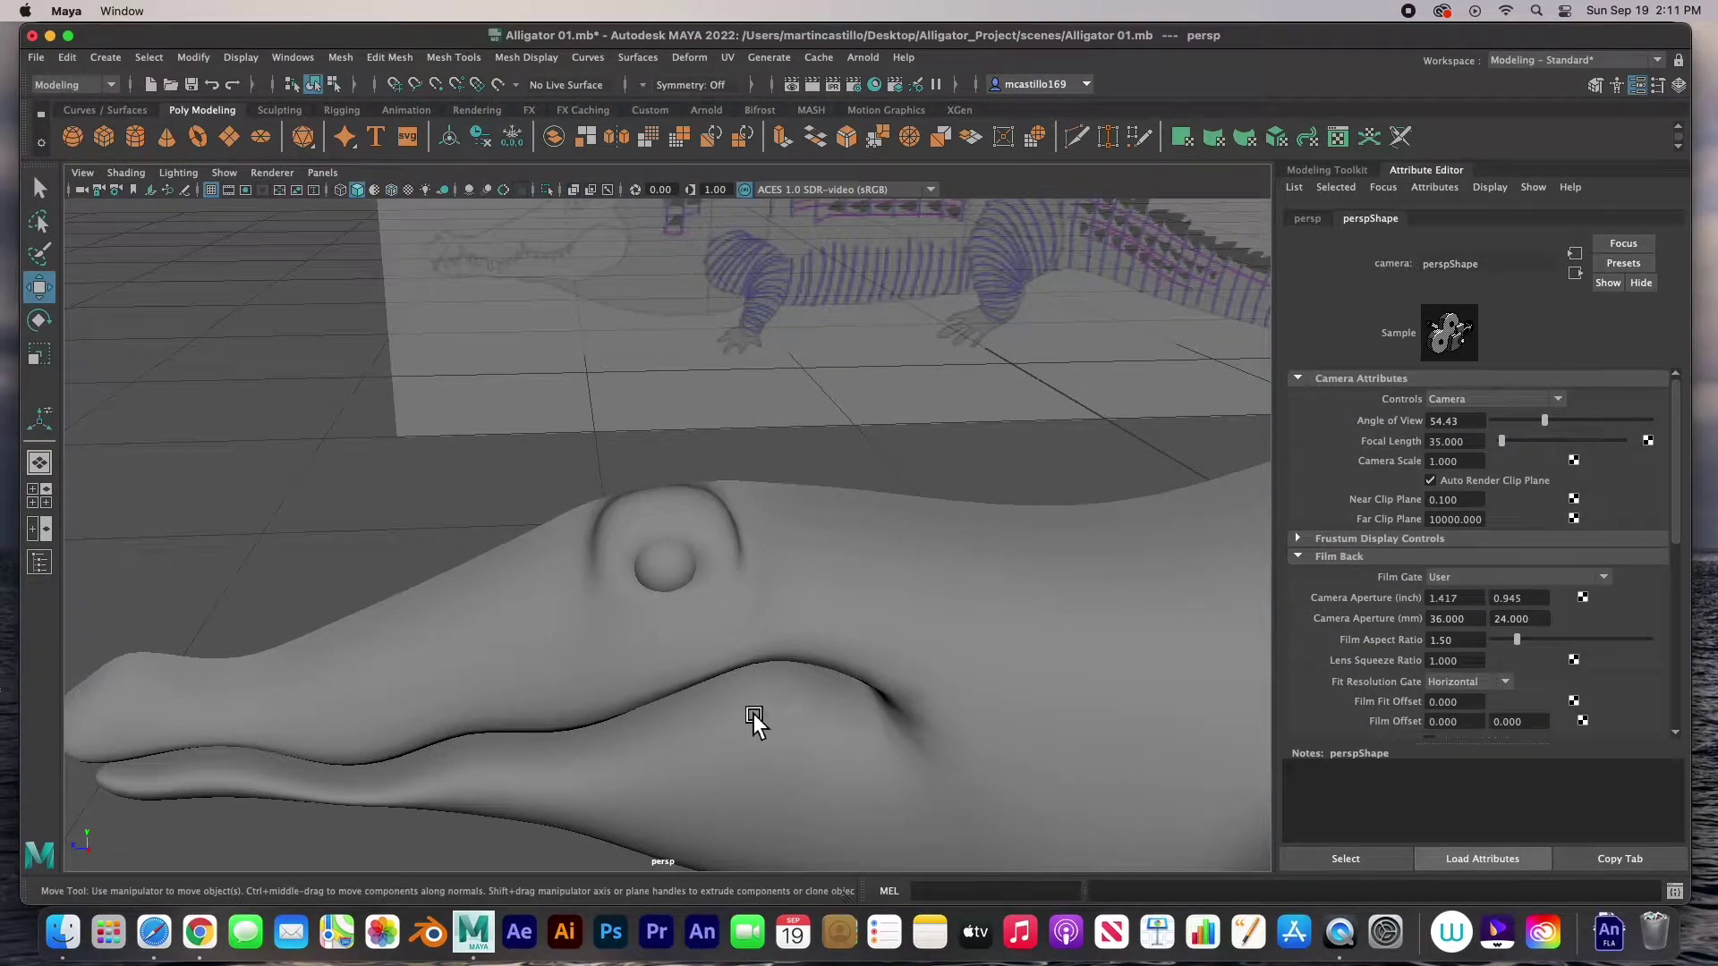
{"action": "left_click_drag", "start_coordinate": [759, 705], "coordinate": [866, 657], "text": "alt"}
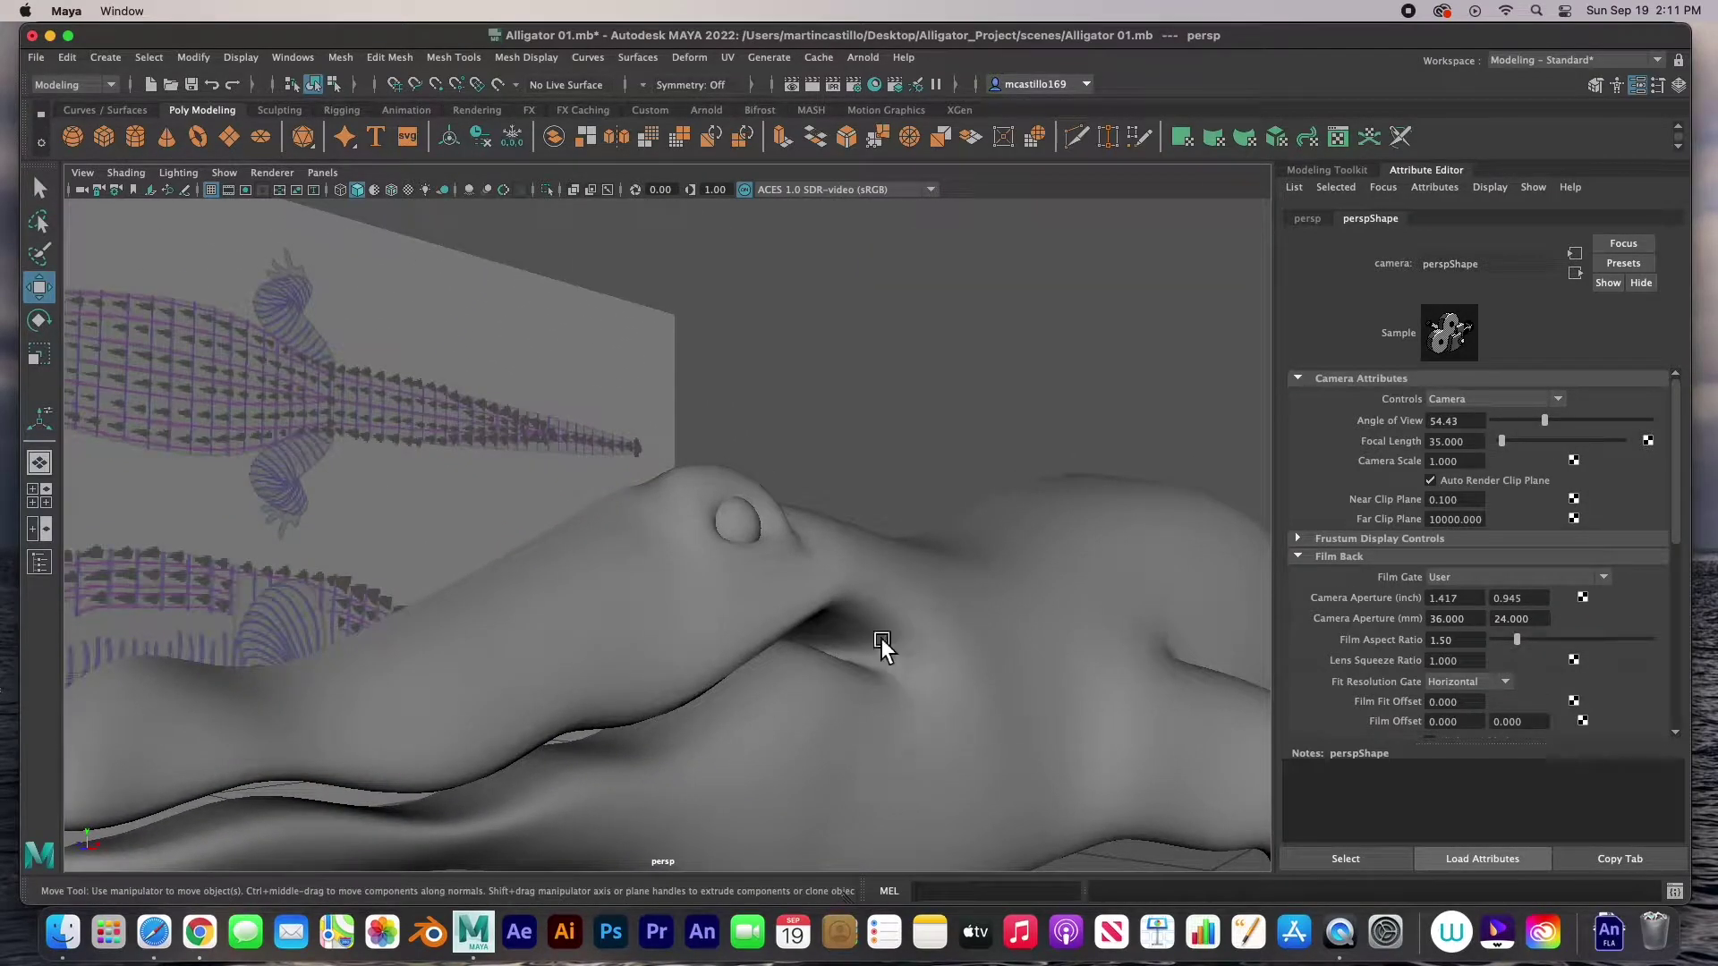
{"action": "left_click", "coordinate": [807, 625]}
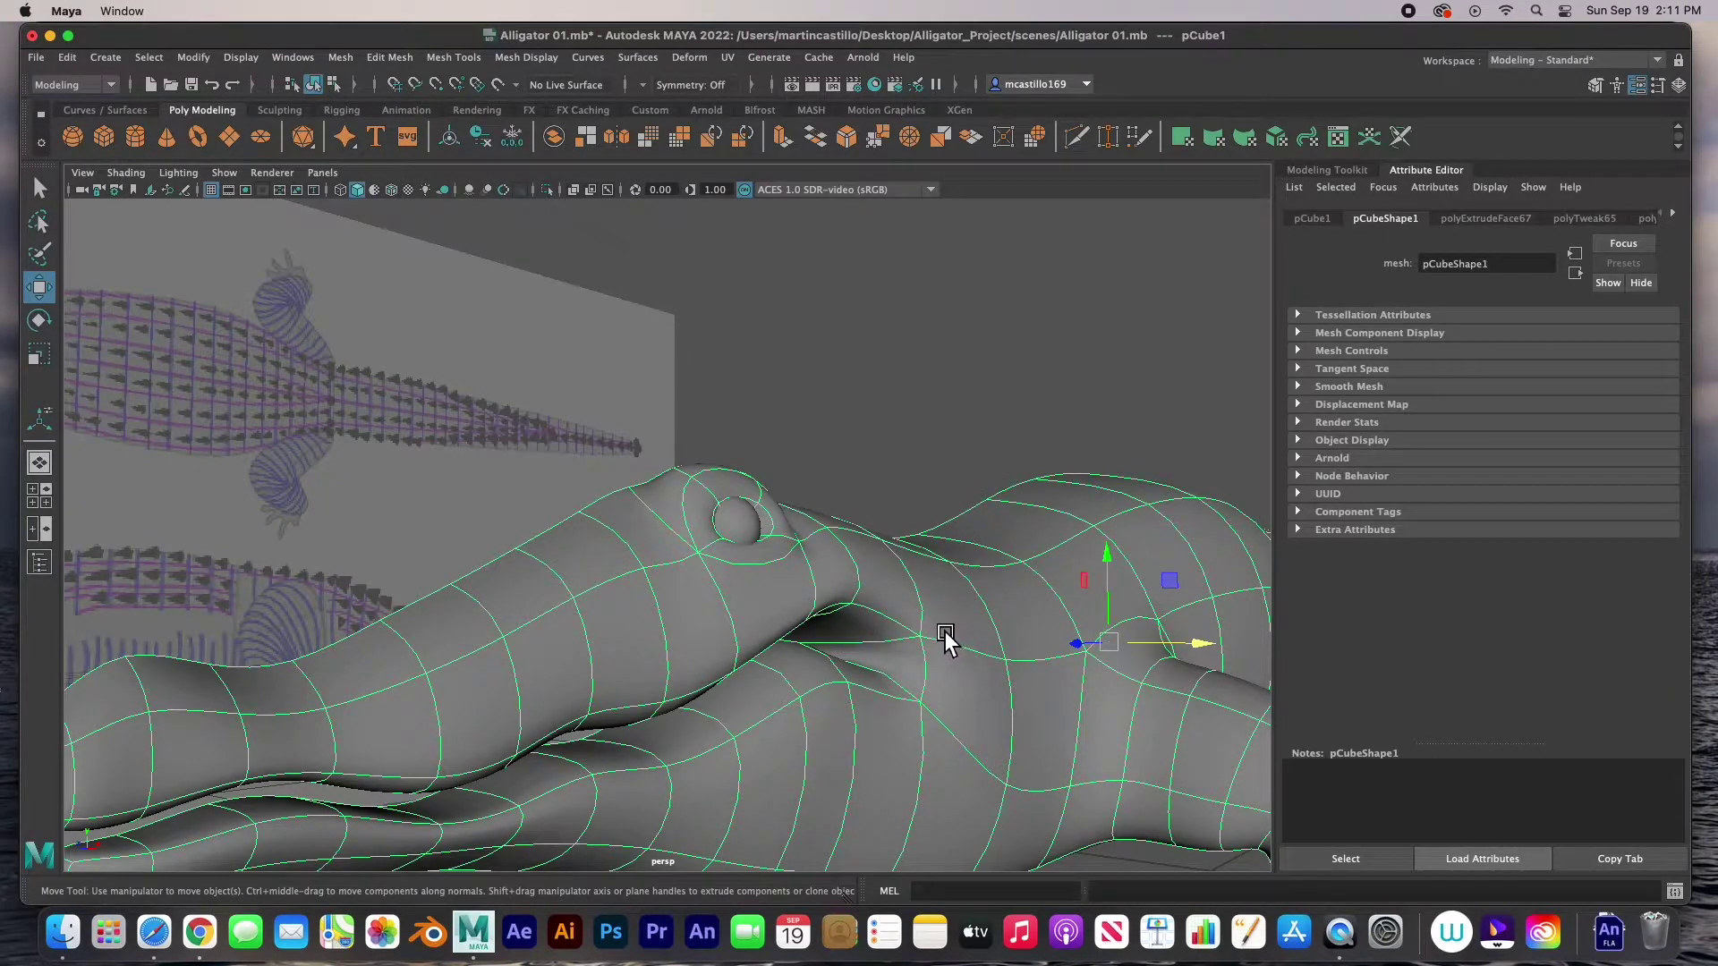
- In Edge mode, select the mouth, lower-jaw, second jaw and snout edge loops together
{"action": "right_click", "coordinate": [883, 551]}
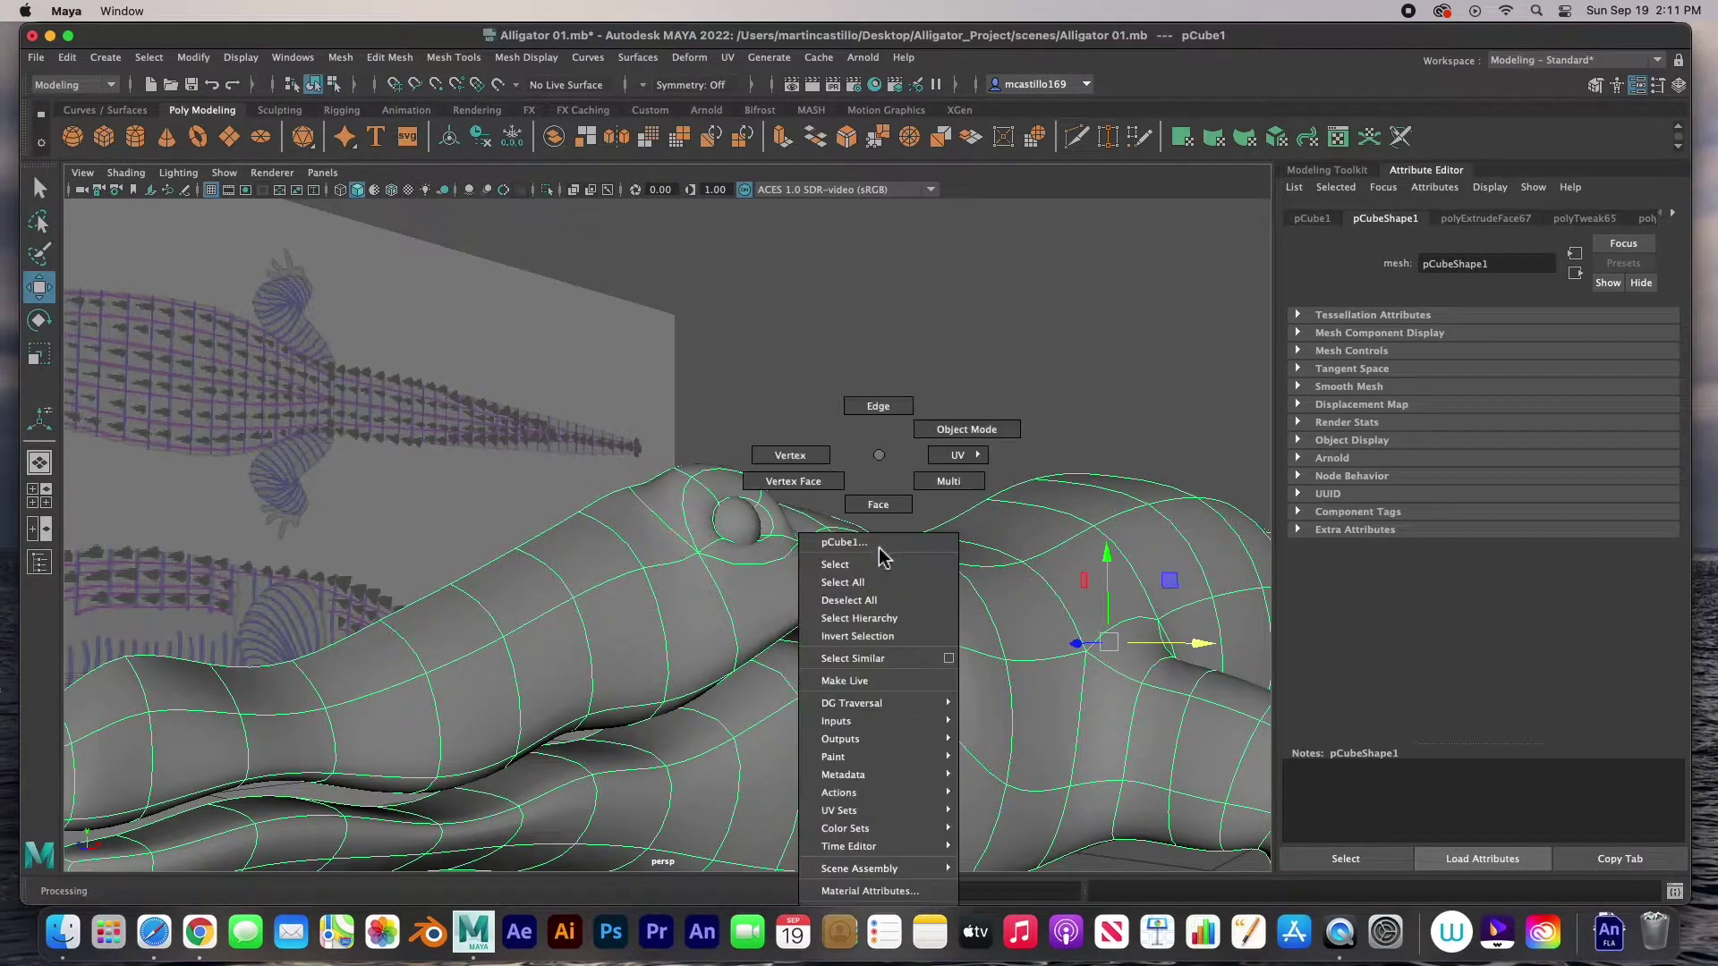
{"action": "left_click", "coordinate": [891, 405]}
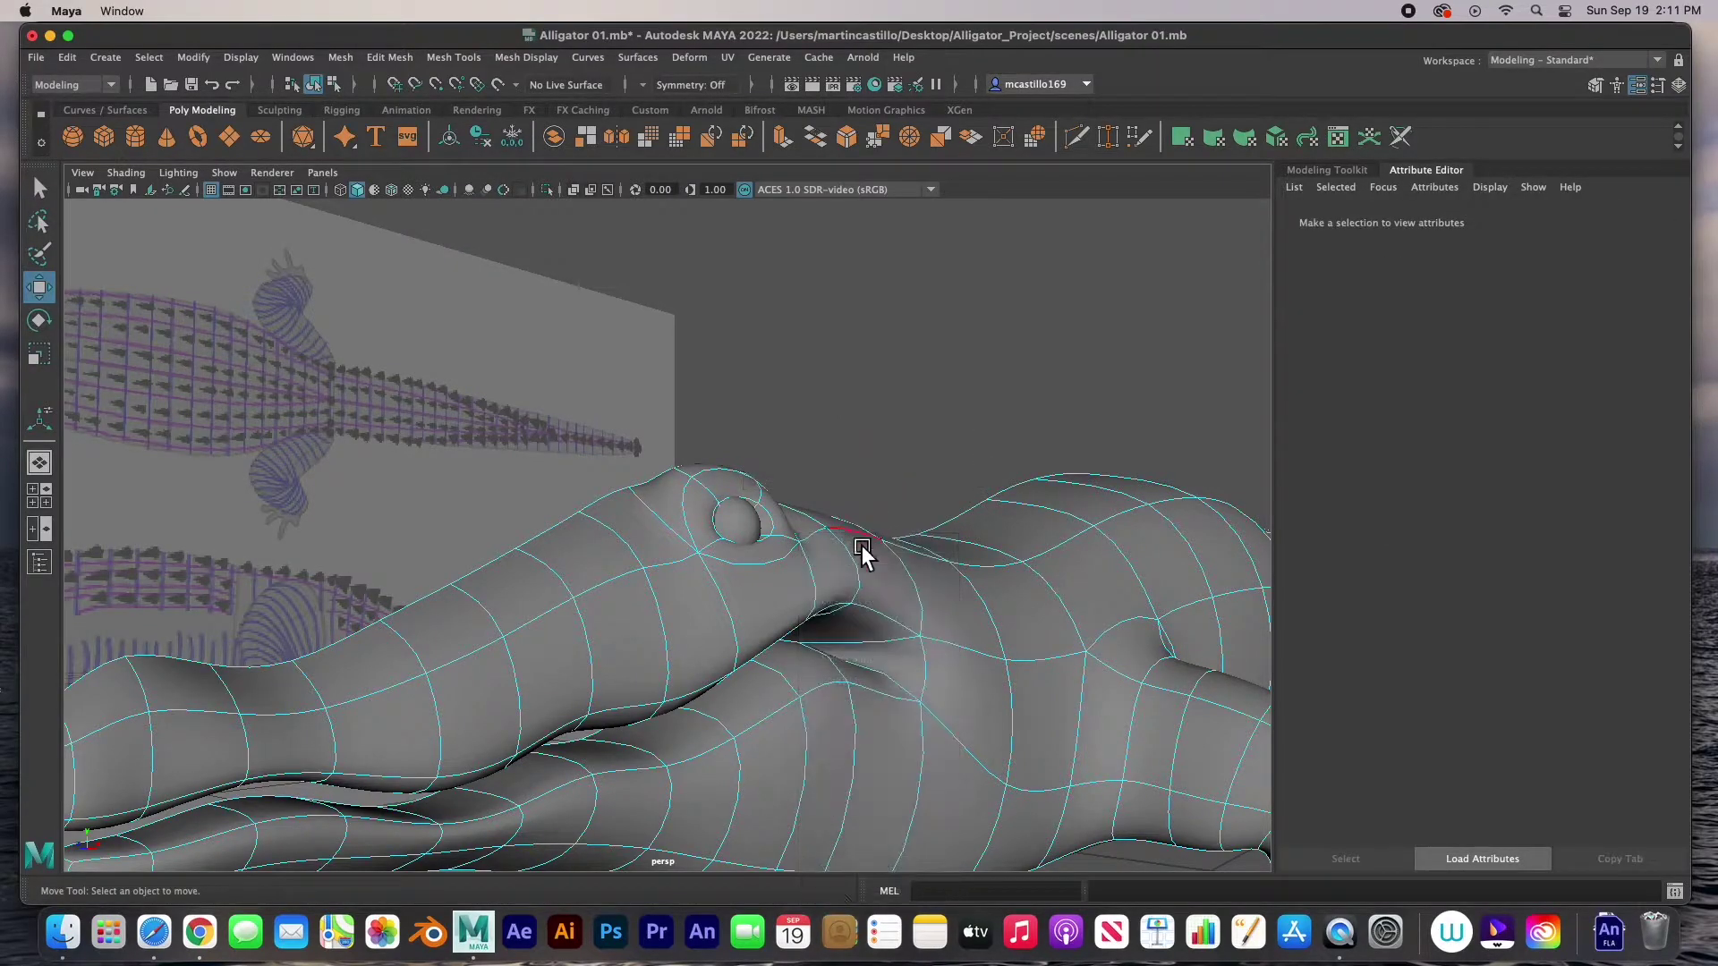
{"action": "double_click", "coordinate": [776, 648]}
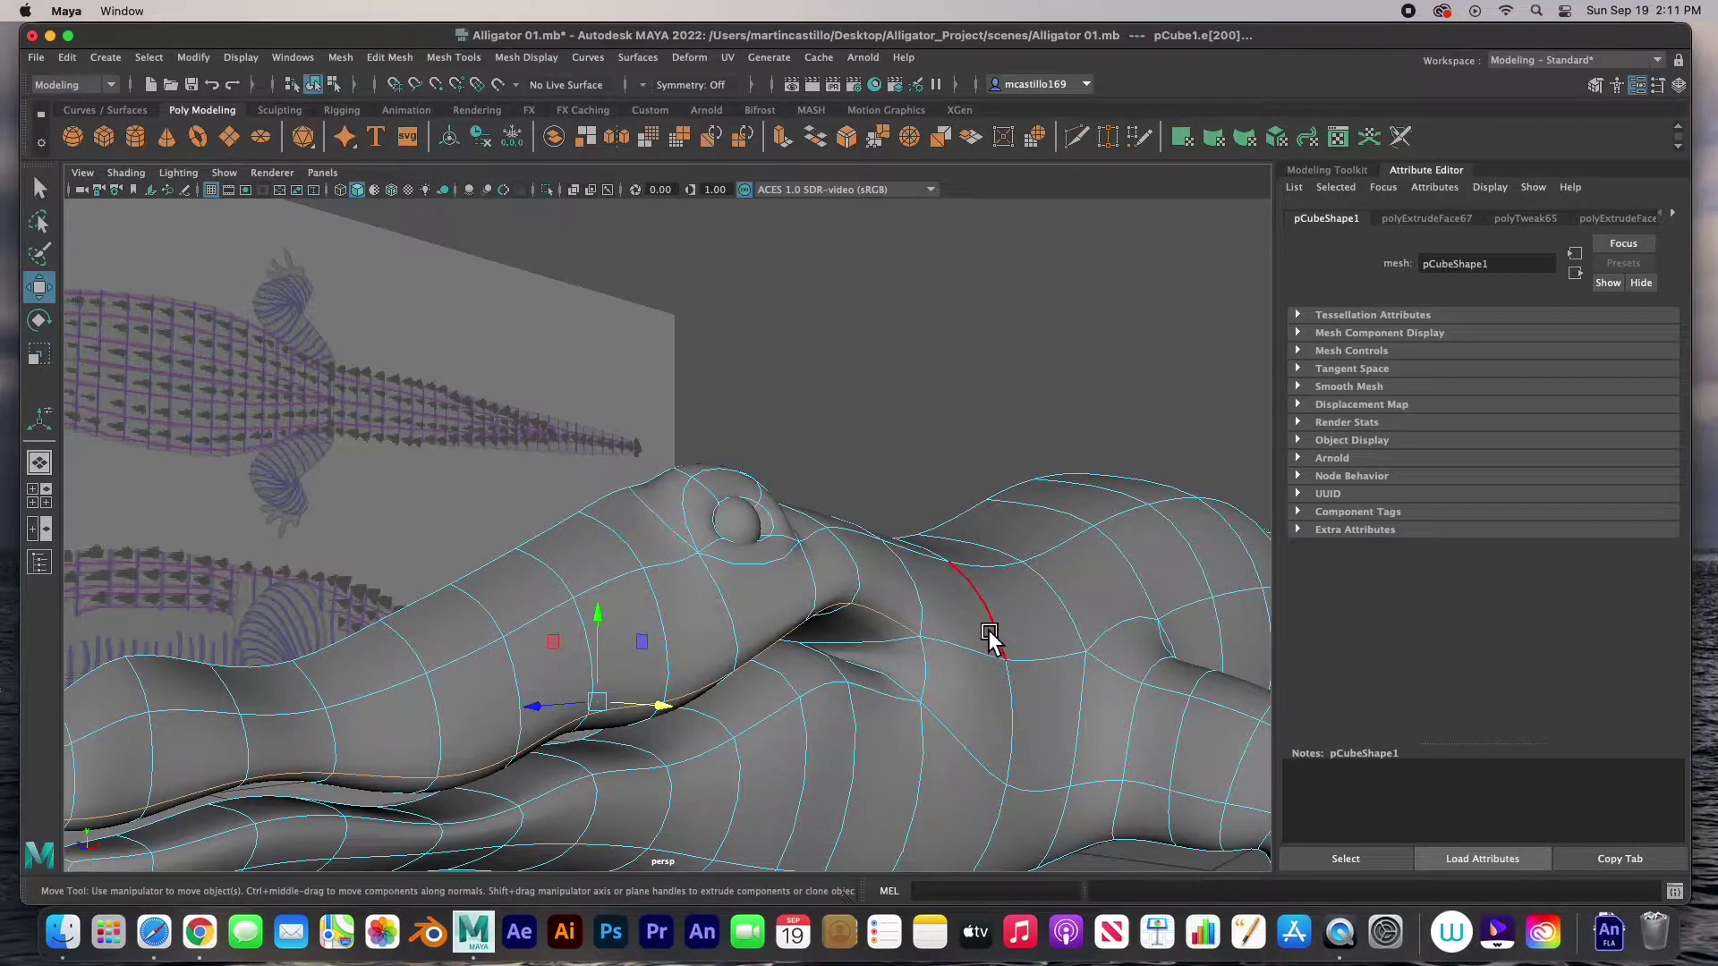
{"action": "left_click_drag", "start_coordinate": [717, 753], "coordinate": [803, 650], "text": "alt"}
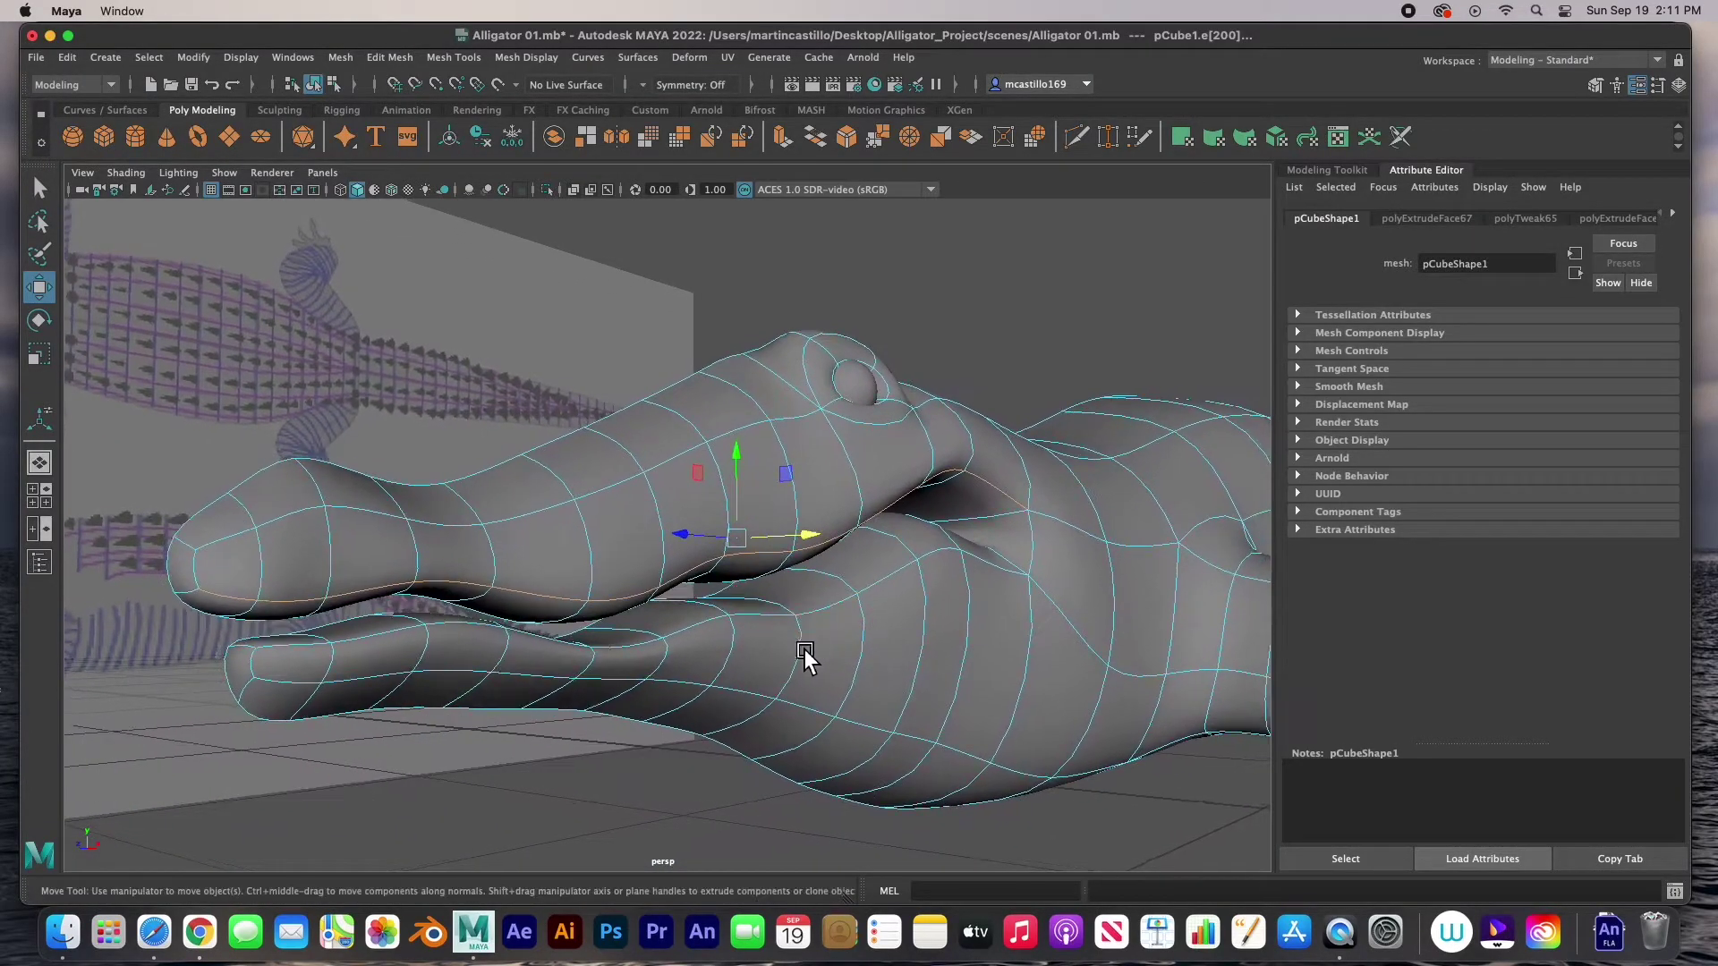
{"action": "double_click", "coordinate": [891, 581], "text": "shift"}
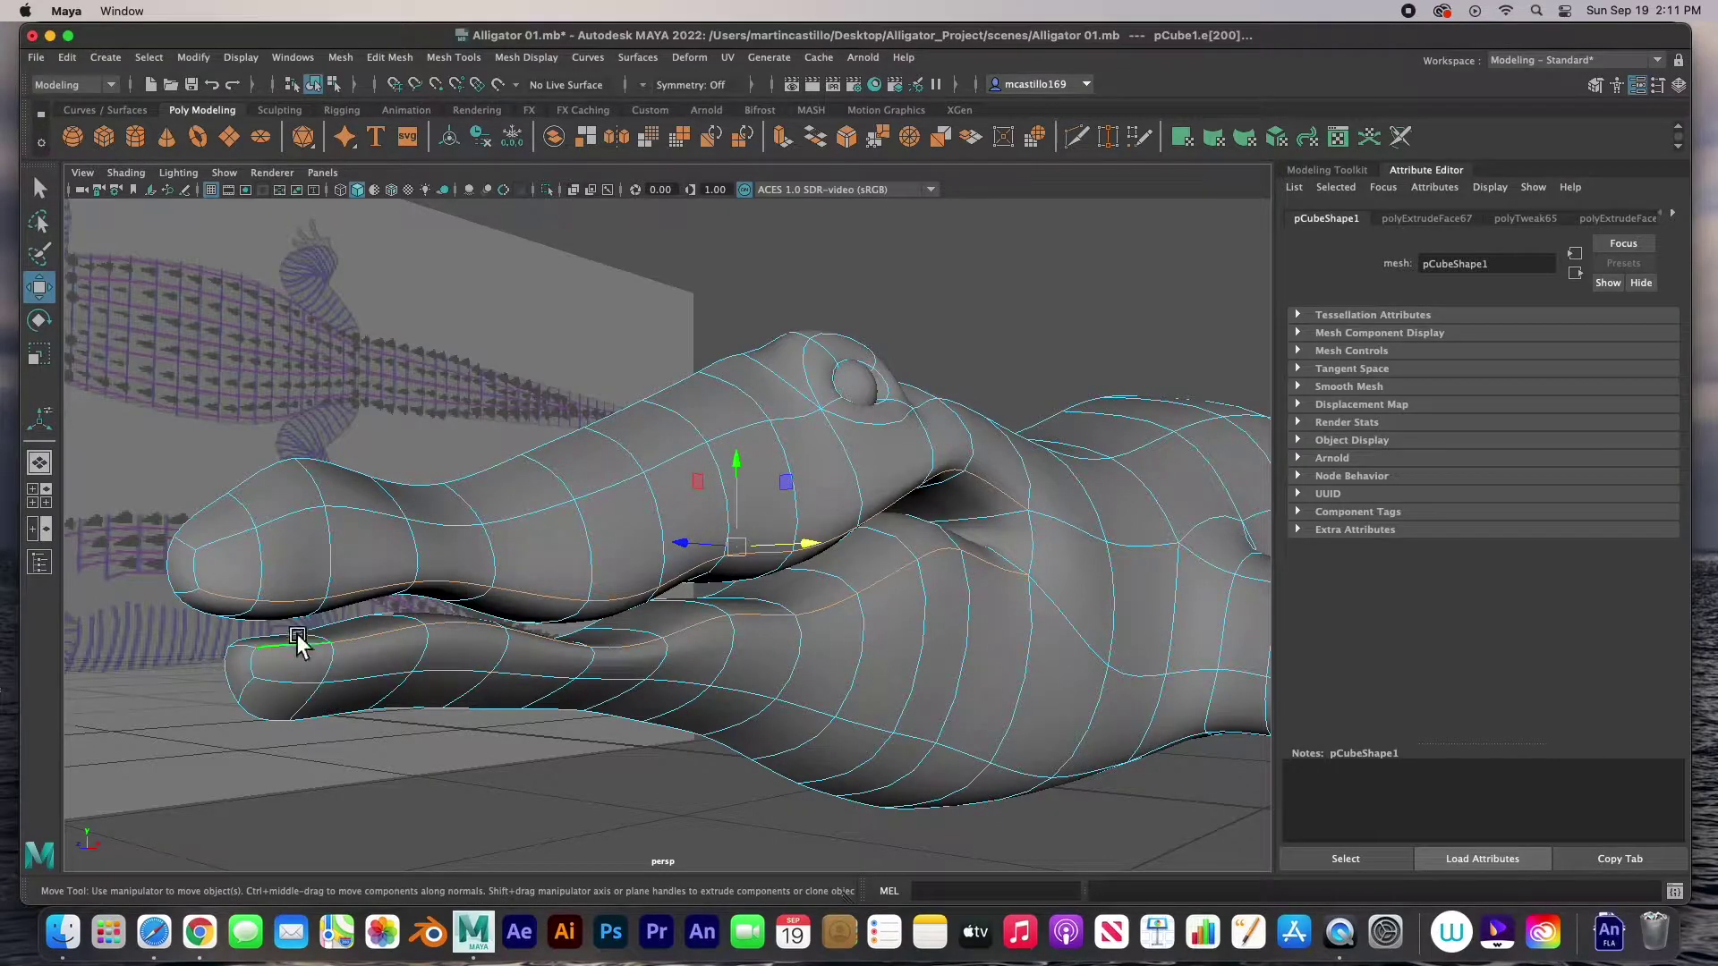
{"action": "double_click", "coordinate": [1037, 548], "text": "shift"}
{"action": "double_click", "coordinate": [193, 594], "text": "shift"}
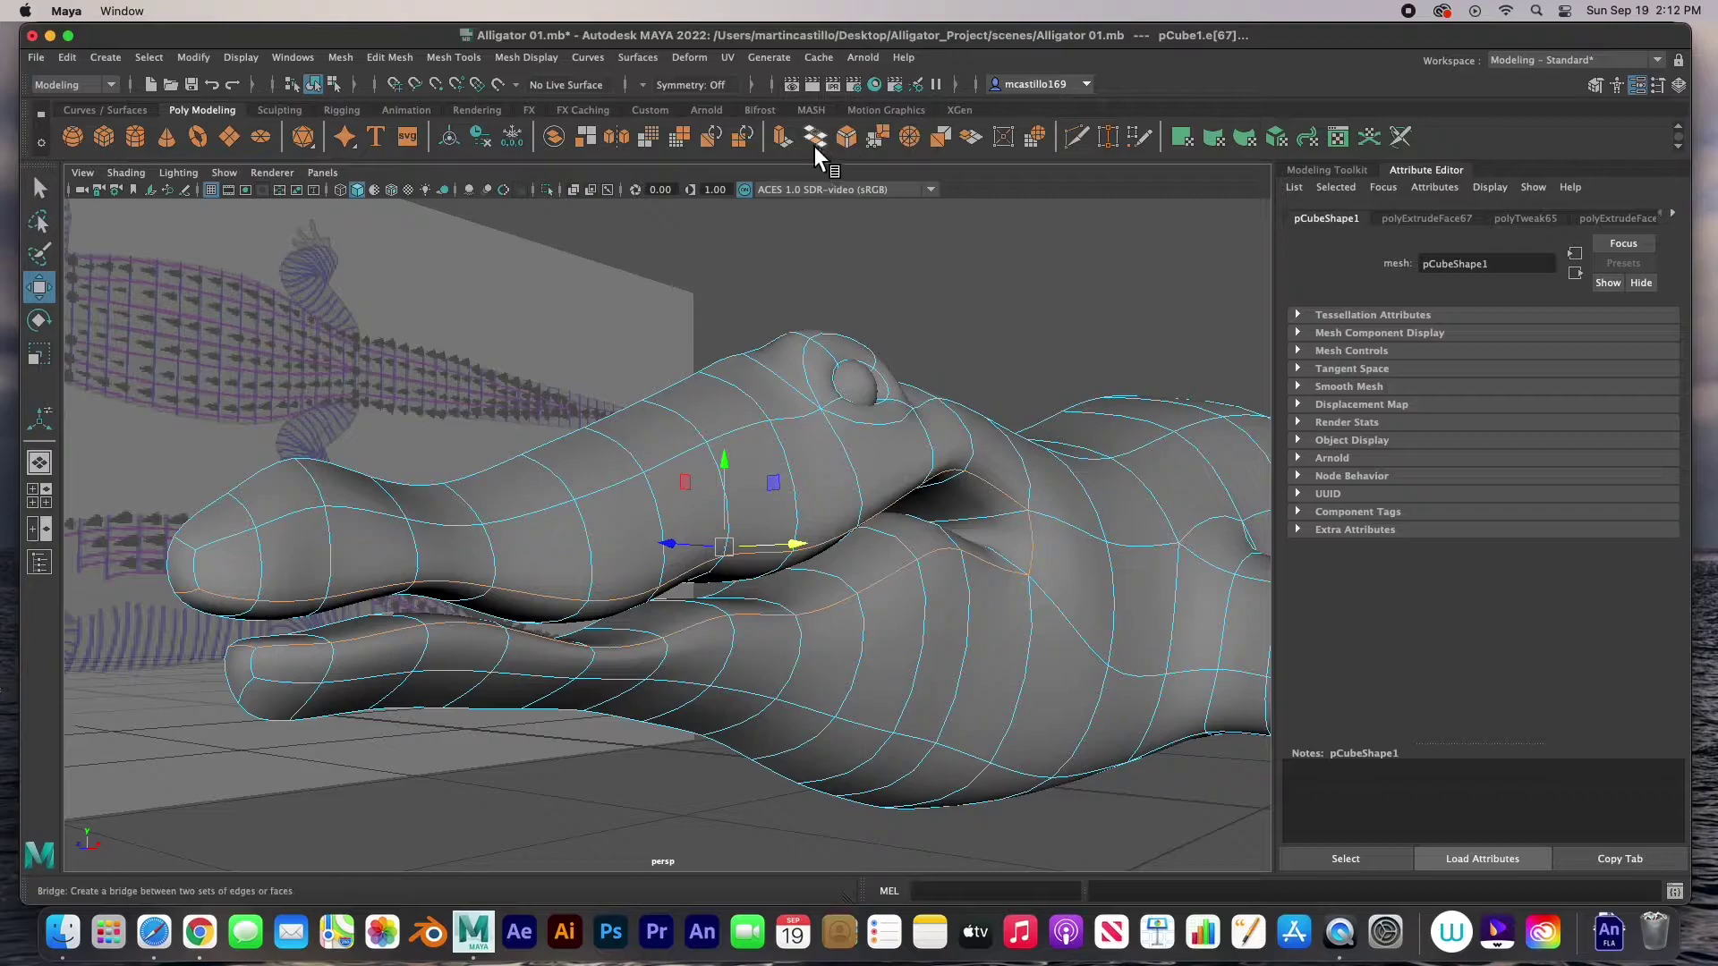
- Bevel the selected mouth edges to carve the mouth crease, then clear the selection
{"action": "left_click", "coordinate": [866, 138]}
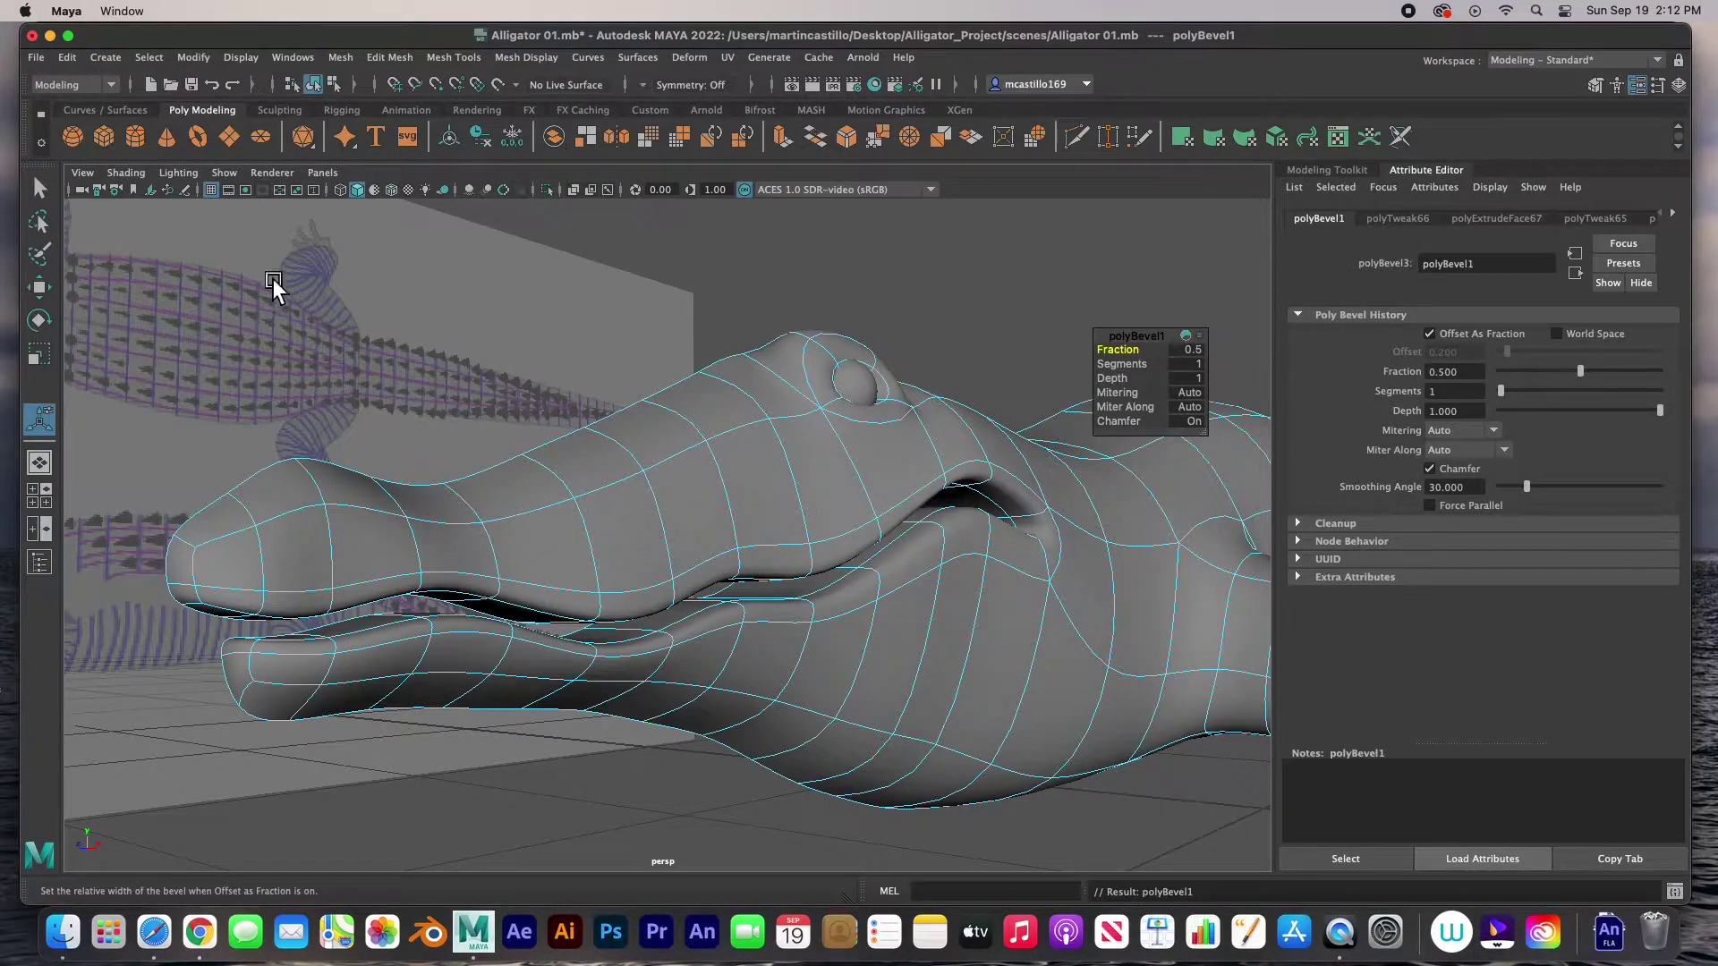
{"action": "left_click", "coordinate": [39, 186]}
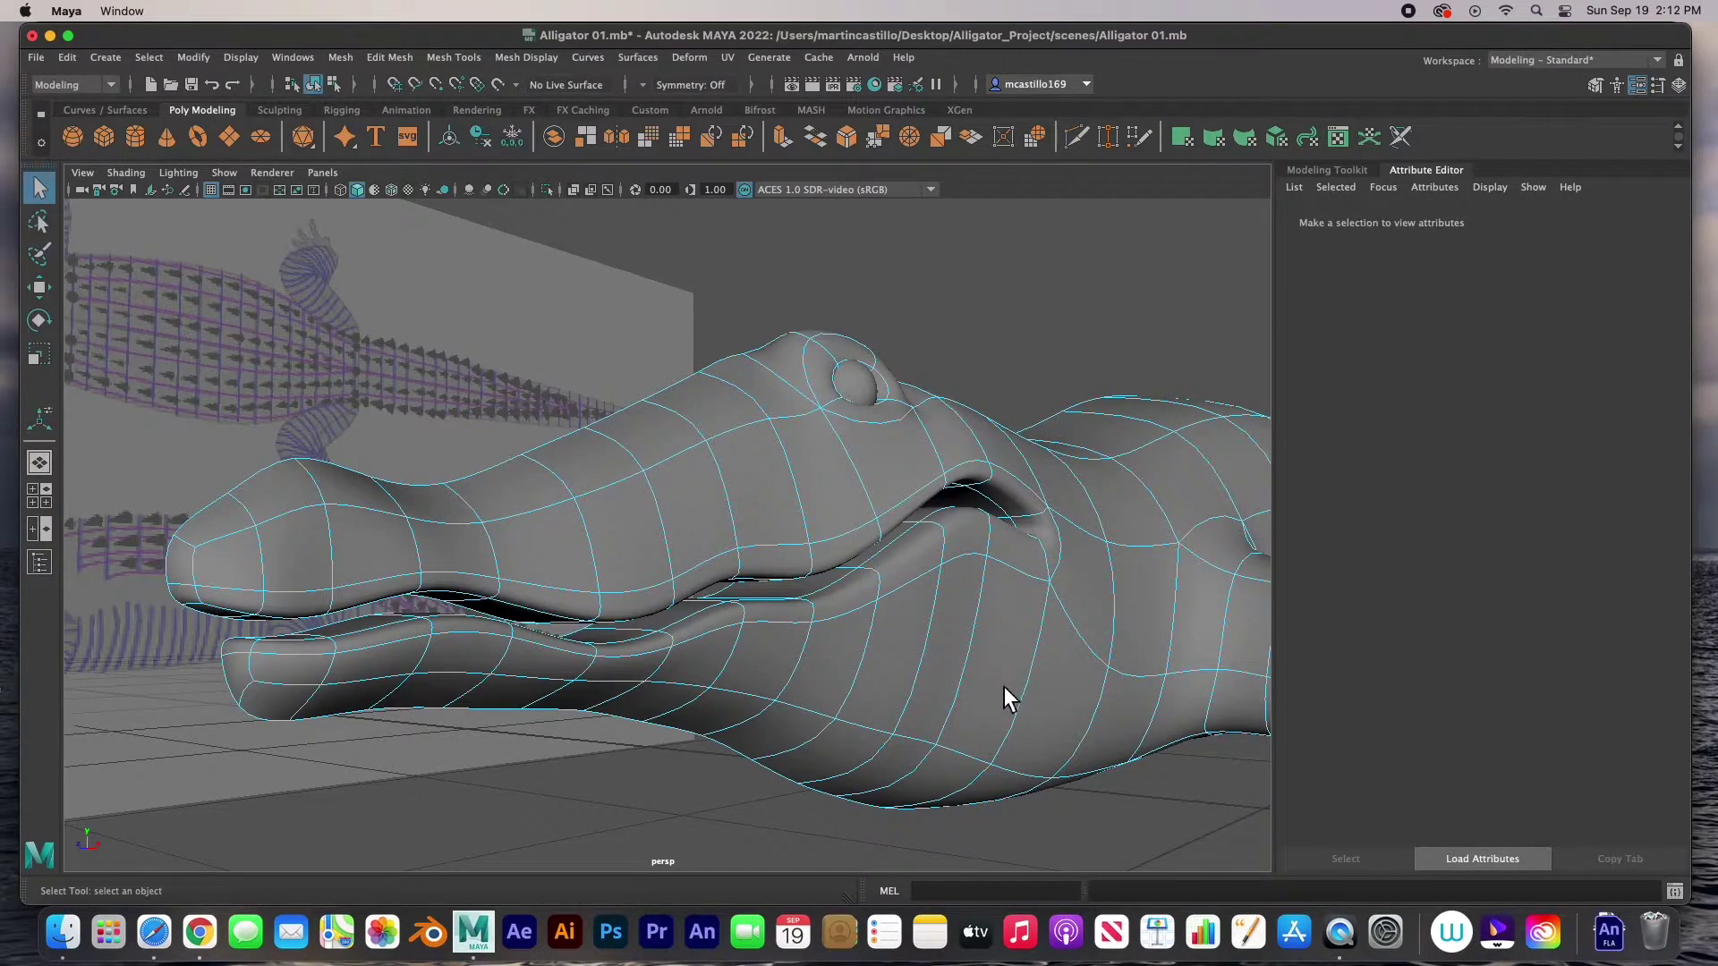
{"action": "mouse_move", "coordinate": [968, 618]}
{"action": "left_mouse_down", "text": "alt"}
{"action": "mouse_move", "coordinate": [840, 632]}
{"action": "mouse_move", "coordinate": [763, 616]}
{"action": "mouse_move", "coordinate": [863, 567]}
{"action": "mouse_move", "coordinate": [948, 595]}
{"action": "left_mouse_up", "text": "alt"}
- Add a new polygon cube, pCube2, beside the alligator's head
{"action": "left_click_drag", "start_coordinate": [1015, 612], "coordinate": [1043, 635], "text": "alt"}
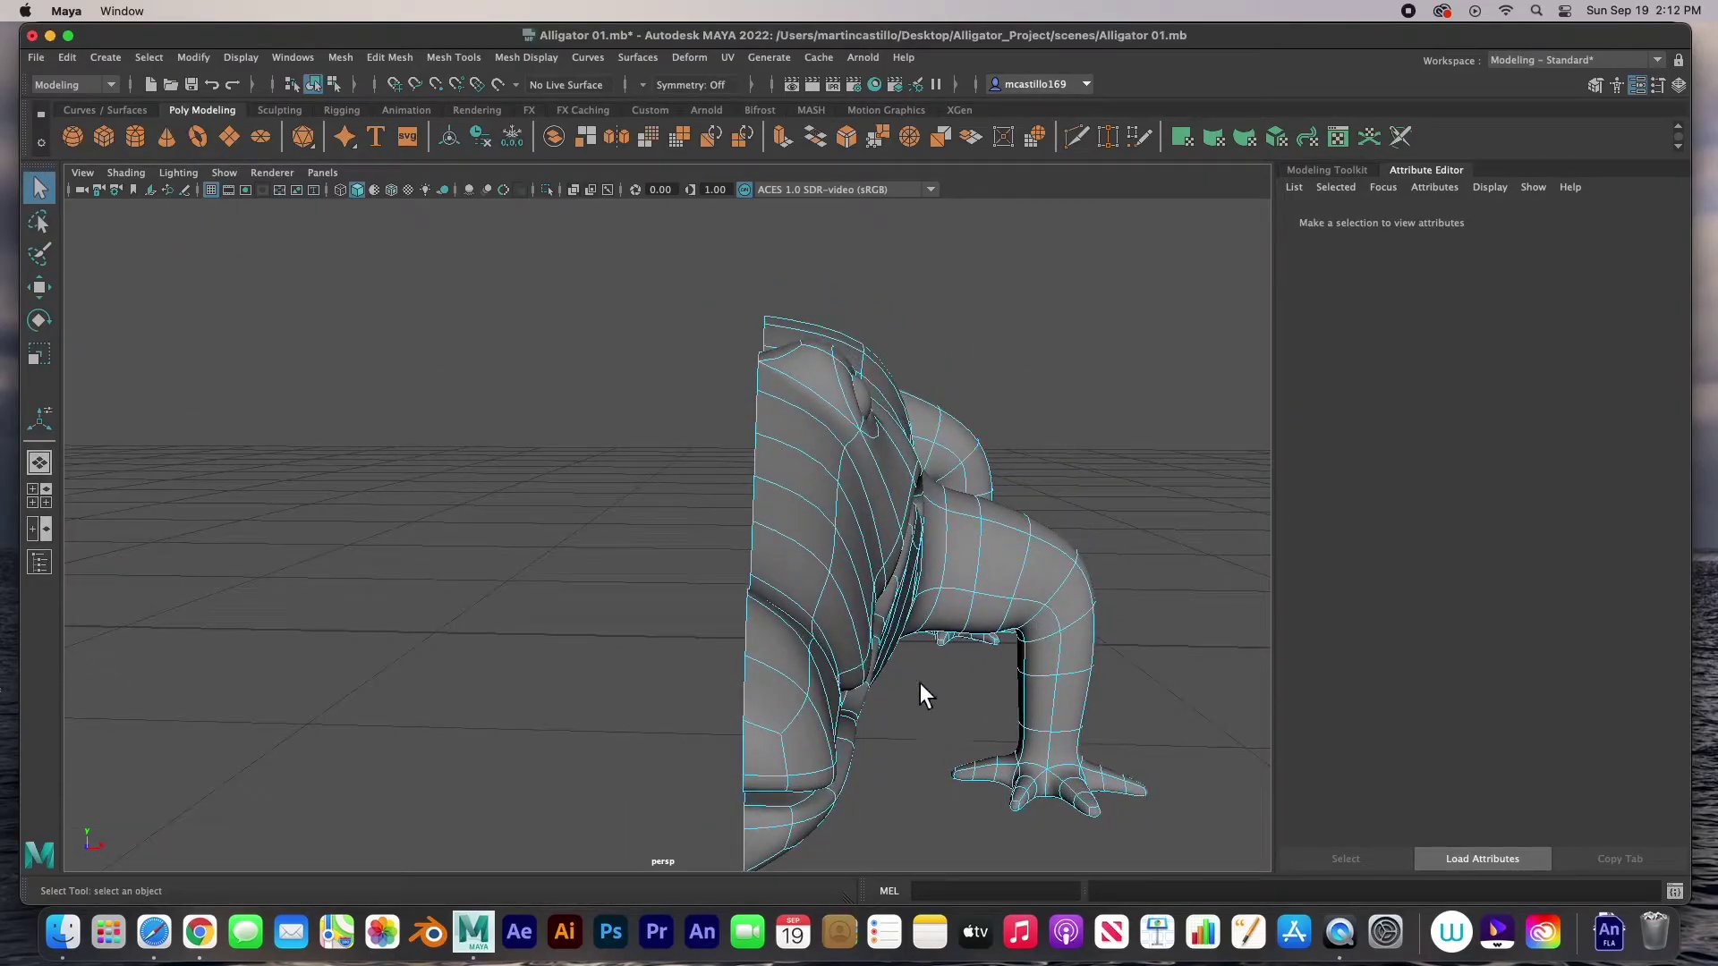
{"action": "left_click_drag", "start_coordinate": [1073, 561], "coordinate": [914, 577], "text": "alt"}
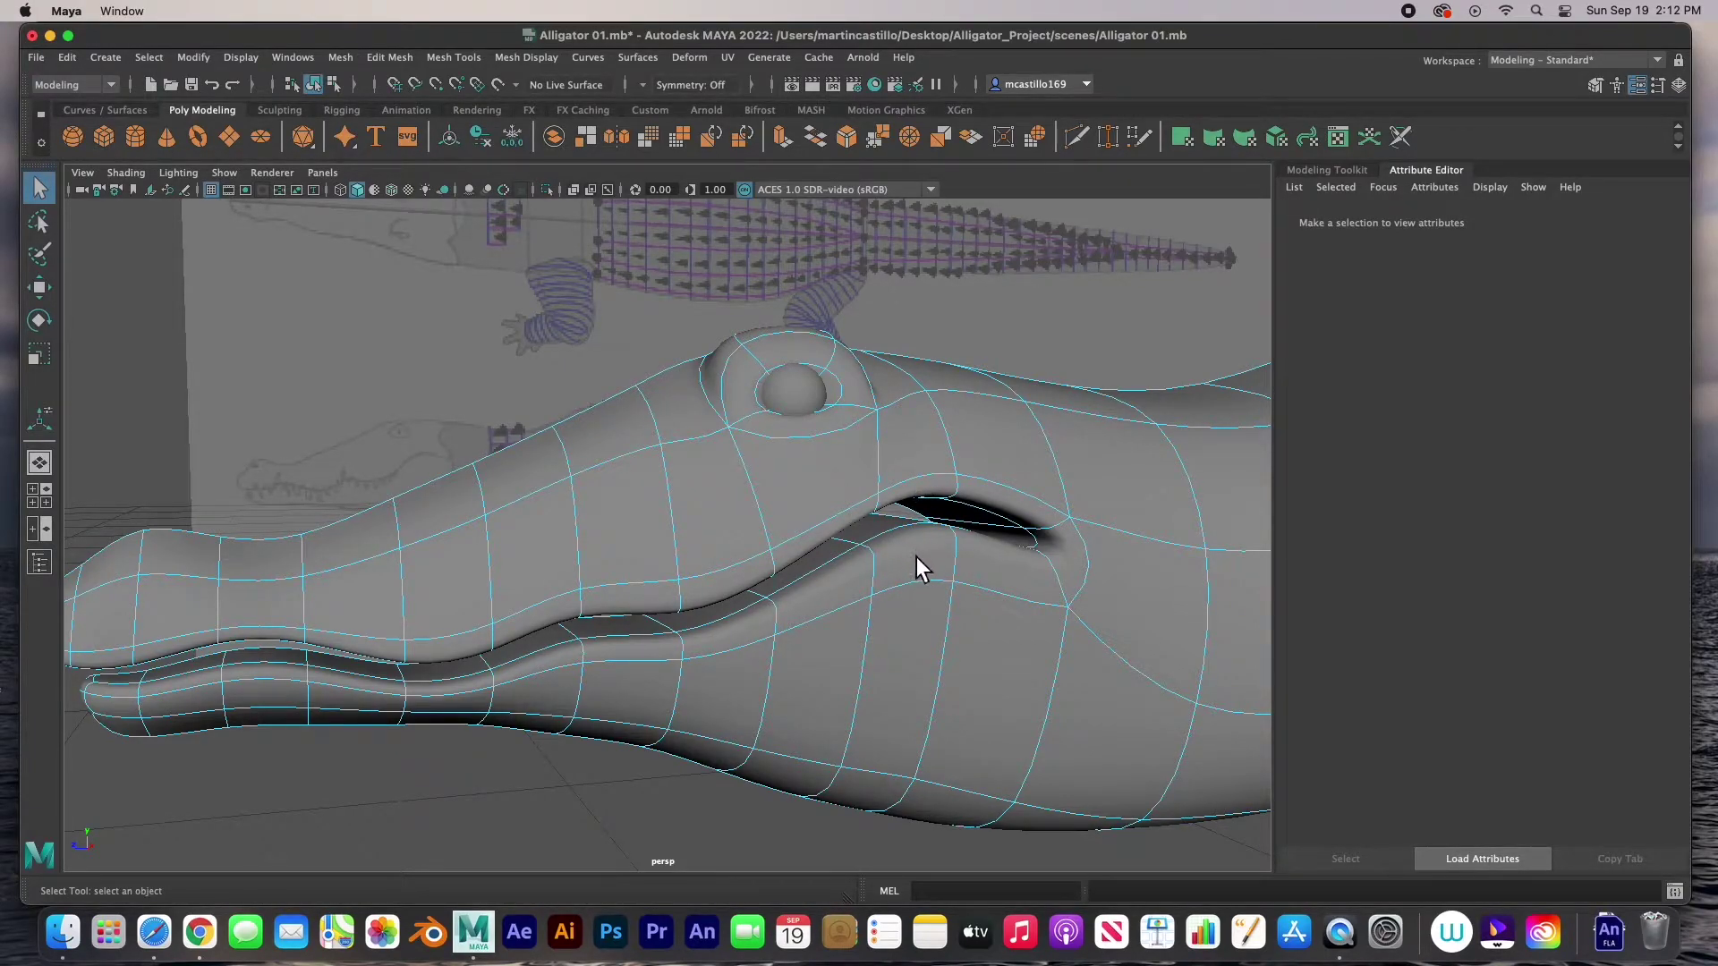
{"action": "left_click", "coordinate": [105, 138]}
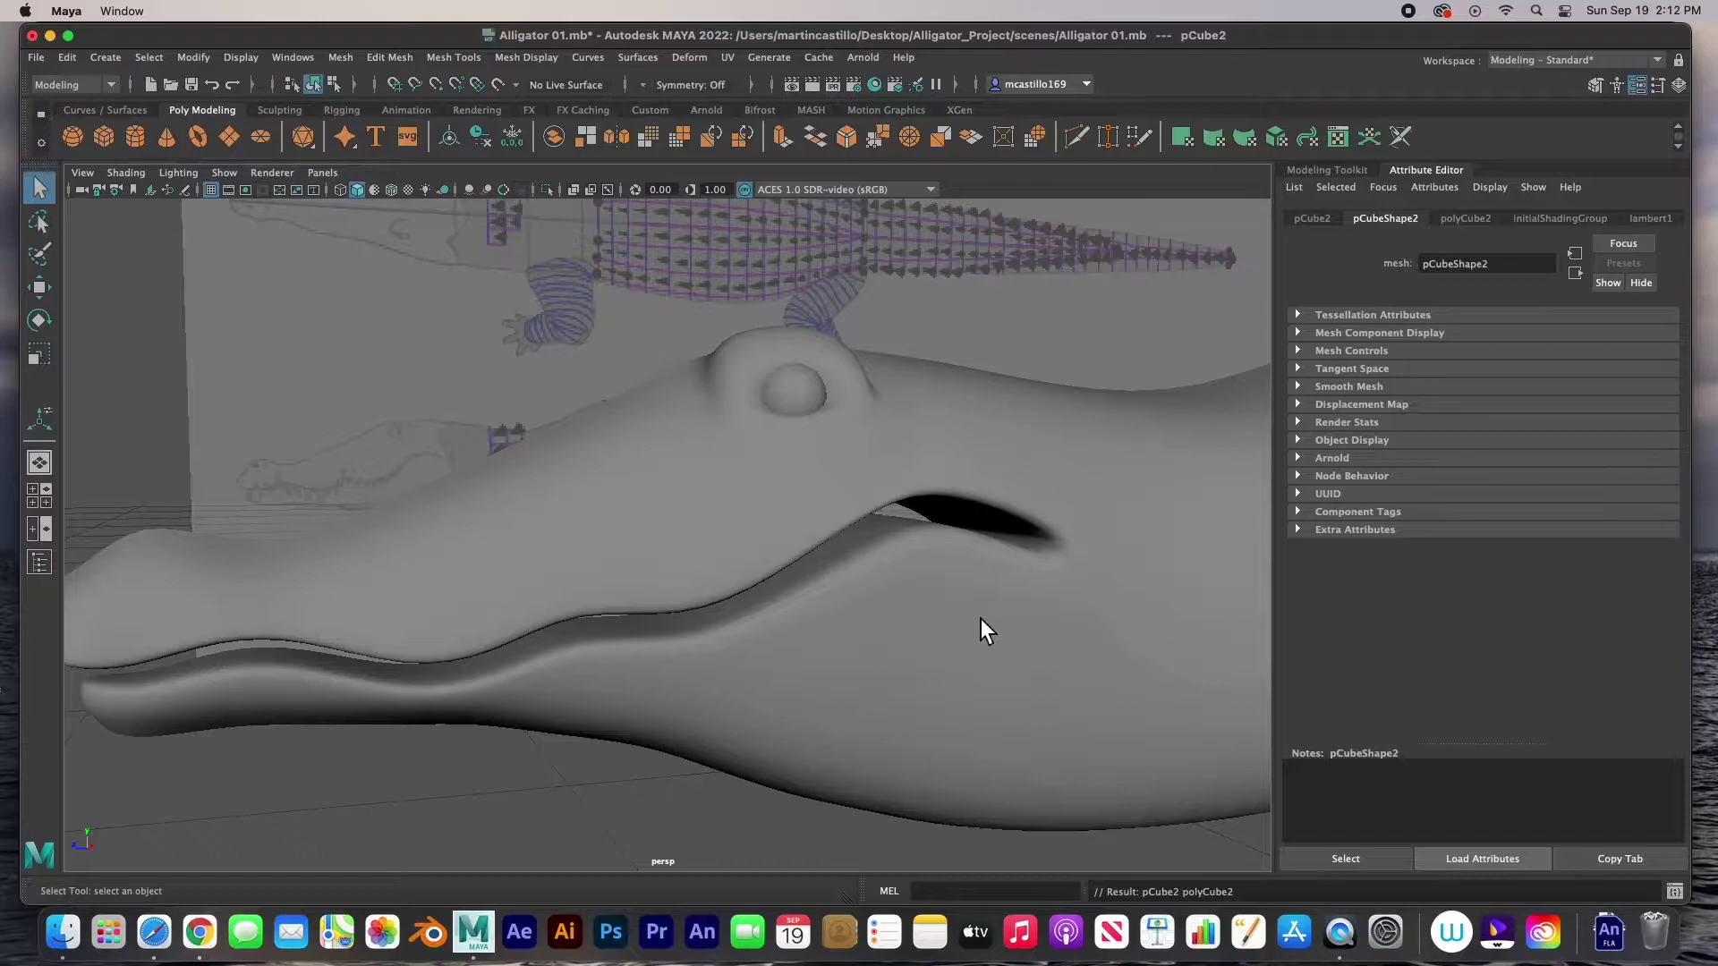
- Frame the new cube and move it right, away from the alligator
{"action": "key", "text": "f"}
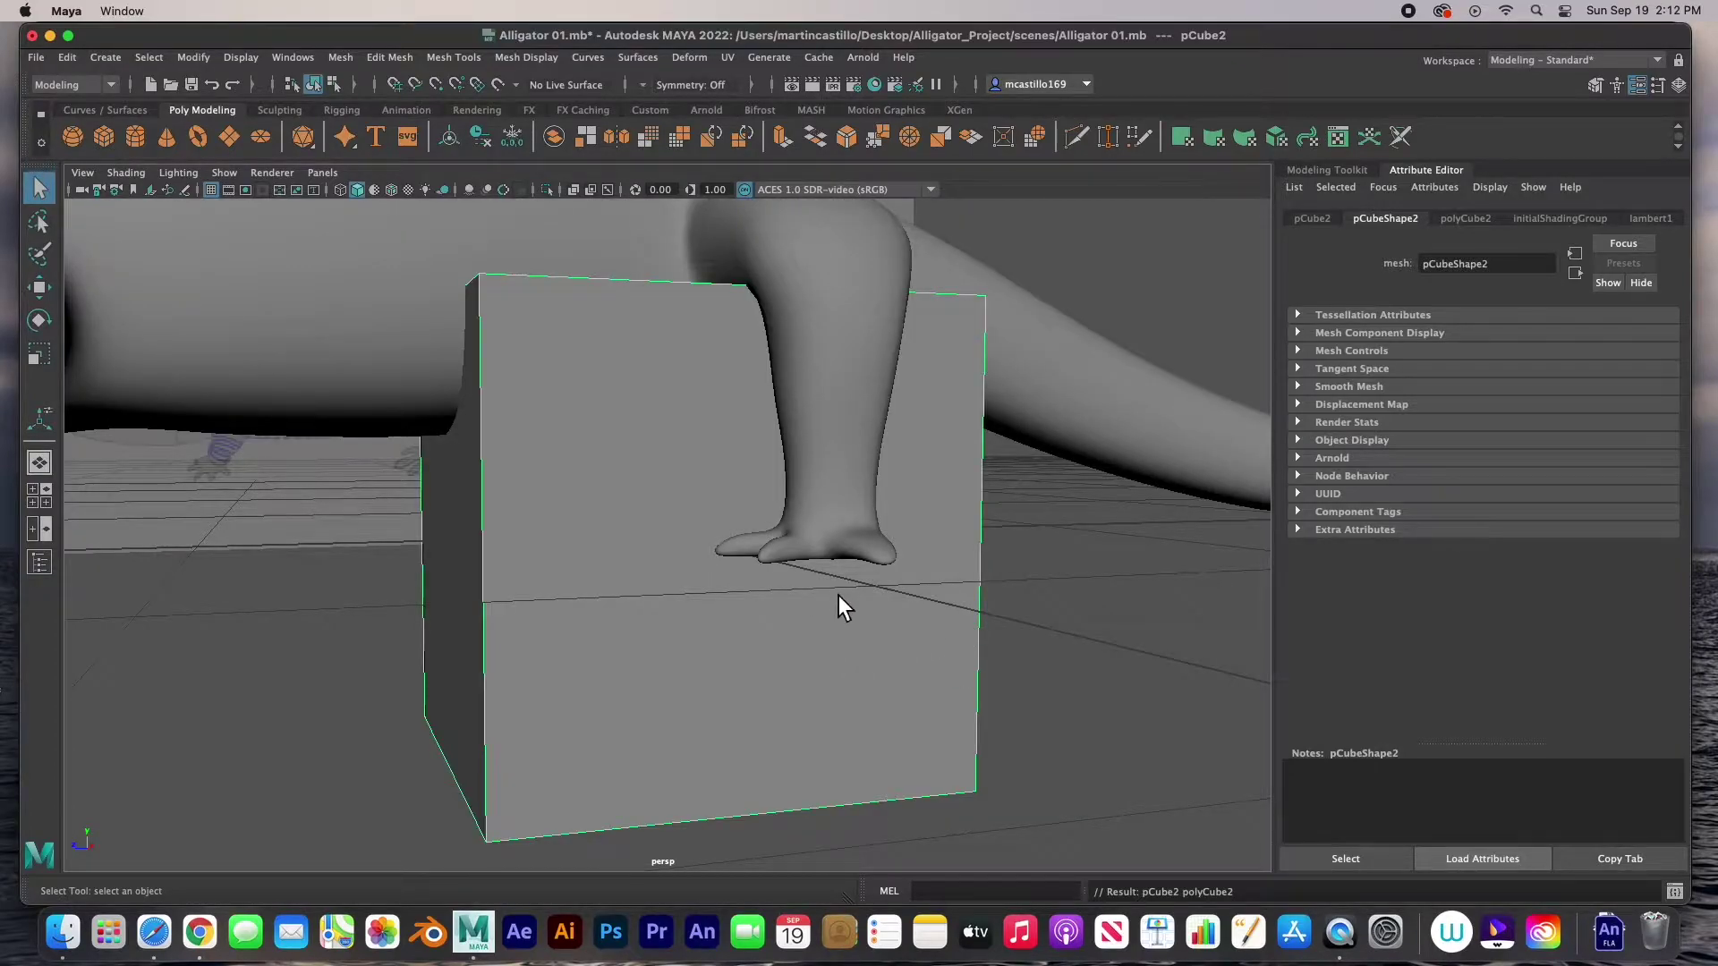
{"action": "right_click_drag", "start_coordinate": [851, 621], "coordinate": [468, 836], "text": "alt"}
{"action": "right_click_drag", "start_coordinate": [801, 611], "coordinate": [579, 740], "text": "alt"}
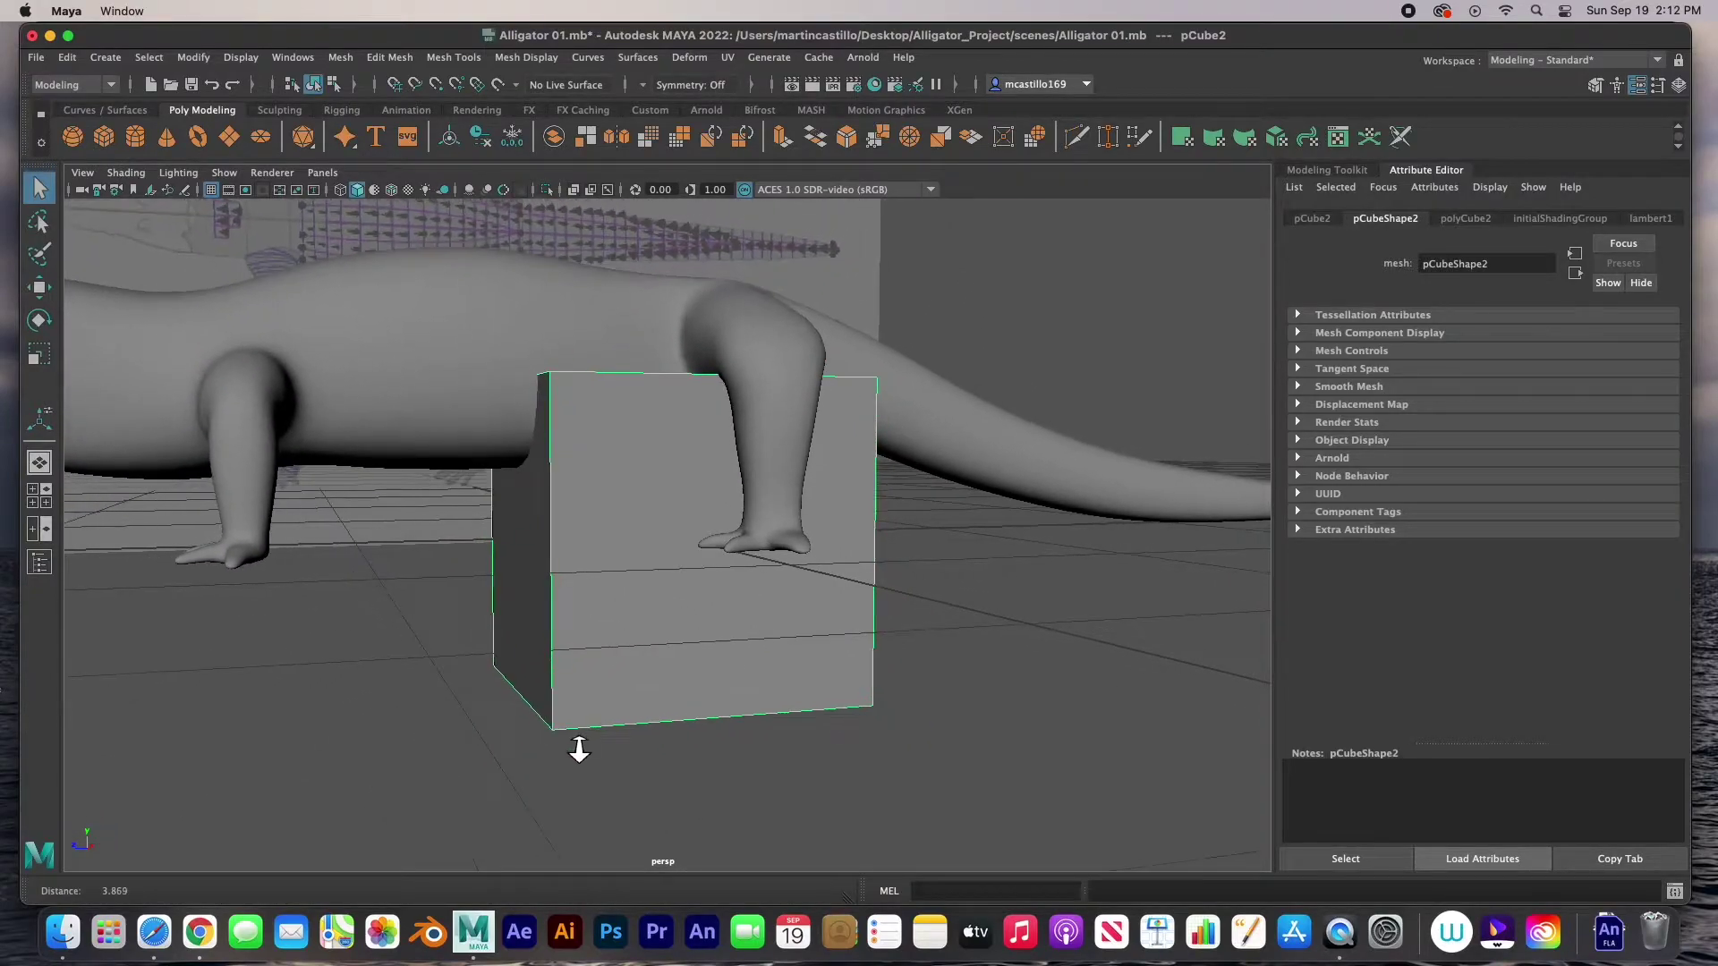
{"action": "right_click_drag", "start_coordinate": [844, 595], "coordinate": [640, 677], "text": "alt"}
{"action": "left_click_drag", "start_coordinate": [422, 683], "coordinate": [630, 677], "text": "alt"}
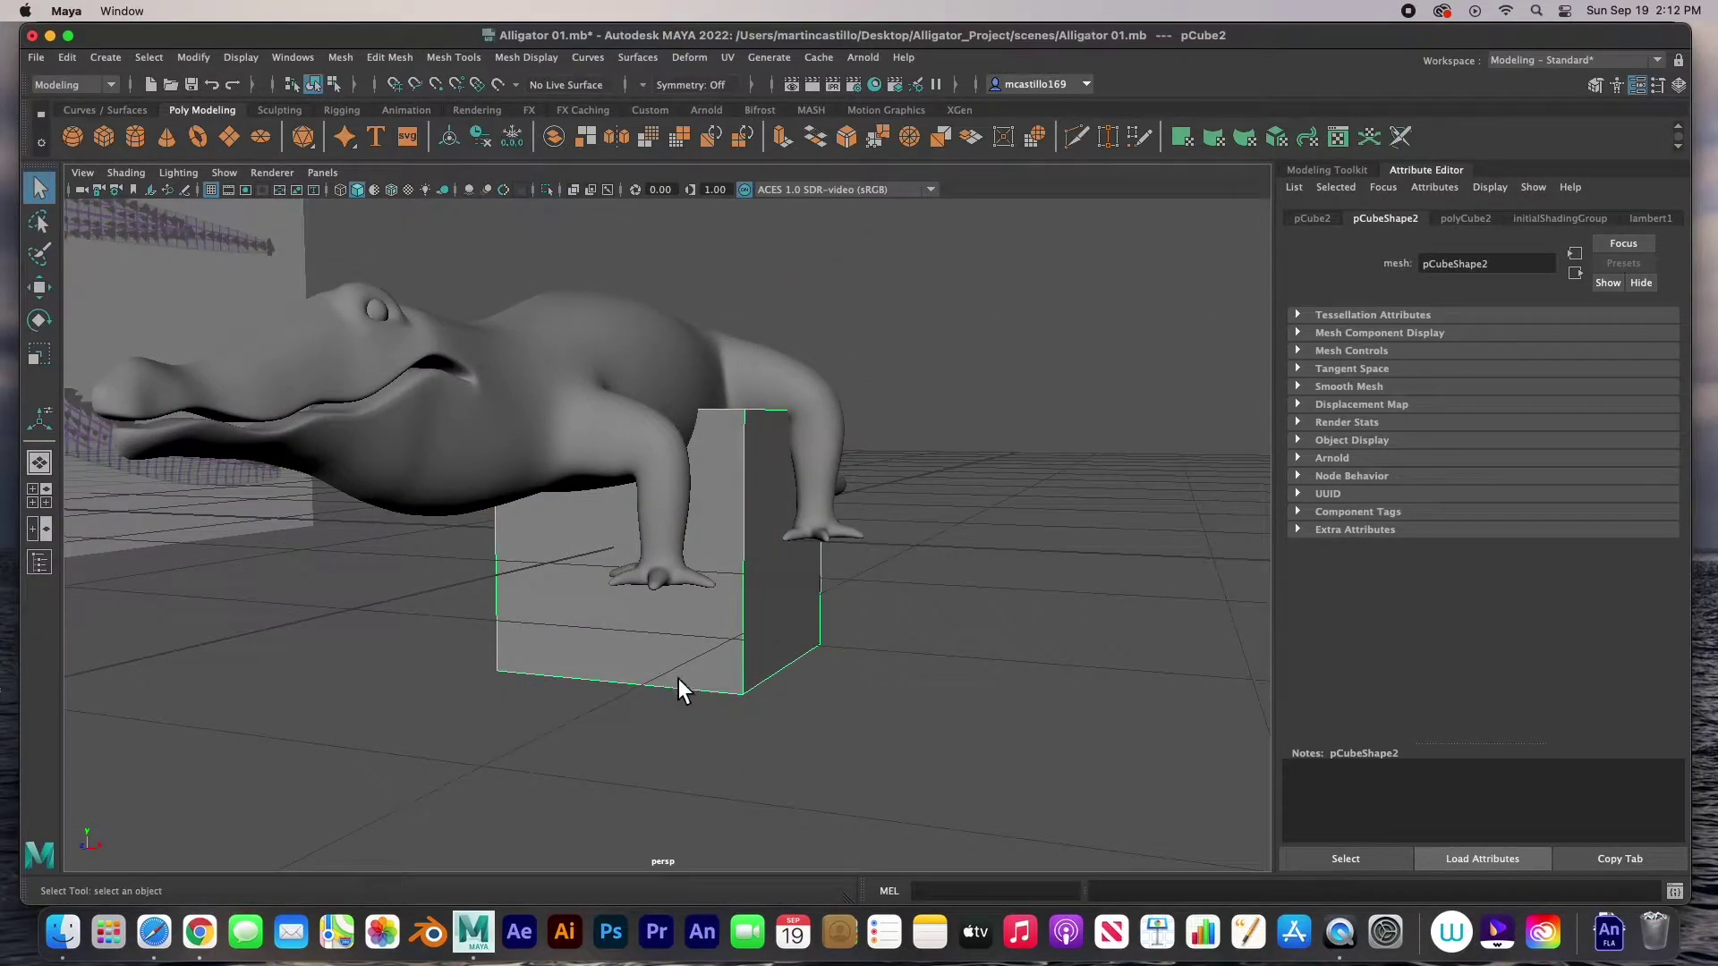
{"action": "key", "text": "w"}
{"action": "left_click_drag", "start_coordinate": [769, 544], "coordinate": [1179, 533]}
- Scale the cube into a narrow upright block (0.156, 0.335, 0.156) with 4 height subdivisions
{"action": "key", "text": "r"}
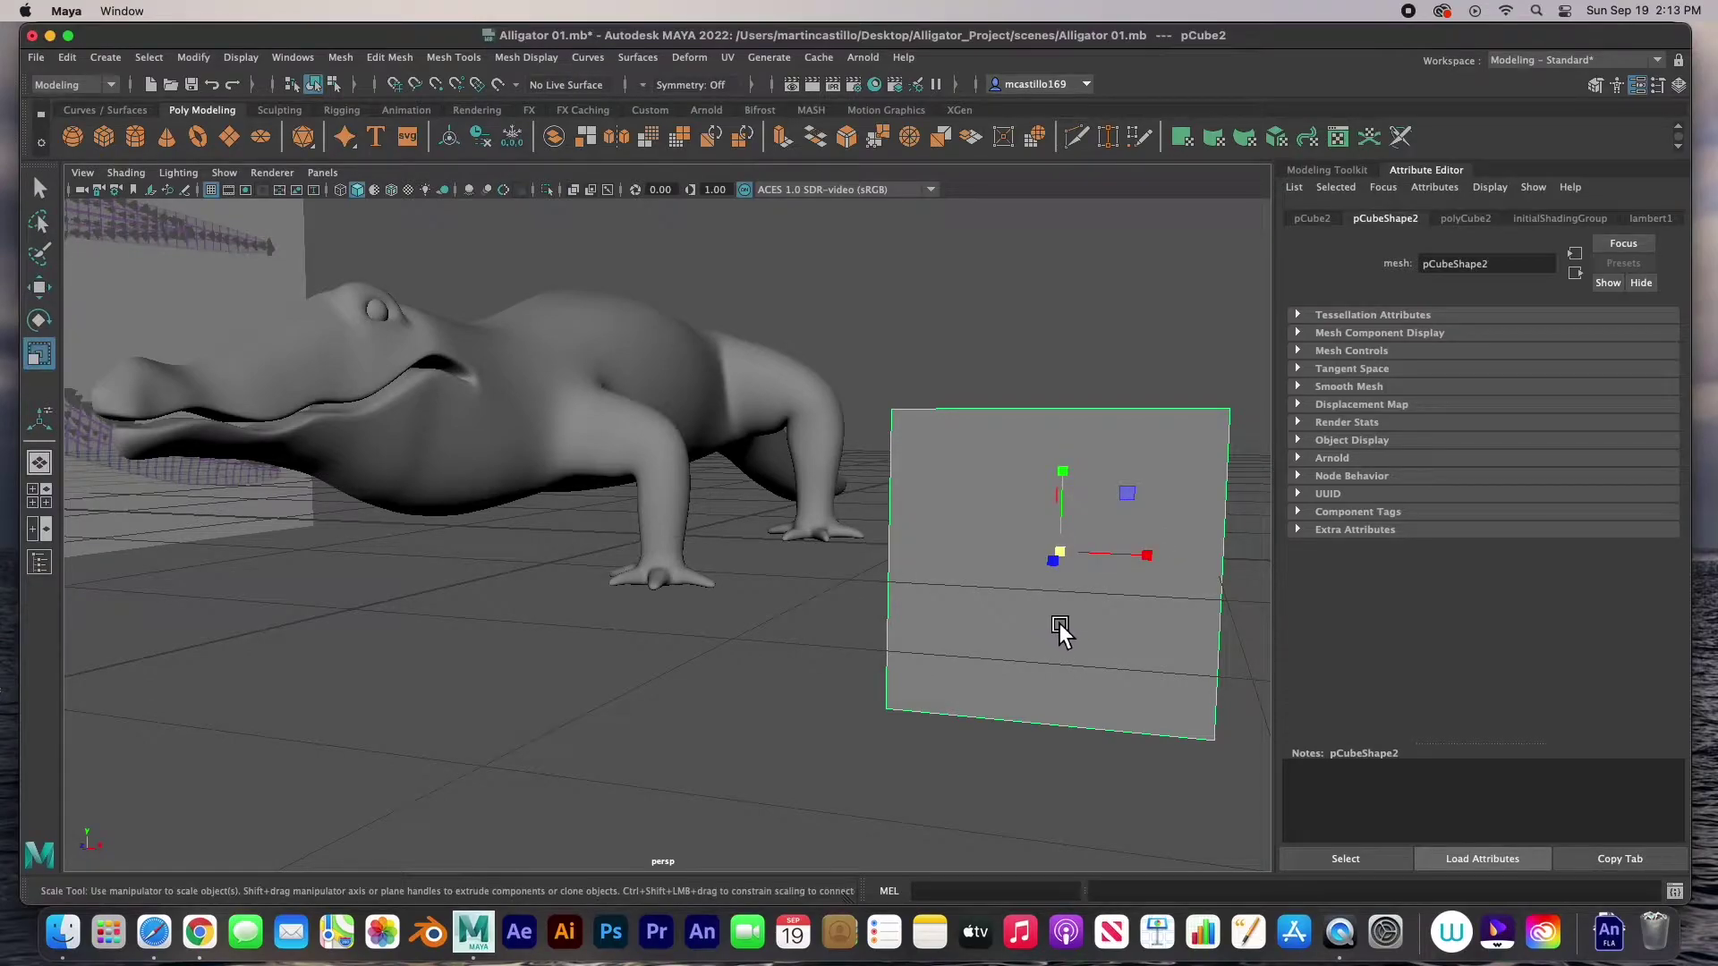
{"action": "left_click_drag", "start_coordinate": [1061, 553], "coordinate": [866, 634]}
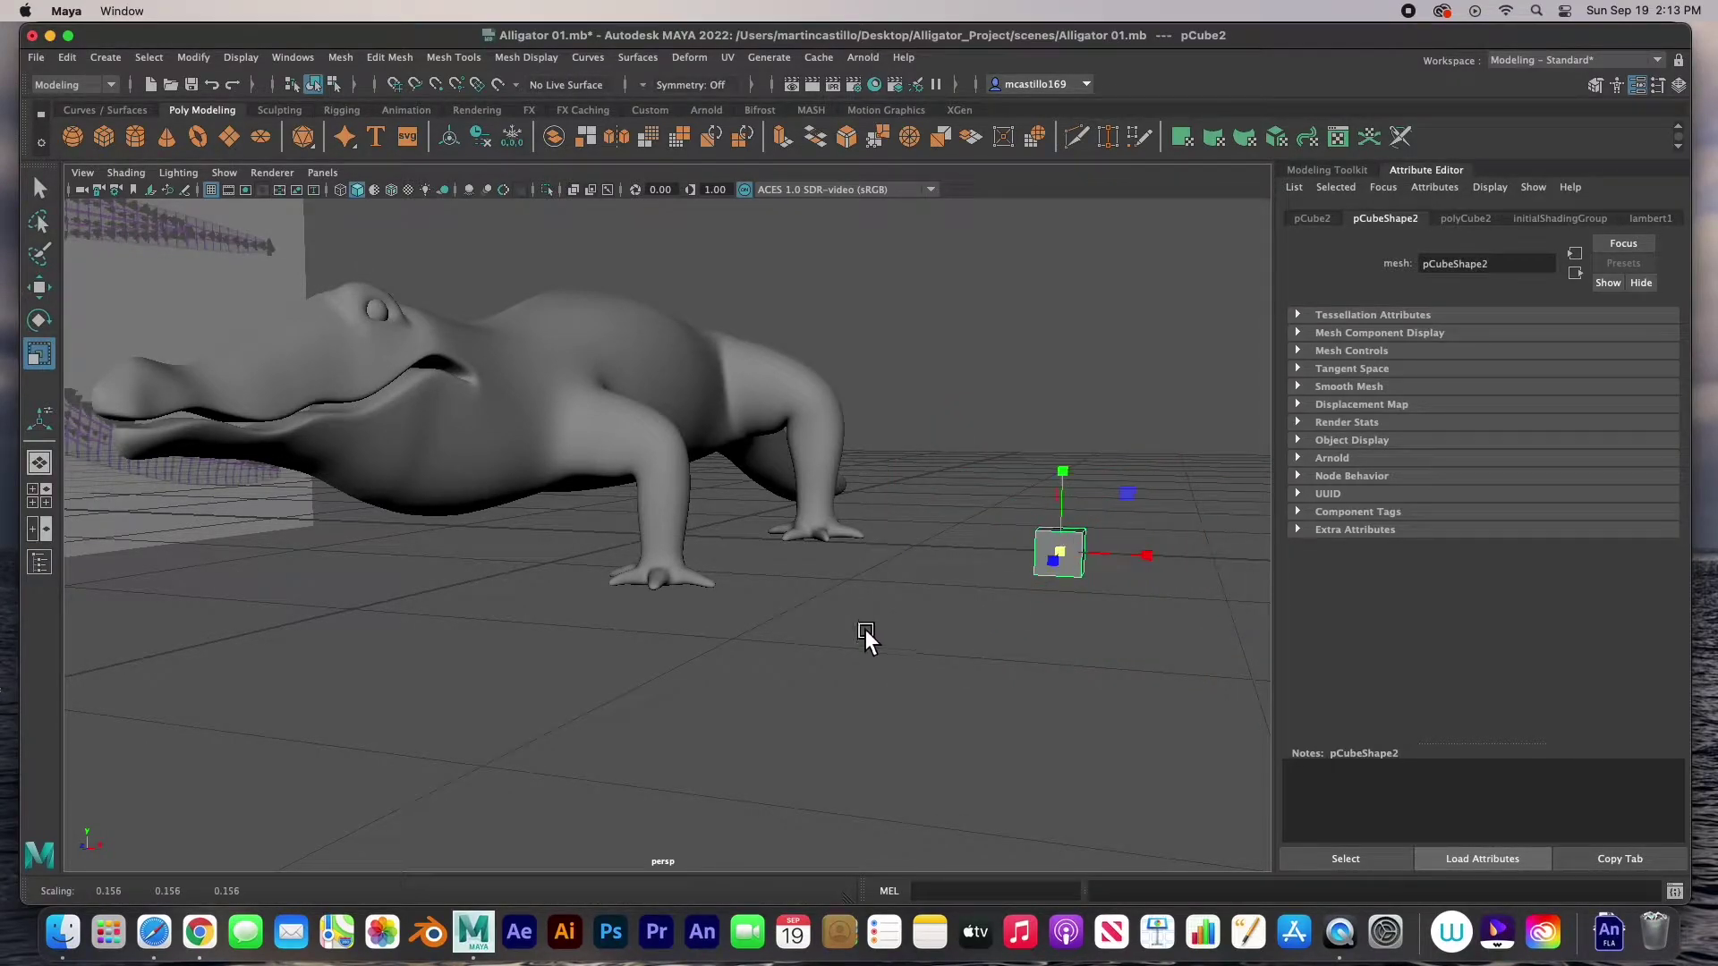
{"action": "left_click_drag", "start_coordinate": [1072, 475], "coordinate": [1073, 249]}
{"action": "left_click_drag", "start_coordinate": [1070, 475], "coordinate": [1066, 523]}
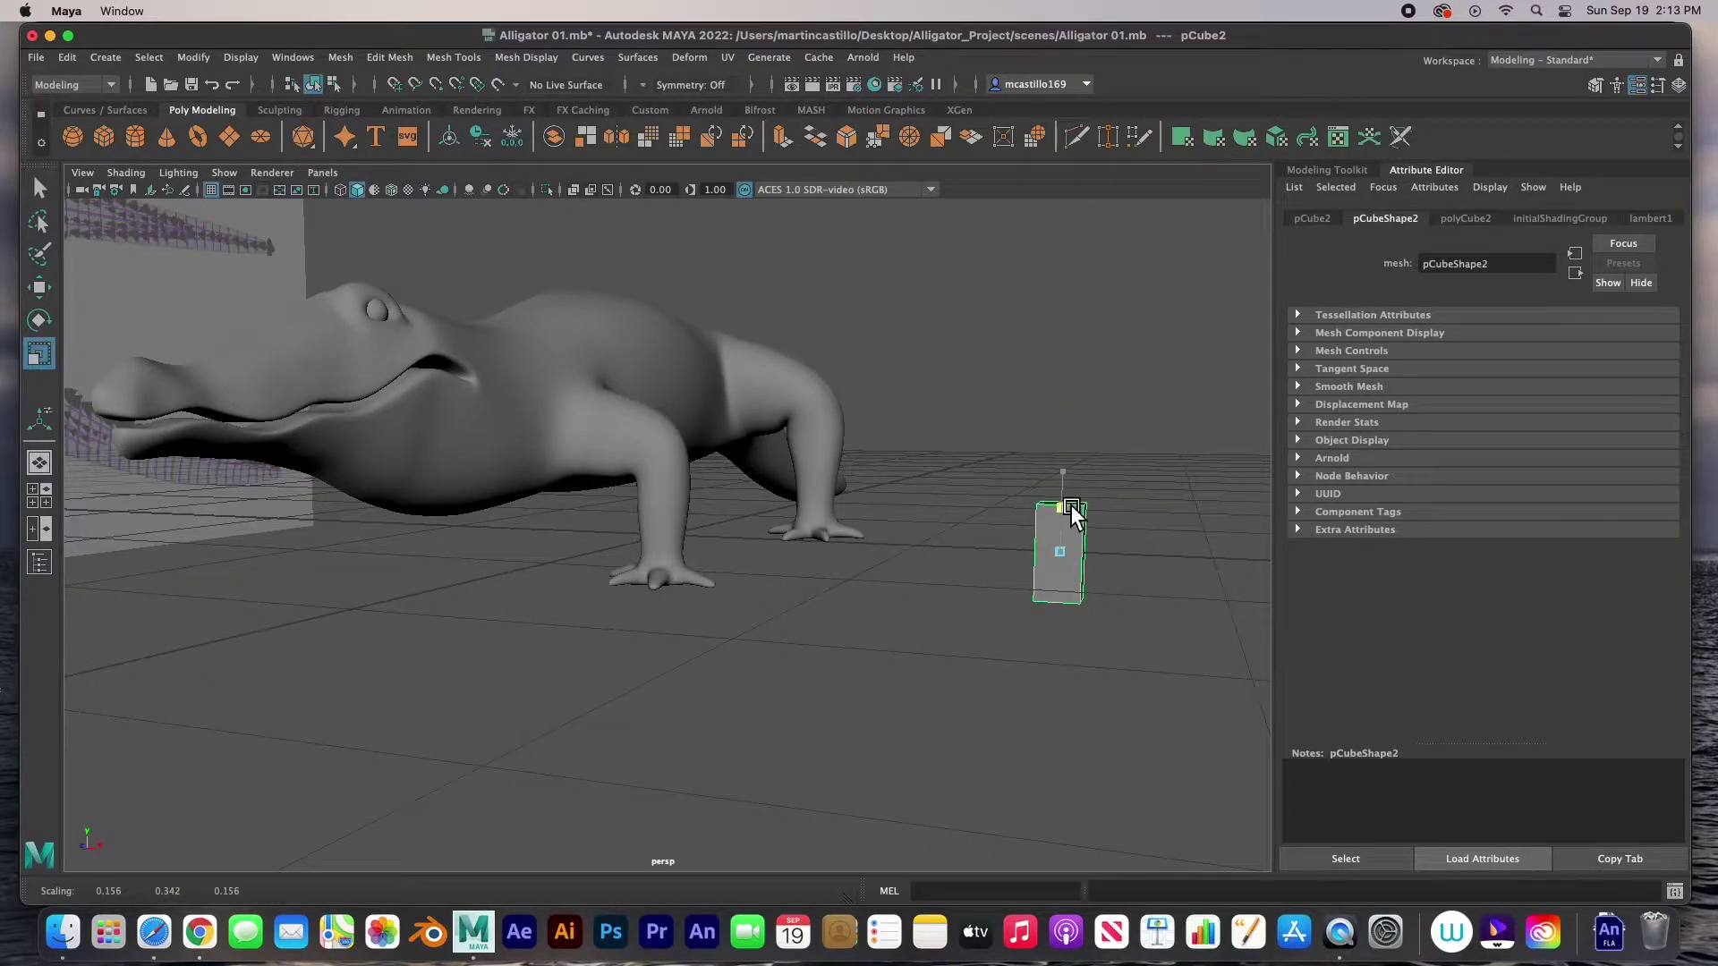
{"action": "left_click", "coordinate": [1467, 220]}
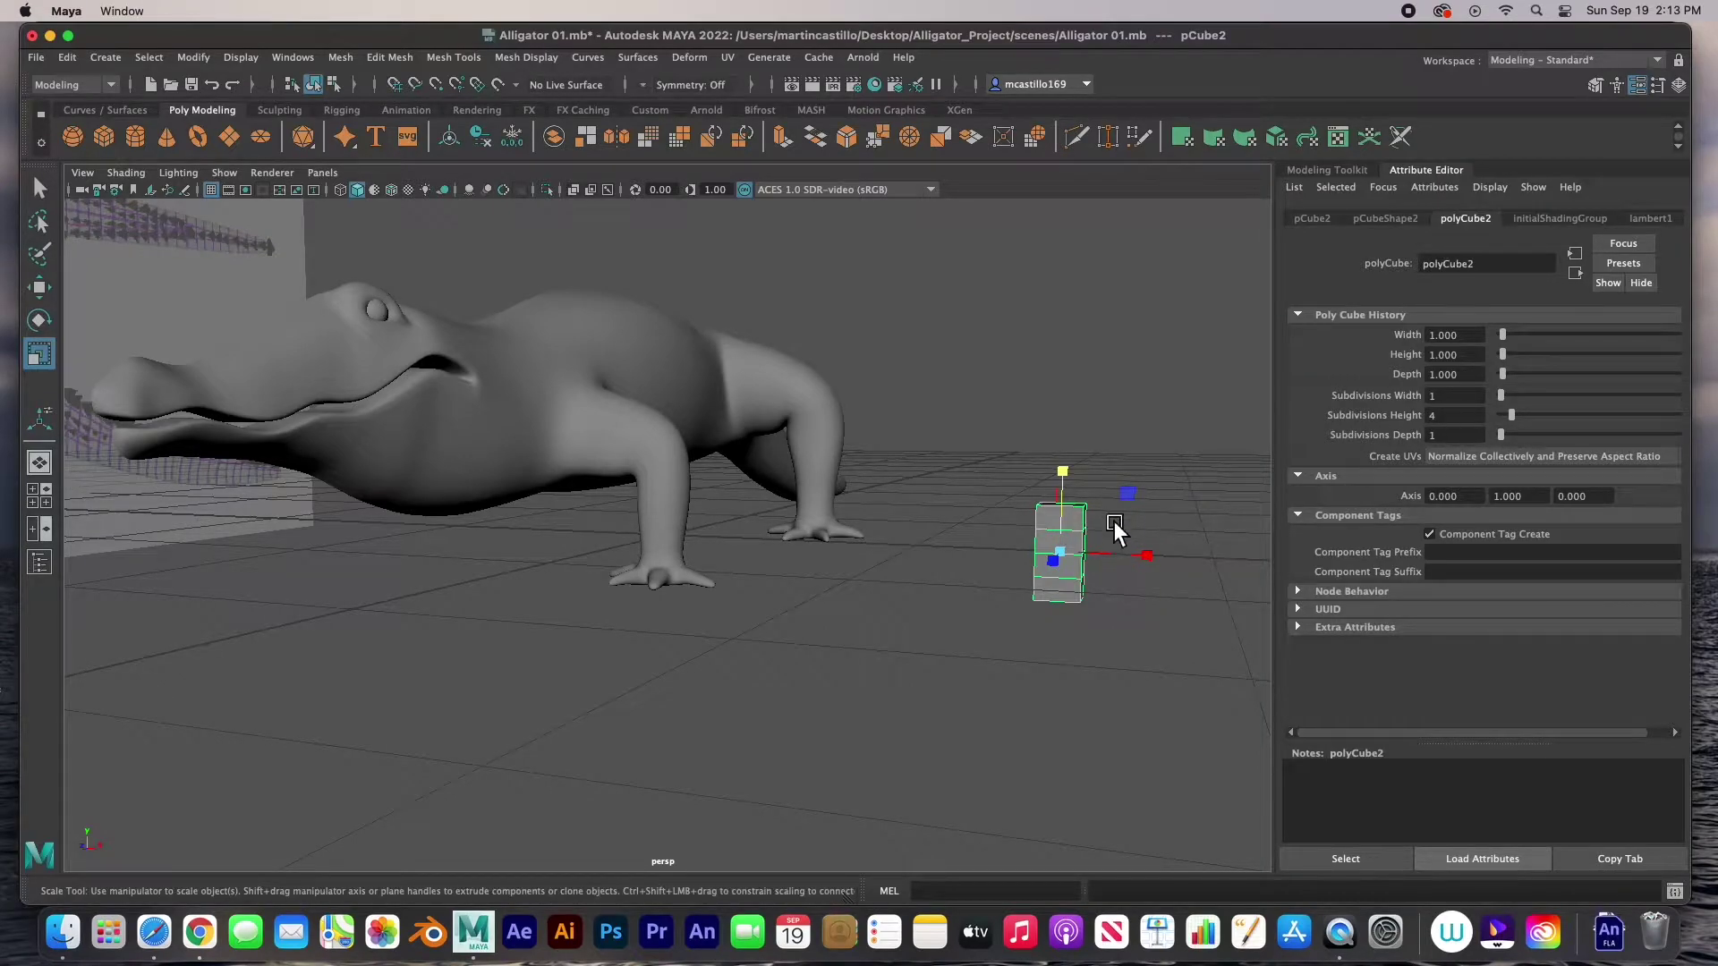
- Set the cube's width and depth subdivisions to 2
{"action": "left_click_drag", "start_coordinate": [1097, 621], "coordinate": [1070, 667], "text": "alt"}
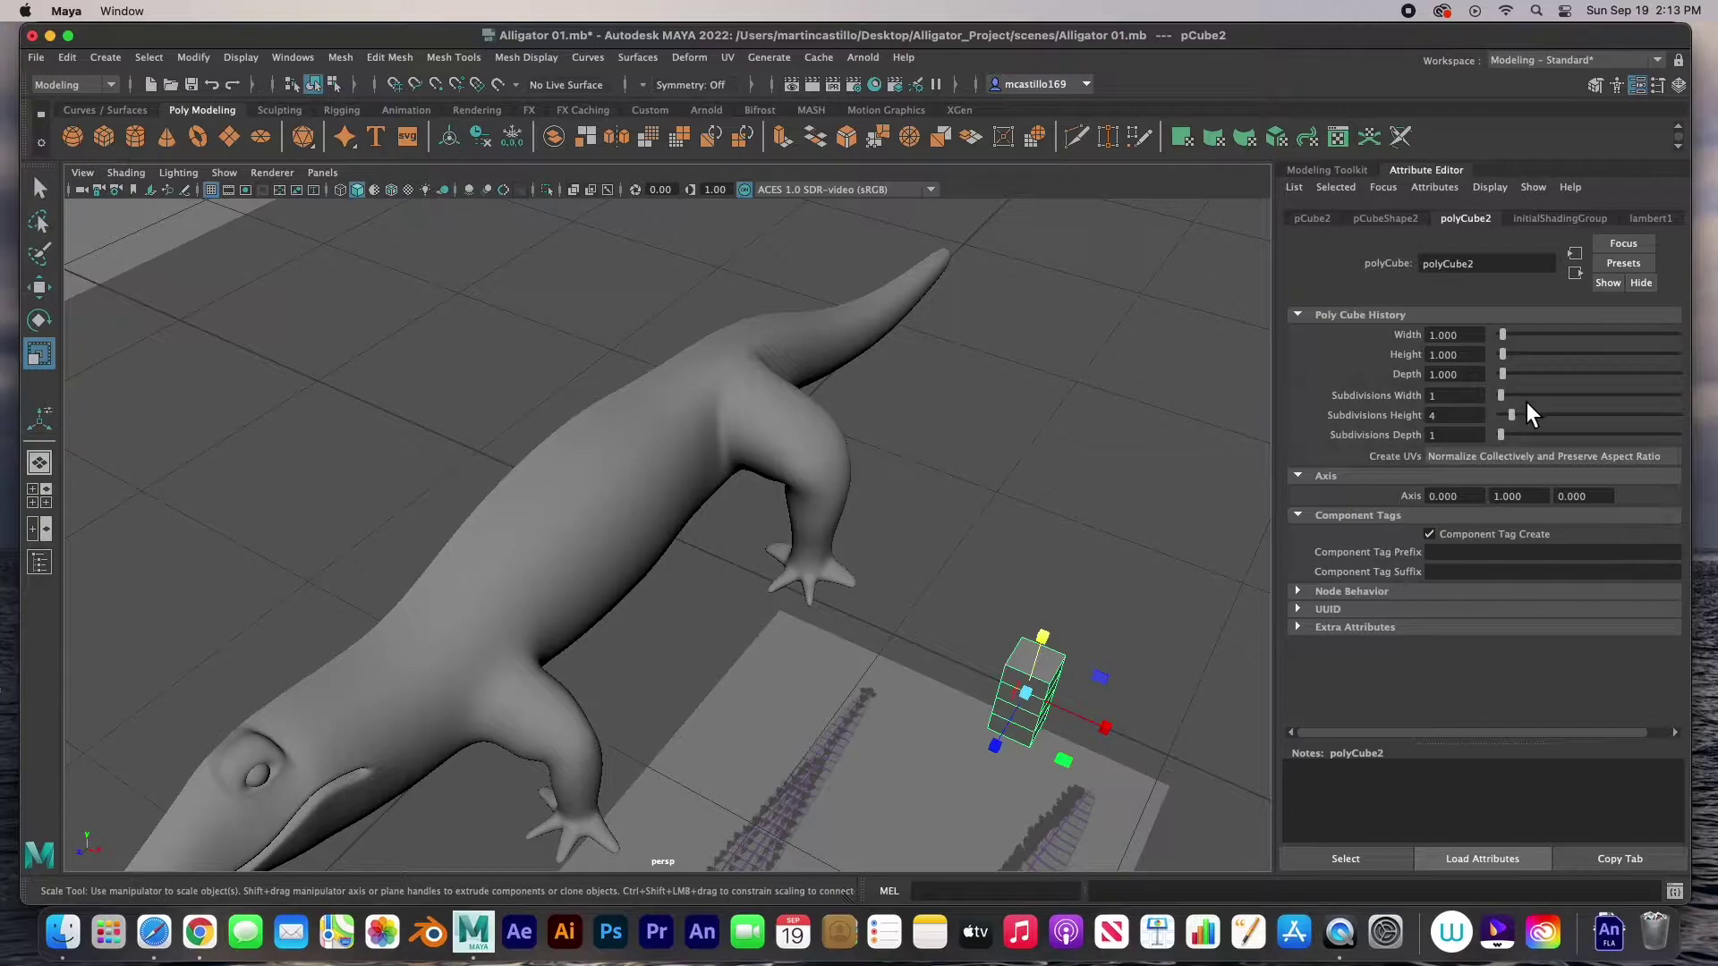
{"action": "left_click", "coordinate": [1506, 442]}
{"action": "left_click_drag", "start_coordinate": [1254, 523], "coordinate": [1123, 601], "text": "alt"}
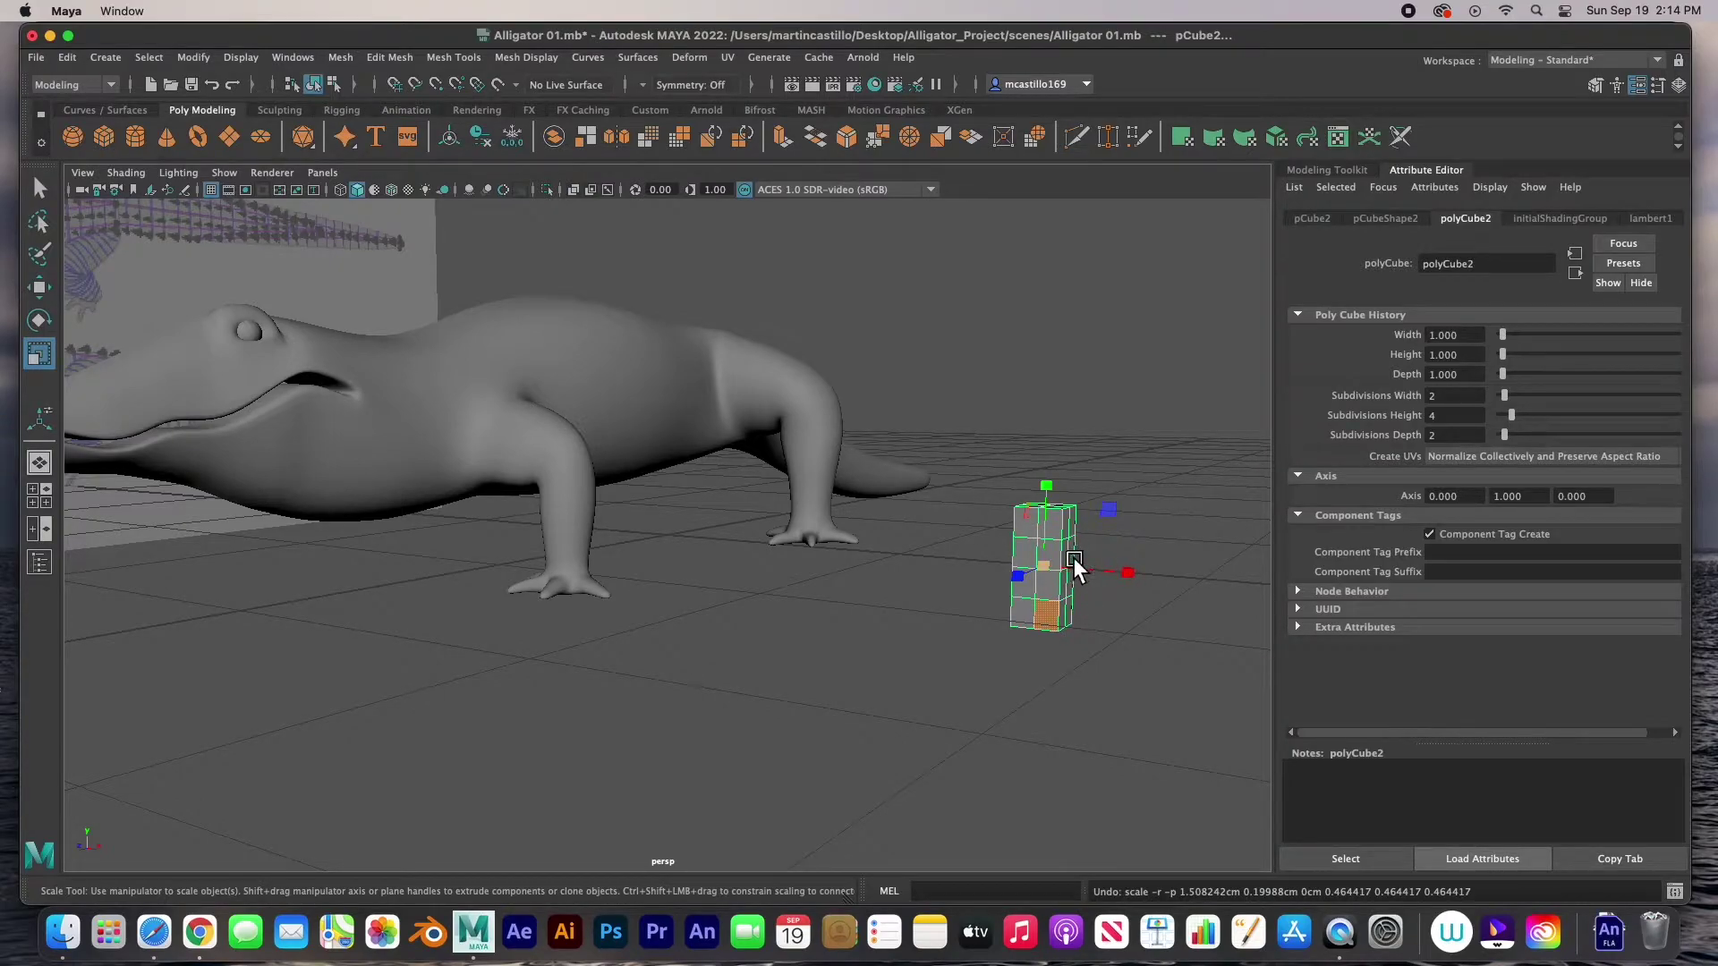
- Frame the block in every pane of the four-view layout and switch to vertex editing
{"action": "key", "text": "space"}
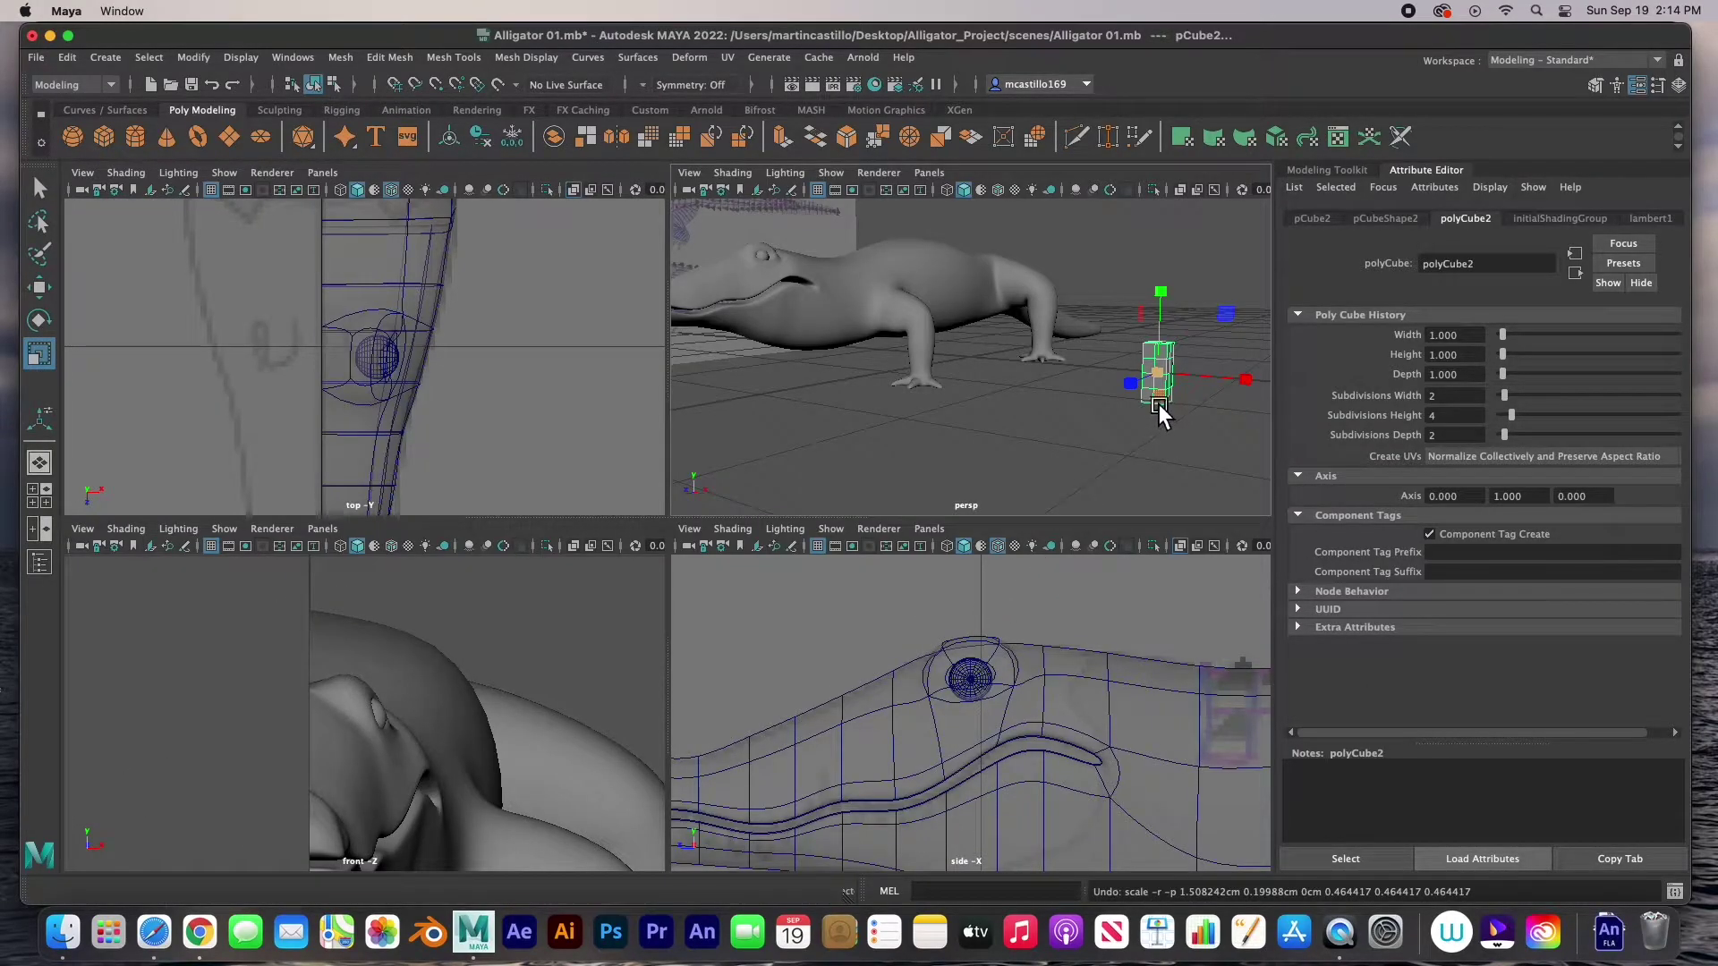
{"action": "key", "text": "f"}
{"action": "key", "text": "f"}
{"action": "key", "text": "f"}
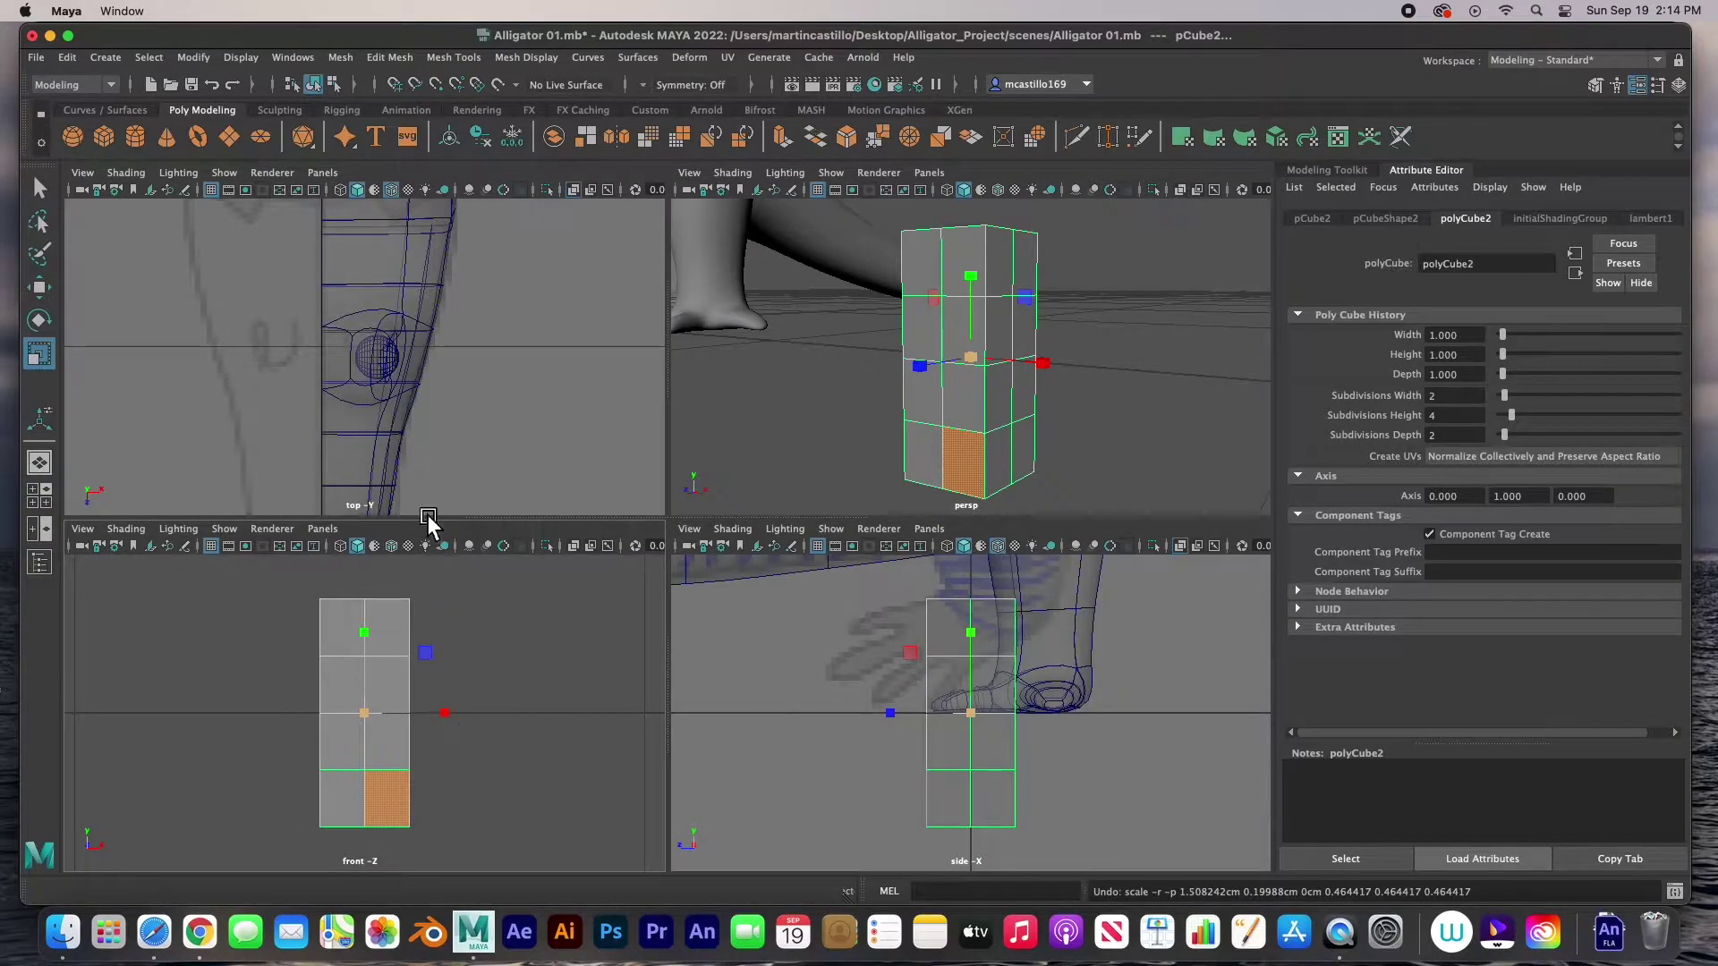
{"action": "key", "text": "f"}
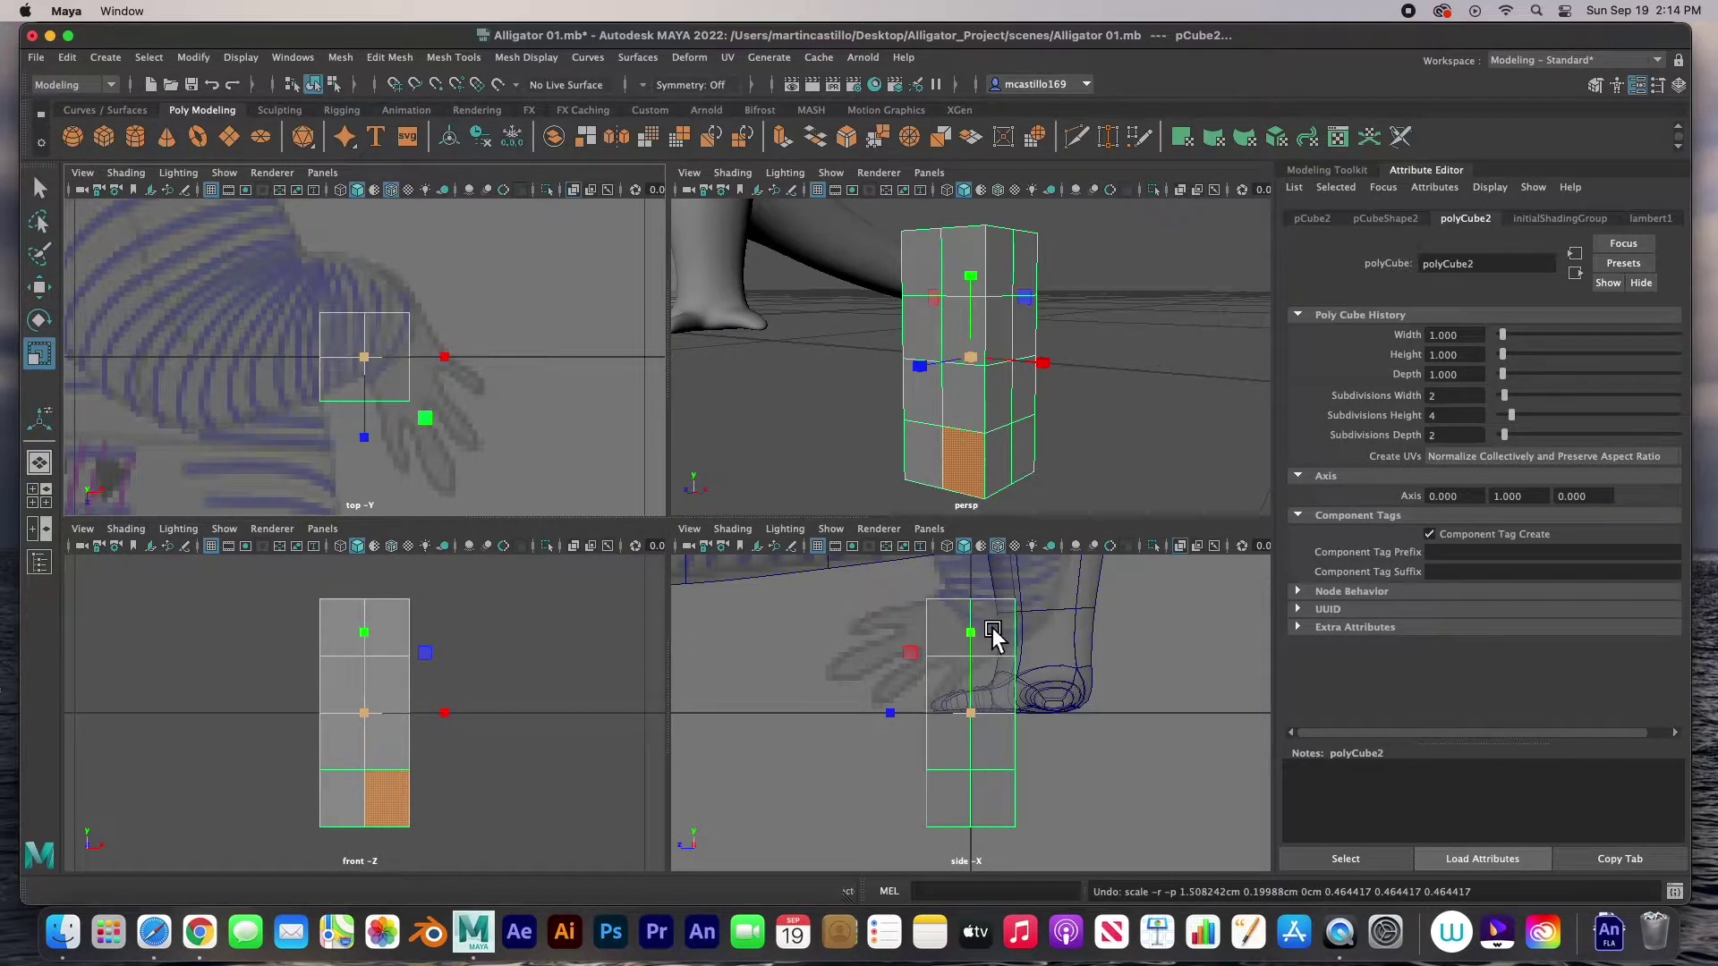
{"action": "right_click_drag", "start_coordinate": [968, 662], "coordinate": [962, 620]}
{"action": "right_click_drag", "start_coordinate": [956, 356], "coordinate": [891, 352]}
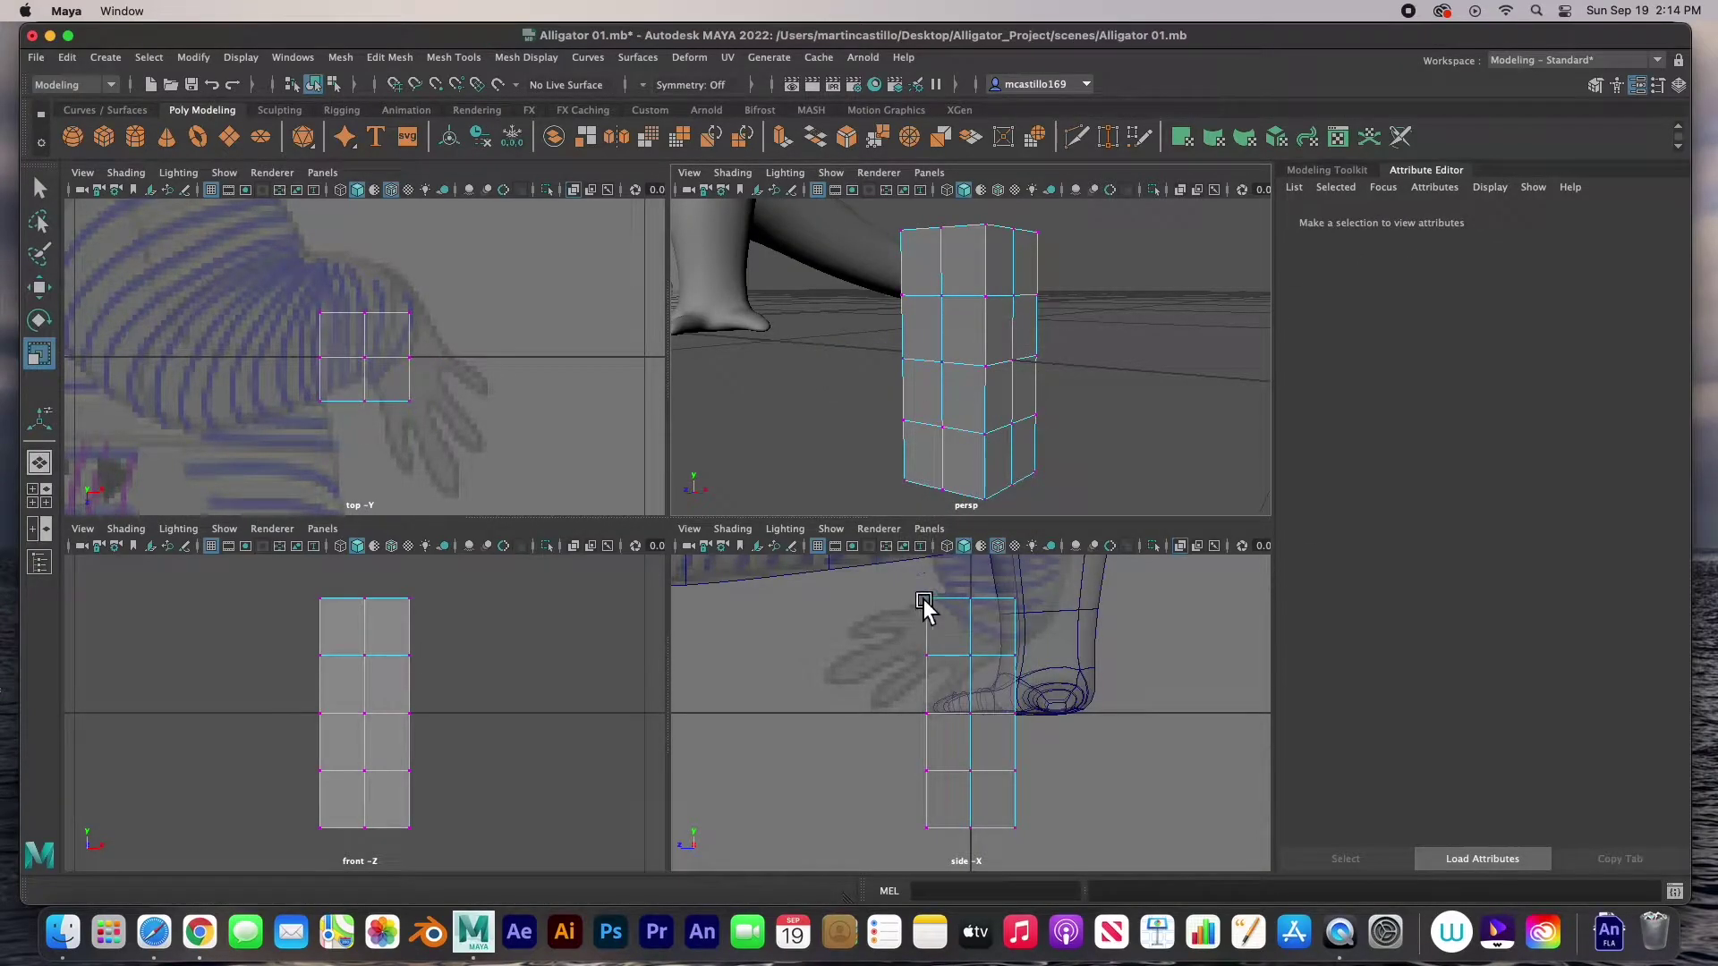
- Scale the block's vertex rings to narrow the top and widen the lower middle
{"action": "left_click_drag", "start_coordinate": [902, 584], "coordinate": [1055, 683]}
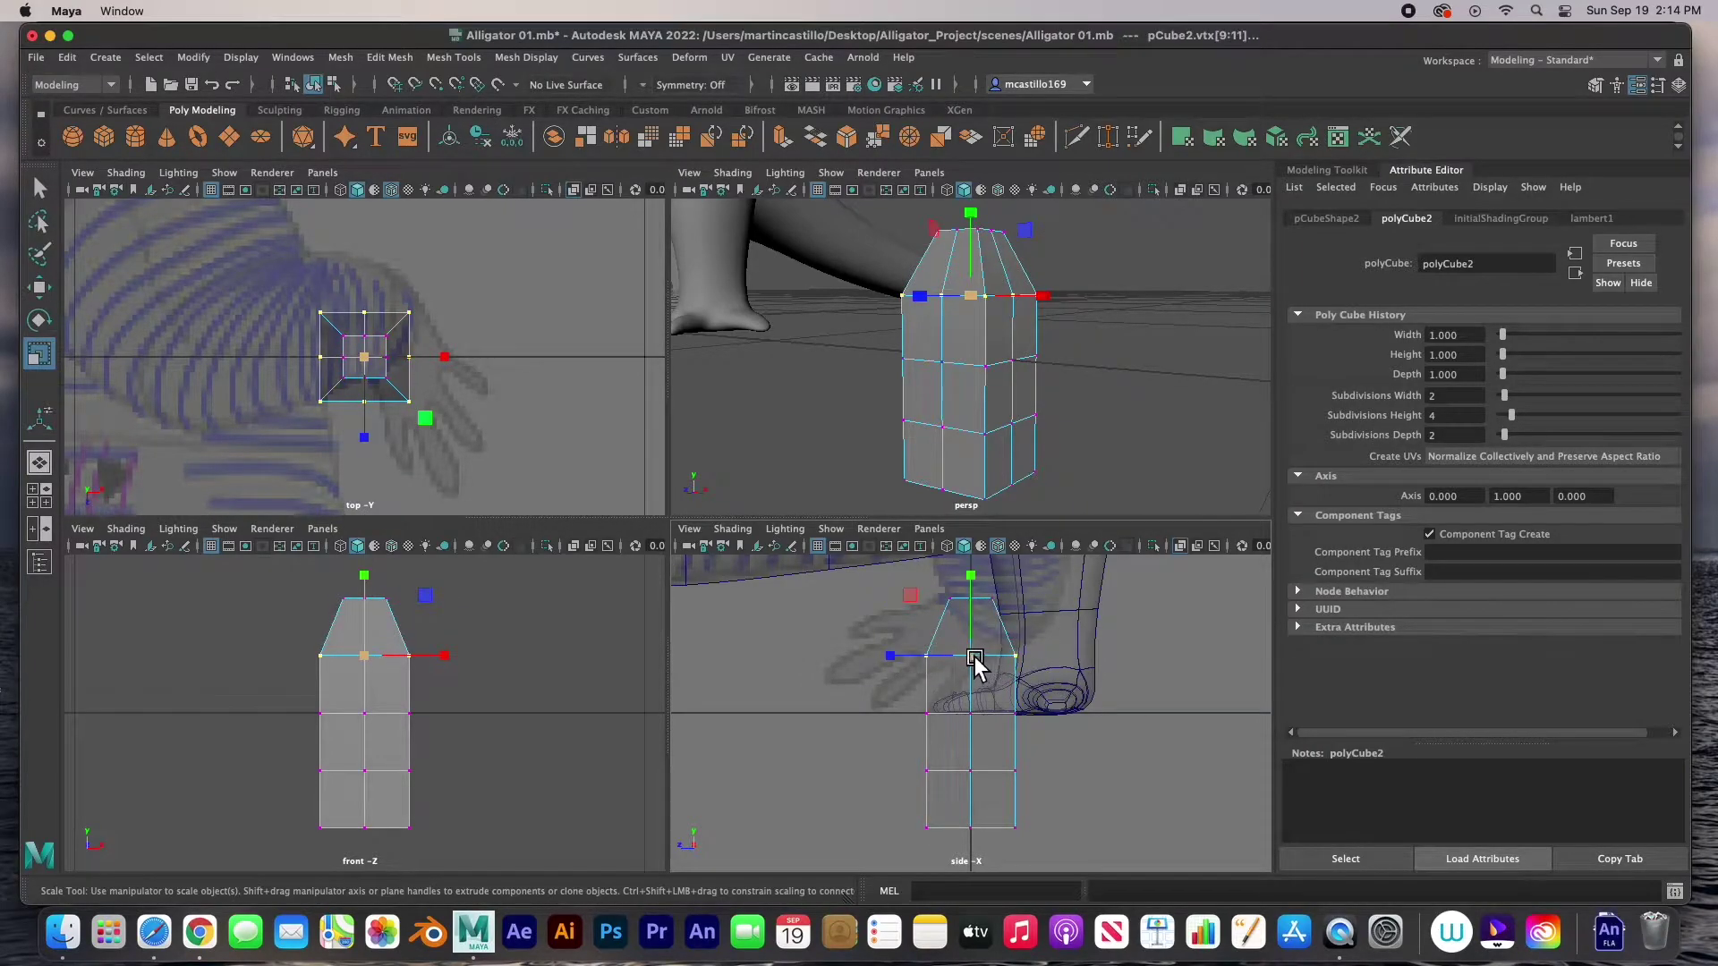
{"action": "left_click_drag", "start_coordinate": [899, 694], "coordinate": [1052, 752]}
{"action": "left_click_drag", "start_coordinate": [971, 713], "coordinate": [967, 711]}
{"action": "left_click_drag", "start_coordinate": [909, 763], "coordinate": [1035, 798]}
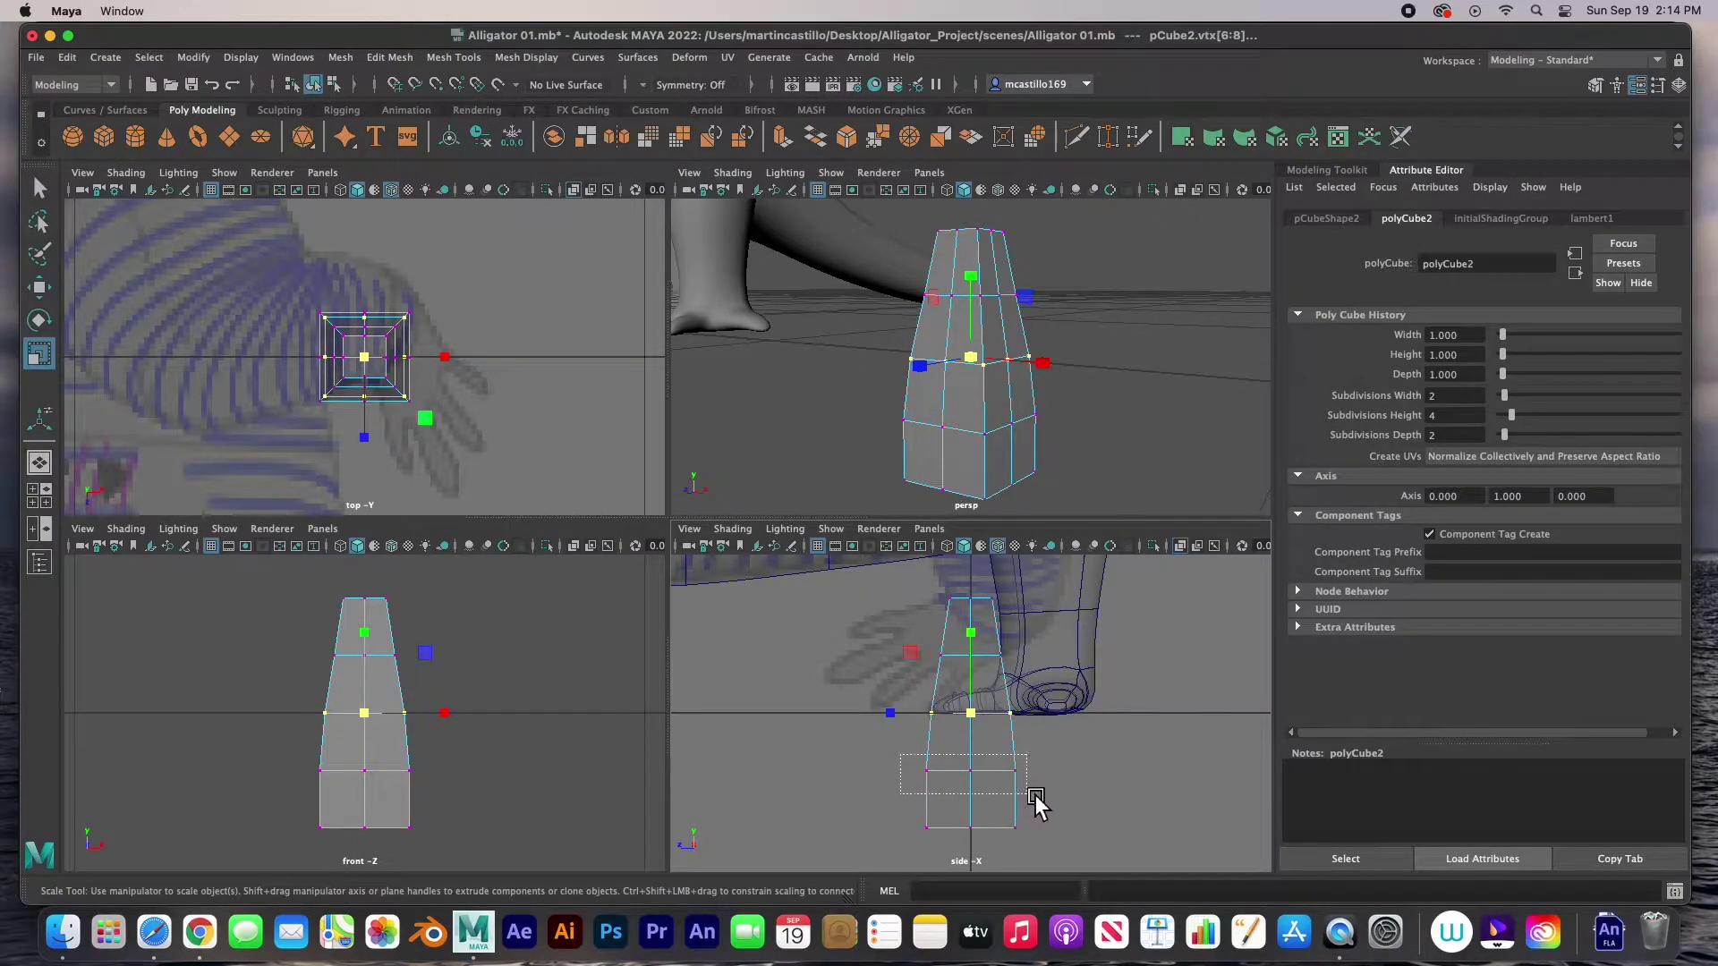
{"action": "left_click_drag", "start_coordinate": [896, 794], "coordinate": [1024, 836]}
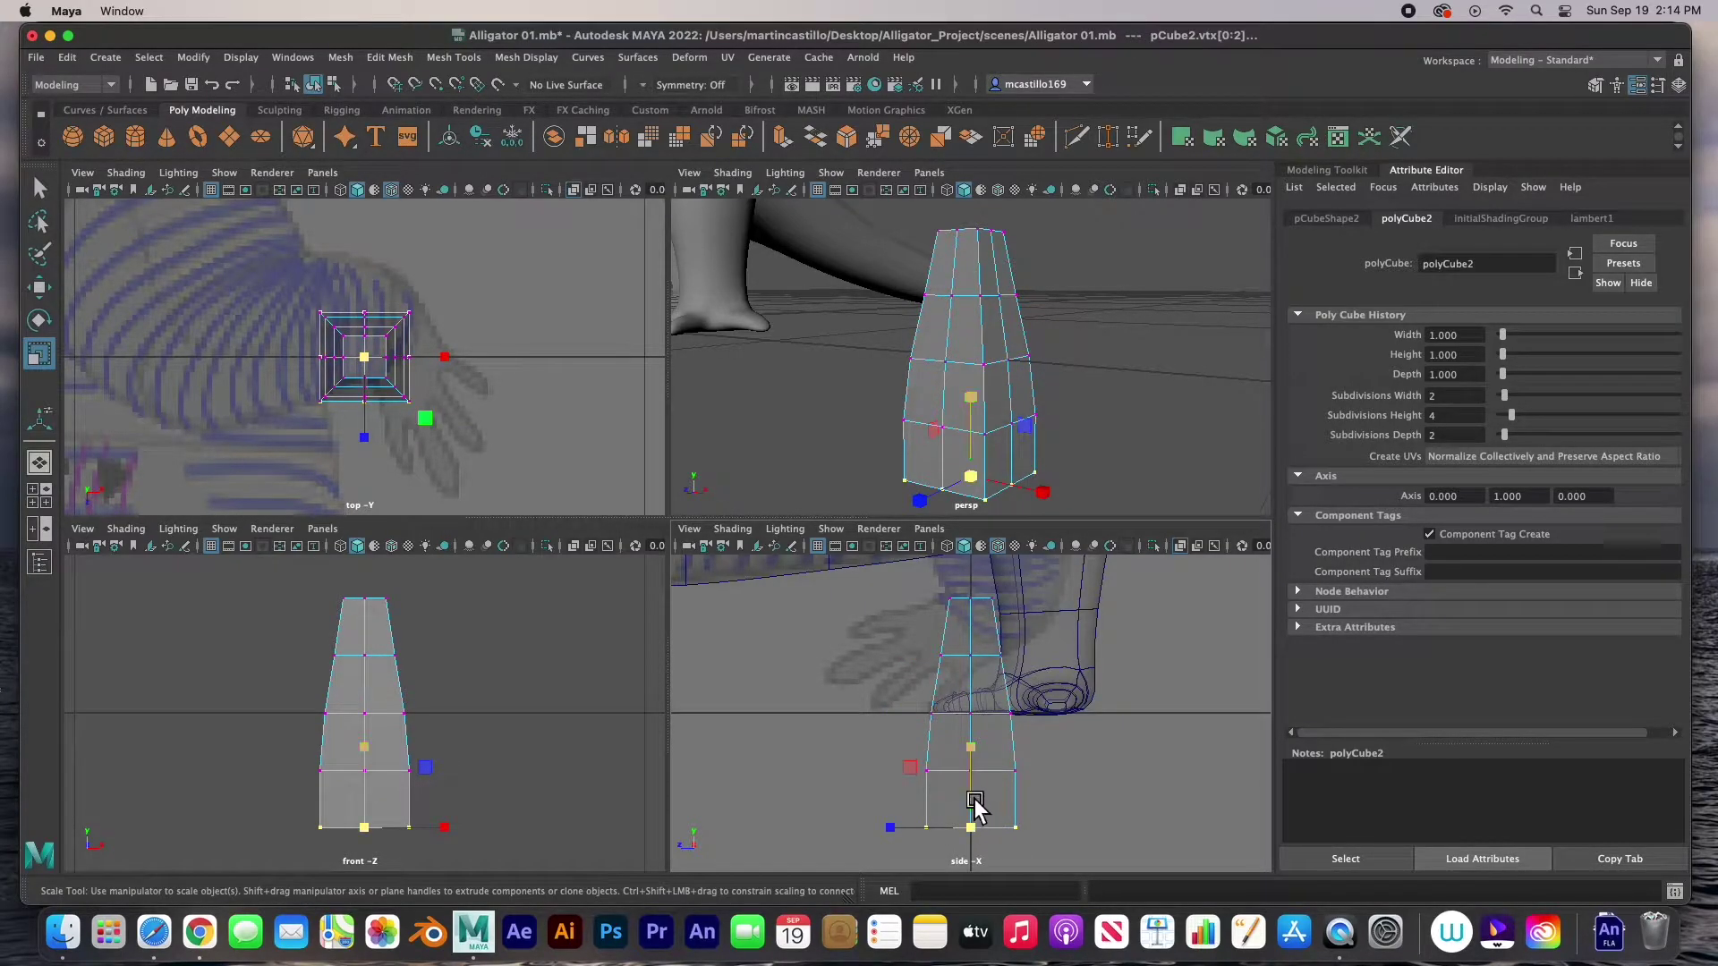
{"action": "left_click_drag", "start_coordinate": [905, 751], "coordinate": [985, 766]}
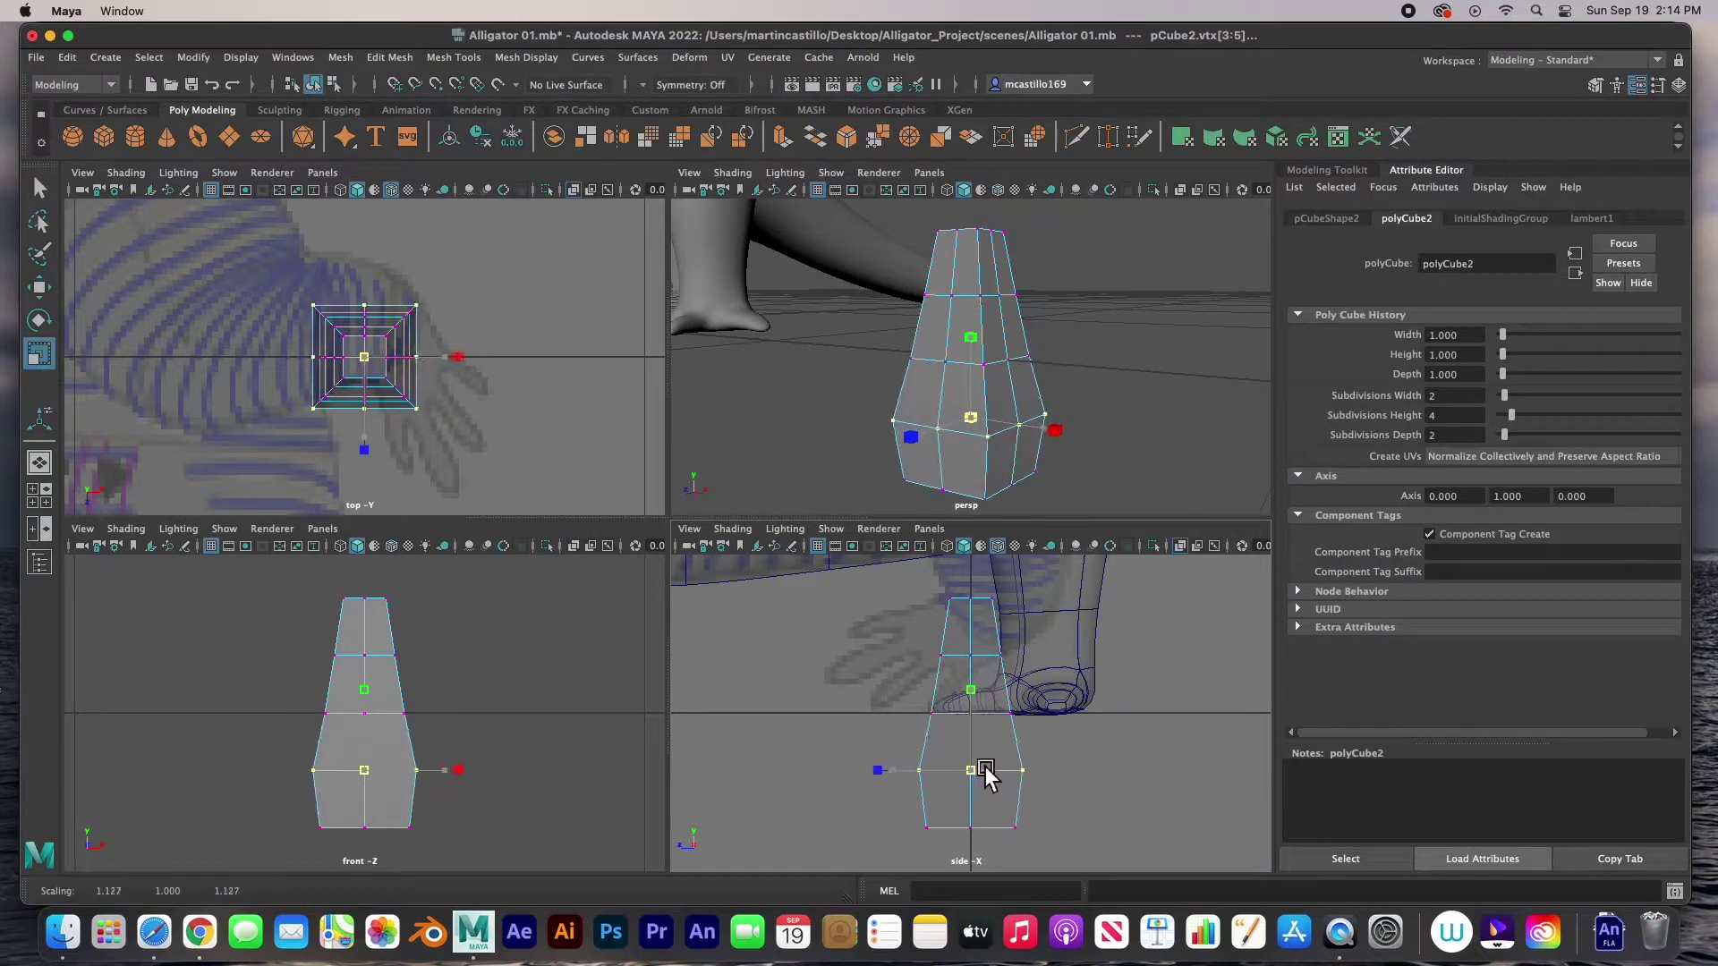
{"action": "left_click_drag", "start_coordinate": [908, 690], "coordinate": [1029, 673]}
{"action": "left_click", "coordinate": [985, 656]}
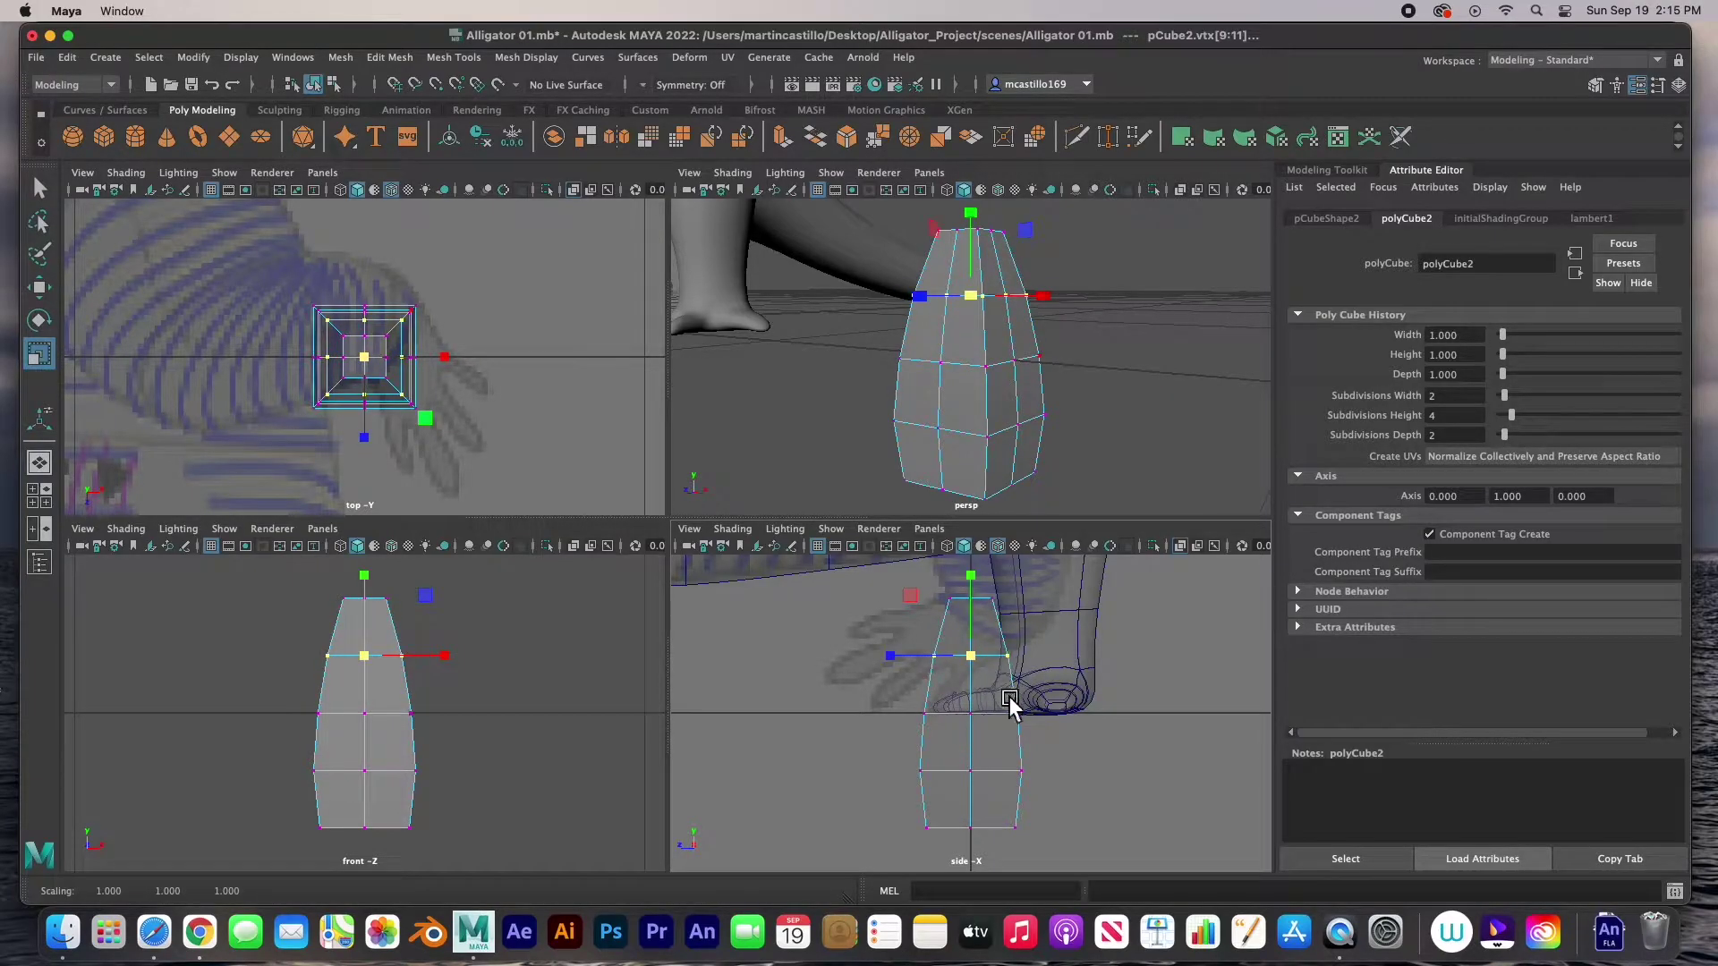
{"action": "left_click_drag", "start_coordinate": [940, 582], "coordinate": [974, 603]}
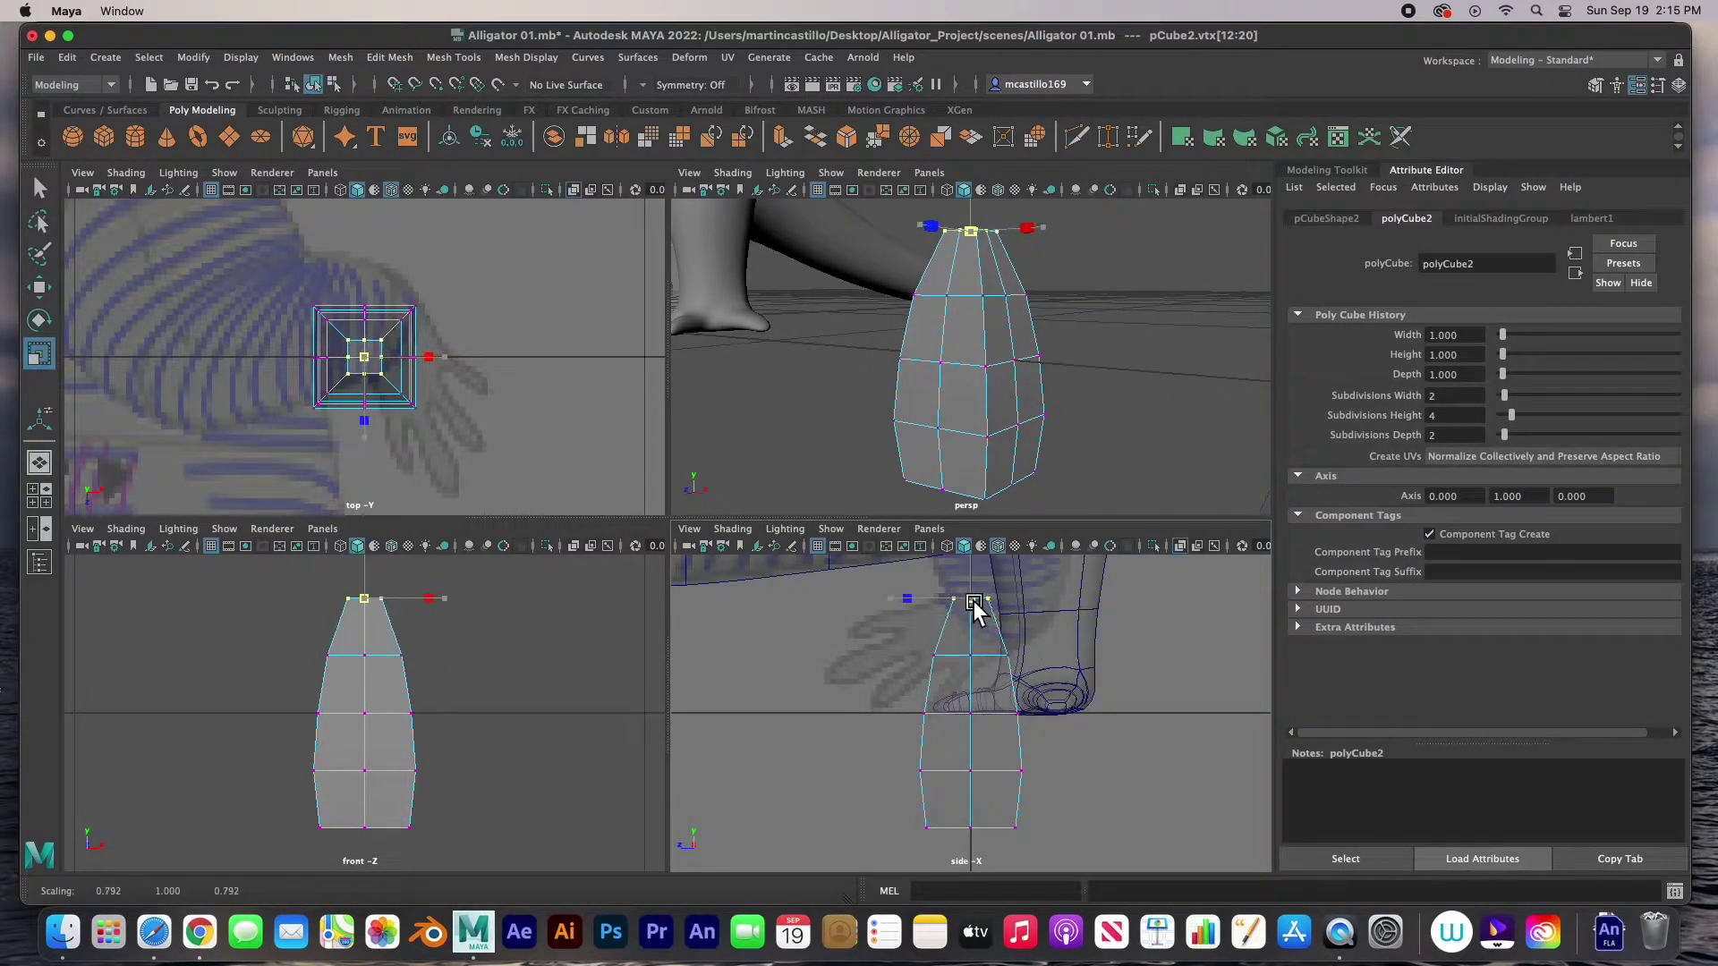
- Raise the single top-centre vertex upward into a point
{"action": "left_click_drag", "start_coordinate": [1075, 399], "coordinate": [1060, 363], "text": "alt"}
{"action": "left_click", "coordinate": [1029, 278]}
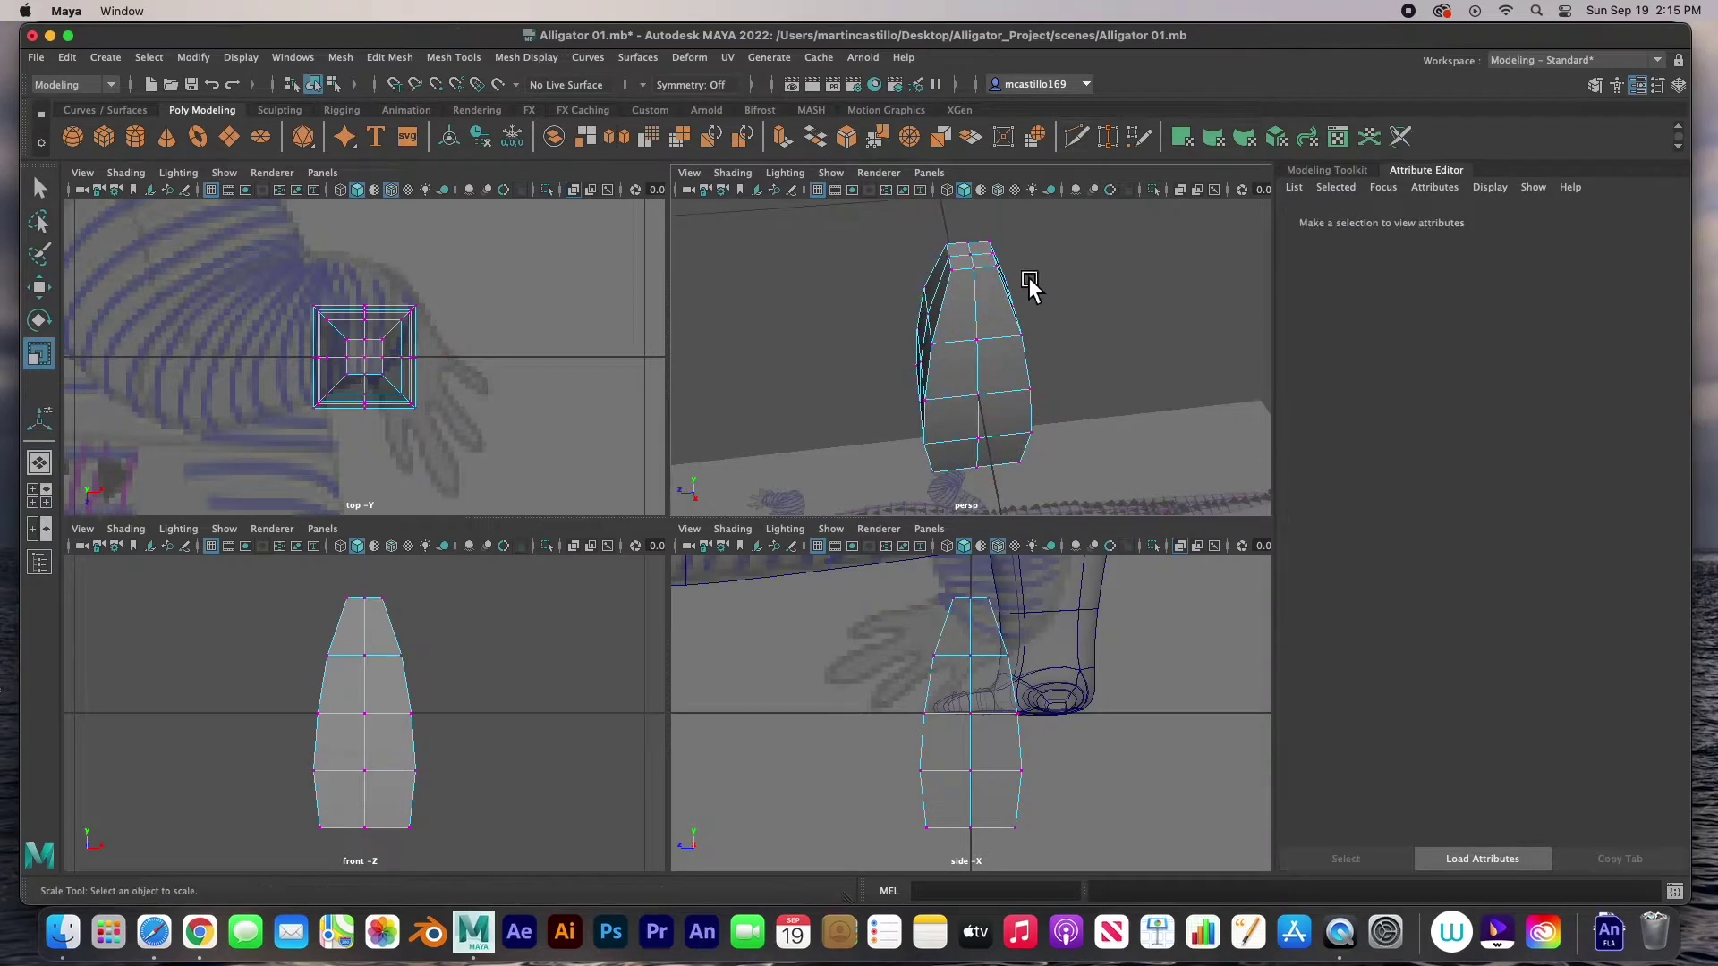
{"action": "left_click", "coordinate": [980, 260]}
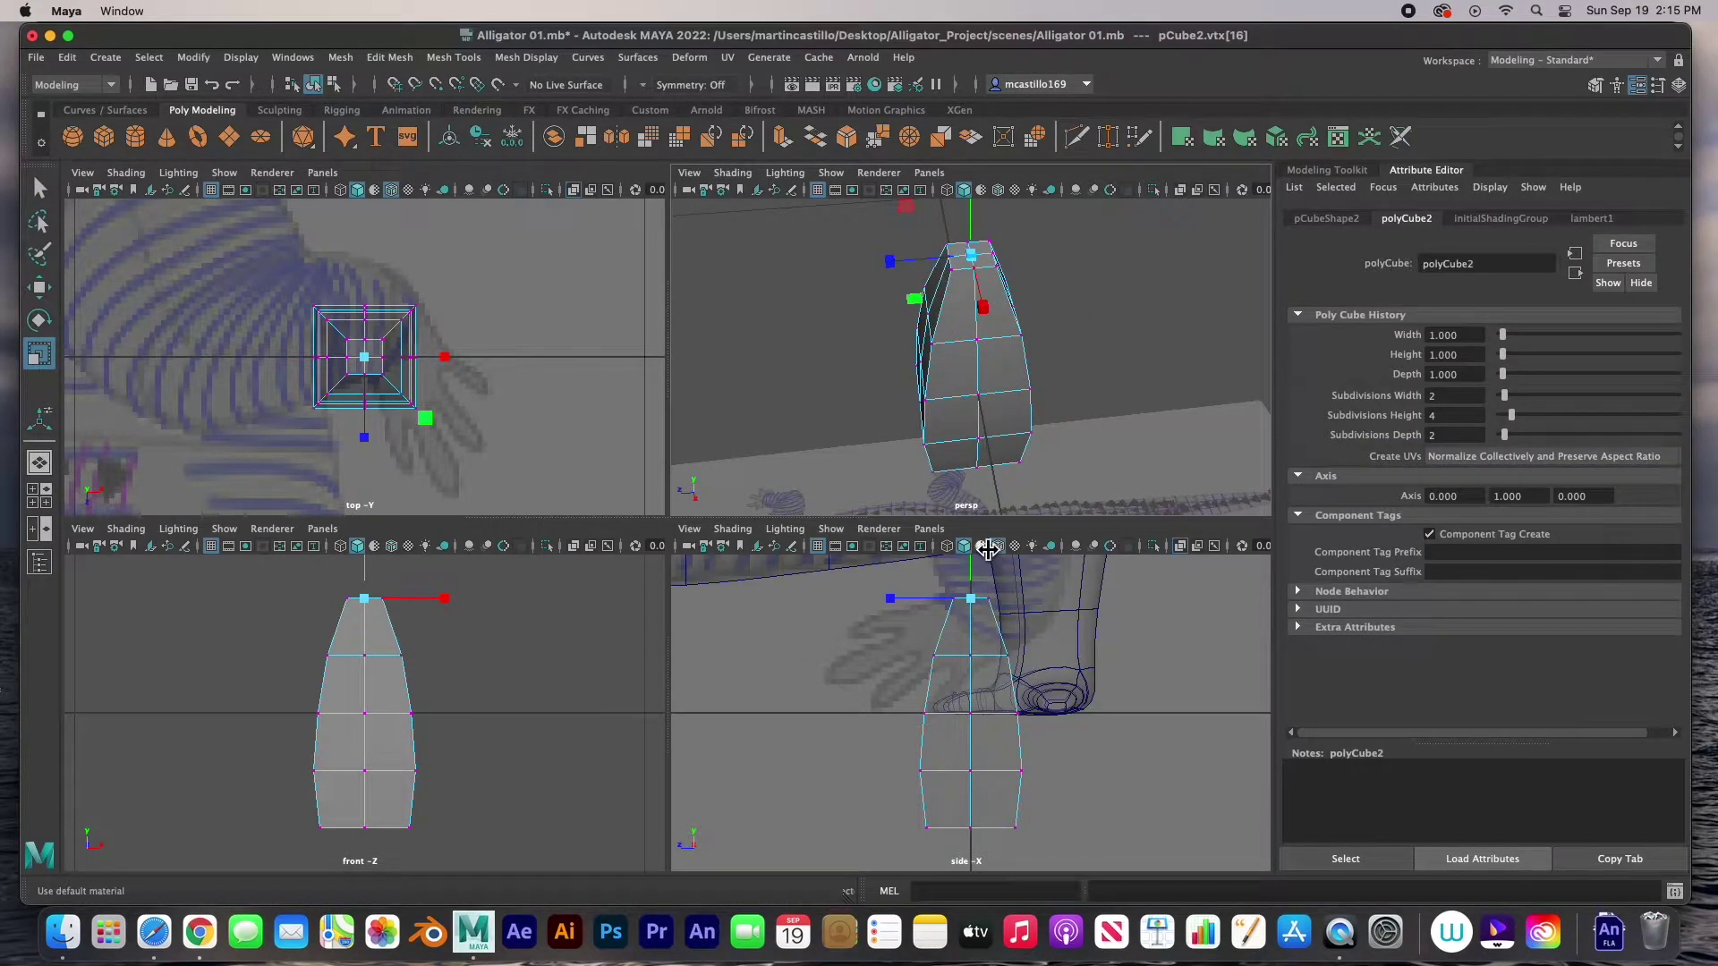
{"action": "key", "text": "w"}
{"action": "left_click_drag", "start_coordinate": [980, 580], "coordinate": [981, 562]}
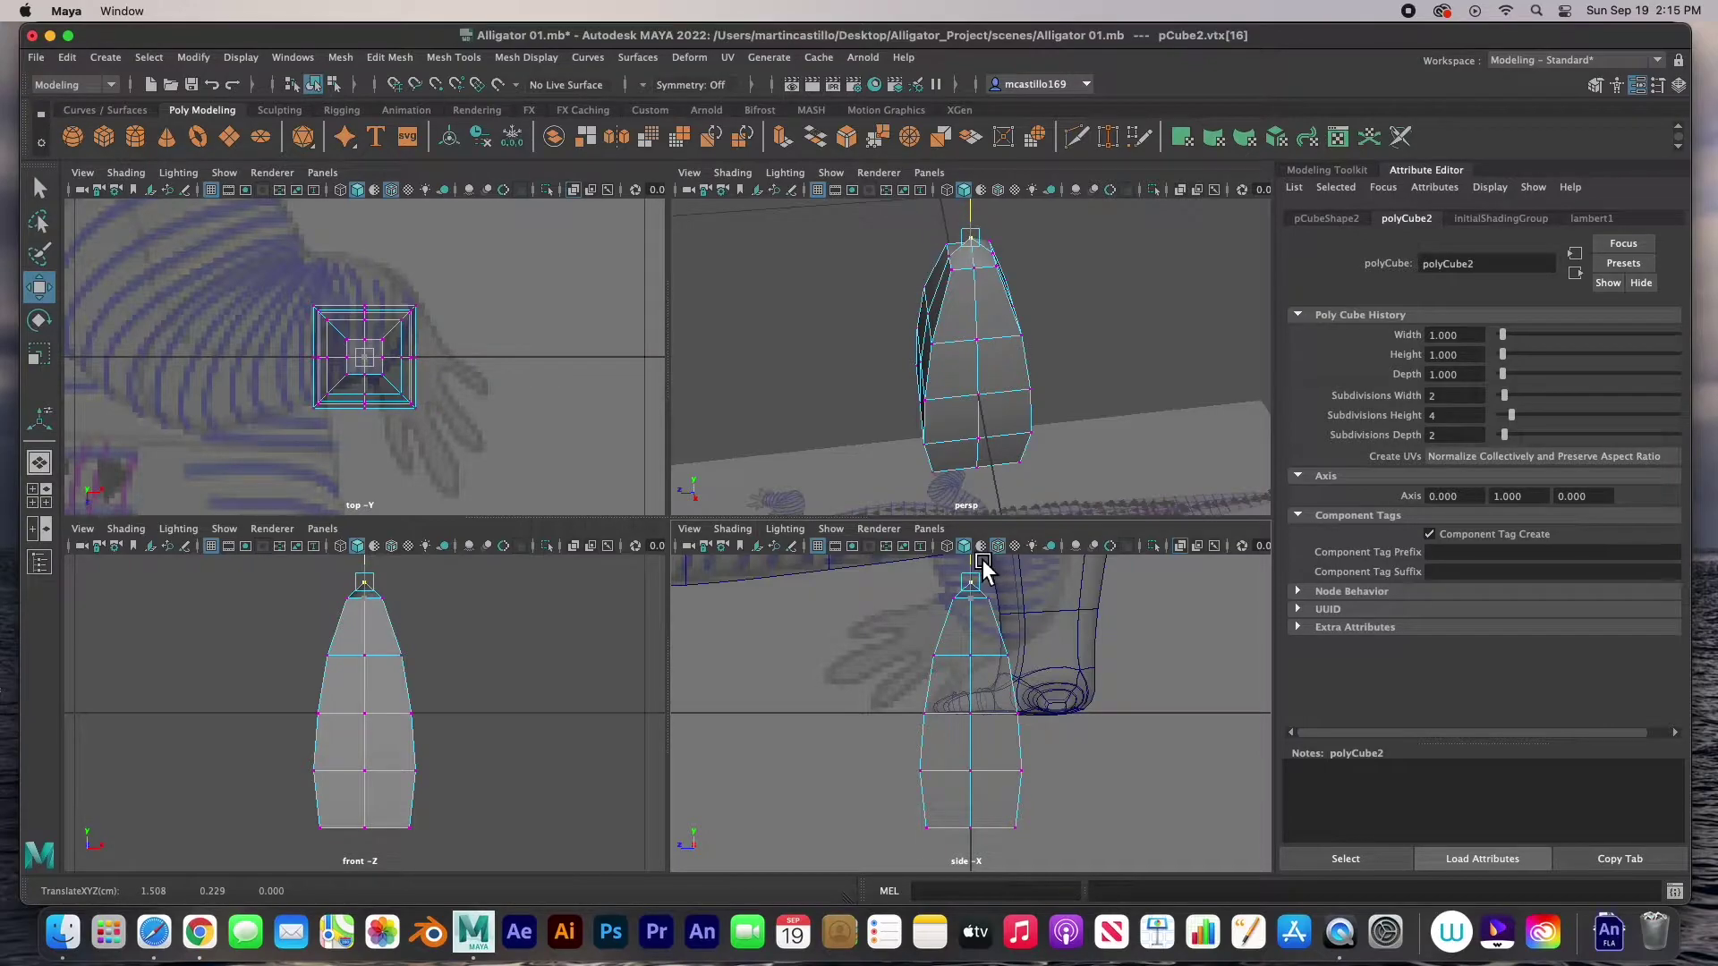
{"action": "right_click", "coordinate": [997, 695]}
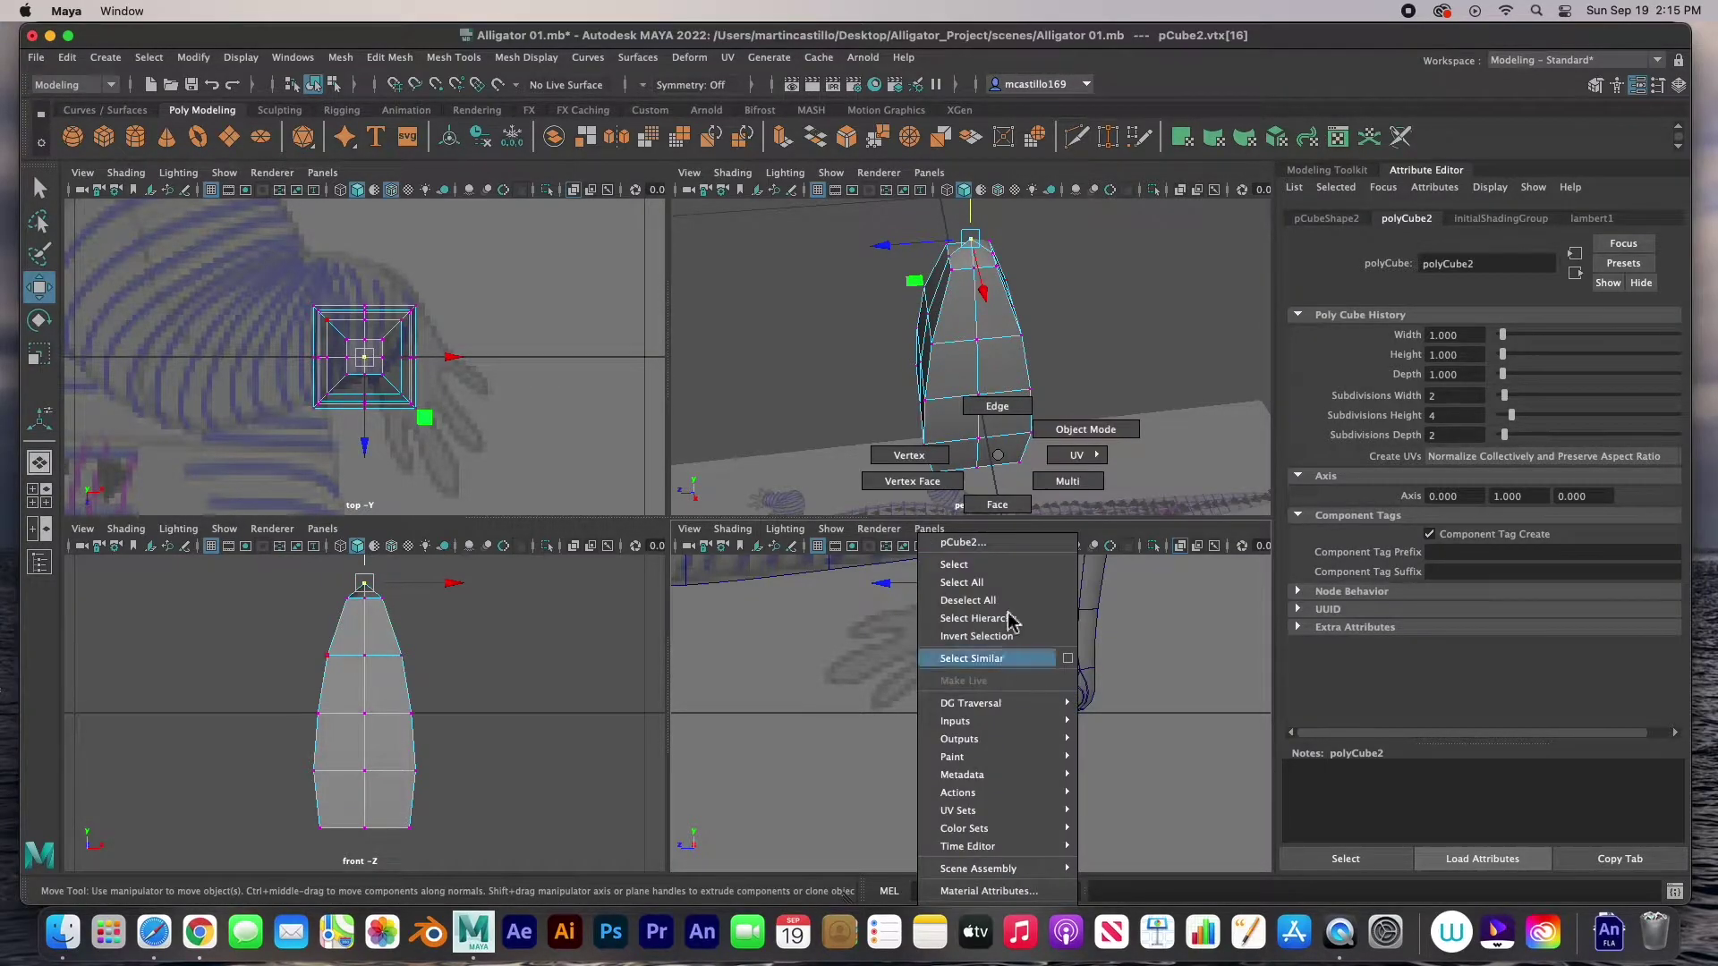
- Preview the block smoothed with key 3, deselect it, and orbit around the egg-shaped tooth
{"action": "left_click", "coordinate": [1085, 430]}
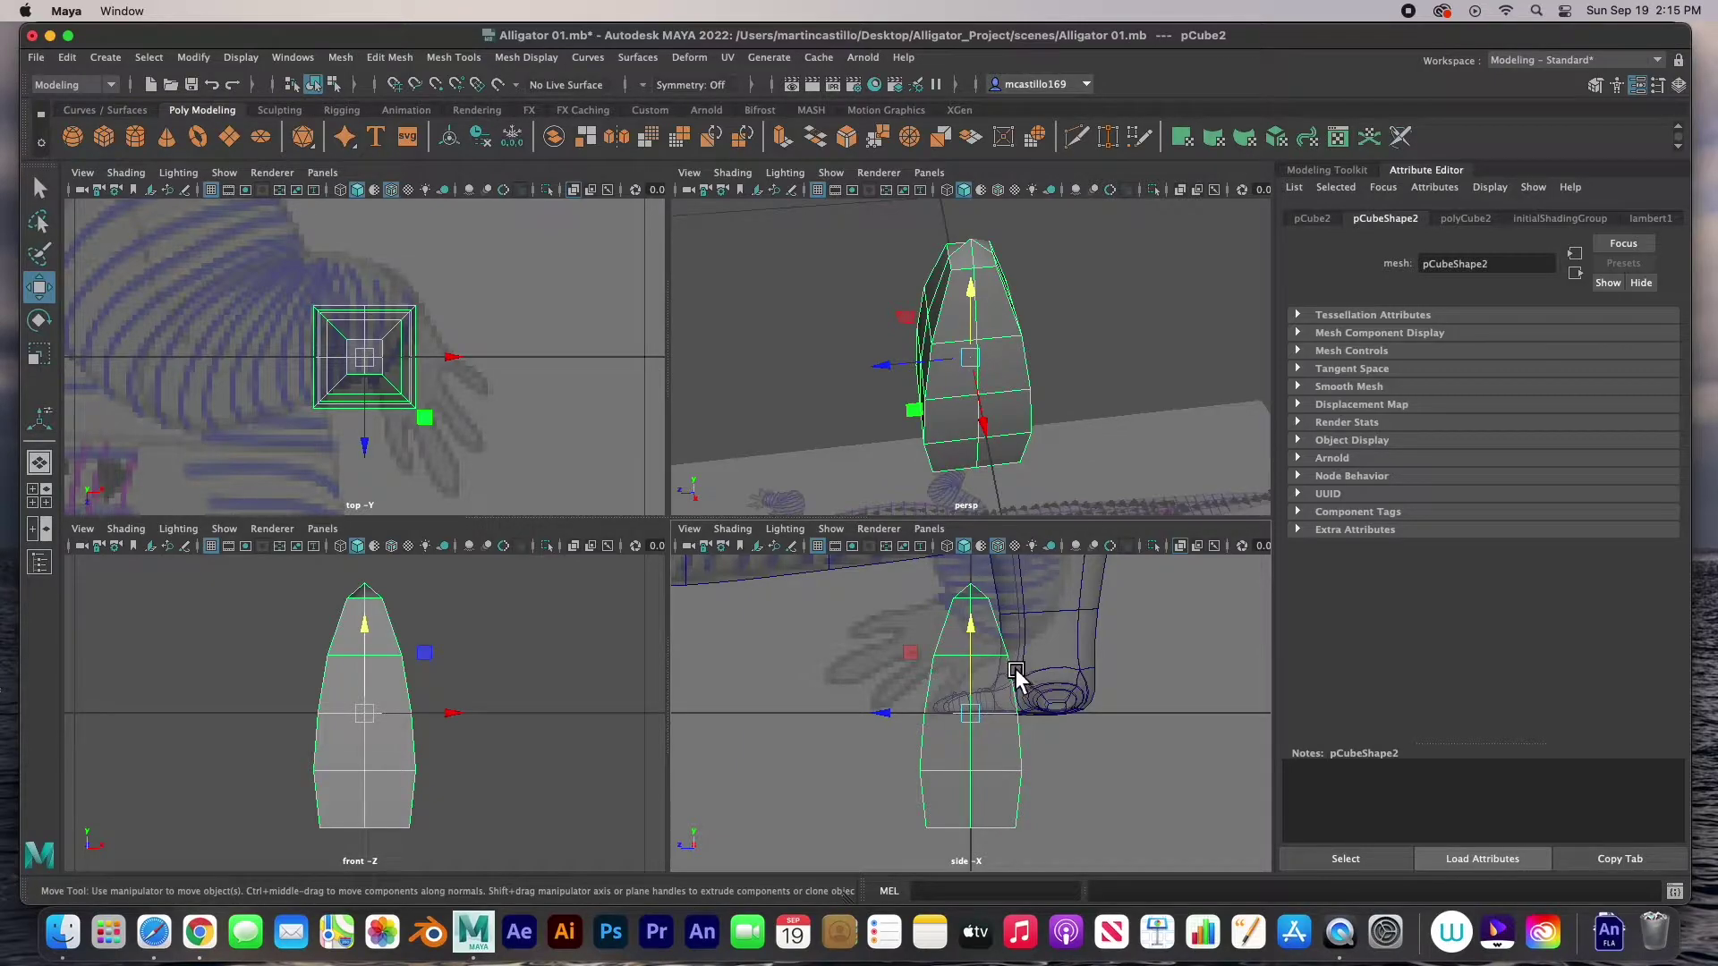
{"action": "key", "text": "3"}
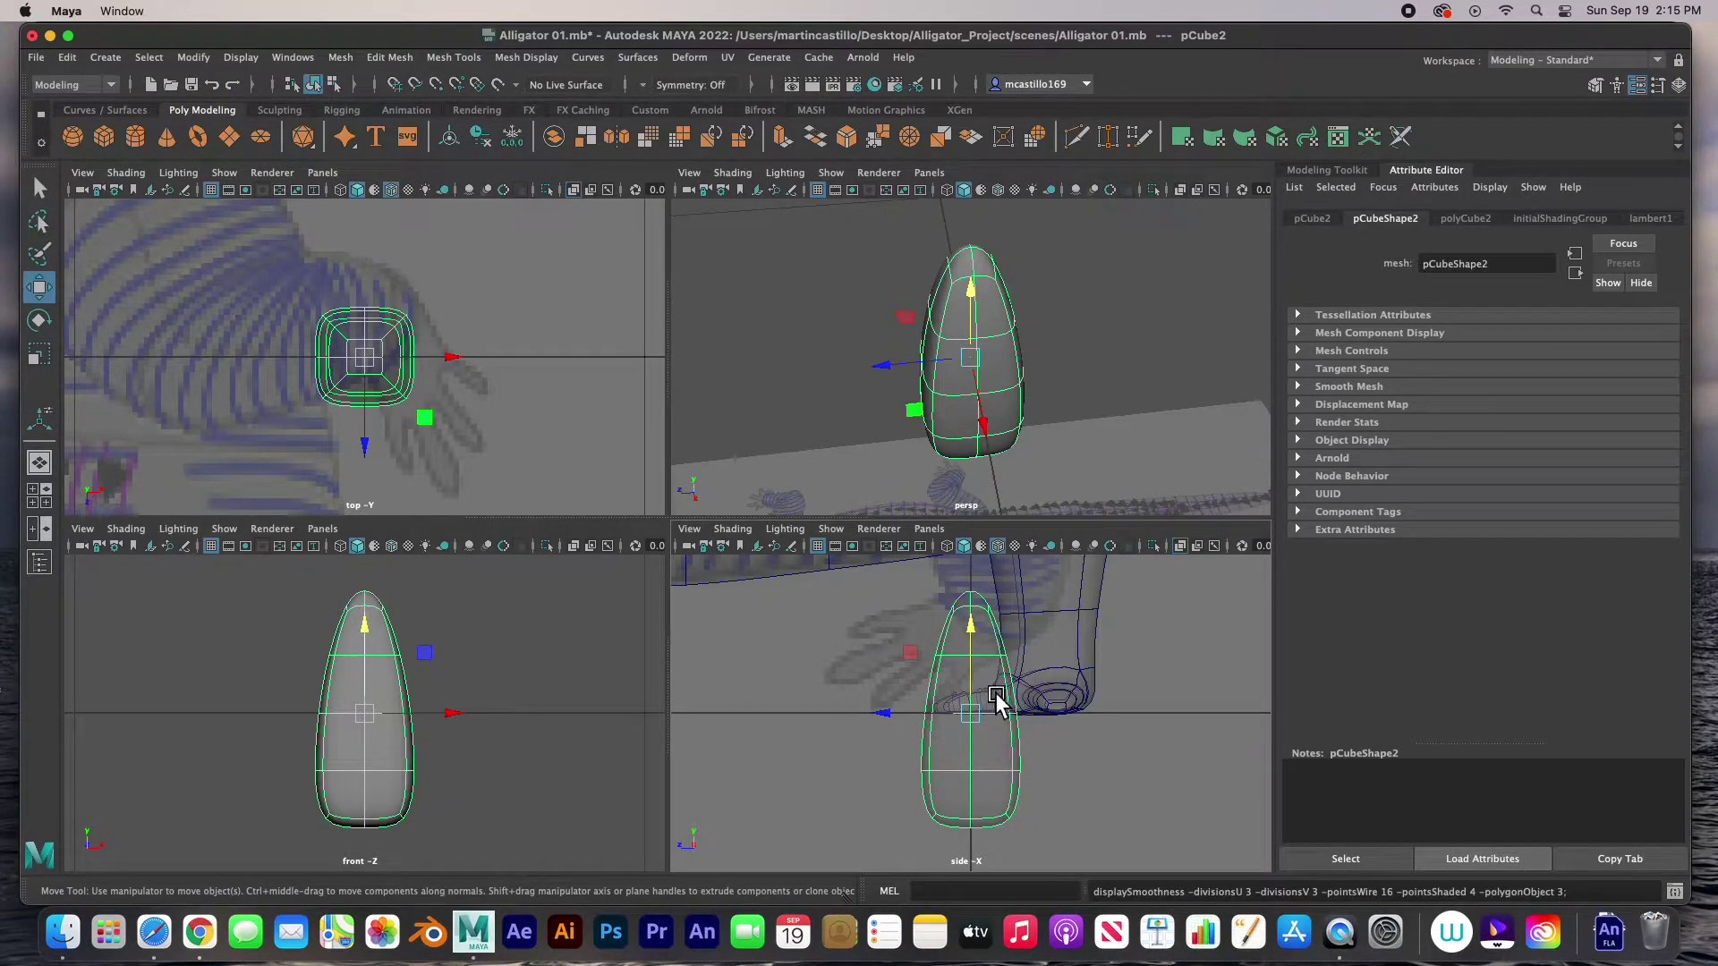
{"action": "left_click_drag", "start_coordinate": [1028, 484], "coordinate": [972, 344], "text": "alt"}
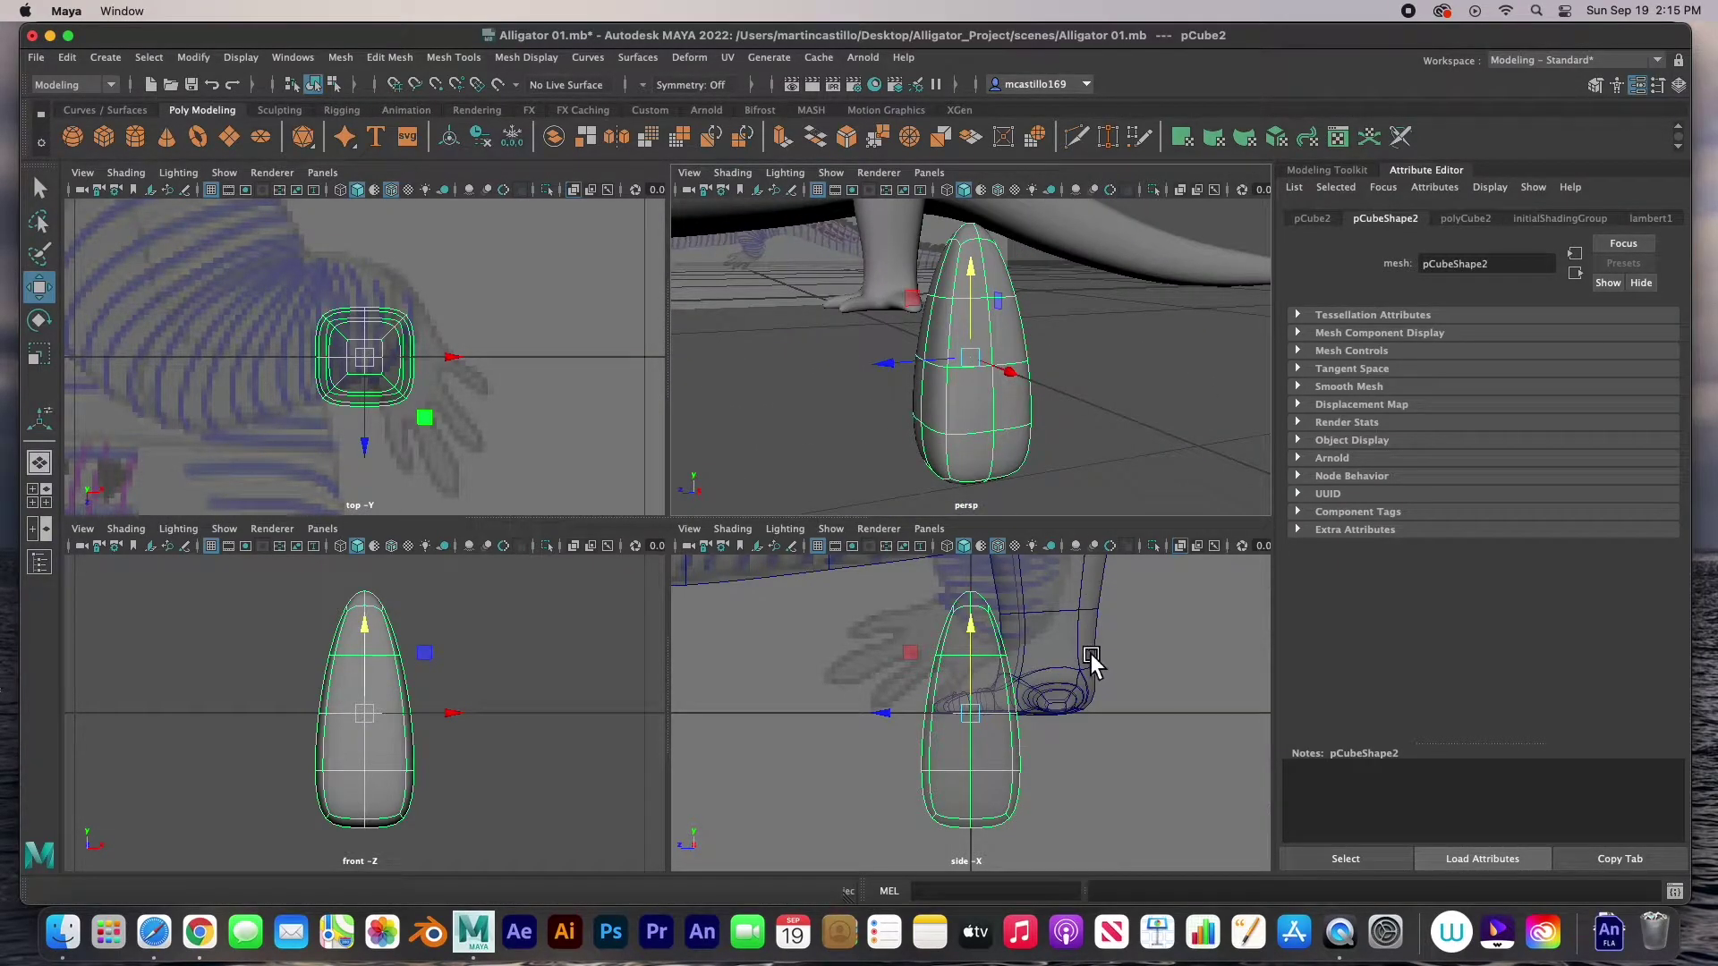
{"action": "left_click_drag", "start_coordinate": [989, 402], "coordinate": [1028, 410], "text": "alt"}
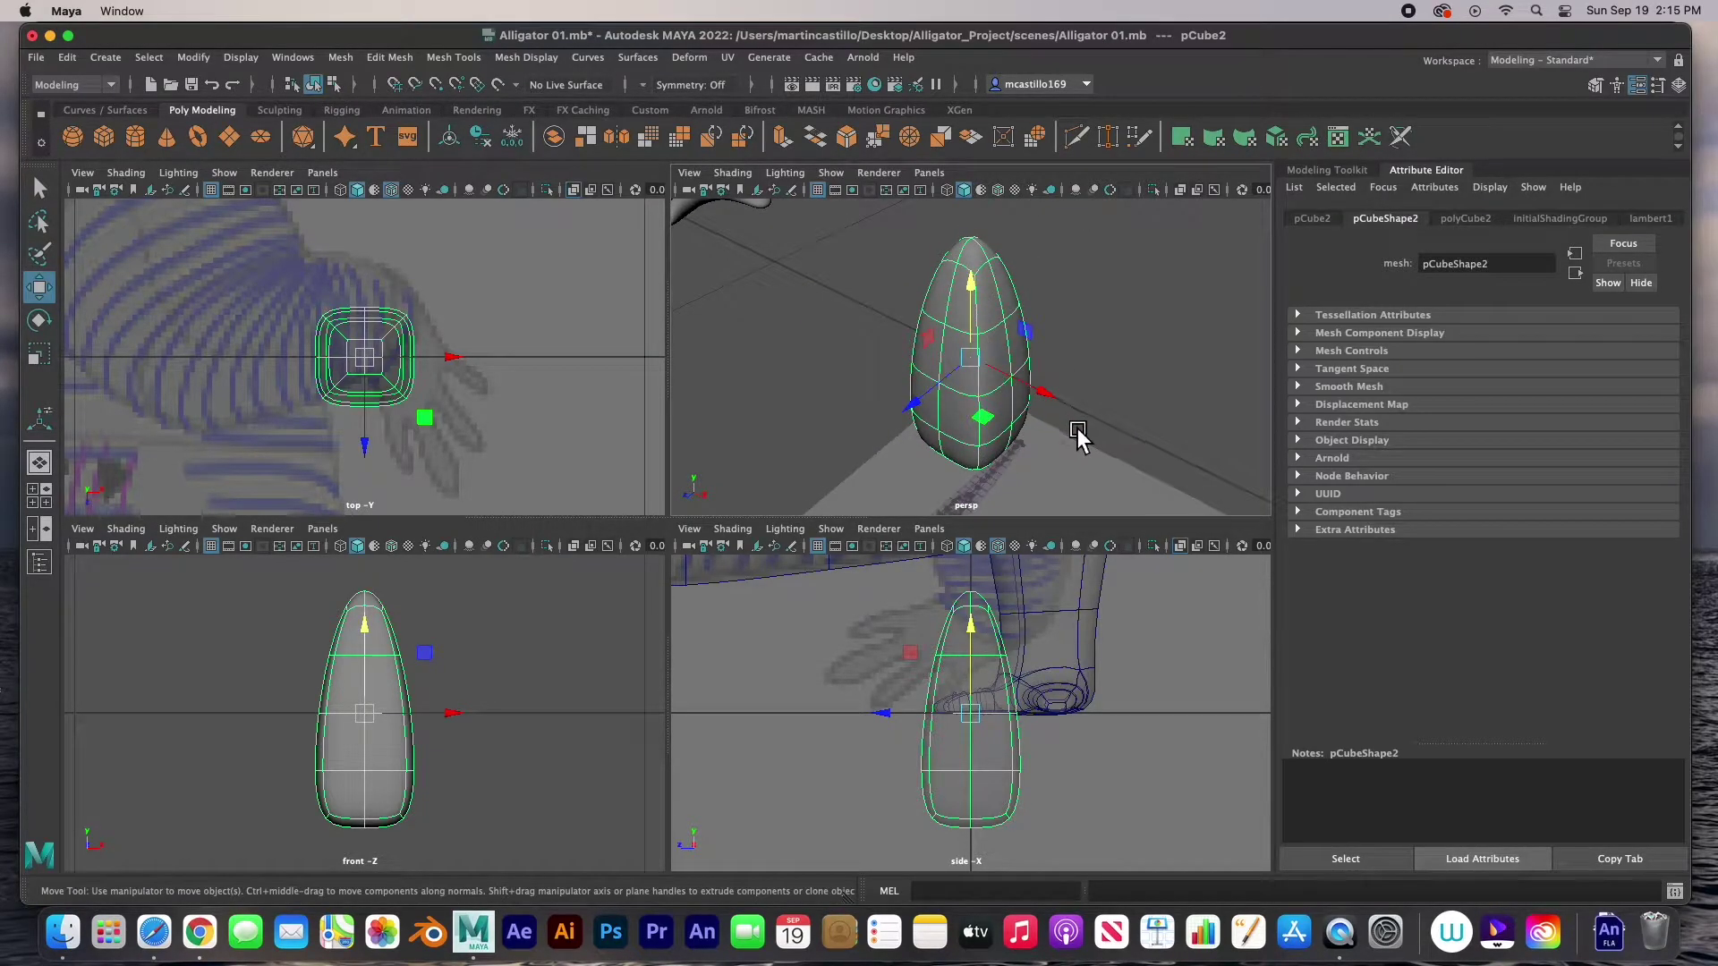
{"action": "left_click", "coordinate": [1133, 399]}
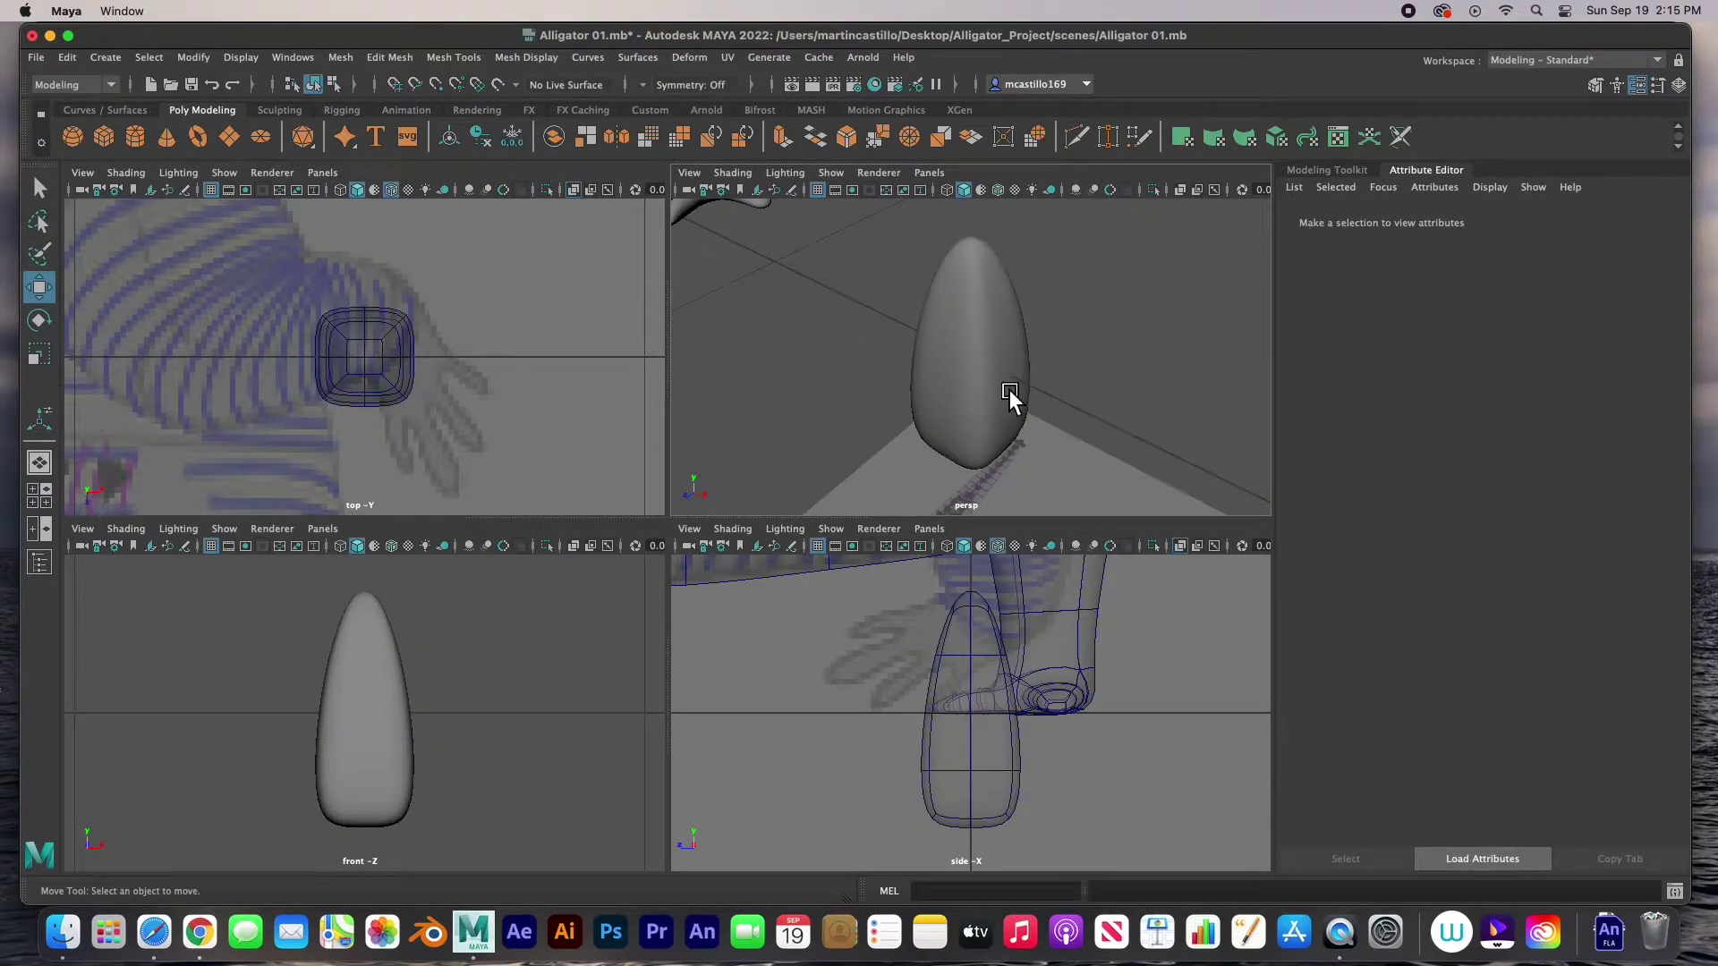
{"action": "left_click_drag", "start_coordinate": [1009, 390], "coordinate": [864, 349], "text": "alt"}
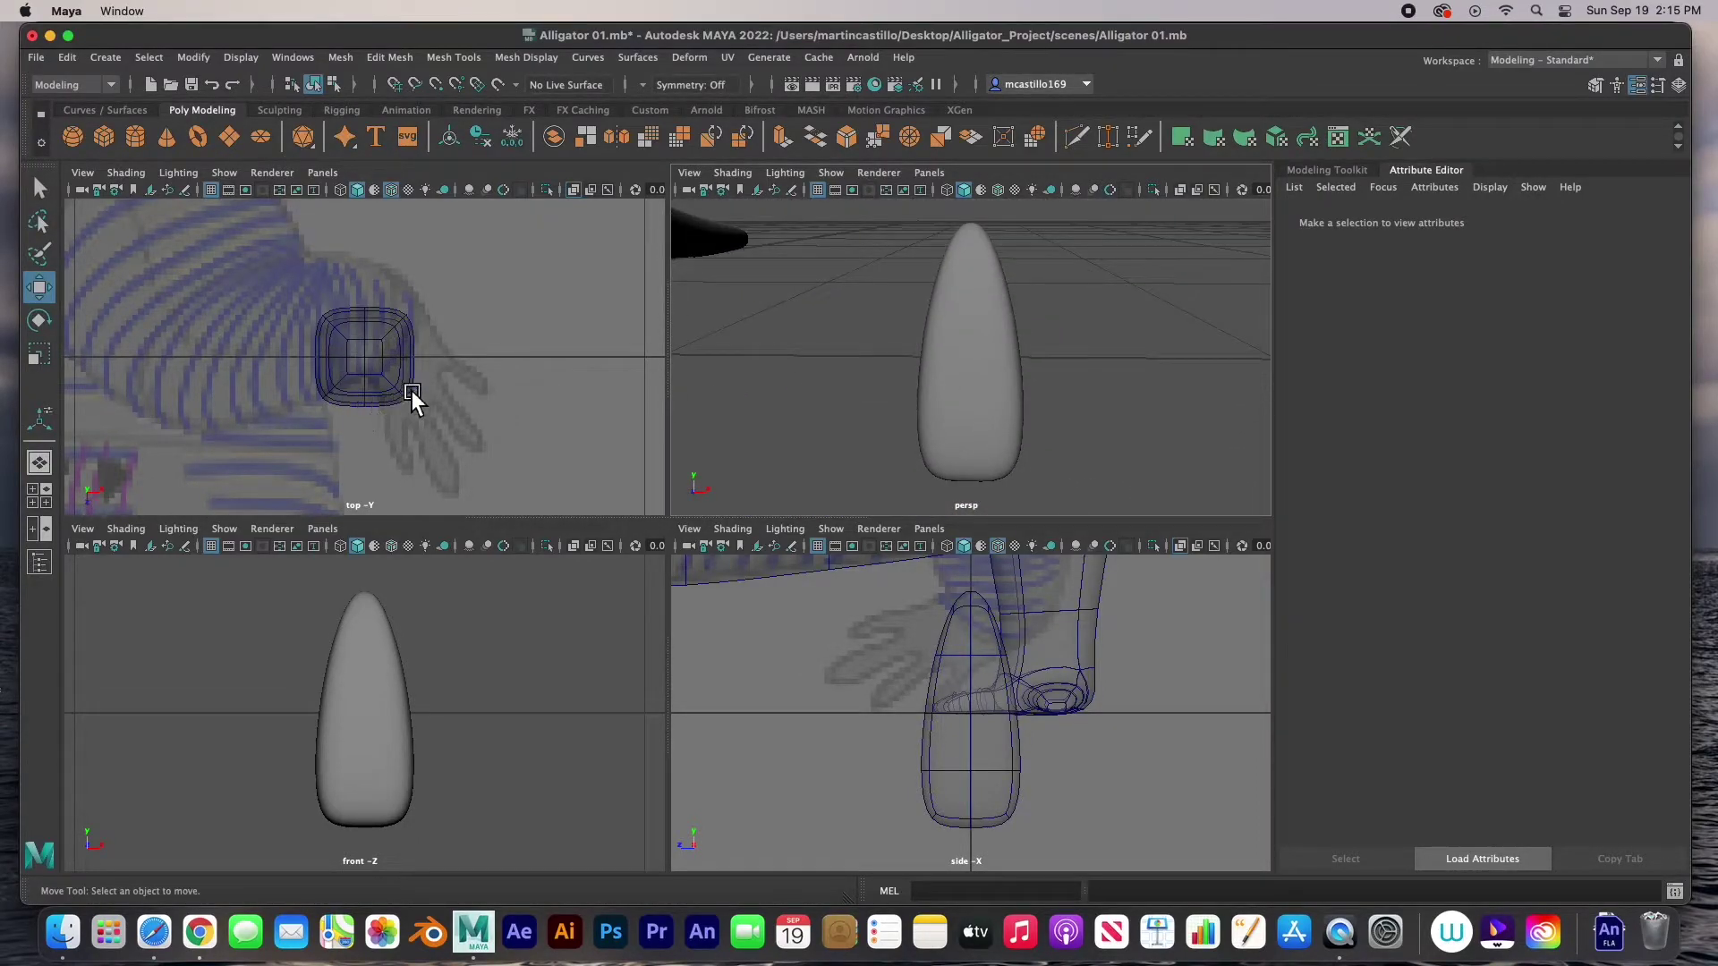
- In the maximized top view, push the side vertices outward and extend the bottom vertex down
{"action": "left_click", "coordinate": [386, 355]}
{"action": "right_click_drag", "start_coordinate": [383, 353], "coordinate": [349, 357]}
{"action": "key", "text": "space"}
{"action": "left_click_drag", "start_coordinate": [644, 399], "coordinate": [675, 531]}
{"action": "left_click_drag", "start_coordinate": [792, 526], "coordinate": [699, 549]}
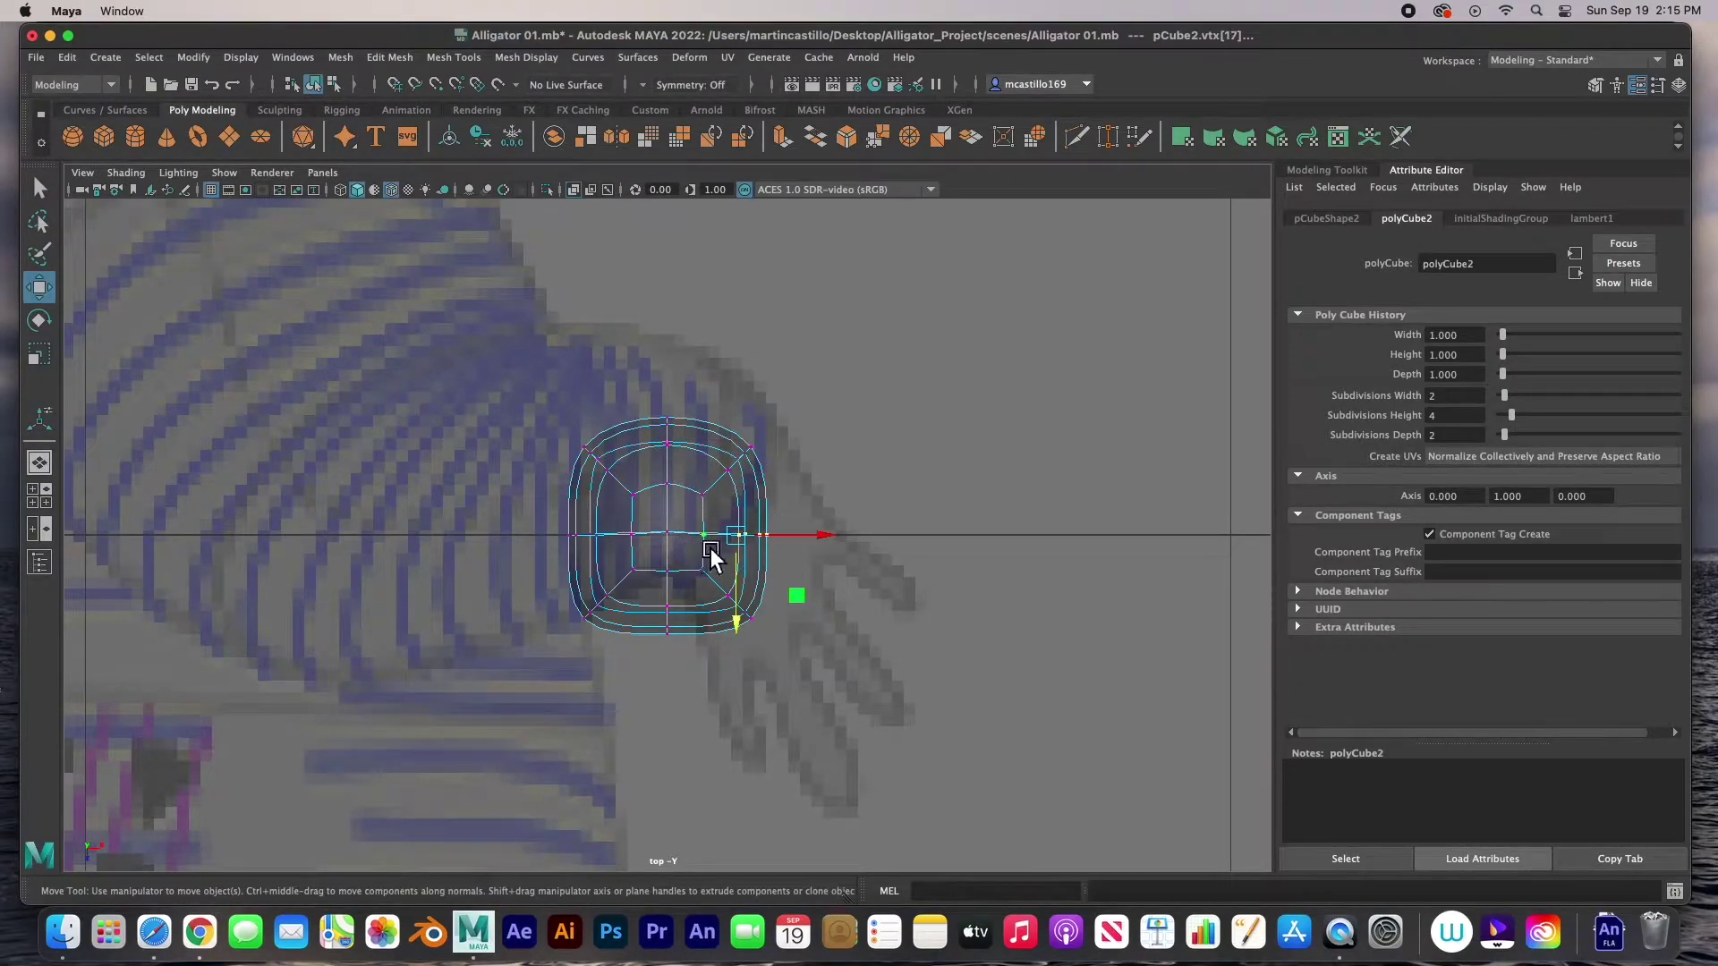
{"action": "left_click_drag", "start_coordinate": [824, 537], "coordinate": [860, 538]}
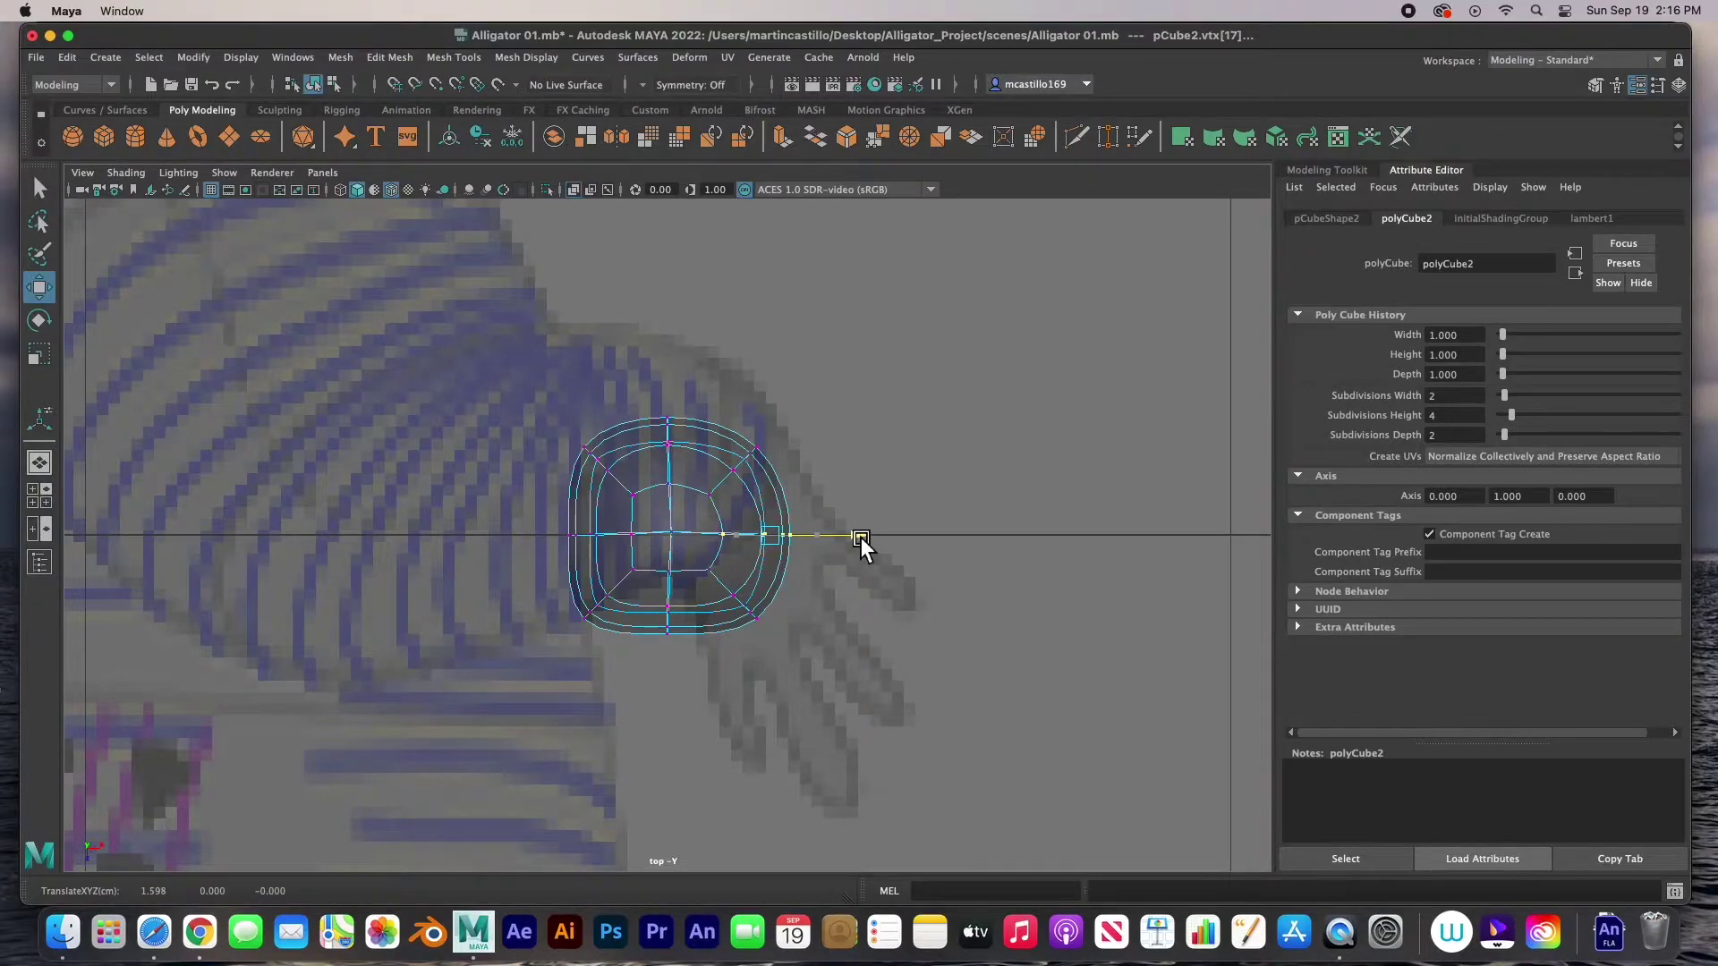
{"action": "left_click", "coordinate": [669, 617]}
{"action": "left_click_drag", "start_coordinate": [678, 707], "coordinate": [678, 731]}
{"action": "left_click_drag", "start_coordinate": [542, 522], "coordinate": [662, 544]}
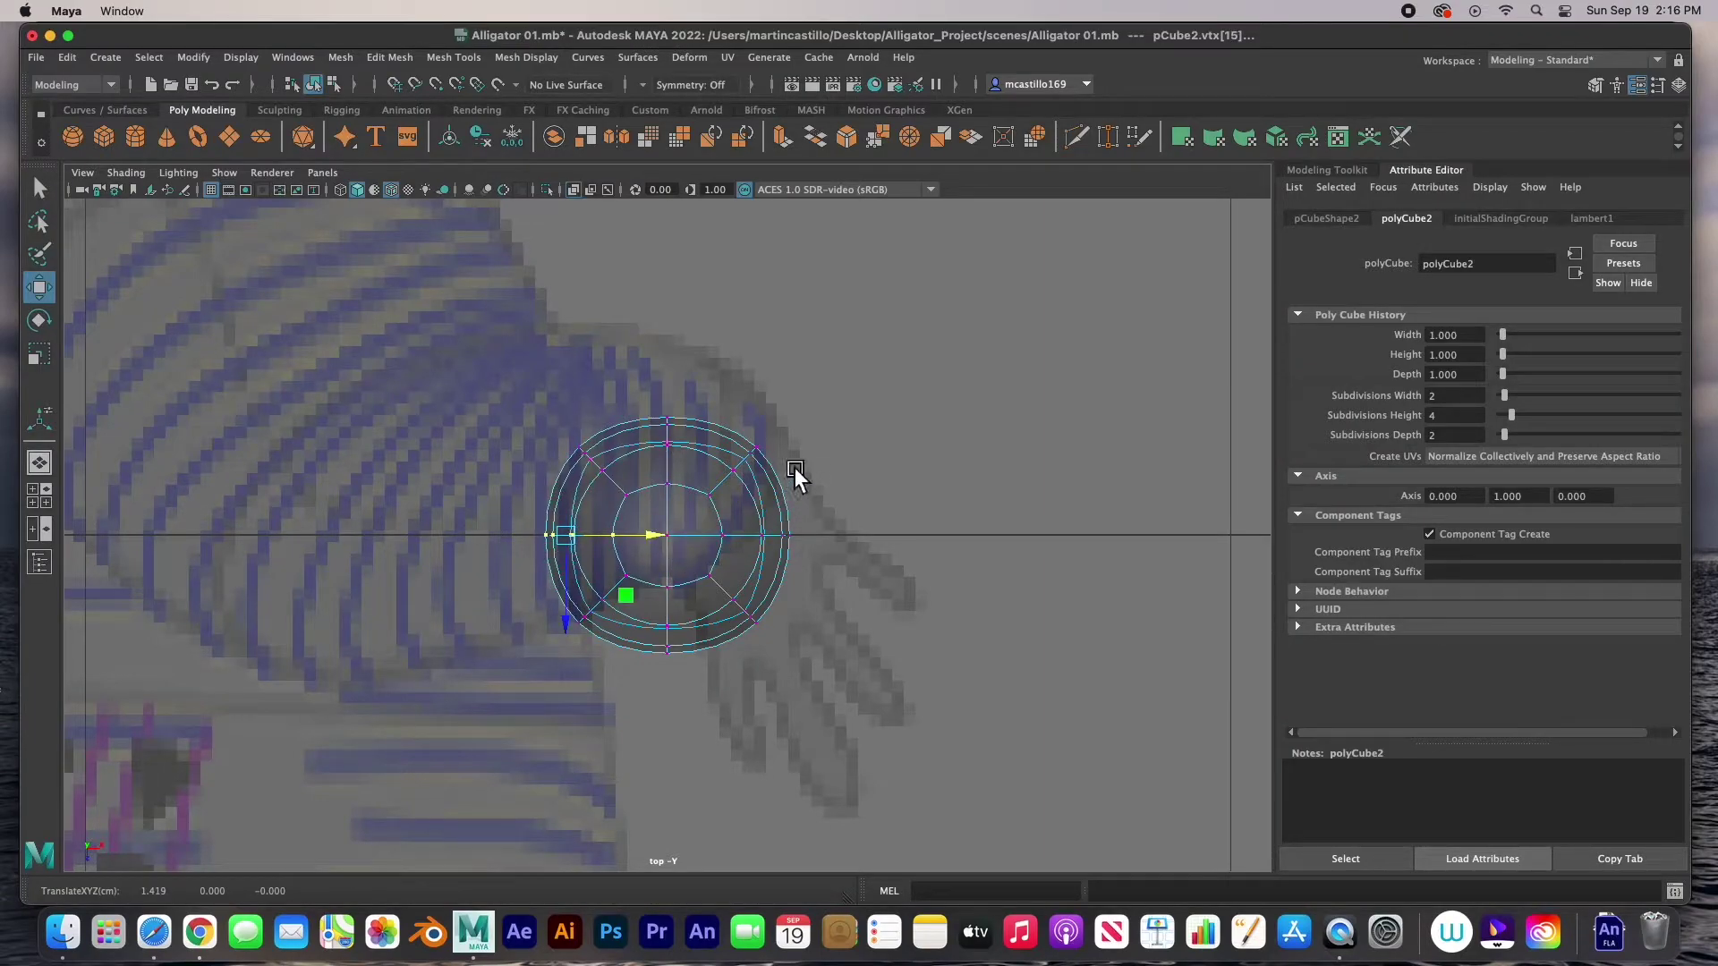
- Scale the vertex rows in the side view to taper the tooth to a narrow tip
{"action": "key", "text": "space"}
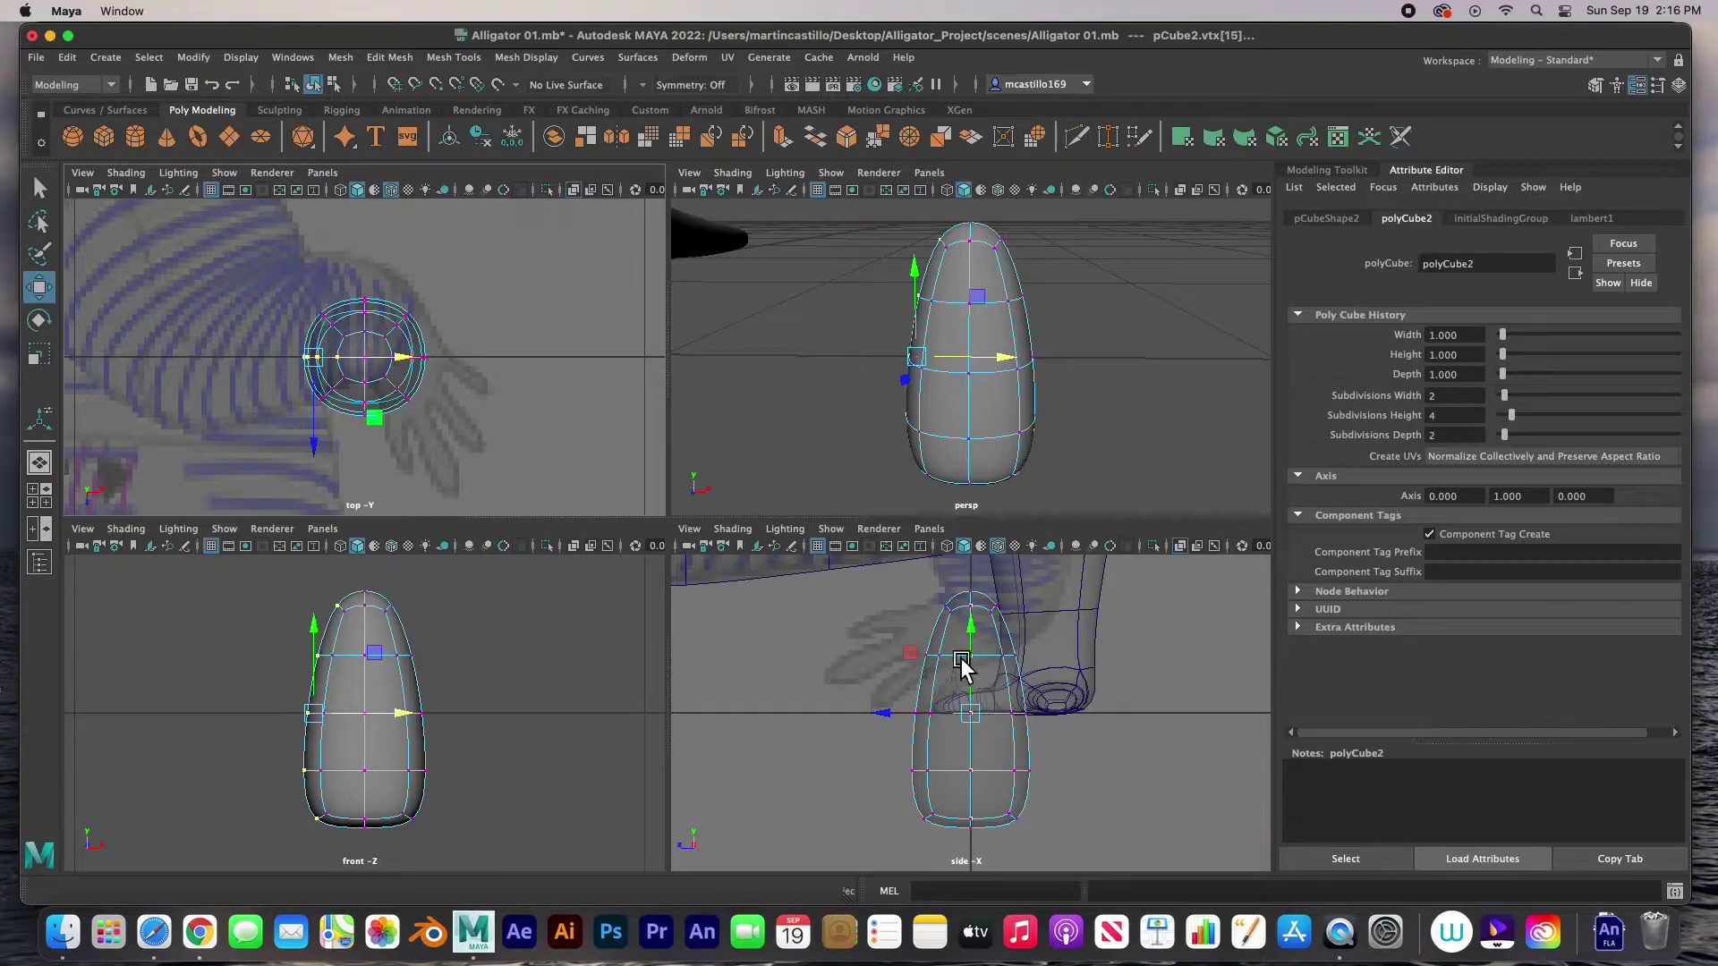
{"action": "left_click_drag", "start_coordinate": [876, 634], "coordinate": [959, 663]}
{"action": "key", "text": "r"}
{"action": "left_click_drag", "start_coordinate": [926, 575], "coordinate": [966, 604]}
{"action": "left_click_drag", "start_coordinate": [899, 687], "coordinate": [1074, 799]}
{"action": "left_click_drag", "start_coordinate": [974, 773], "coordinate": [966, 832]}
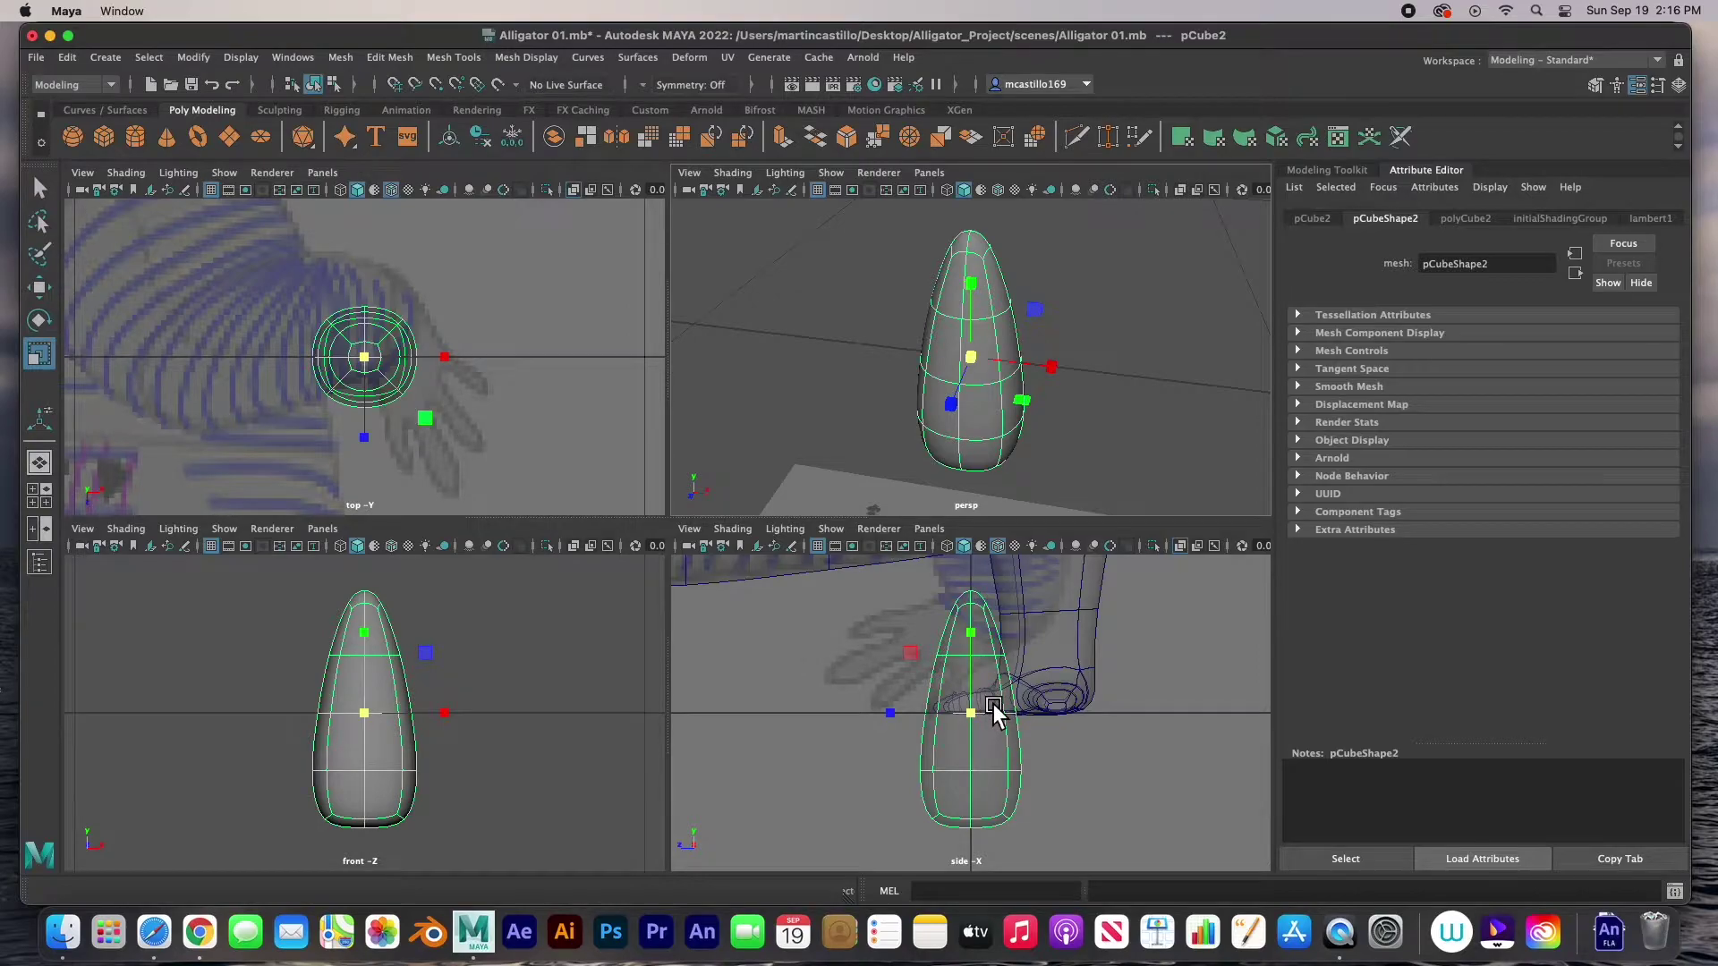
- Move the tooth up and sideways onto the alligator's head
{"action": "key", "text": "a"}
{"action": "key", "text": "a"}
{"action": "key", "text": "a"}
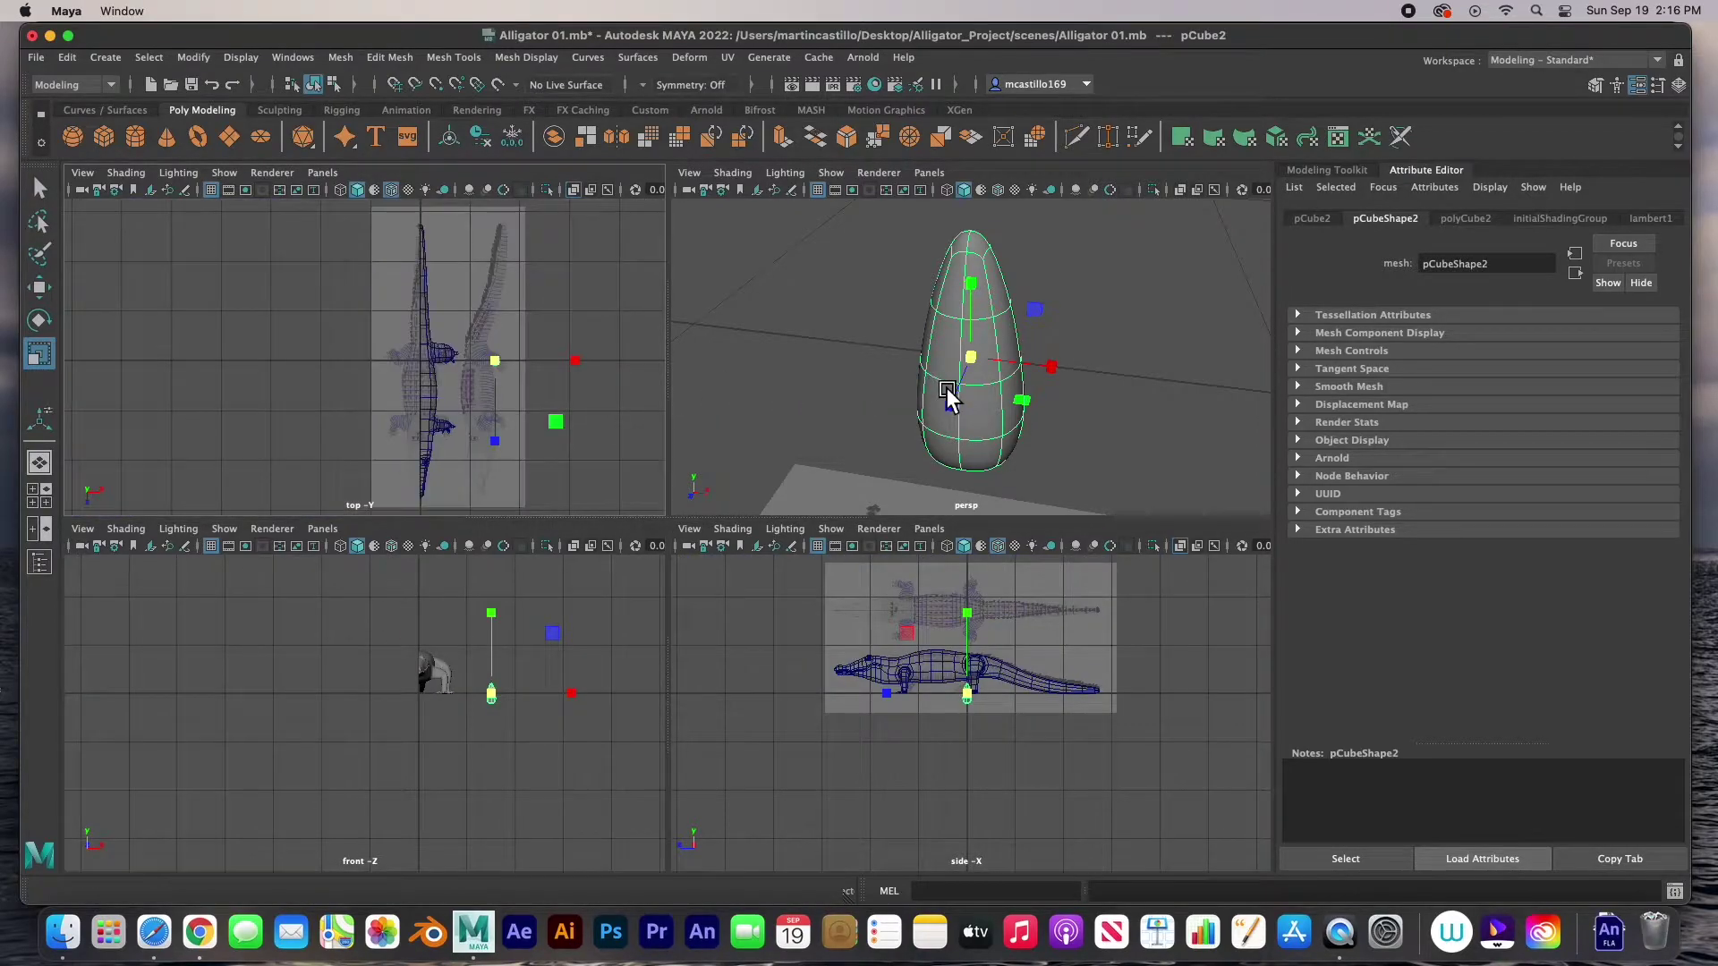
{"action": "key", "text": "a"}
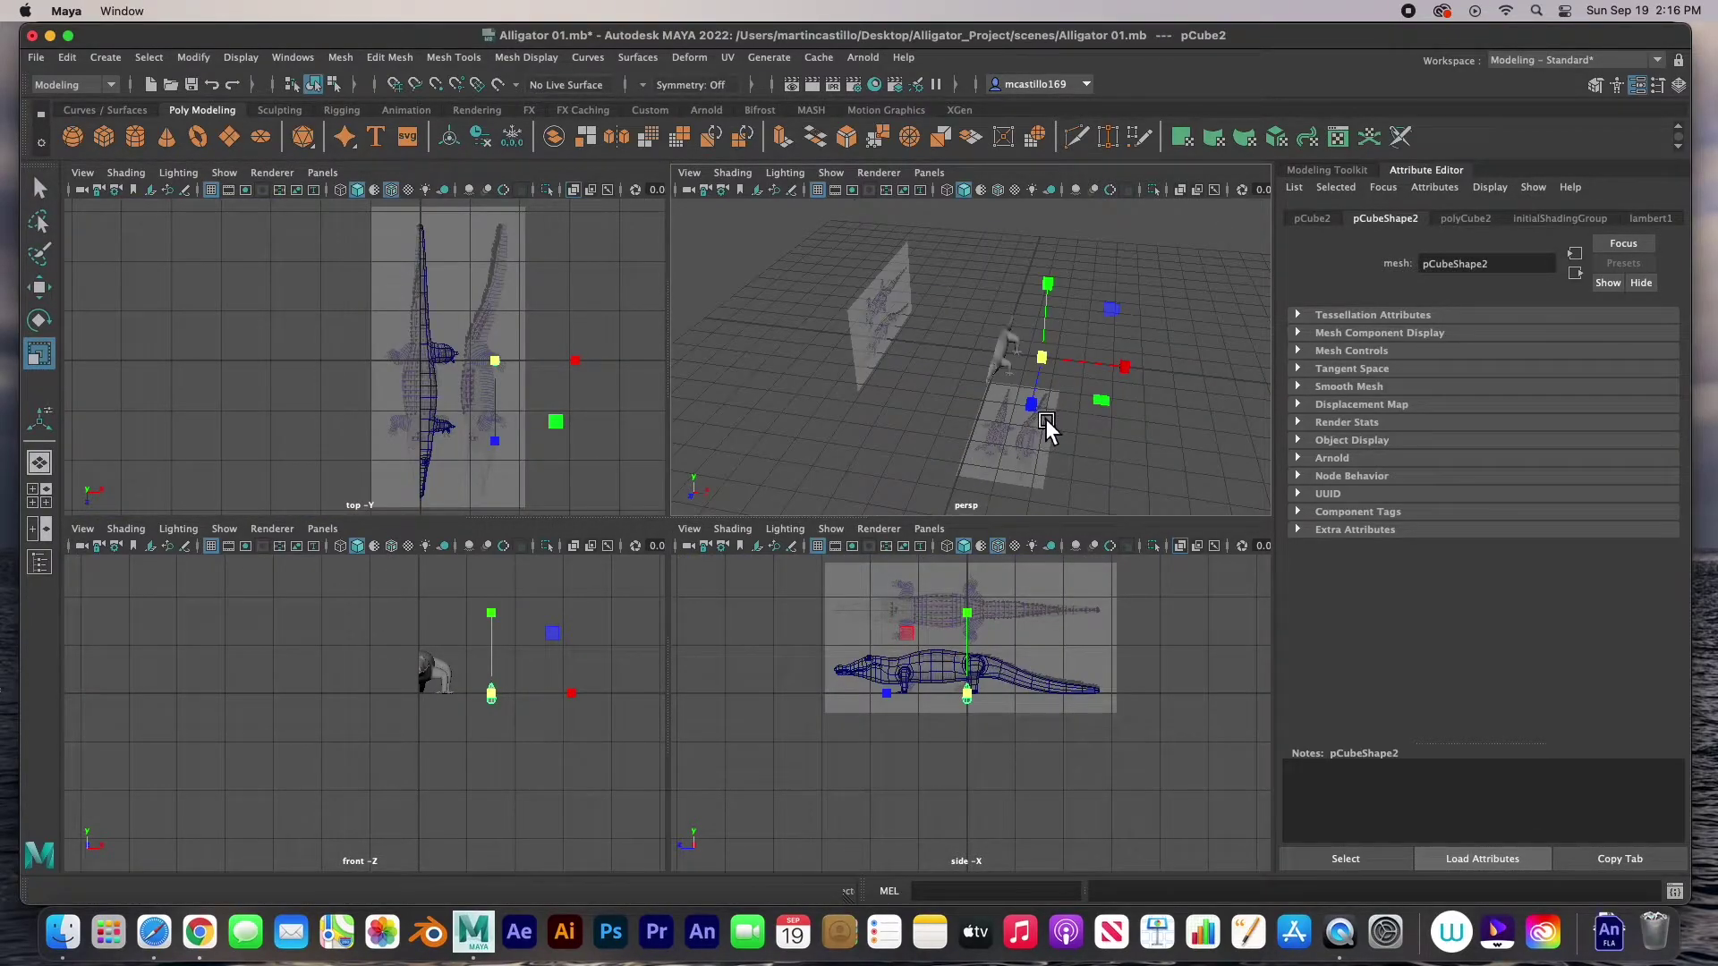
{"action": "key", "text": "w"}
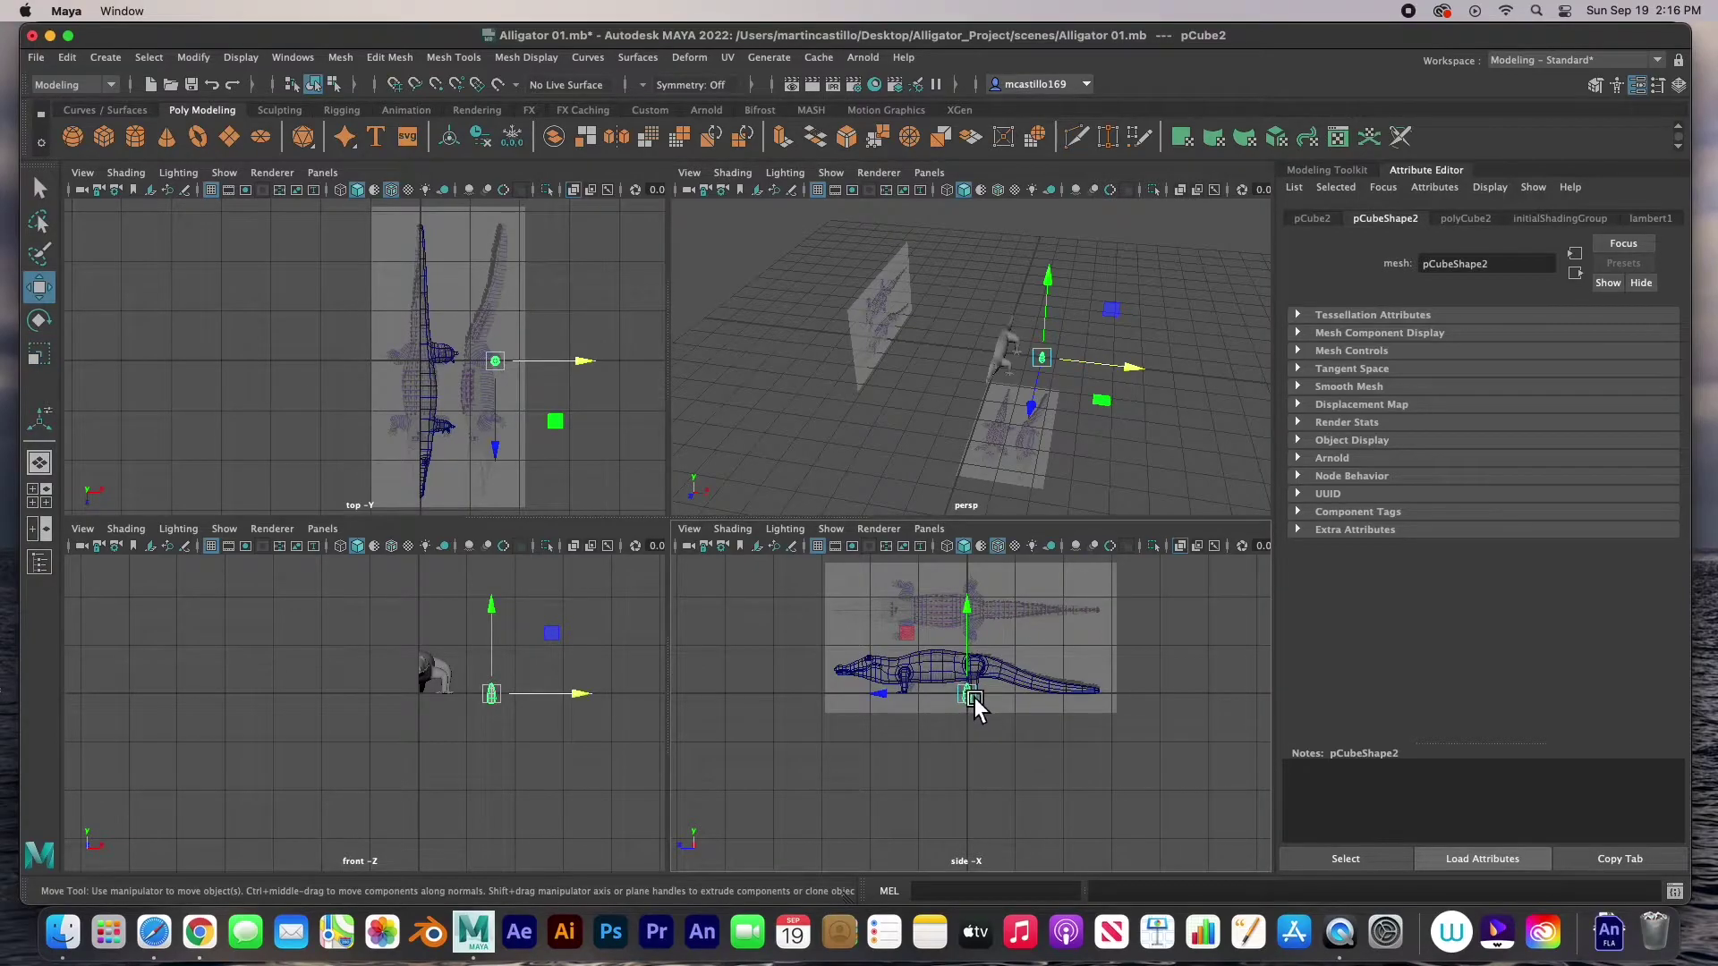
{"action": "left_click_drag", "start_coordinate": [973, 696], "coordinate": [872, 669]}
{"action": "left_click_drag", "start_coordinate": [485, 669], "coordinate": [436, 667]}
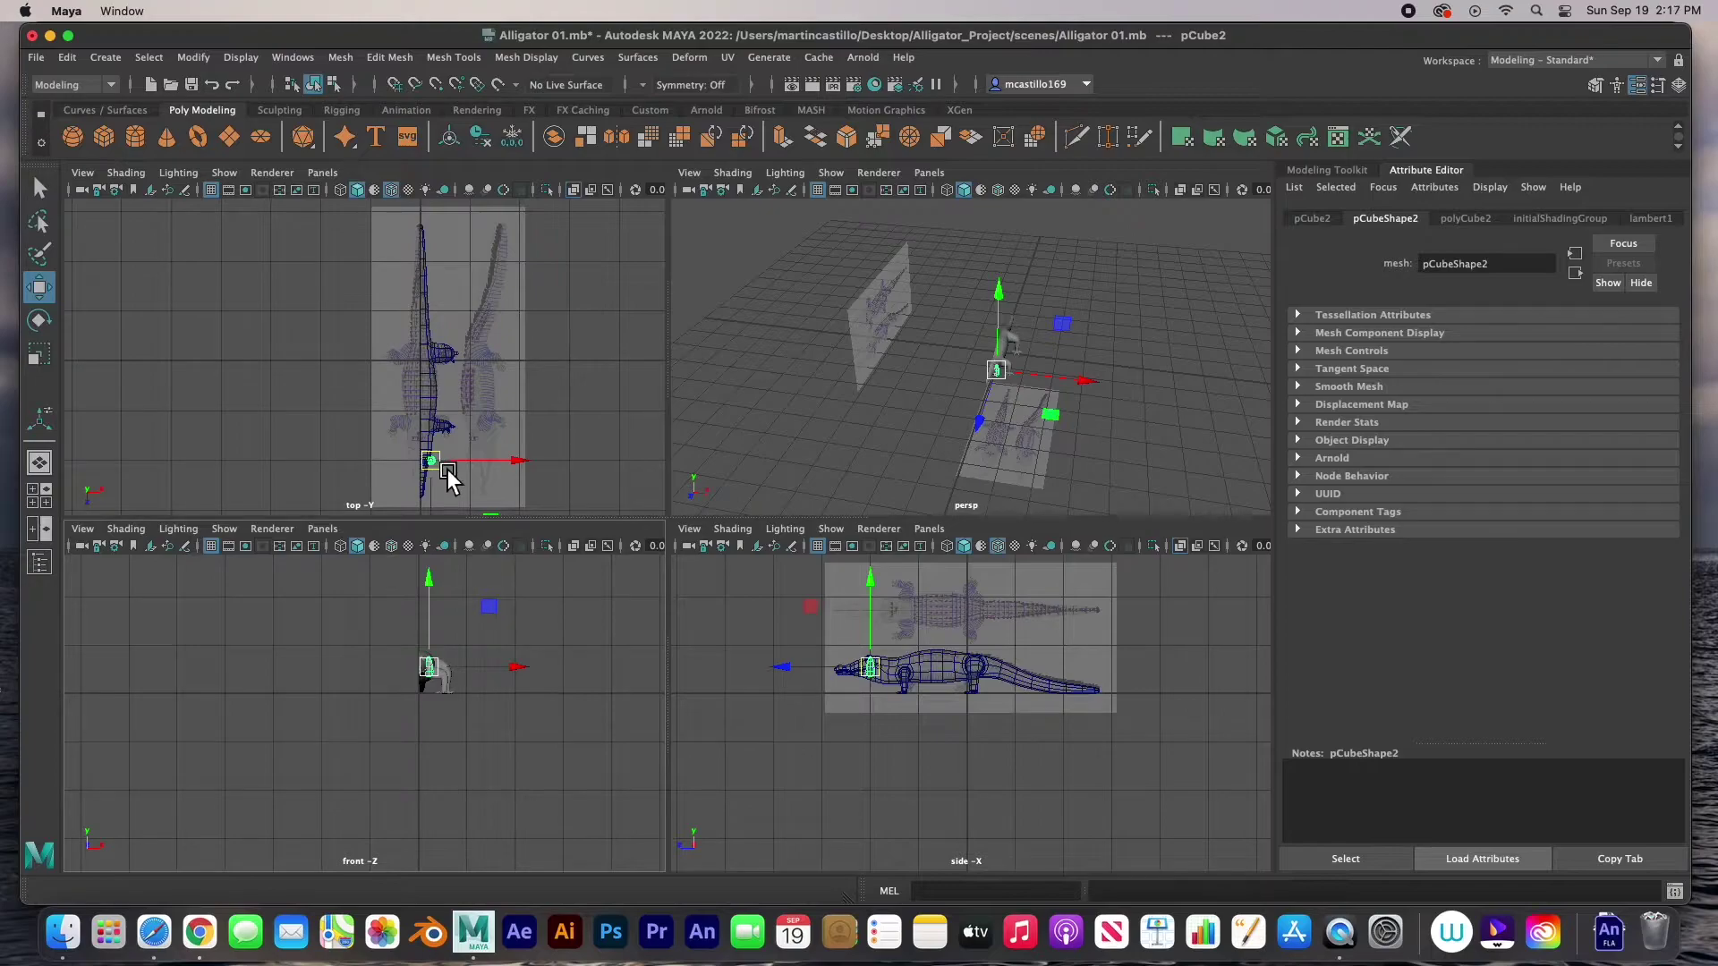
- Shrink the tooth to tooth size and make it thinner along X and Z
{"action": "key", "text": "f"}
{"action": "key", "text": "f"}
{"action": "key", "text": "f"}
{"action": "key", "text": "f"}
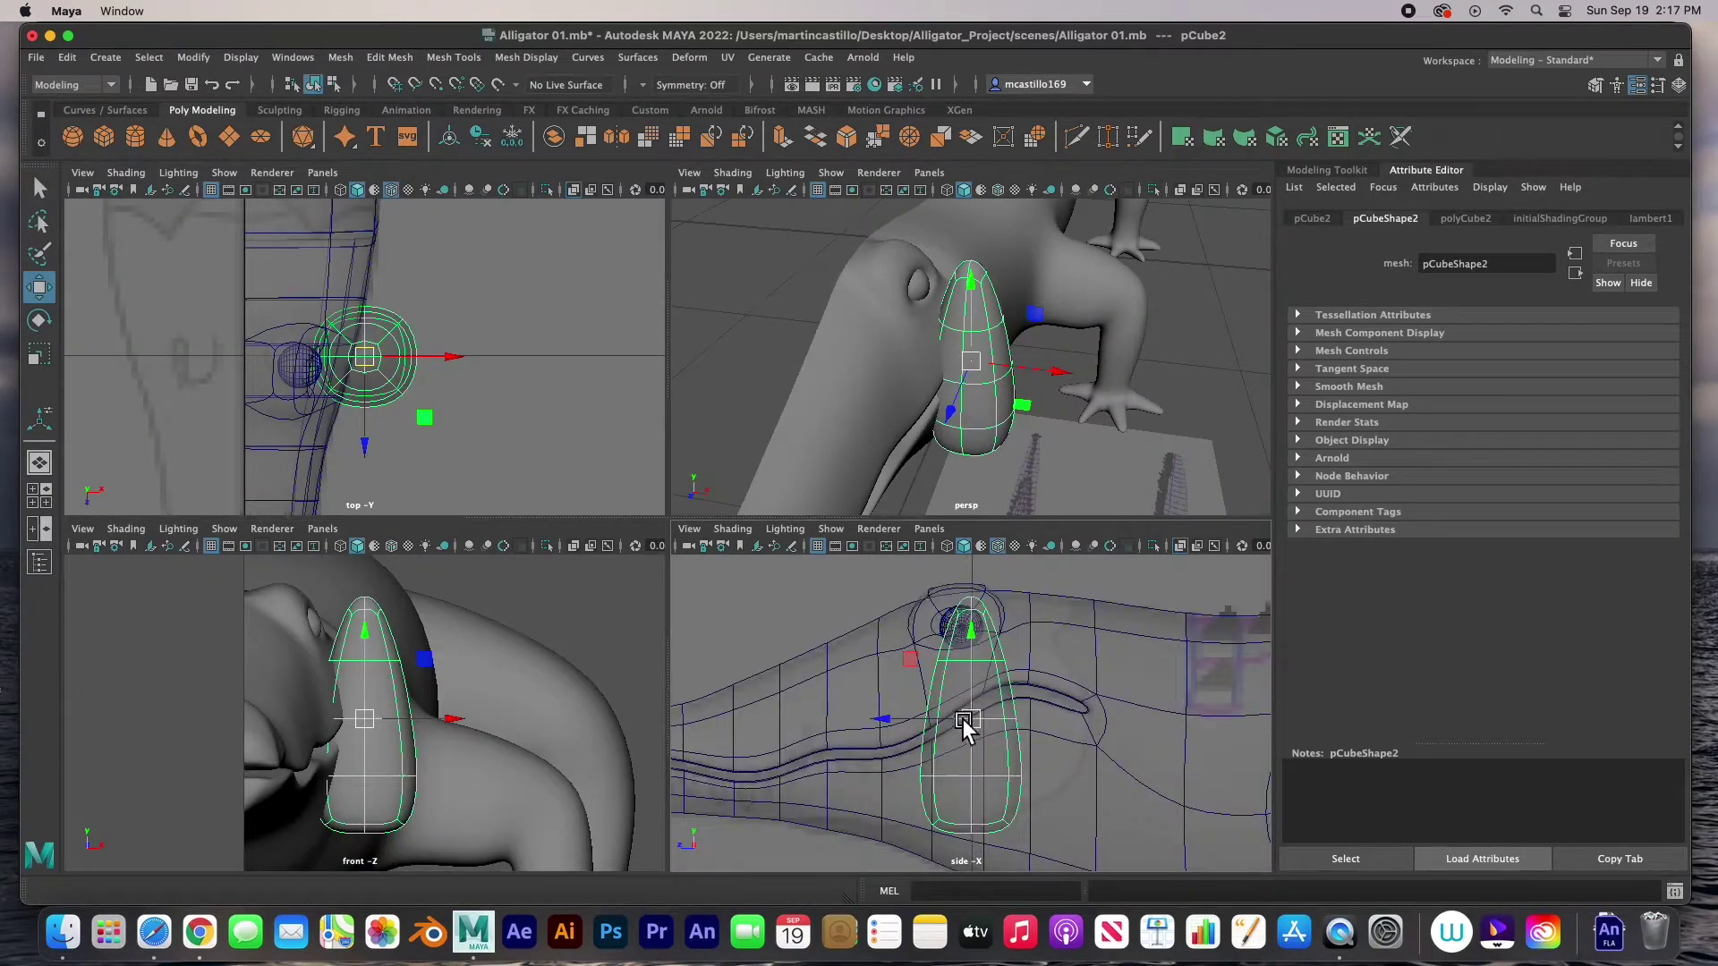
{"action": "key", "text": "r"}
{"action": "left_click_drag", "start_coordinate": [972, 361], "coordinate": [876, 398]}
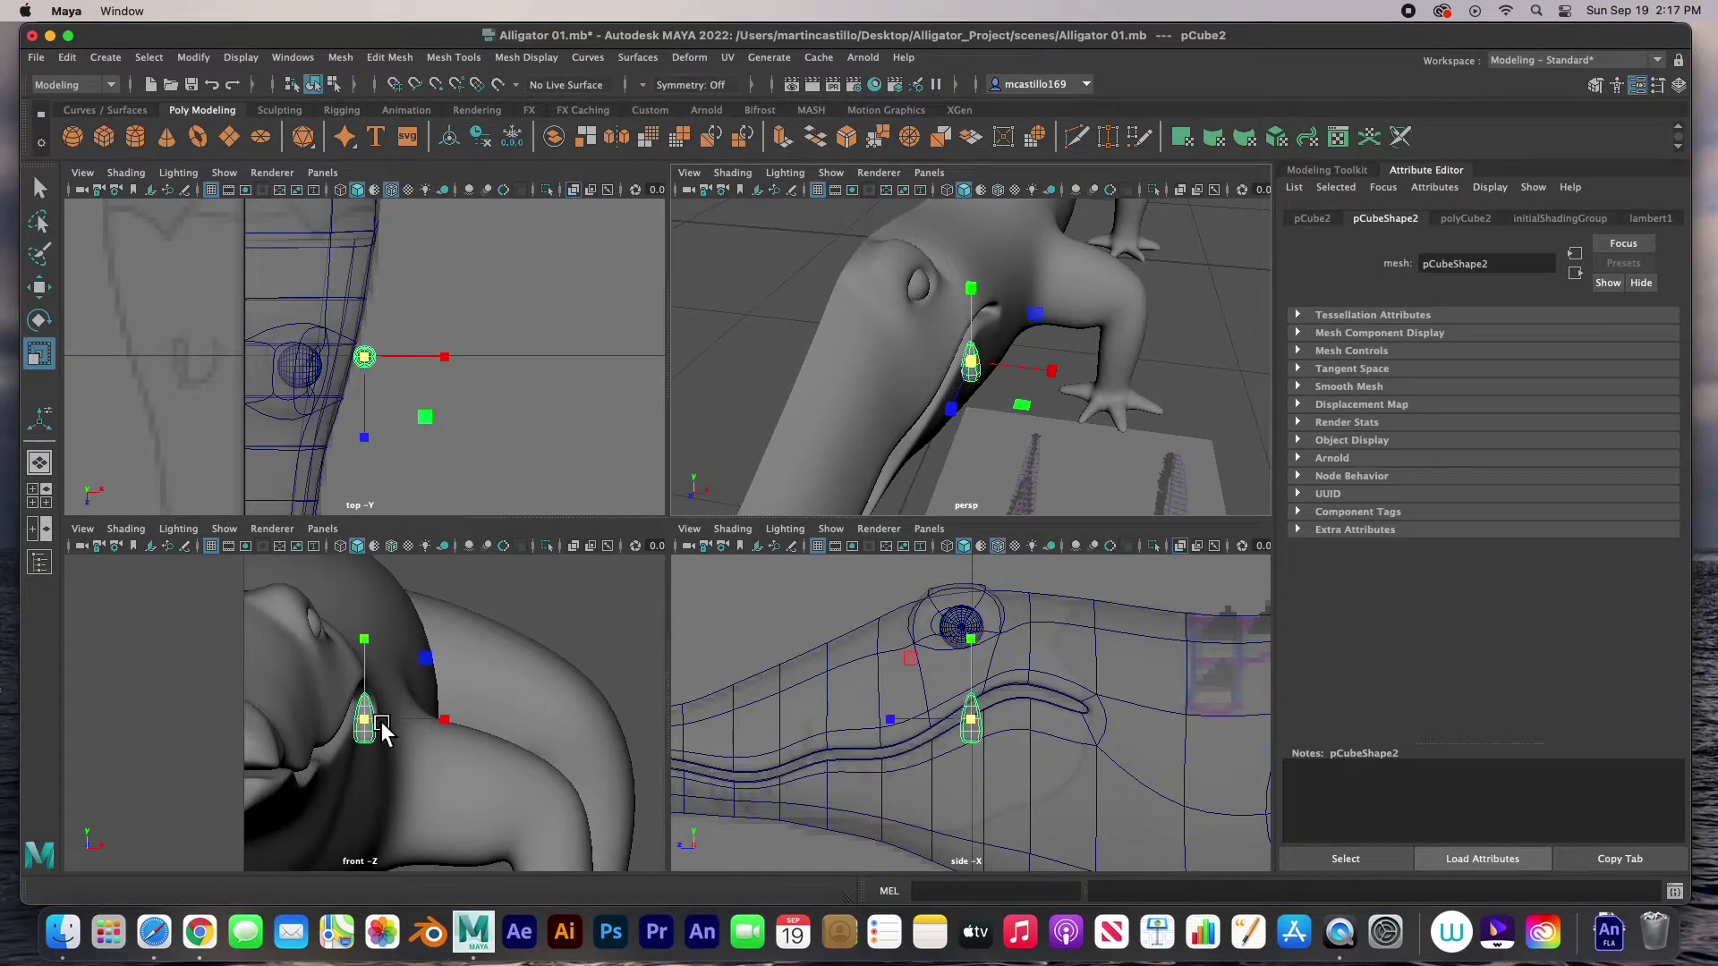
{"action": "left_click_drag", "start_coordinate": [445, 719], "coordinate": [436, 722]}
{"action": "left_click_drag", "start_coordinate": [369, 424], "coordinate": [371, 422]}
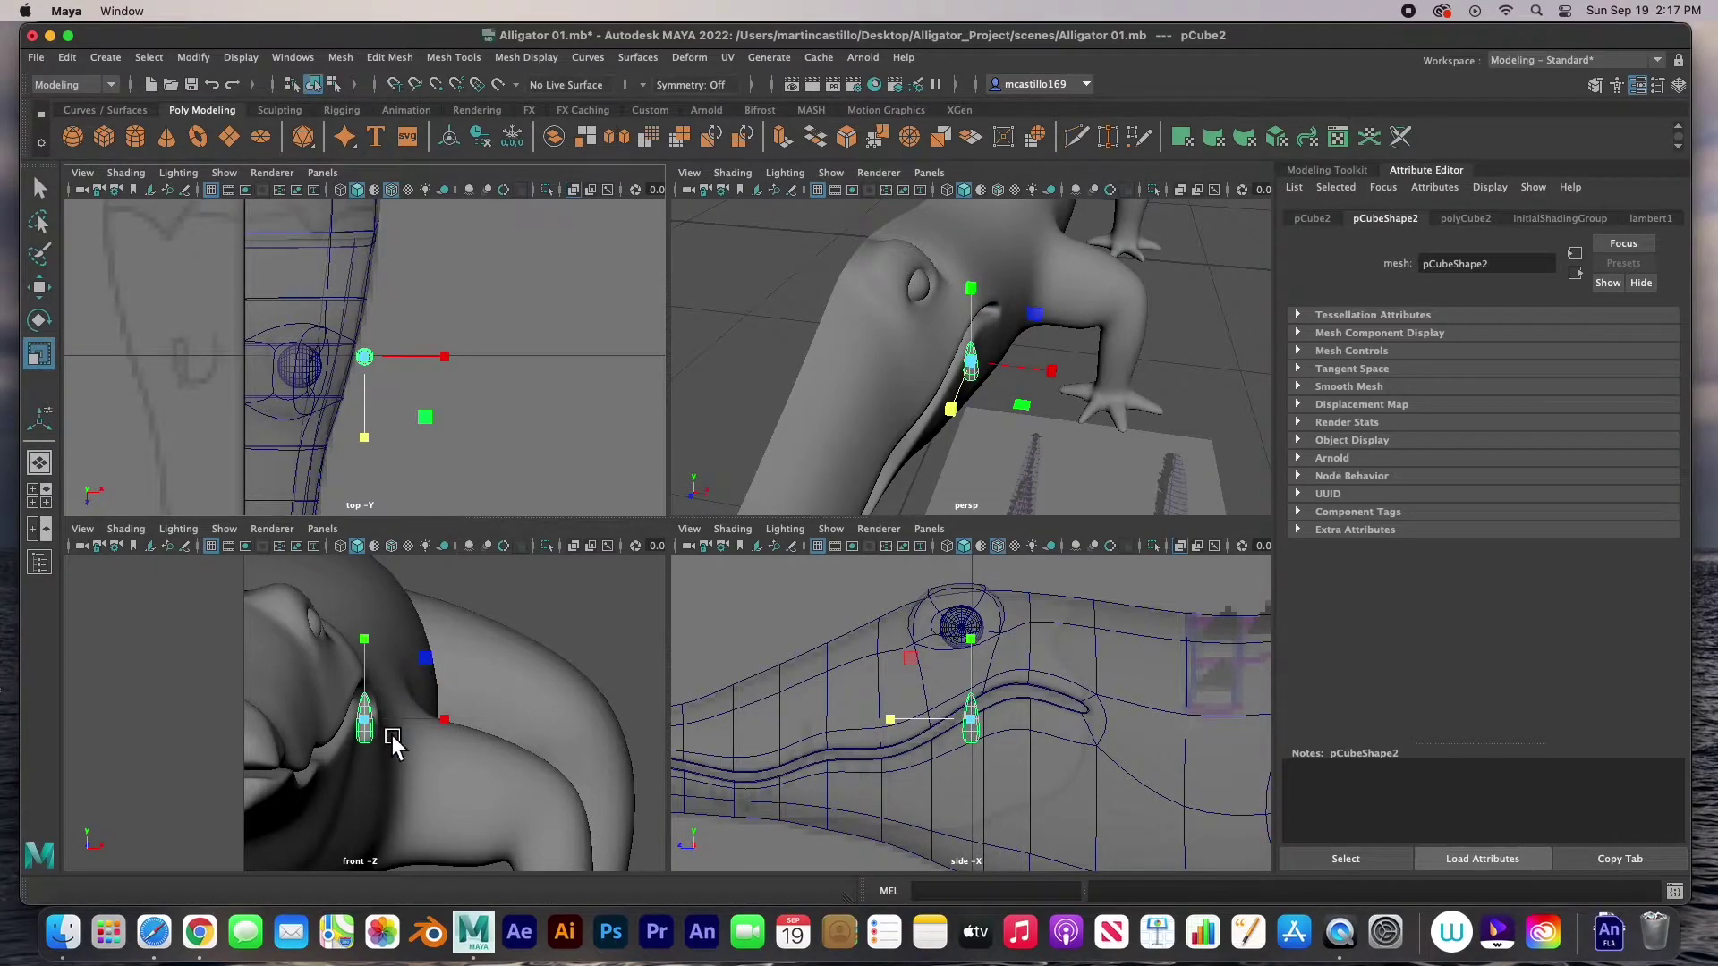
- Place the tooth on the mouth line and tilt it forward and sideways to match the jaw
{"action": "key", "text": "w"}
{"action": "left_click_drag", "start_coordinate": [376, 732], "coordinate": [350, 718]}
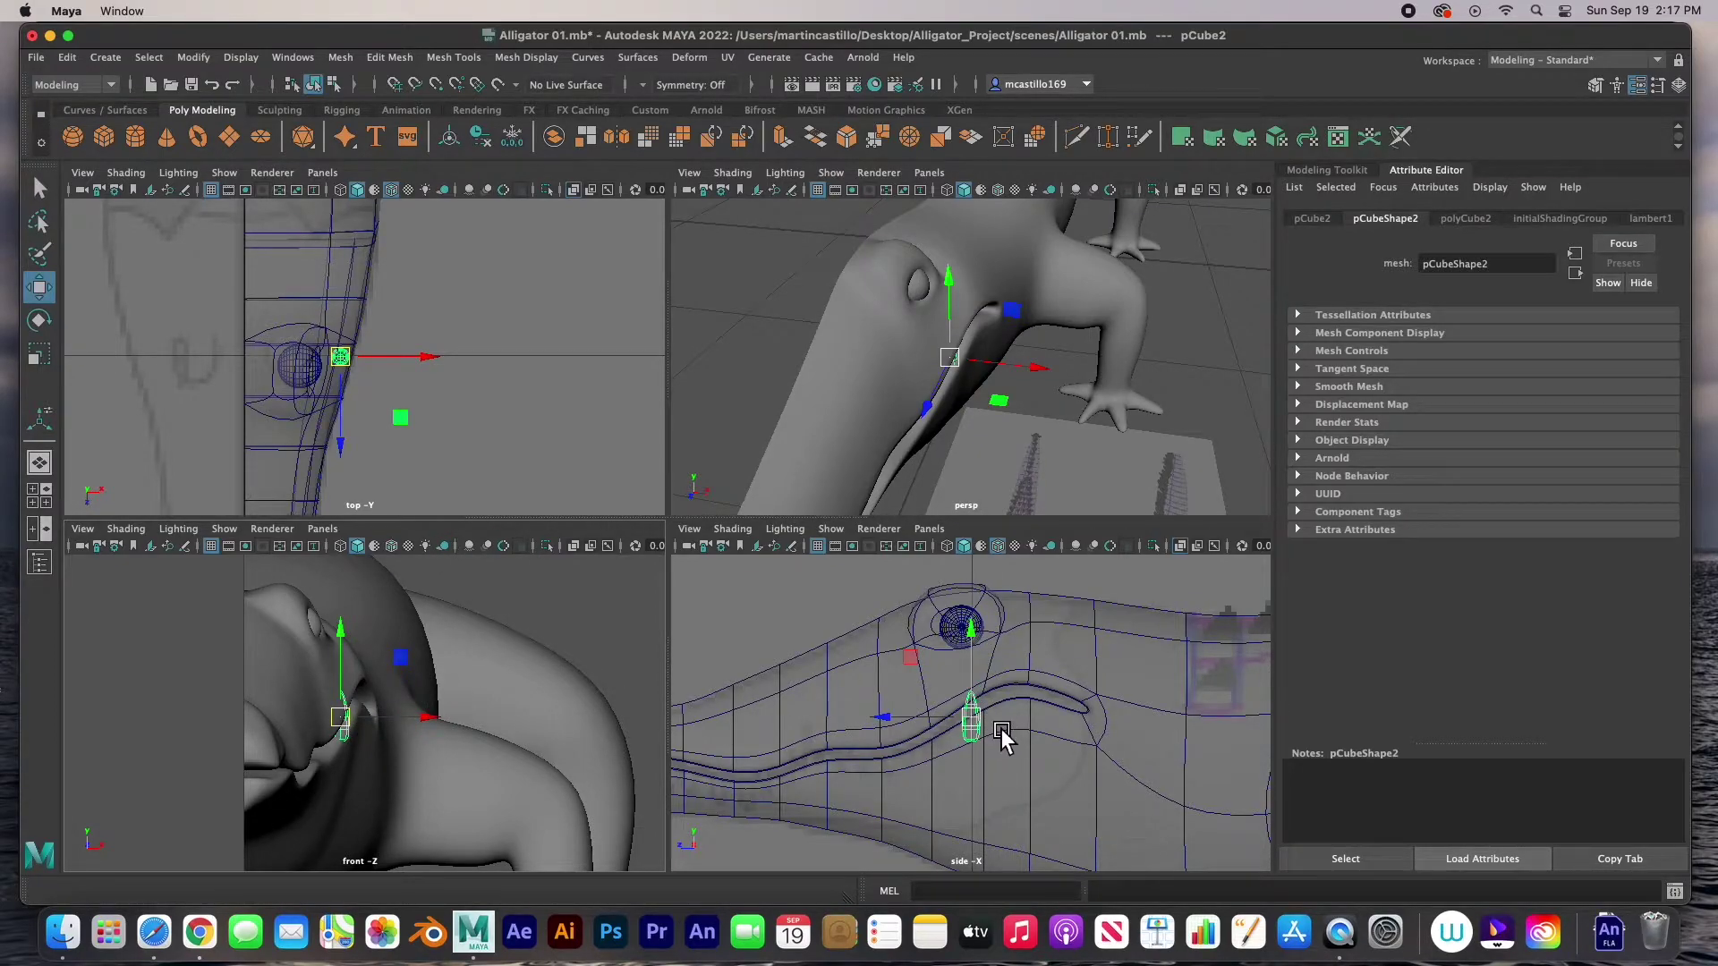
{"action": "left_click_drag", "start_coordinate": [980, 752], "coordinate": [969, 729]}
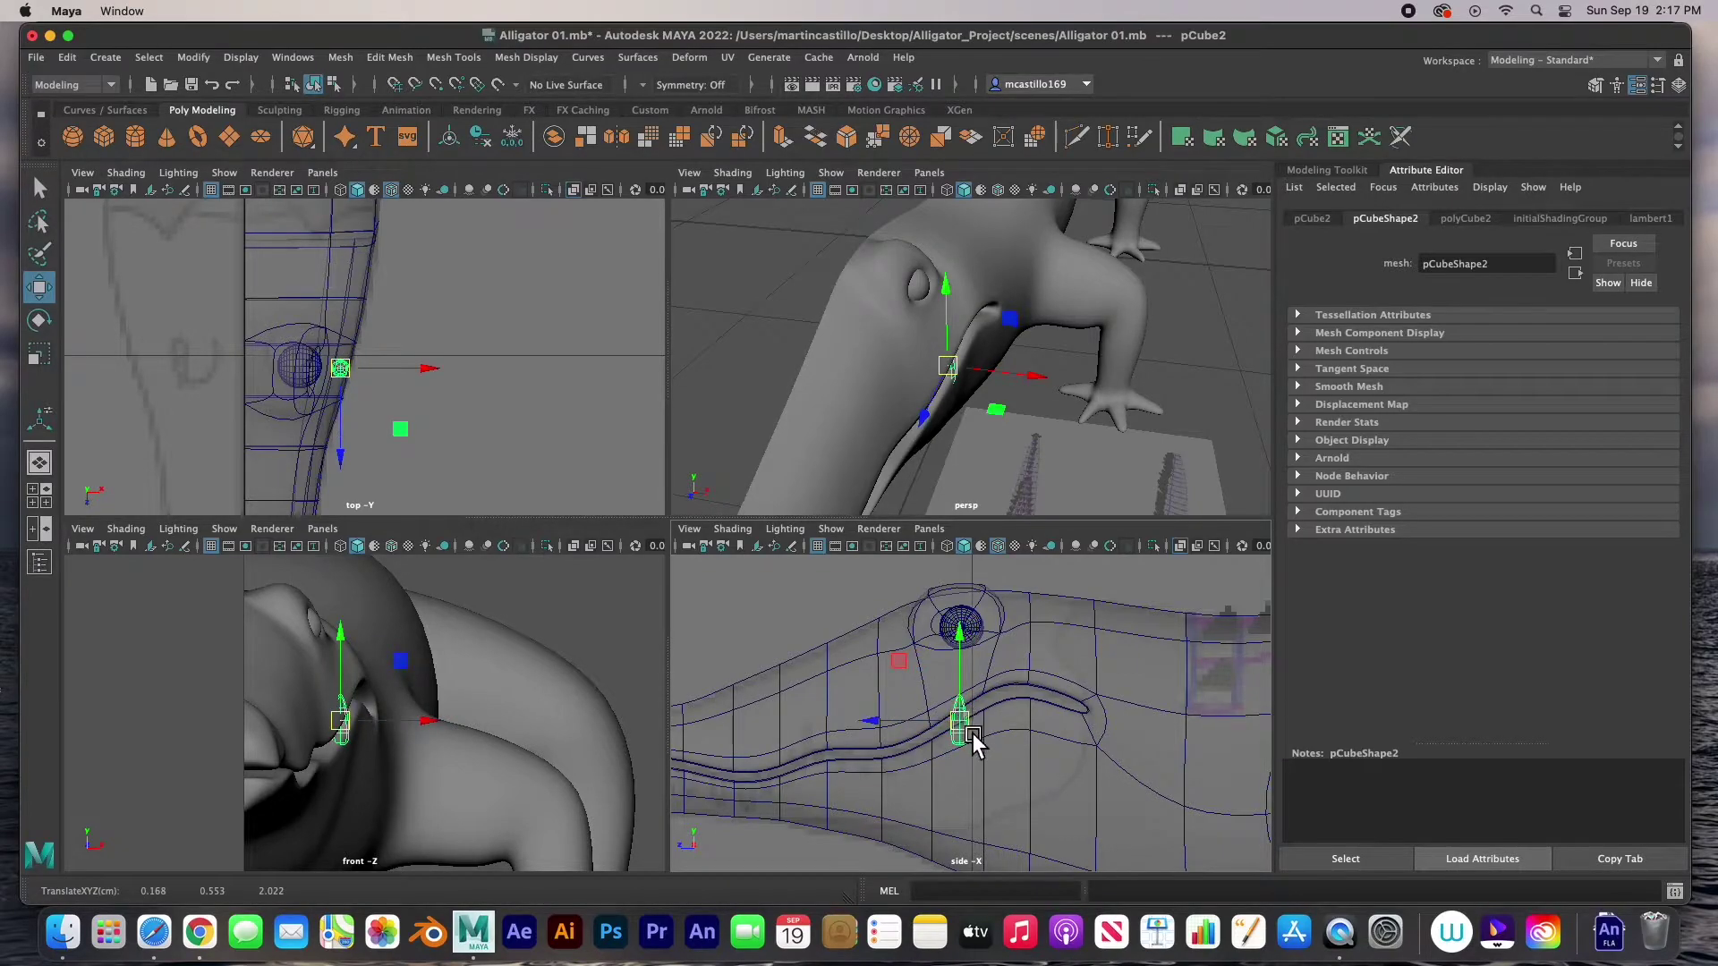
{"action": "key", "text": "e"}
{"action": "left_click_drag", "start_coordinate": [1011, 667], "coordinate": [993, 659]}
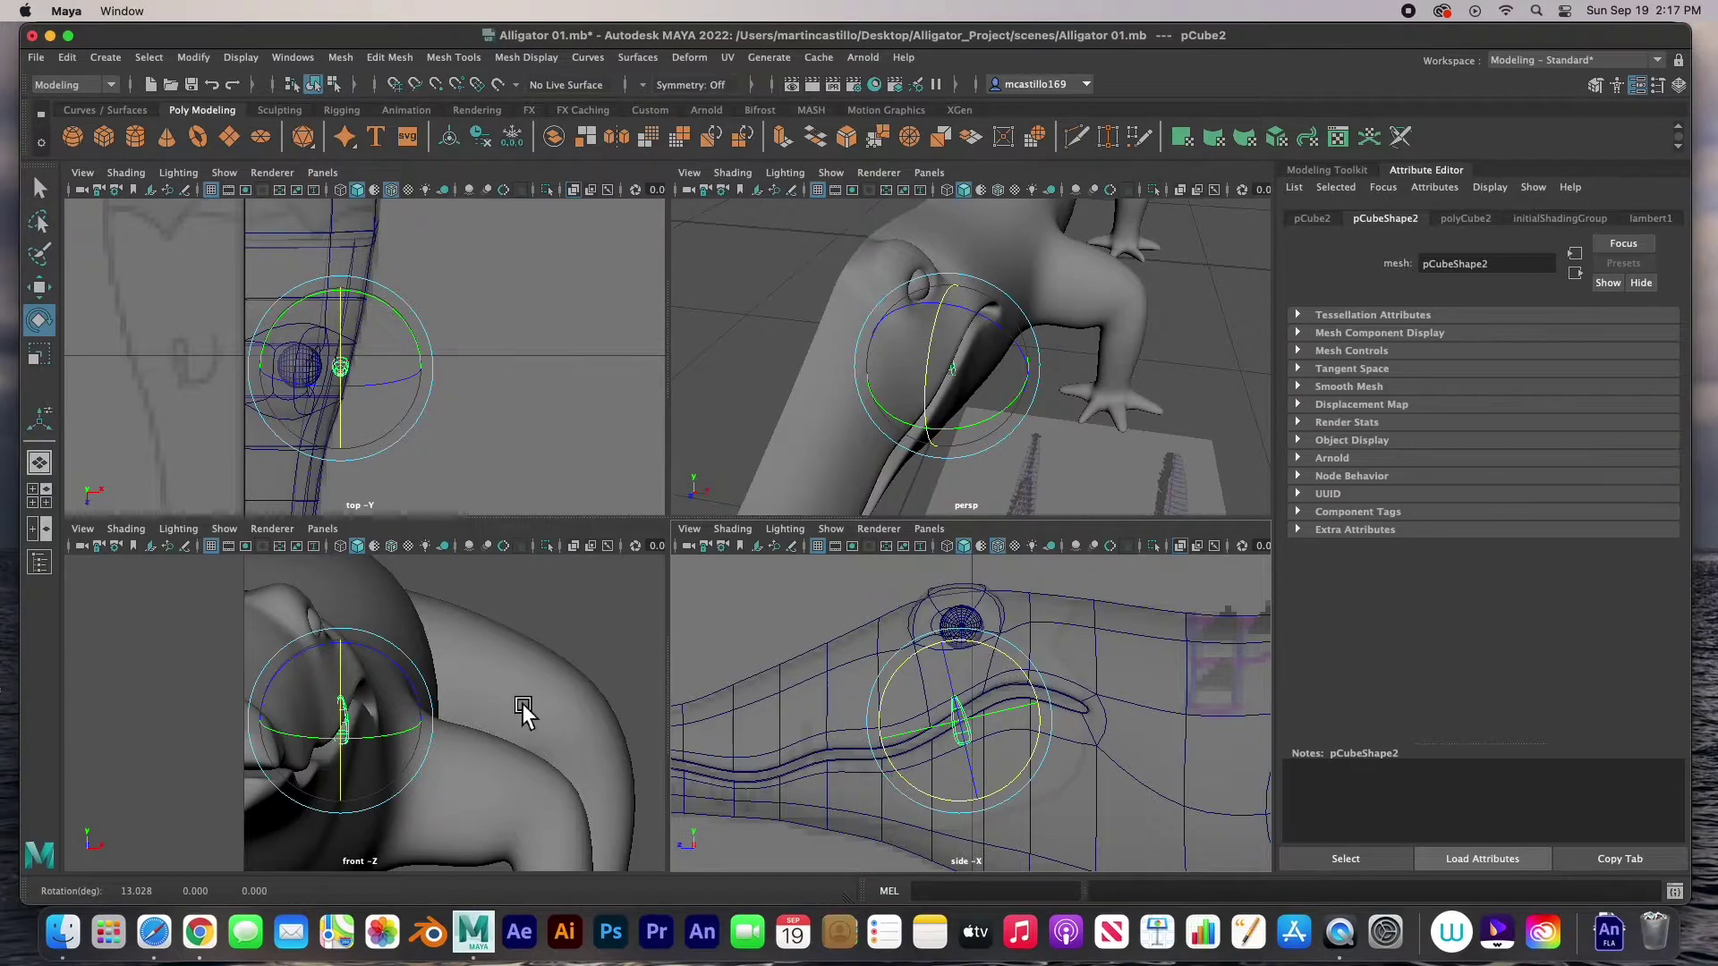
{"action": "left_click_drag", "start_coordinate": [416, 687], "coordinate": [429, 707]}
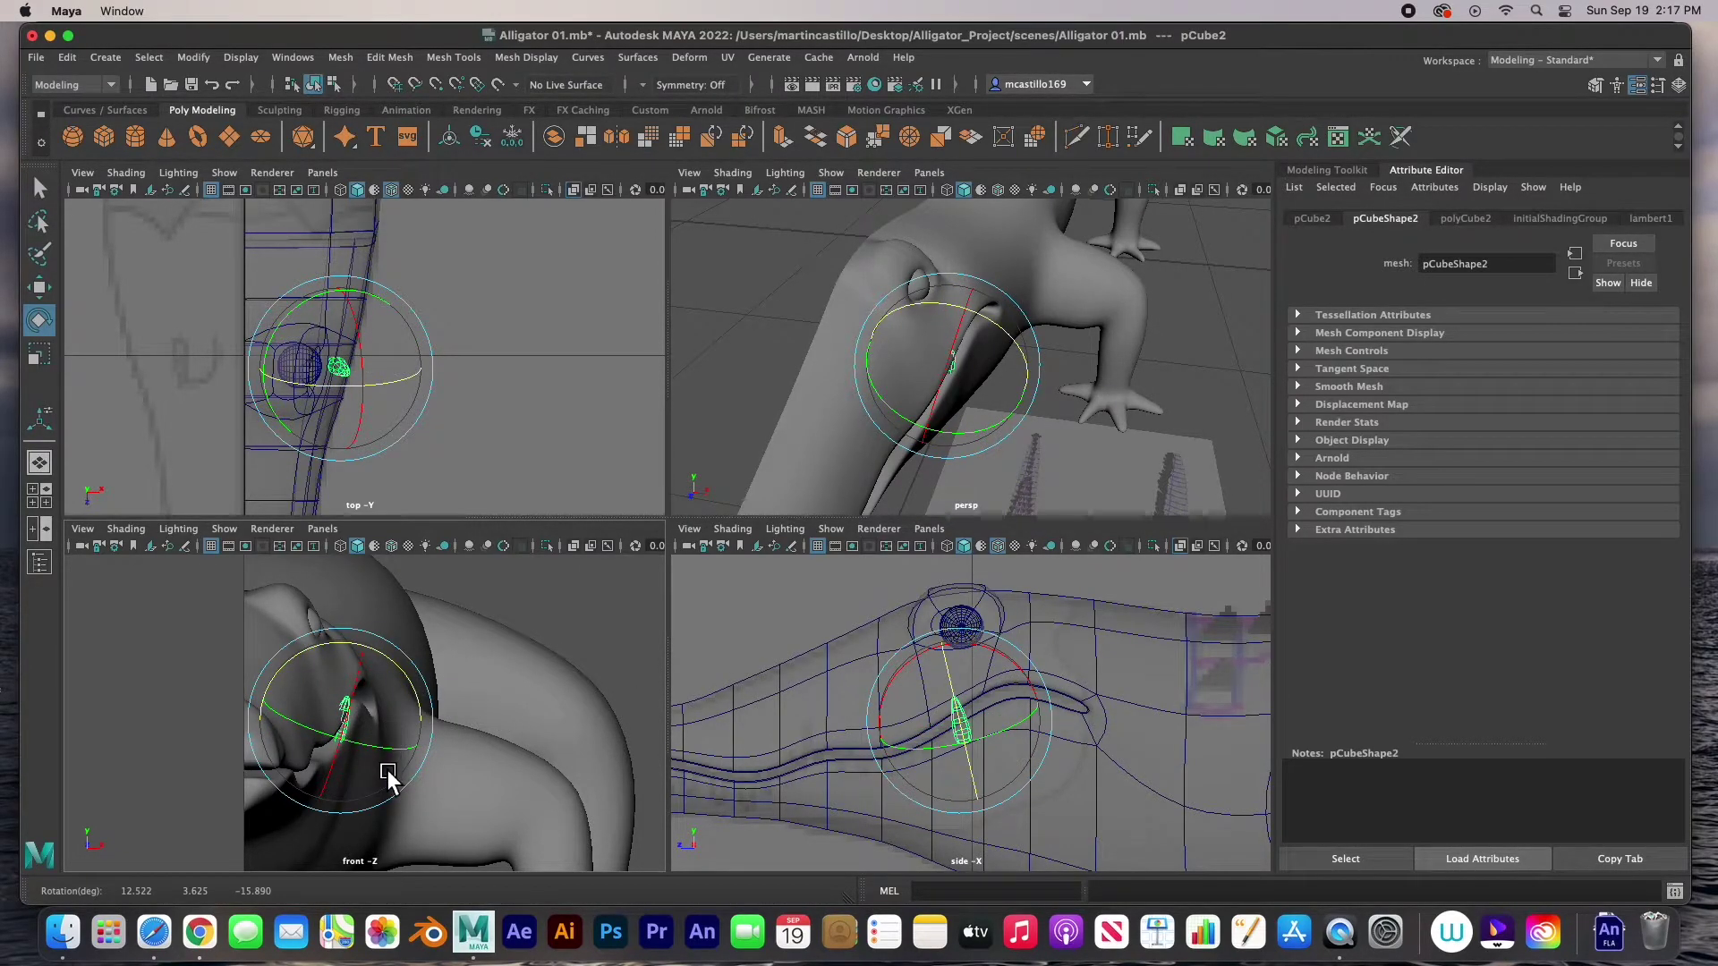
{"action": "key", "text": "w"}
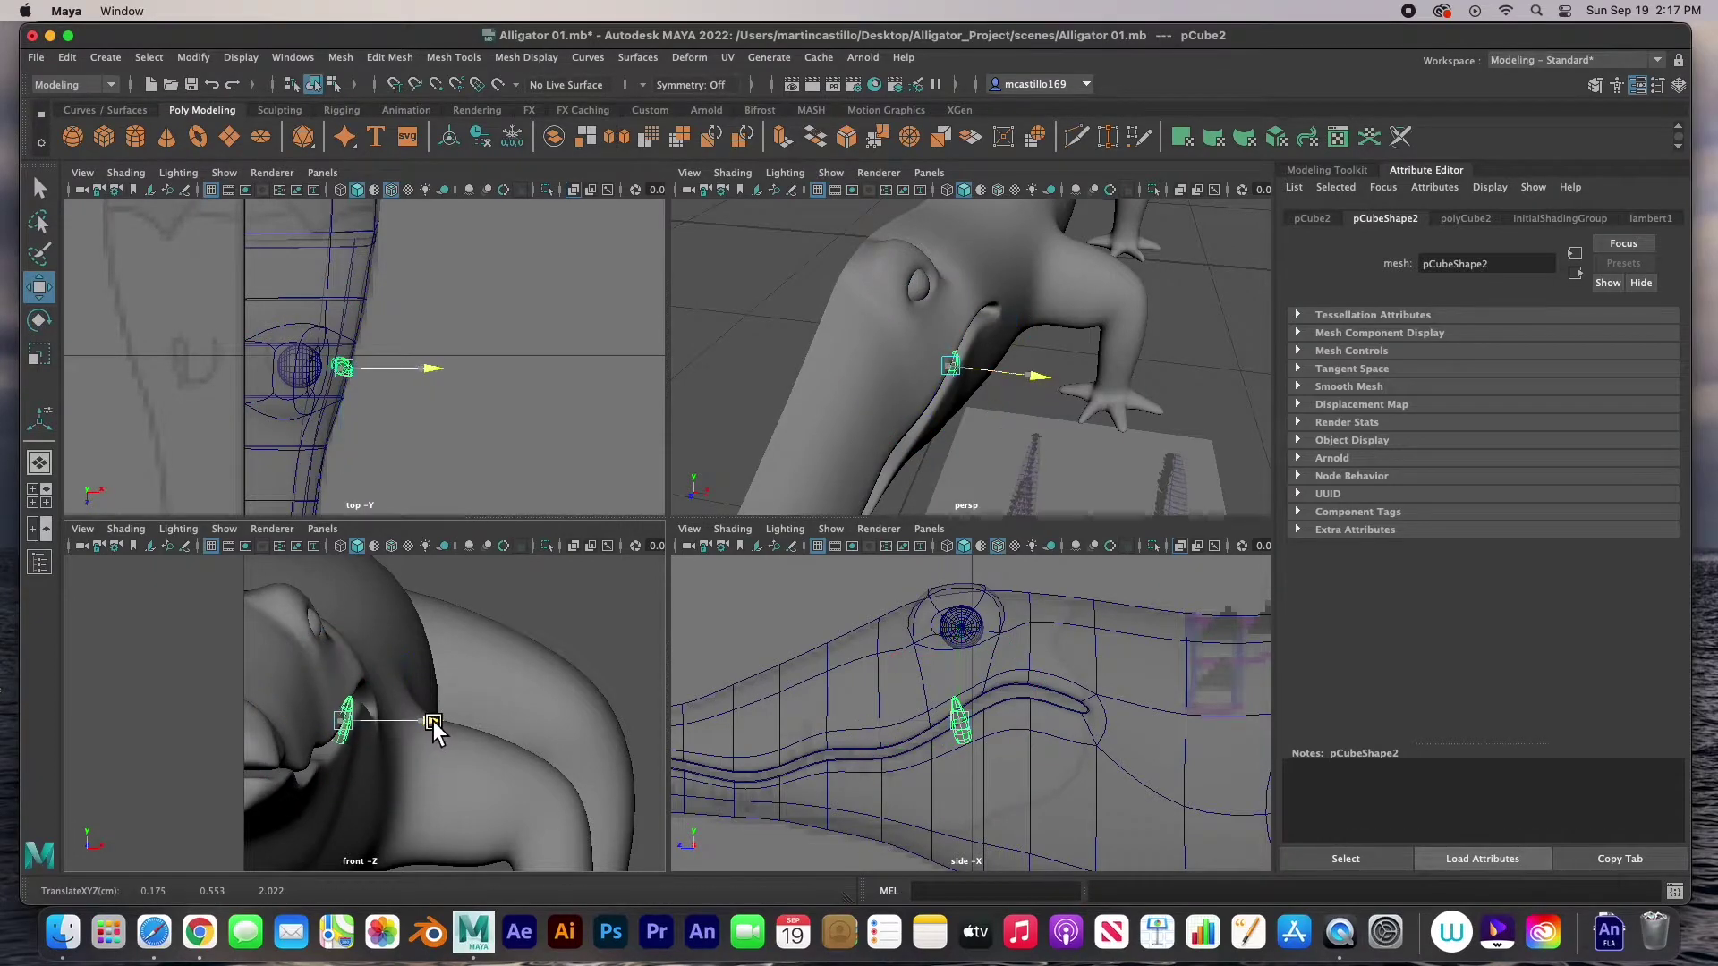
- In the maximized perspective view, rotate the tooth to follow the jawline
{"action": "key", "text": "space"}
{"action": "left_click_drag", "start_coordinate": [774, 483], "coordinate": [651, 603], "text": "alt"}
{"action": "key", "text": "e"}
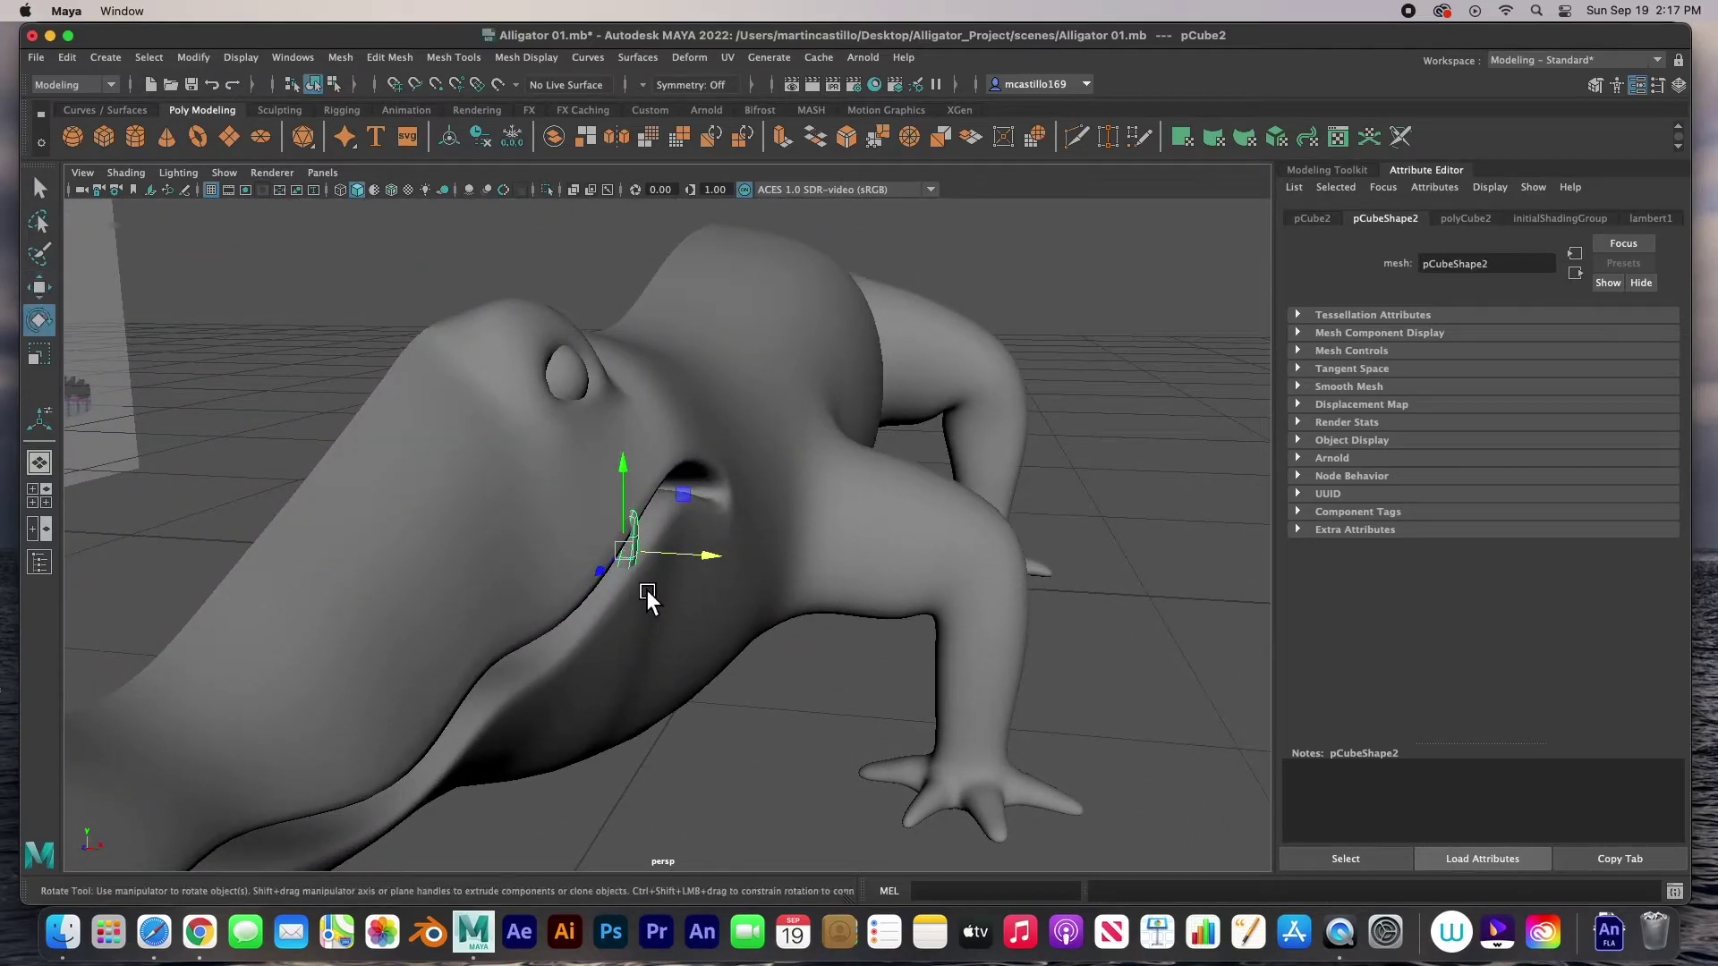
{"action": "left_click_drag", "start_coordinate": [708, 539], "coordinate": [633, 537]}
{"action": "key", "text": "w"}
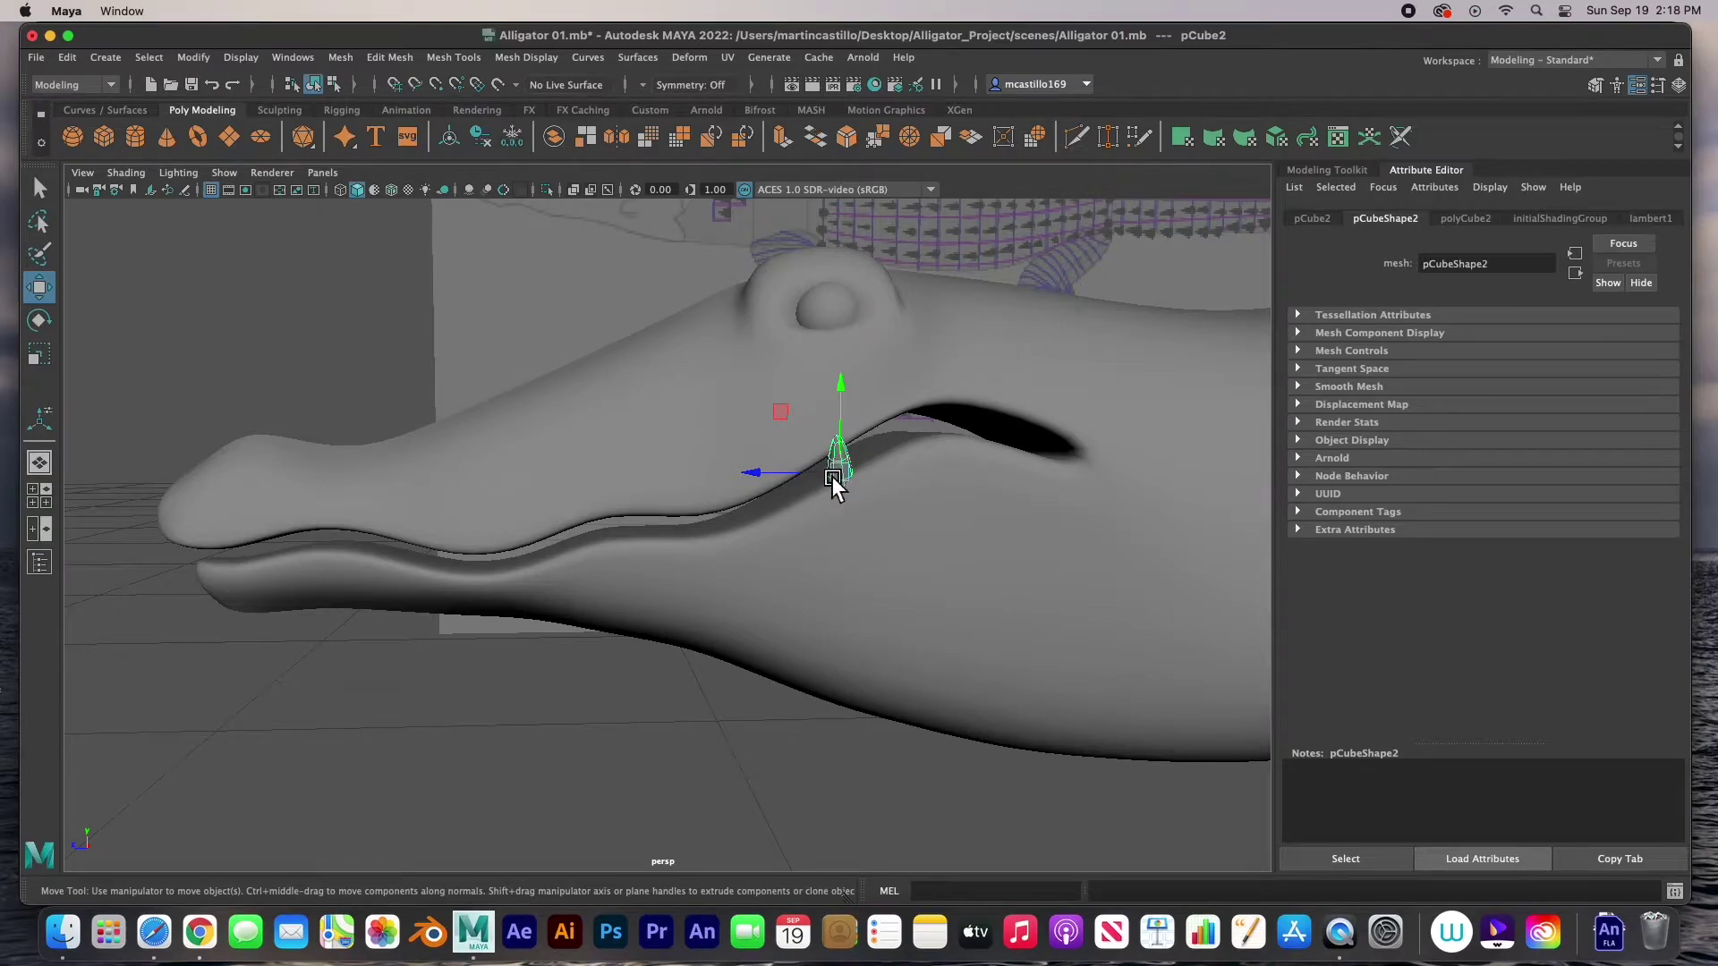
- Duplicate the cone tooth, place the copy further along the jaw and tilt it to match
{"action": "left_click_drag", "start_coordinate": [846, 476], "coordinate": [850, 519], "text": "alt"}
{"action": "key", "text": "super+d"}
{"action": "left_click_drag", "start_coordinate": [775, 484], "coordinate": [759, 567]}
{"action": "key", "text": "e"}
{"action": "left_click_drag", "start_coordinate": [849, 493], "coordinate": [723, 526]}
{"action": "key", "text": "w"}
- Add another tooth copy a little further along the jaw and adjust its scale
{"action": "key", "text": "super+d"}
{"action": "left_click_drag", "start_coordinate": [727, 572], "coordinate": [704, 619], "text": "alt"}
{"action": "key", "text": "r"}
{"action": "key", "text": "w"}
{"action": "mouse_move", "coordinate": [714, 534]}
{"action": "left_mouse_down"}
{"action": "mouse_move", "coordinate": [675, 583]}
{"action": "mouse_move", "coordinate": [736, 533]}
{"action": "mouse_move", "coordinate": [817, 606]}
{"action": "mouse_move", "coordinate": [698, 498]}
{"action": "mouse_move", "coordinate": [601, 571]}
{"action": "mouse_move", "coordinate": [654, 533]}
{"action": "mouse_move", "coordinate": [706, 563]}
{"action": "left_mouse_up"}
- Select the most recently placed tooth and duplicate it further along the jaw
{"action": "left_click", "coordinate": [669, 474]}
{"action": "left_click", "coordinate": [702, 444]}
{"action": "left_click", "coordinate": [644, 505]}
{"action": "key", "text": "super+d"}
{"action": "left_click_drag", "start_coordinate": [676, 530], "coordinate": [593, 540]}
{"action": "key", "text": "w"}
- Place two more tooth copies lined up with the jaw edge, tilting the last to follow it
{"action": "key", "text": "super+d"}
{"action": "left_click_drag", "start_coordinate": [627, 559], "coordinate": [739, 641], "text": "alt"}
{"action": "left_click_drag", "start_coordinate": [673, 578], "coordinate": [574, 568]}
{"action": "key", "text": "super+d"}
{"action": "left_click_drag", "start_coordinate": [612, 552], "coordinate": [576, 589]}
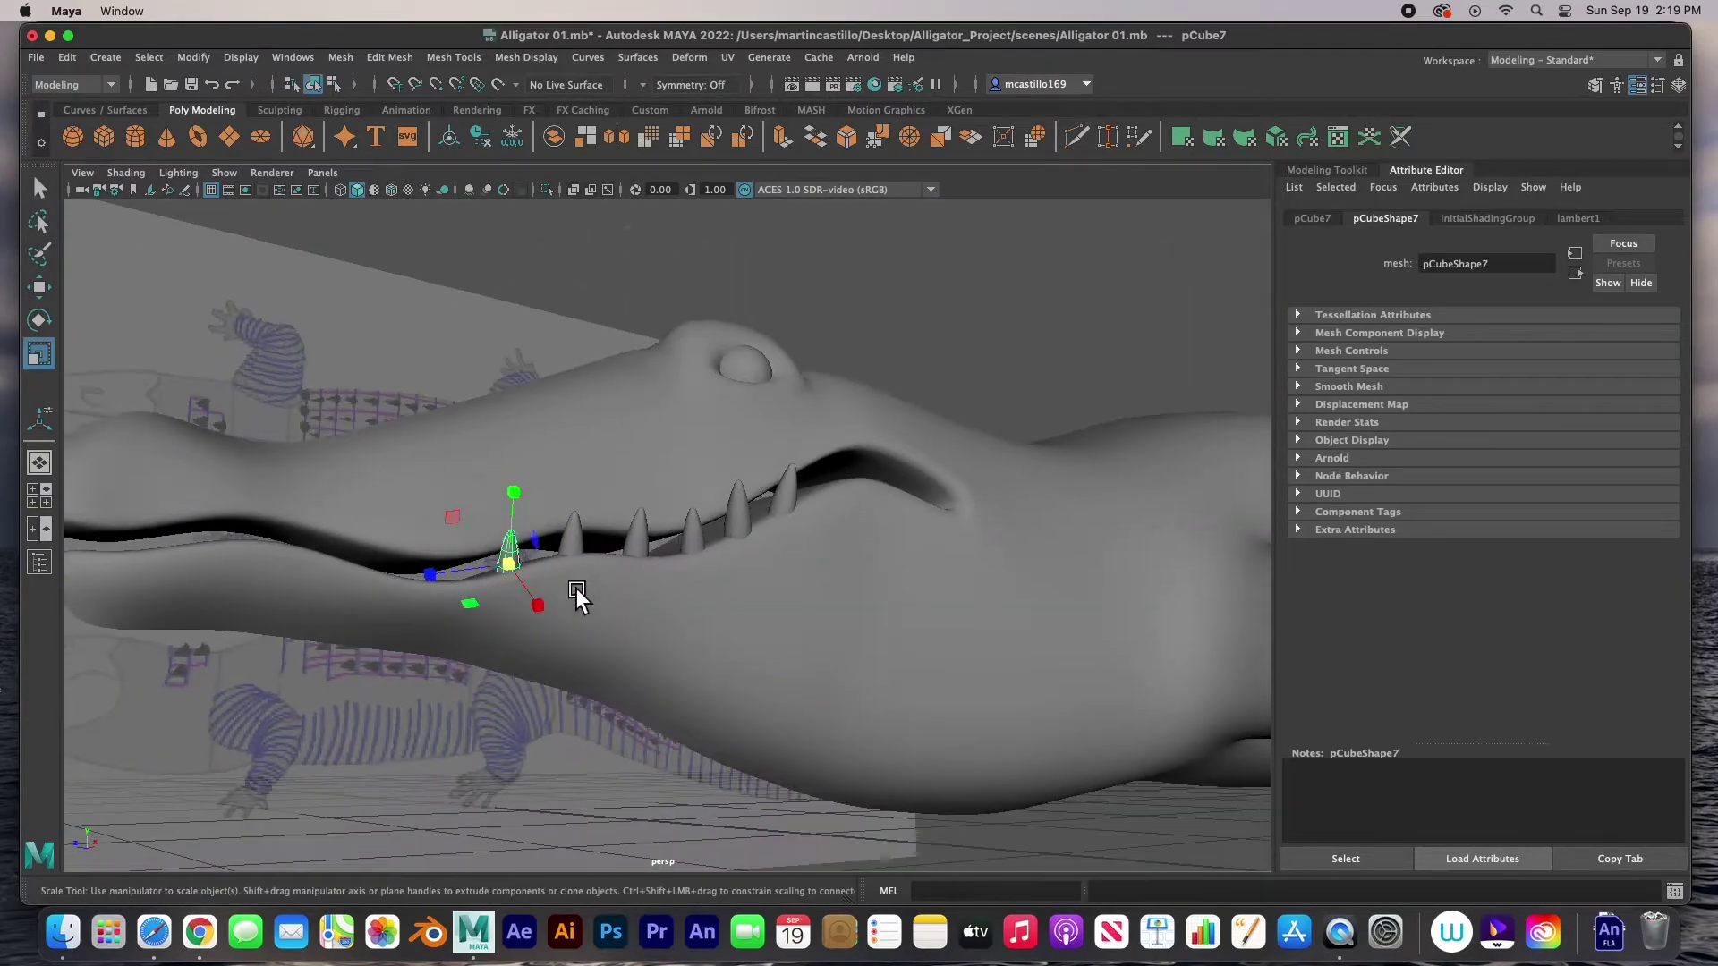
{"action": "key", "text": "e"}
{"action": "left_click_drag", "start_coordinate": [497, 503], "coordinate": [517, 551]}
{"action": "key", "text": "w"}
- Duplicate another tooth and adjust its scale and rotation, checking it from a close jaw view
{"action": "key", "text": "super+d"}
{"action": "key", "text": "r"}
{"action": "key", "text": "w"}
{"action": "key", "text": "e"}
{"action": "key", "text": "w"}
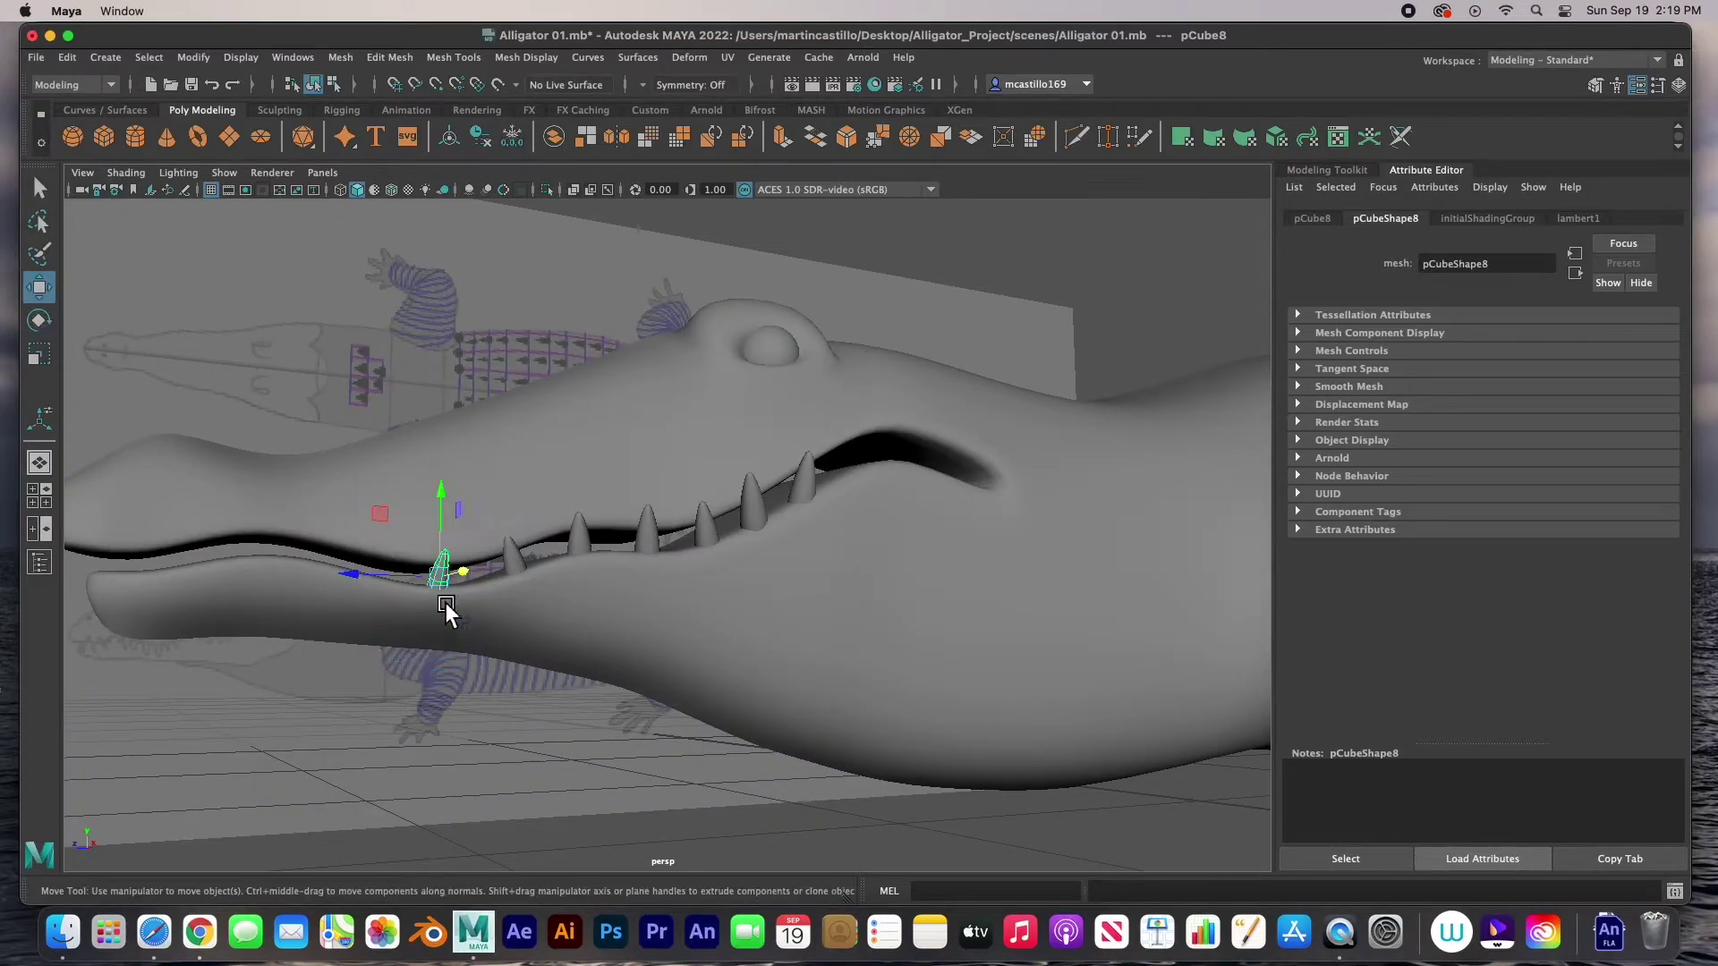
{"action": "mouse_move", "coordinate": [352, 599]}
{"action": "left_mouse_down", "text": "alt"}
{"action": "mouse_move", "coordinate": [513, 630]}
{"action": "mouse_move", "coordinate": [454, 662]}
{"action": "left_mouse_up", "text": "alt"}
{"action": "left_click_drag", "start_coordinate": [361, 612], "coordinate": [445, 646], "text": "alt"}
{"action": "key", "text": "e"}
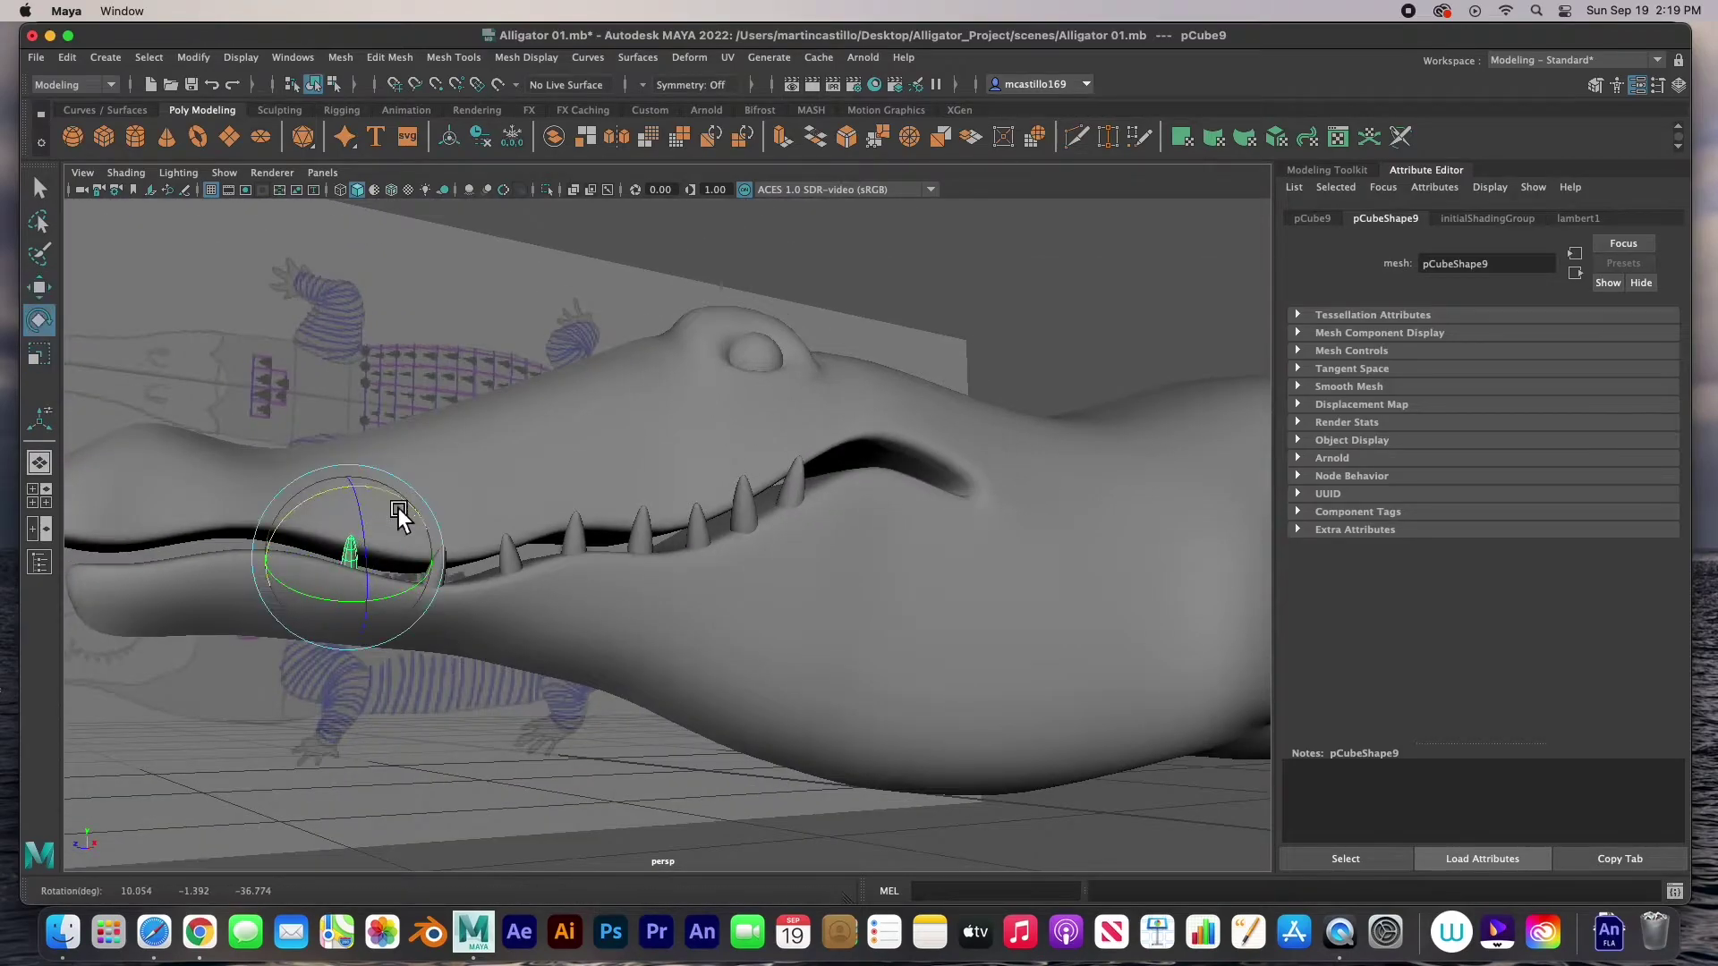
{"action": "key", "text": "w"}
- Add two more teeth from a low front view, moving and tilting them to match the jaw
{"action": "left_click_drag", "start_coordinate": [297, 570], "coordinate": [437, 698], "text": "alt"}
{"action": "key", "text": "ctrl+d"}
{"action": "key", "text": "ctrl+d"}
{"action": "key", "text": "e"}
{"action": "key", "text": "w"}
- Duplicate the final teeth toward the snout tip, ending with copy pCube14
{"action": "key", "text": "ctrl+d"}
{"action": "left_click_drag", "start_coordinate": [206, 560], "coordinate": [435, 641], "text": "alt"}
{"action": "key", "text": "e"}
{"action": "left_click_drag", "start_coordinate": [240, 512], "coordinate": [259, 592]}
{"action": "key", "text": "w"}
{"action": "key", "text": "ctrl+d"}
{"action": "left_click_drag", "start_coordinate": [151, 566], "coordinate": [371, 651], "text": "alt"}
{"action": "key", "text": "e"}
{"action": "left_click_drag", "start_coordinate": [266, 609], "coordinate": [658, 700], "text": "alt"}
{"action": "key", "text": "w"}
{"action": "key", "text": "ctrl+d"}
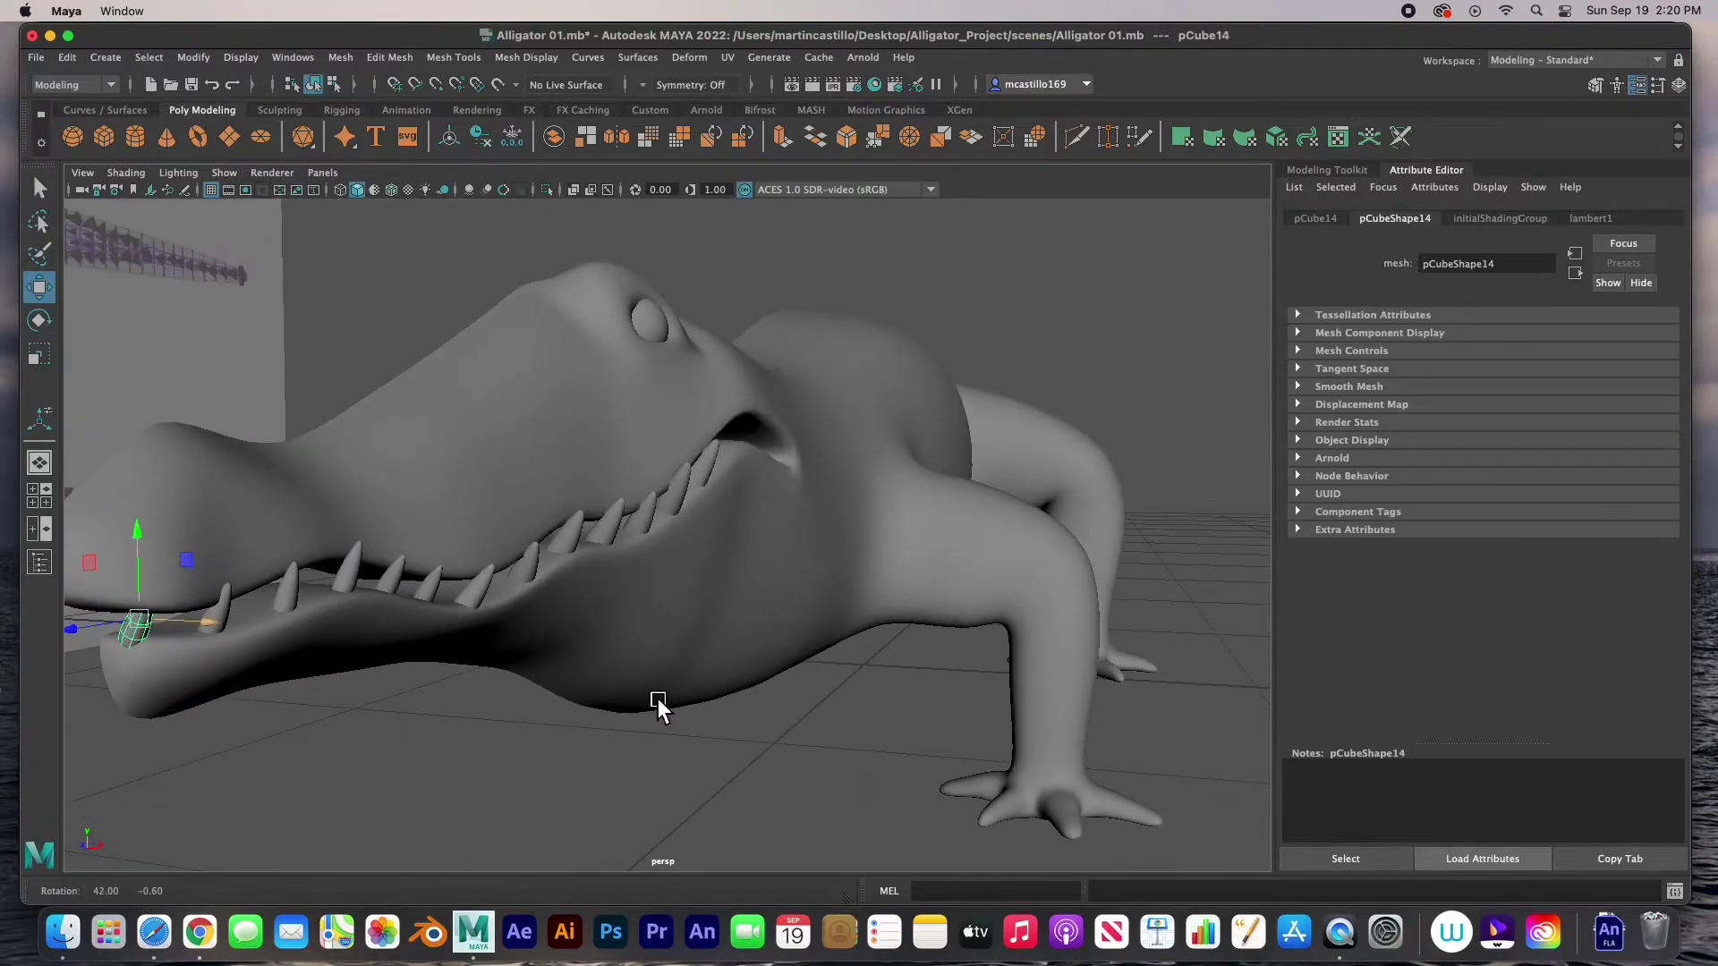
{"action": "left_click_drag", "start_coordinate": [90, 620], "coordinate": [127, 615]}
- Select the newest tooth and nudge it into place from a front view of the head
{"action": "left_click_drag", "start_coordinate": [281, 637], "coordinate": [481, 620], "text": "alt"}
{"action": "left_click", "coordinate": [129, 580]}
{"action": "left_click", "coordinate": [93, 590]}
{"action": "left_click_drag", "start_coordinate": [494, 600], "coordinate": [487, 598]}
{"action": "mouse_move", "coordinate": [489, 608]}
{"action": "left_mouse_down", "text": "alt"}
{"action": "mouse_move", "coordinate": [513, 639]}
{"action": "mouse_move", "coordinate": [508, 617]}
{"action": "left_mouse_up", "text": "alt"}
{"action": "key", "text": "e"}
{"action": "key", "text": "w"}
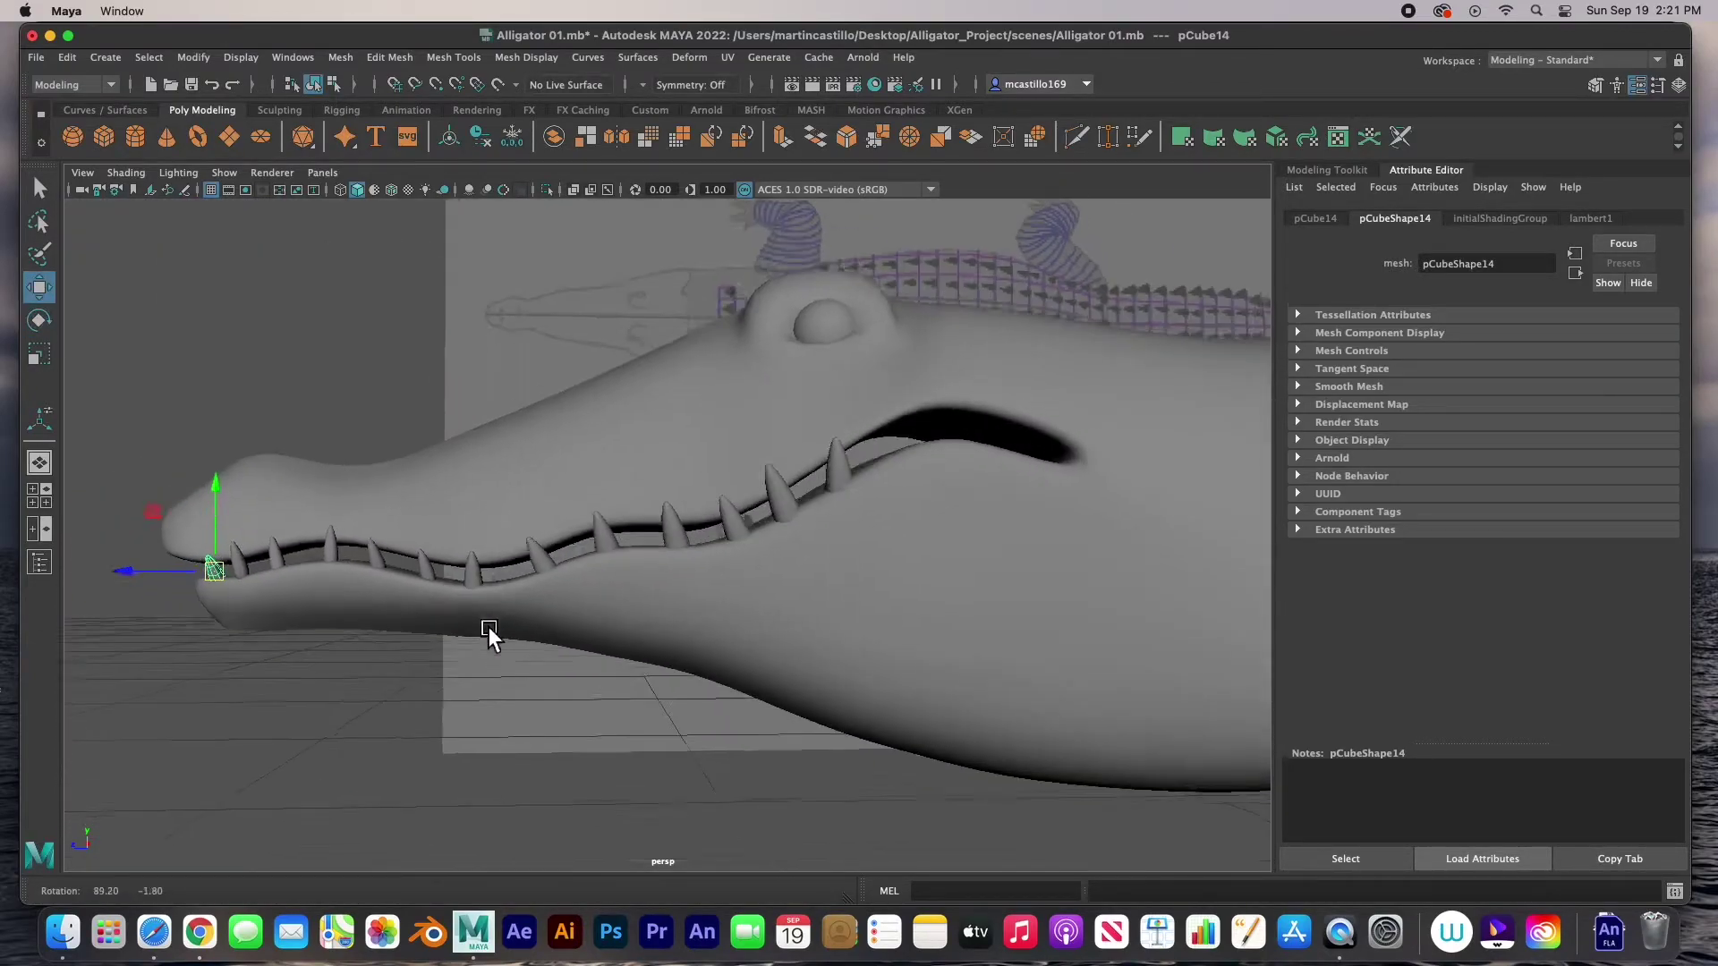
- Clone the first tooth twice along the jaw and nudge the newest copy sideways
{"action": "left_click", "coordinate": [854, 443]}
{"action": "left_click_drag", "start_coordinate": [869, 465], "coordinate": [914, 447], "text": "shift"}
{"action": "left_click_drag", "start_coordinate": [912, 456], "coordinate": [973, 431], "text": "shift"}
{"action": "left_click_drag", "start_coordinate": [903, 472], "coordinate": [988, 528], "text": "alt"}
{"action": "left_click_drag", "start_coordinate": [960, 404], "coordinate": [868, 399]}
- Reposition neighbouring teeth sideways along the jaw, checking from a side view
{"action": "left_click", "coordinate": [856, 389]}
{"action": "left_click", "coordinate": [912, 361]}
{"action": "left_click_drag", "start_coordinate": [1020, 509], "coordinate": [968, 464], "text": "alt"}
{"action": "key", "text": "e"}
{"action": "left_click_drag", "start_coordinate": [1012, 355], "coordinate": [1024, 362]}
{"action": "key", "text": "w"}
{"action": "left_click_drag", "start_coordinate": [988, 438], "coordinate": [957, 447], "text": "alt"}
{"action": "left_click_drag", "start_coordinate": [1020, 441], "coordinate": [1059, 457]}
- Copy a tooth to the back of the jaw and tilt it into position
{"action": "left_click_drag", "start_coordinate": [1056, 456], "coordinate": [1064, 512], "text": "alt"}
{"action": "mouse_move", "coordinate": [1029, 510]}
{"action": "left_mouse_down", "text": "alt"}
{"action": "mouse_move", "coordinate": [942, 452]}
{"action": "mouse_move", "coordinate": [1025, 492]}
{"action": "left_mouse_up", "text": "alt"}
{"action": "left_click_drag", "start_coordinate": [1064, 458], "coordinate": [1071, 462]}
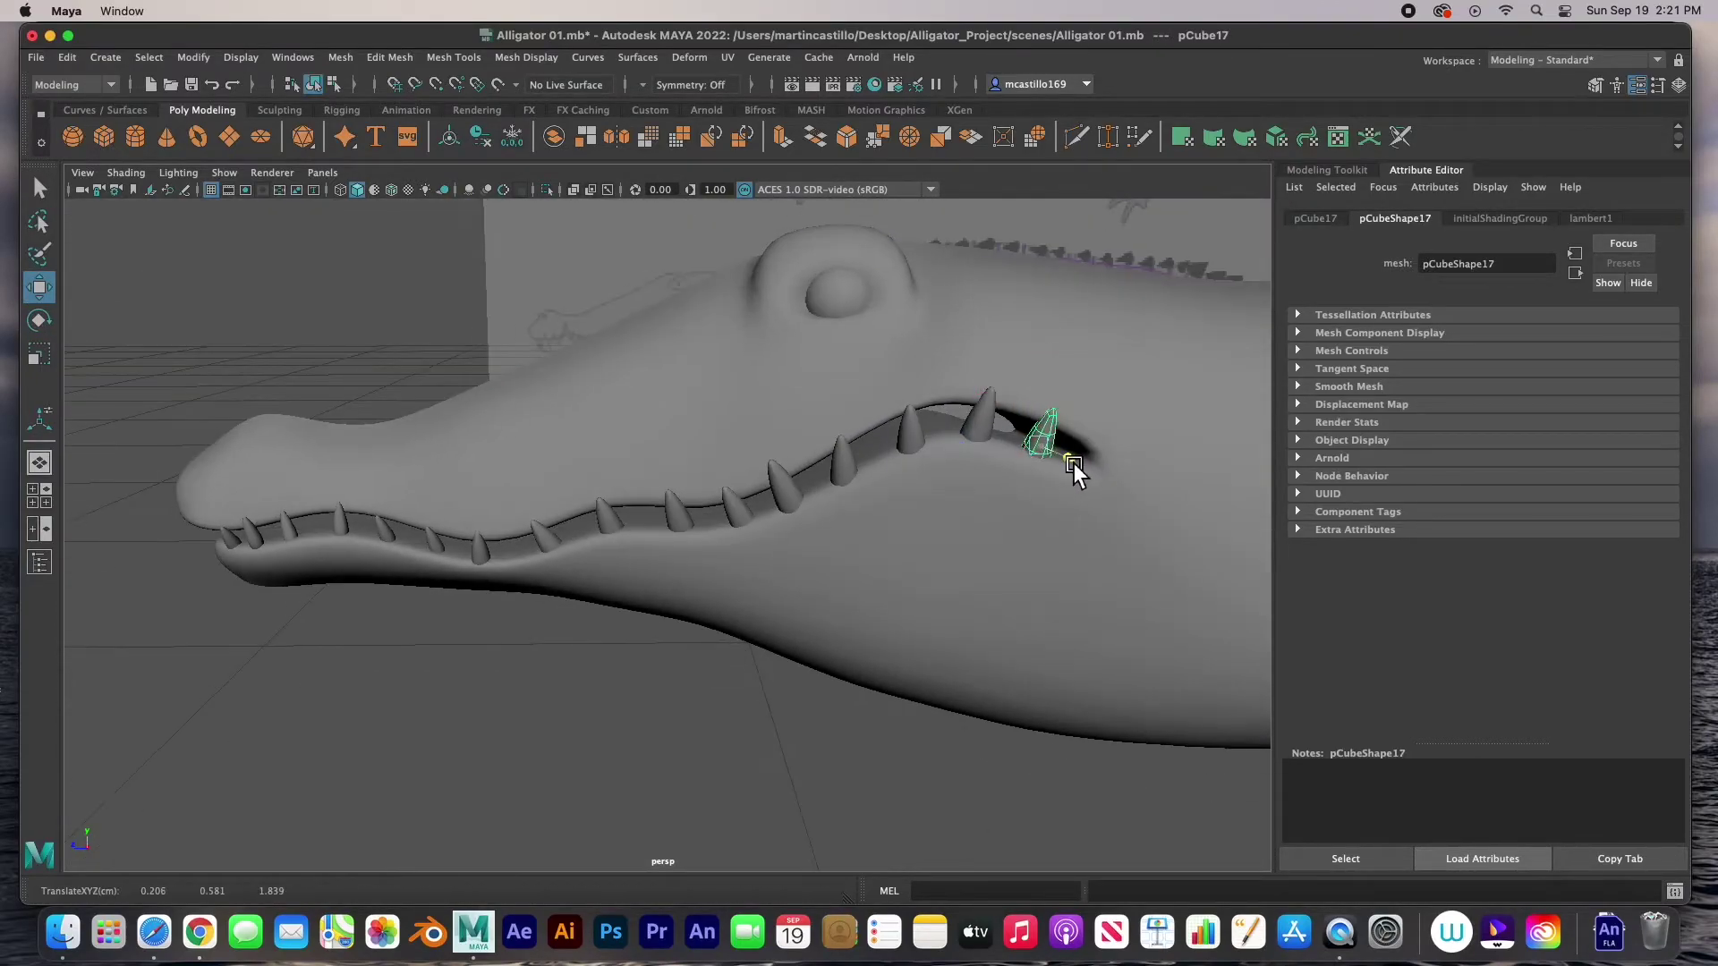
{"action": "key", "text": "e"}
{"action": "left_click_drag", "start_coordinate": [1057, 360], "coordinate": [1074, 361]}
{"action": "left_click_drag", "start_coordinate": [771, 617], "coordinate": [716, 590], "text": "alt"}
- Clone another tooth and tilt the copy to match the jaw's curve
{"action": "left_click", "coordinate": [678, 540]}
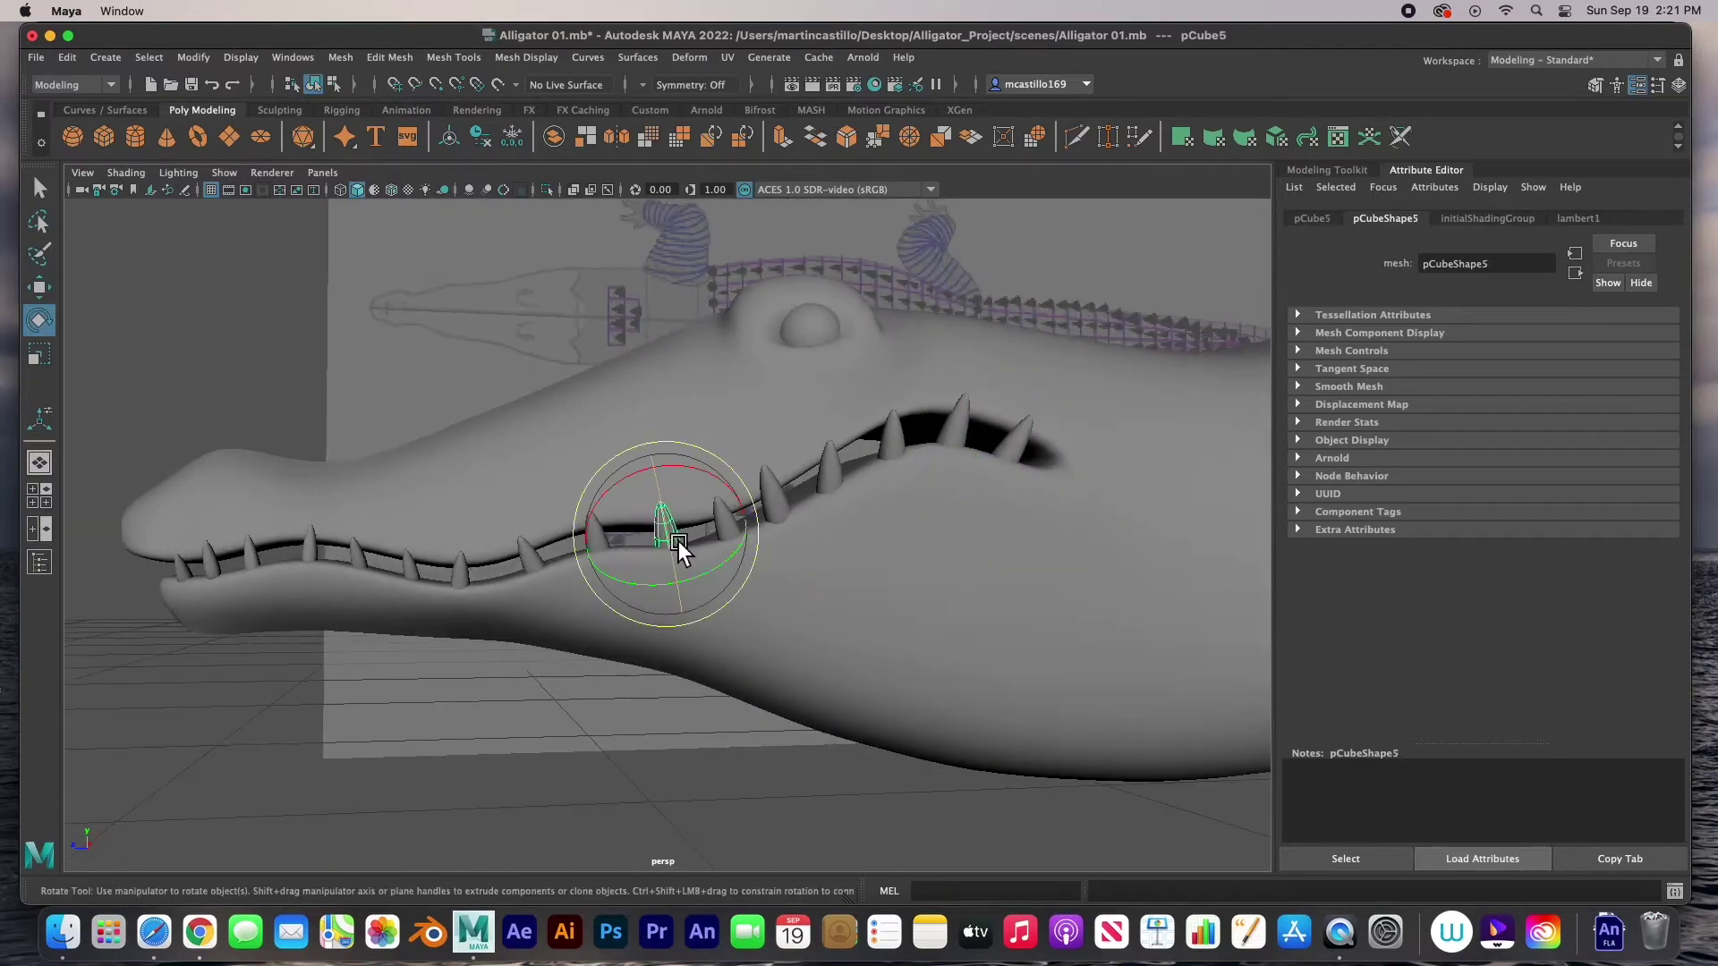
{"action": "key", "text": "w"}
{"action": "mouse_move", "coordinate": [678, 535]}
{"action": "left_mouse_down", "text": "shift"}
{"action": "mouse_move", "coordinate": [728, 497]}
{"action": "mouse_move", "coordinate": [762, 583]}
{"action": "mouse_move", "coordinate": [694, 471]}
{"action": "mouse_move", "coordinate": [626, 604]}
{"action": "mouse_move", "coordinate": [737, 535]}
{"action": "left_mouse_up", "text": "shift"}
{"action": "key", "text": "e"}
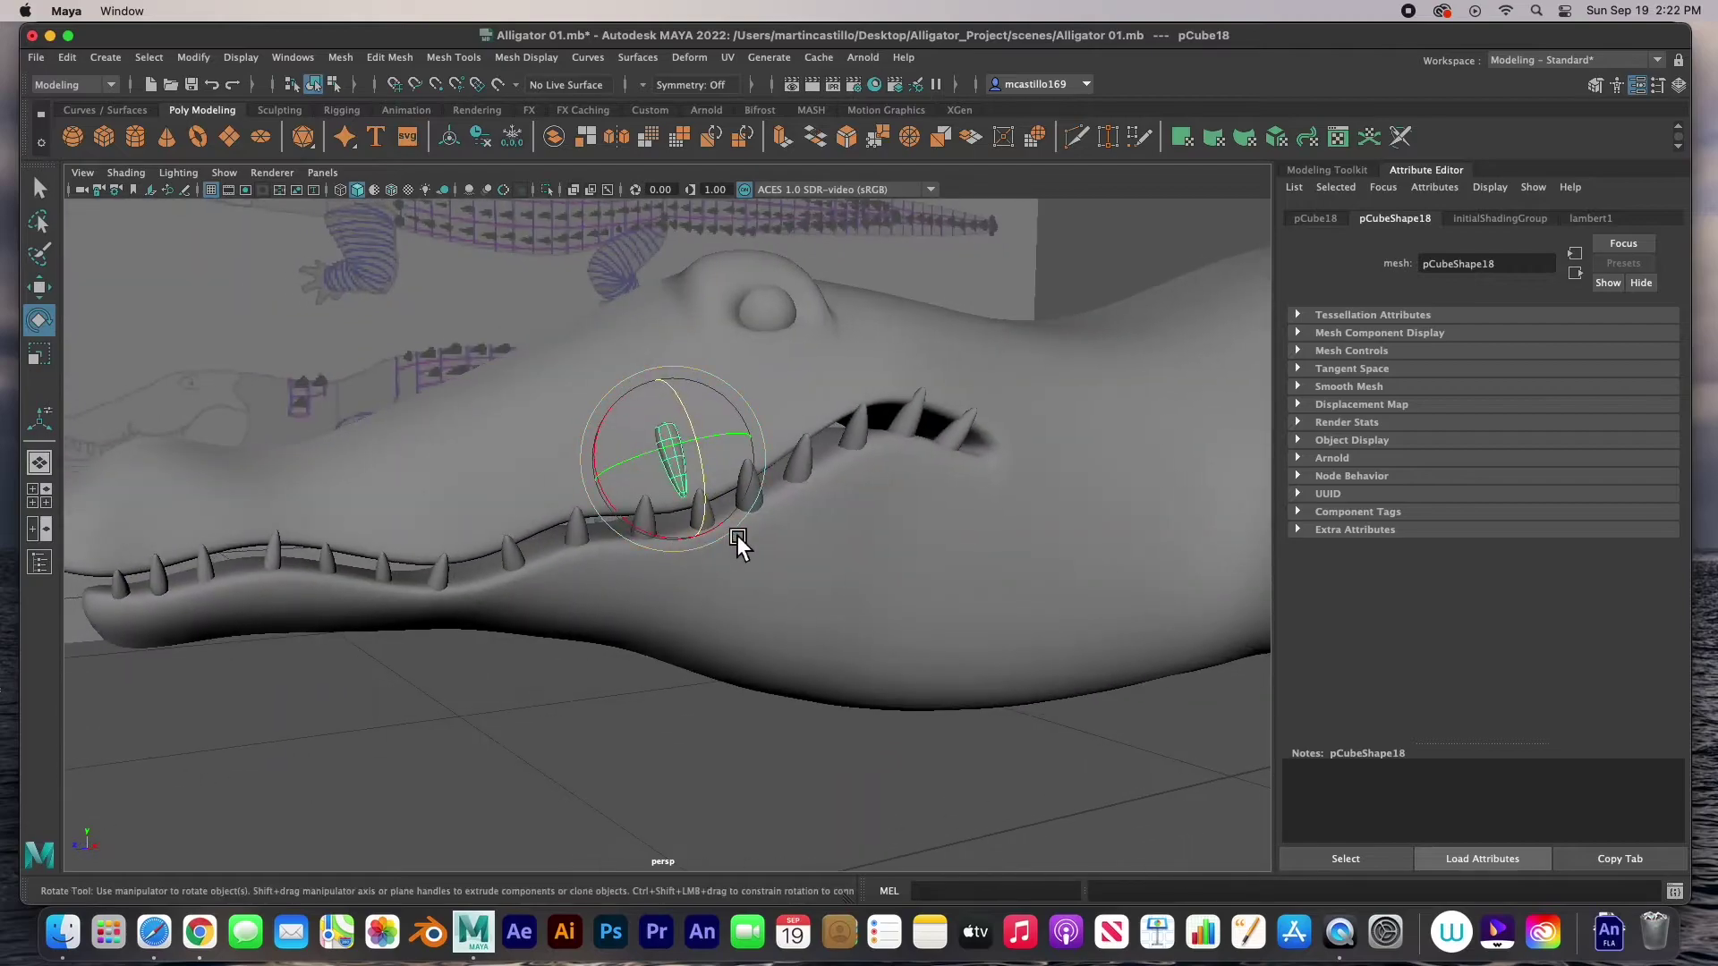
{"action": "key", "text": "w"}
{"action": "left_click_drag", "start_coordinate": [690, 440], "coordinate": [614, 464], "text": "alt"}
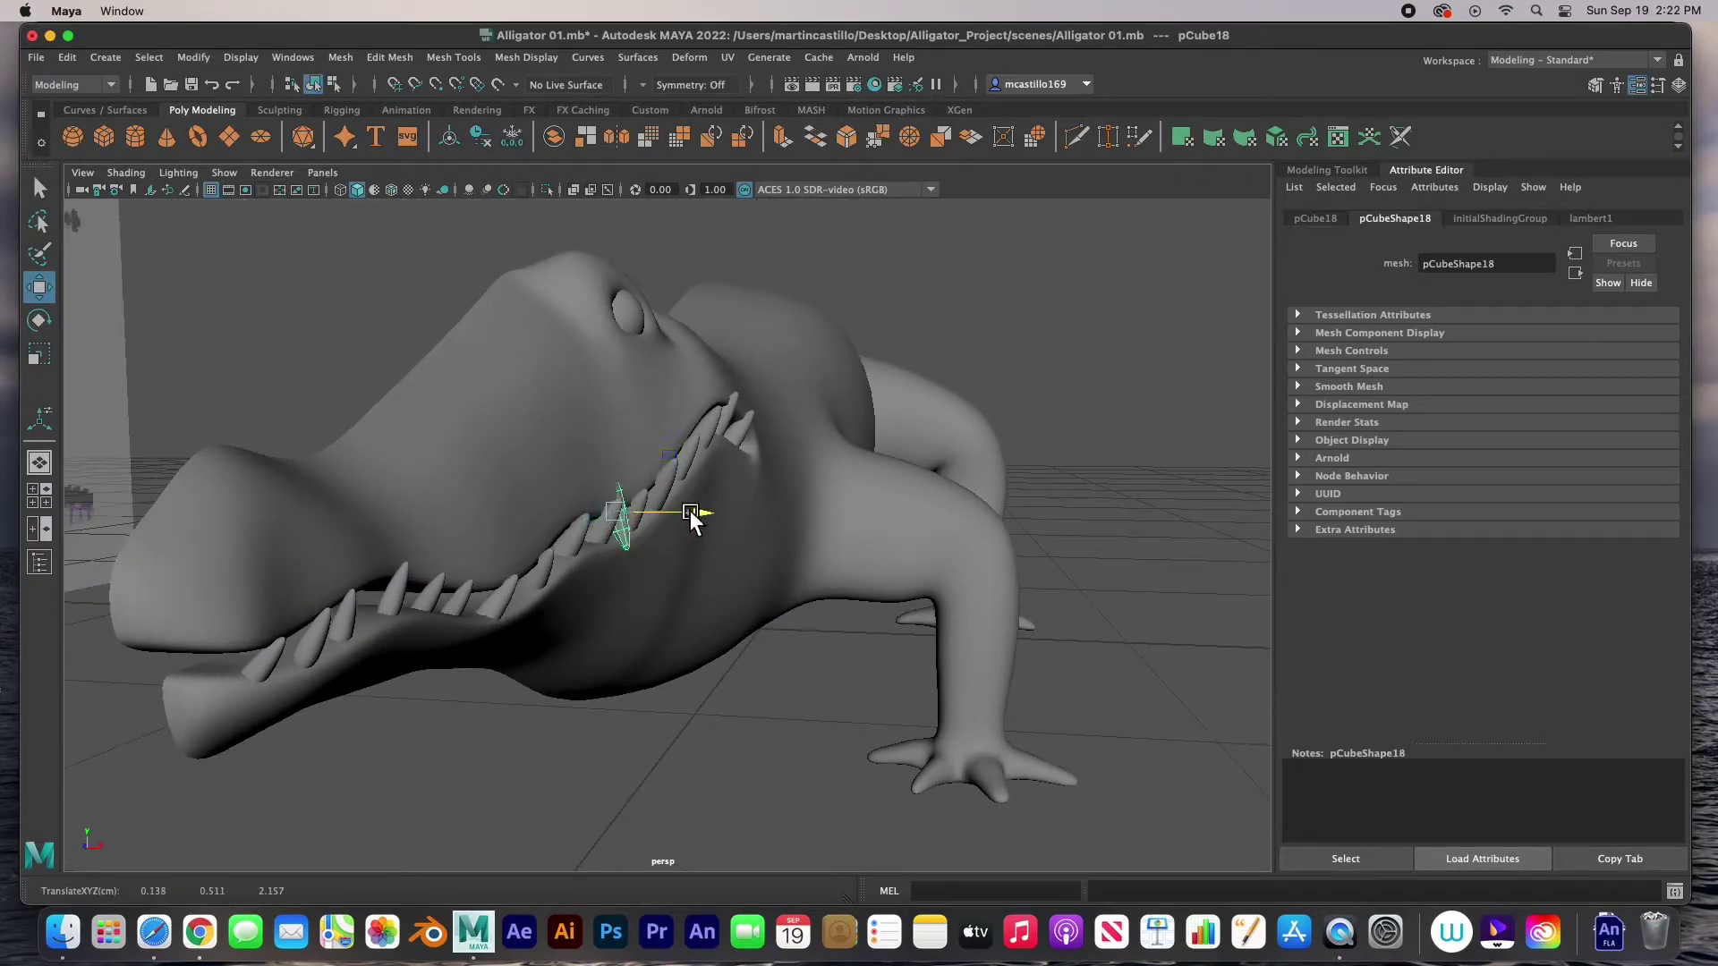
{"action": "key", "text": "e"}
{"action": "left_click_drag", "start_coordinate": [671, 563], "coordinate": [681, 578]}
{"action": "left_click_drag", "start_coordinate": [681, 578], "coordinate": [564, 573], "text": "alt"}
{"action": "key", "text": "w"}
- Duplicate a tooth, slide it along the jaw and lower it into the gum
{"action": "key", "text": "ctrl+d"}
{"action": "left_click_drag", "start_coordinate": [625, 512], "coordinate": [577, 513]}
{"action": "left_click_drag", "start_coordinate": [626, 559], "coordinate": [765, 563], "text": "alt"}
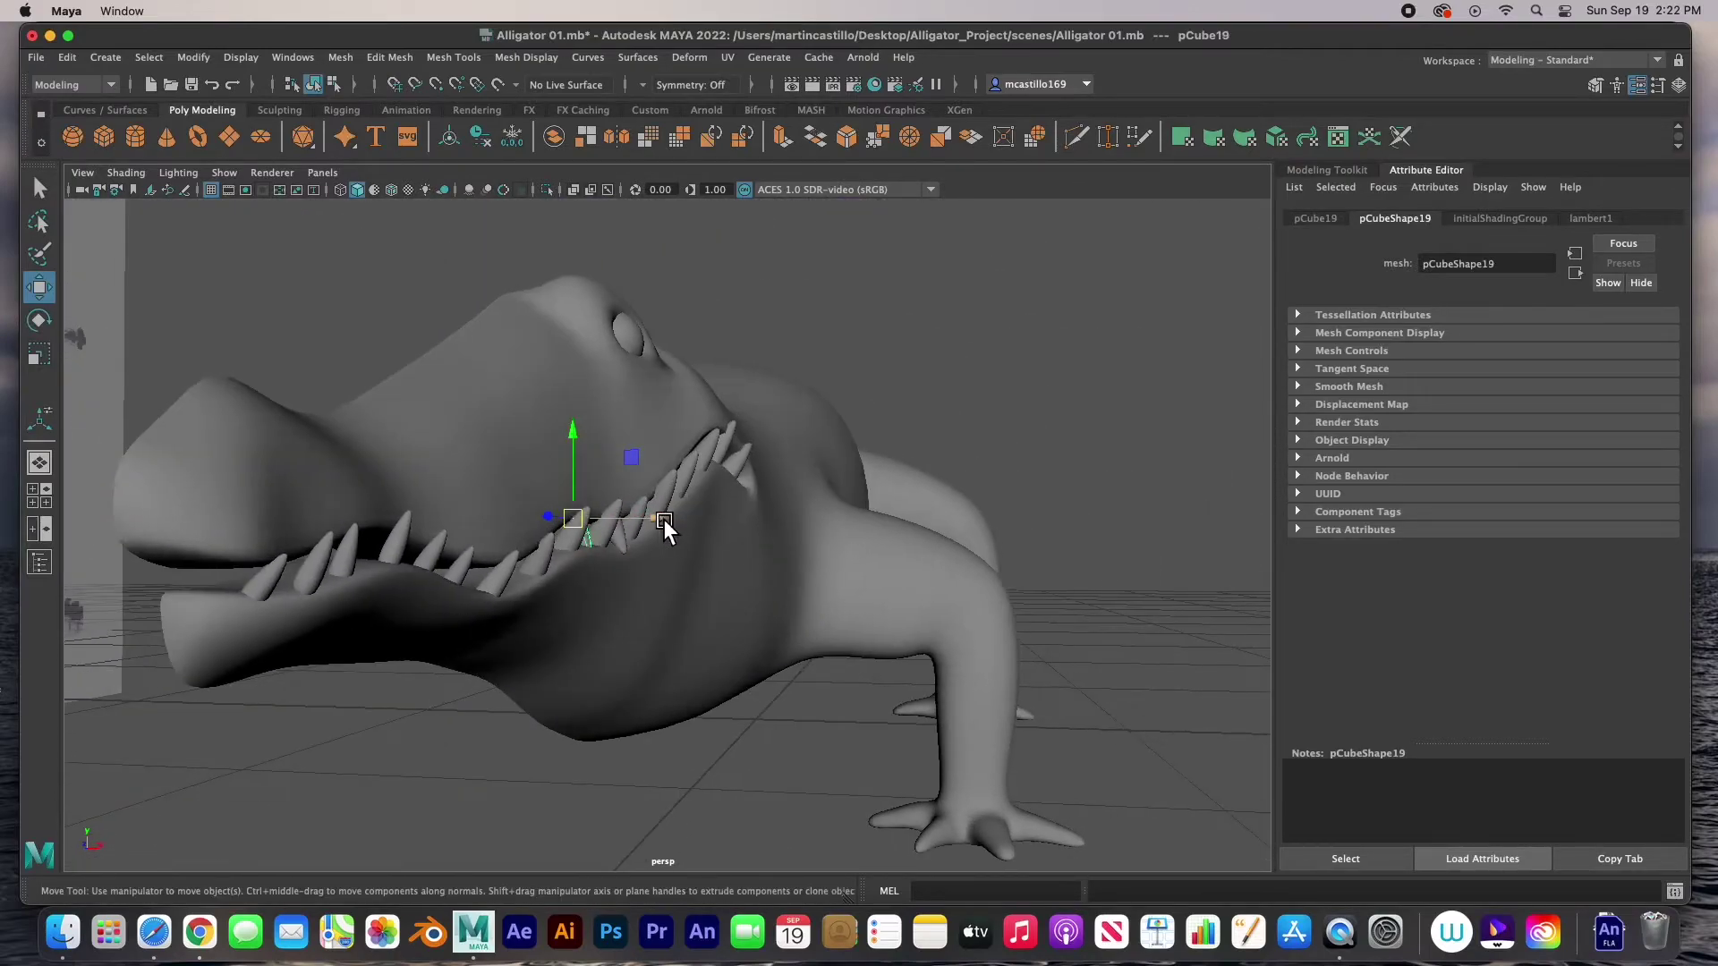
{"action": "left_click_drag", "start_coordinate": [663, 519], "coordinate": [564, 566]}
{"action": "left_click_drag", "start_coordinate": [615, 461], "coordinate": [617, 537]}
- Duplicate the tooth again and slide the copy further along the jaw
{"action": "key", "text": "ctrl+d"}
{"action": "left_click_drag", "start_coordinate": [622, 516], "coordinate": [475, 492]}
{"action": "key", "text": "e"}
{"action": "key", "text": "w"}
{"action": "key", "text": "ctrl+d"}
{"action": "mouse_move", "coordinate": [551, 541]}
{"action": "left_mouse_down", "text": "alt"}
{"action": "mouse_move", "coordinate": [479, 554]}
{"action": "mouse_move", "coordinate": [519, 582]}
{"action": "left_mouse_up", "text": "alt"}
- Clone an earlier tooth to the next spot and turn it to follow the jaw
{"action": "left_click", "coordinate": [693, 534]}
{"action": "mouse_move", "coordinate": [693, 534]}
{"action": "left_mouse_down", "text": "alt"}
{"action": "mouse_move", "coordinate": [733, 524]}
{"action": "mouse_move", "coordinate": [698, 517]}
{"action": "left_mouse_up", "text": "alt"}
{"action": "left_click_drag", "start_coordinate": [696, 514], "coordinate": [760, 490], "text": "shift"}
{"action": "left_click_drag", "start_coordinate": [750, 501], "coordinate": [716, 573], "text": "alt"}
{"action": "key", "text": "e"}
{"action": "left_click_drag", "start_coordinate": [798, 517], "coordinate": [798, 528]}
{"action": "key", "text": "w"}
- Nudge that tooth onto the gum and rotate it to match its neighbours
{"action": "left_click_drag", "start_coordinate": [665, 582], "coordinate": [744, 566], "text": "alt"}
{"action": "left_click_drag", "start_coordinate": [762, 505], "coordinate": [728, 538]}
{"action": "key", "text": "e"}
{"action": "left_click_drag", "start_coordinate": [726, 568], "coordinate": [653, 608], "text": "alt"}
{"action": "key", "text": "w"}
- Duplicate a tooth, raise it into the upper jaw, then clone the next one as pCube23
{"action": "key", "text": "ctrl+d"}
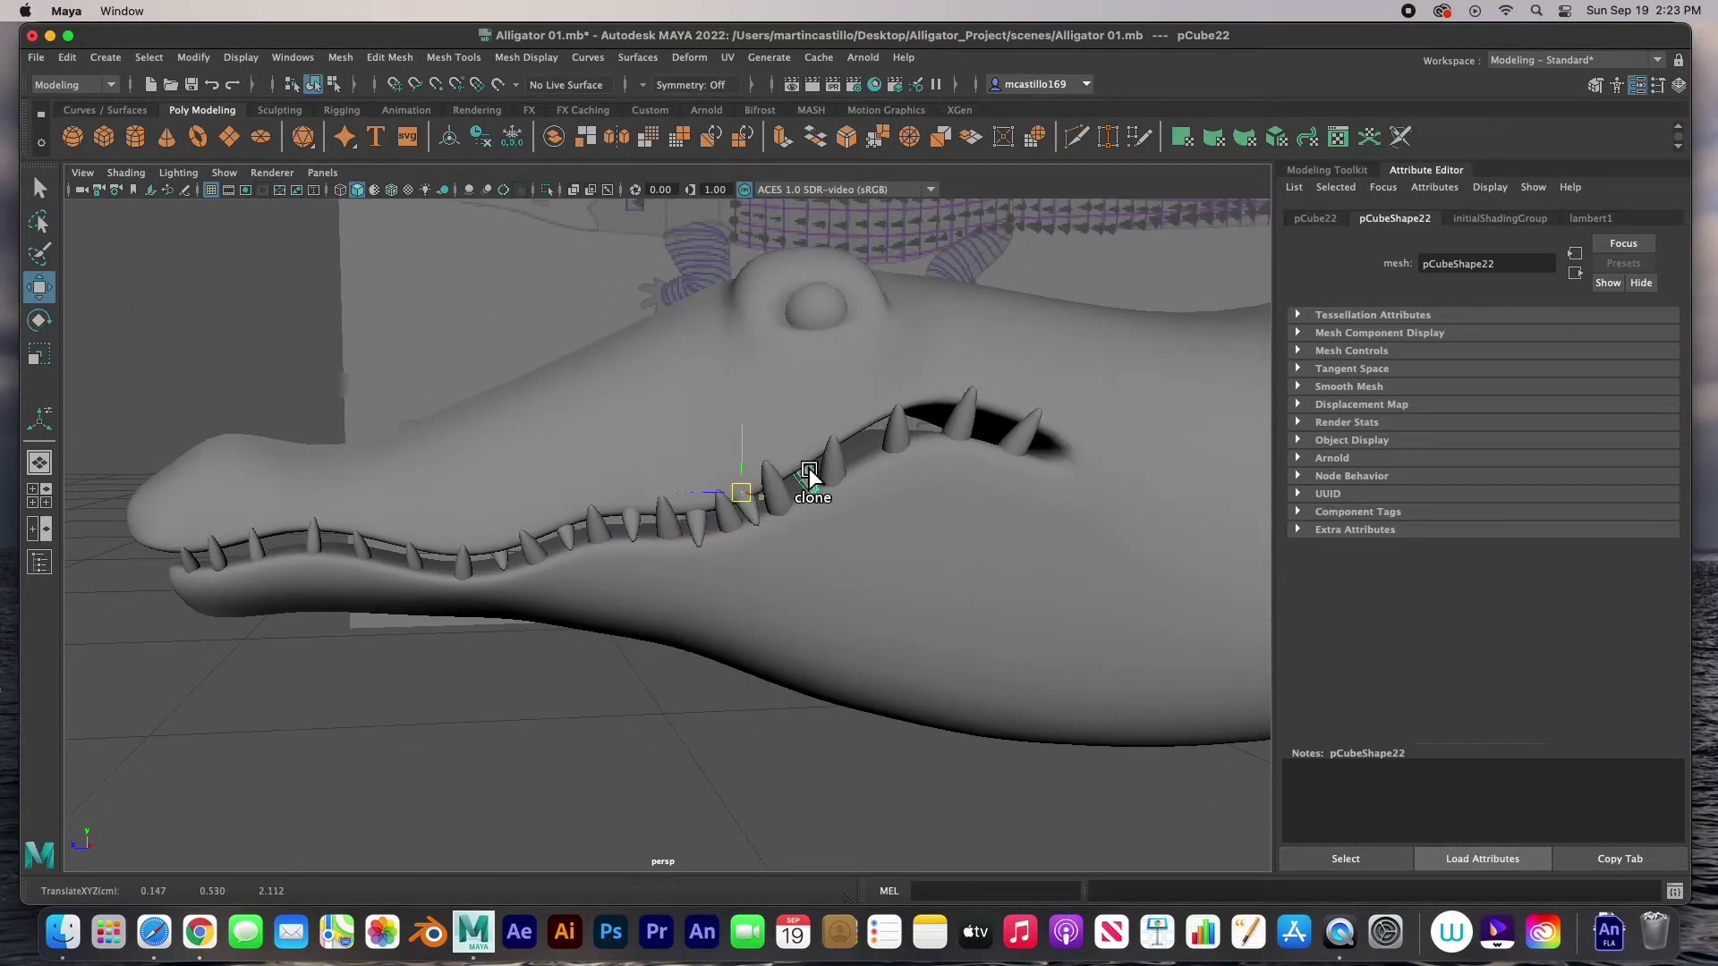
{"action": "left_click_drag", "start_coordinate": [809, 468], "coordinate": [893, 529], "text": "alt"}
{"action": "key", "text": "e"}
{"action": "key", "text": "w"}
{"action": "left_click_drag", "start_coordinate": [748, 448], "coordinate": [753, 426]}
{"action": "left_click_drag", "start_coordinate": [806, 541], "coordinate": [839, 513], "text": "alt"}
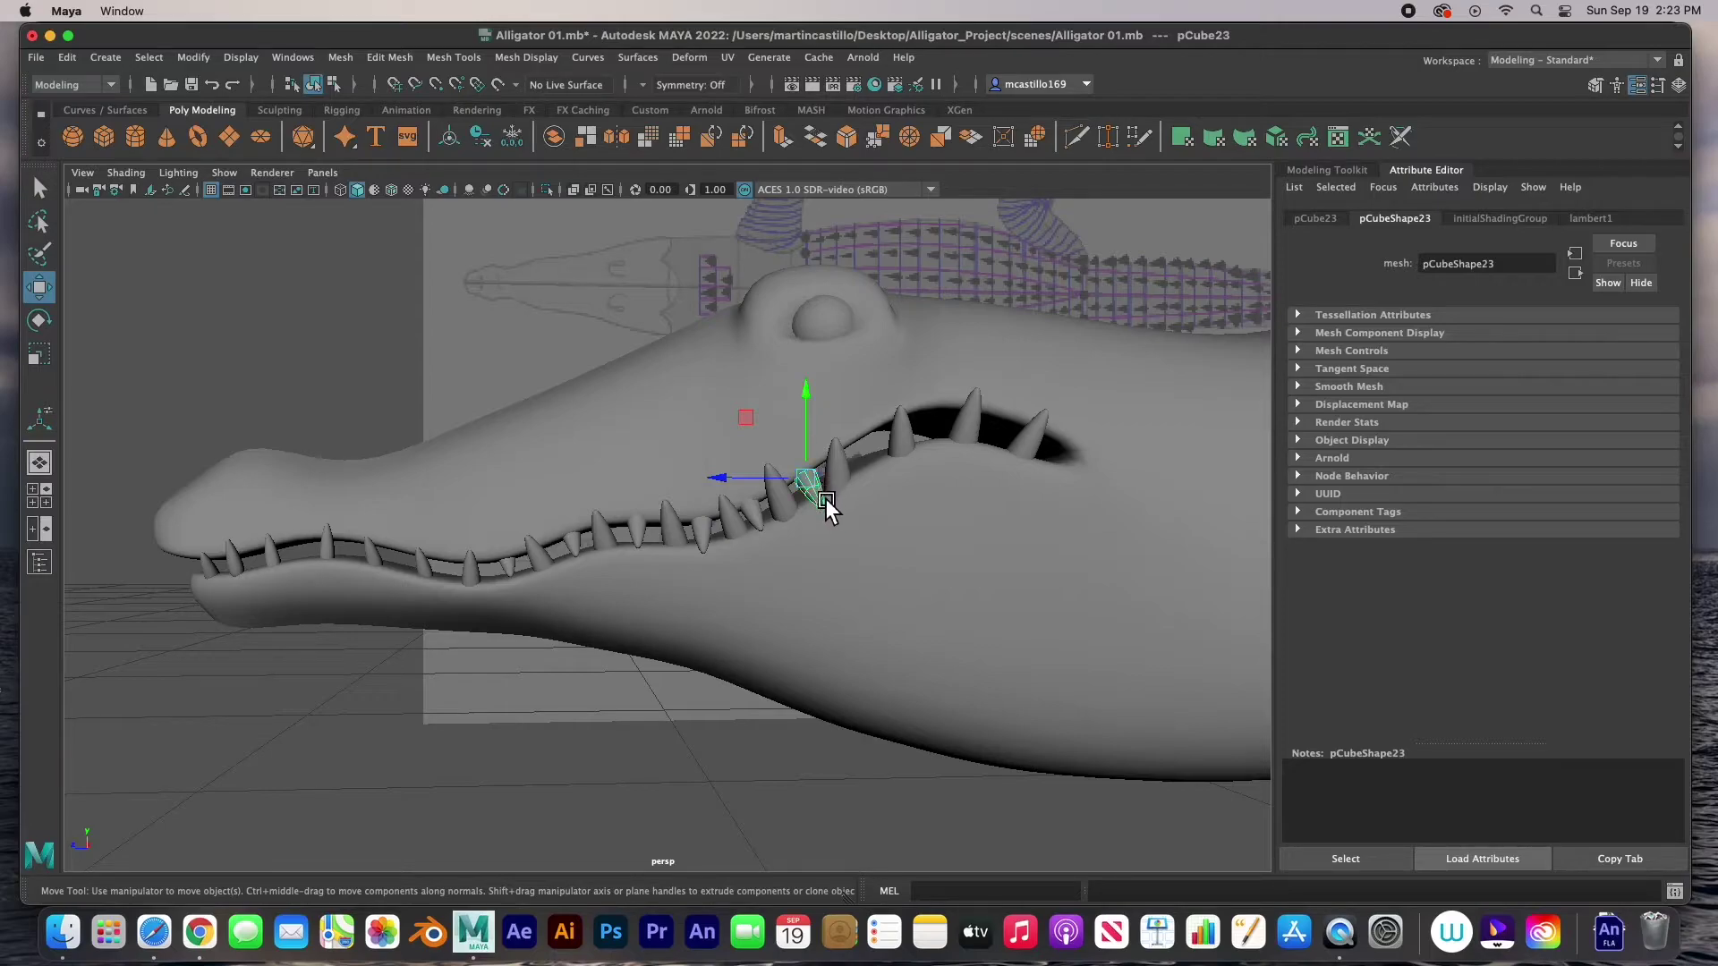
{"action": "left_click_drag", "start_coordinate": [817, 491], "coordinate": [852, 466], "text": "shift"}
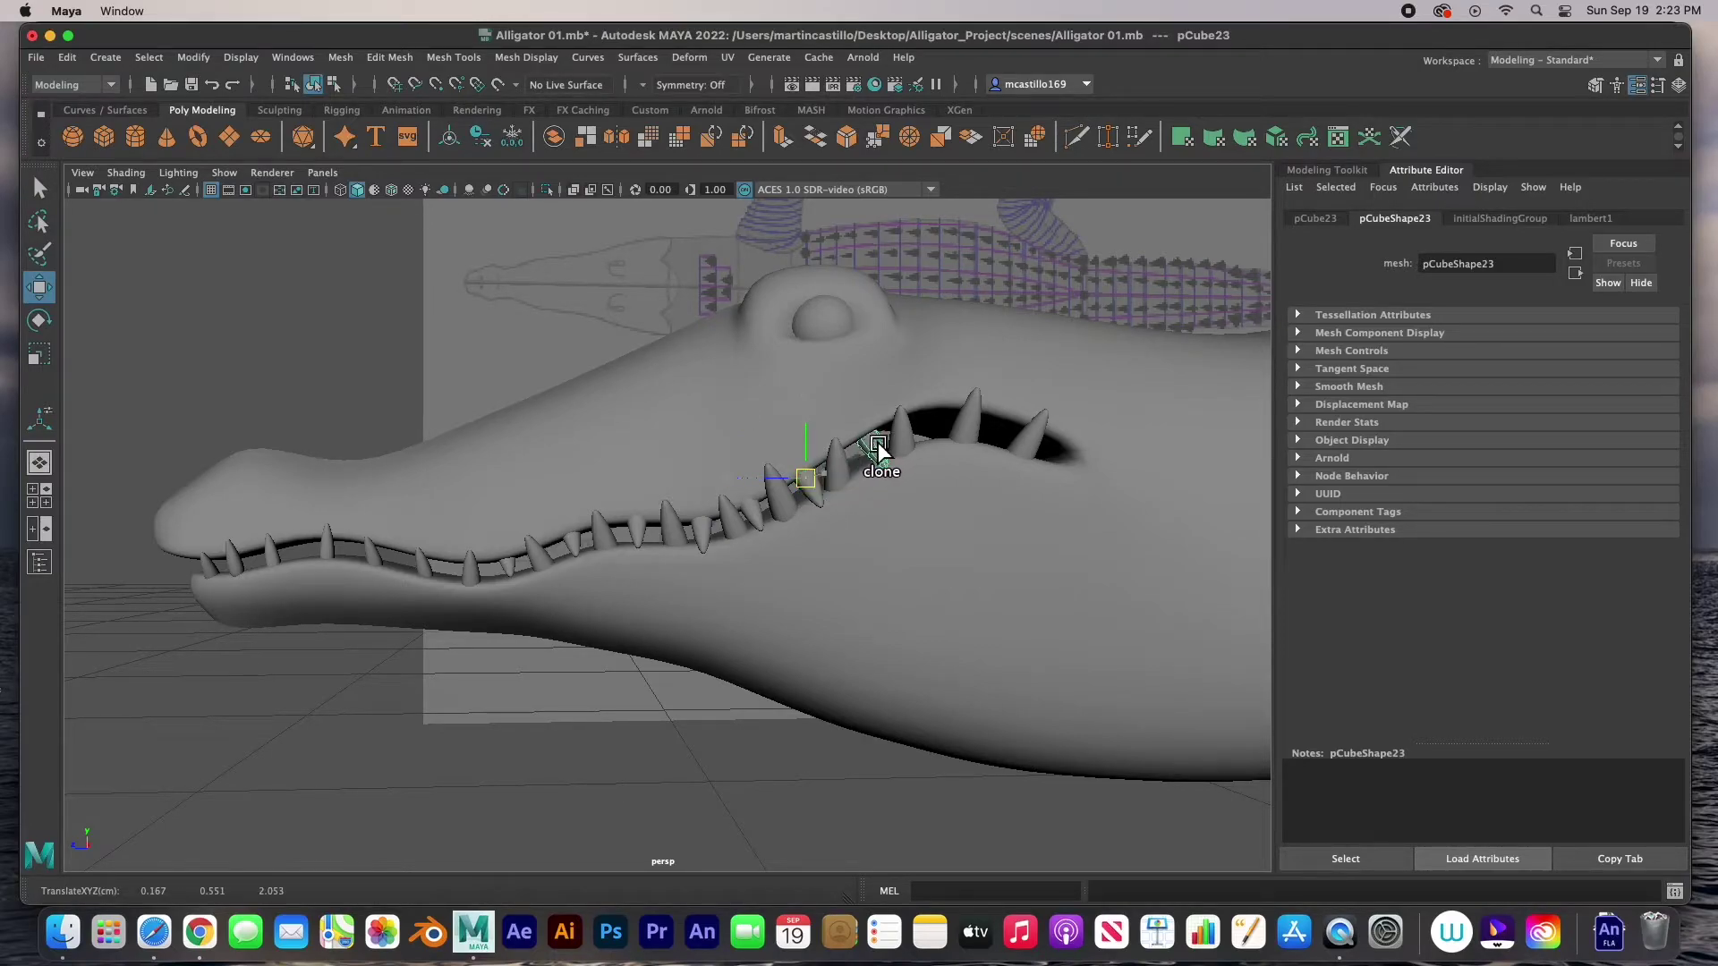
- Tilt the current tooth to follow the gum line and shift it along the jaw
{"action": "key", "text": "e"}
{"action": "left_click_drag", "start_coordinate": [868, 521], "coordinate": [676, 535], "text": "alt"}
{"action": "key", "text": "w"}
{"action": "key", "text": "e"}
{"action": "left_click_drag", "start_coordinate": [943, 478], "coordinate": [897, 497]}
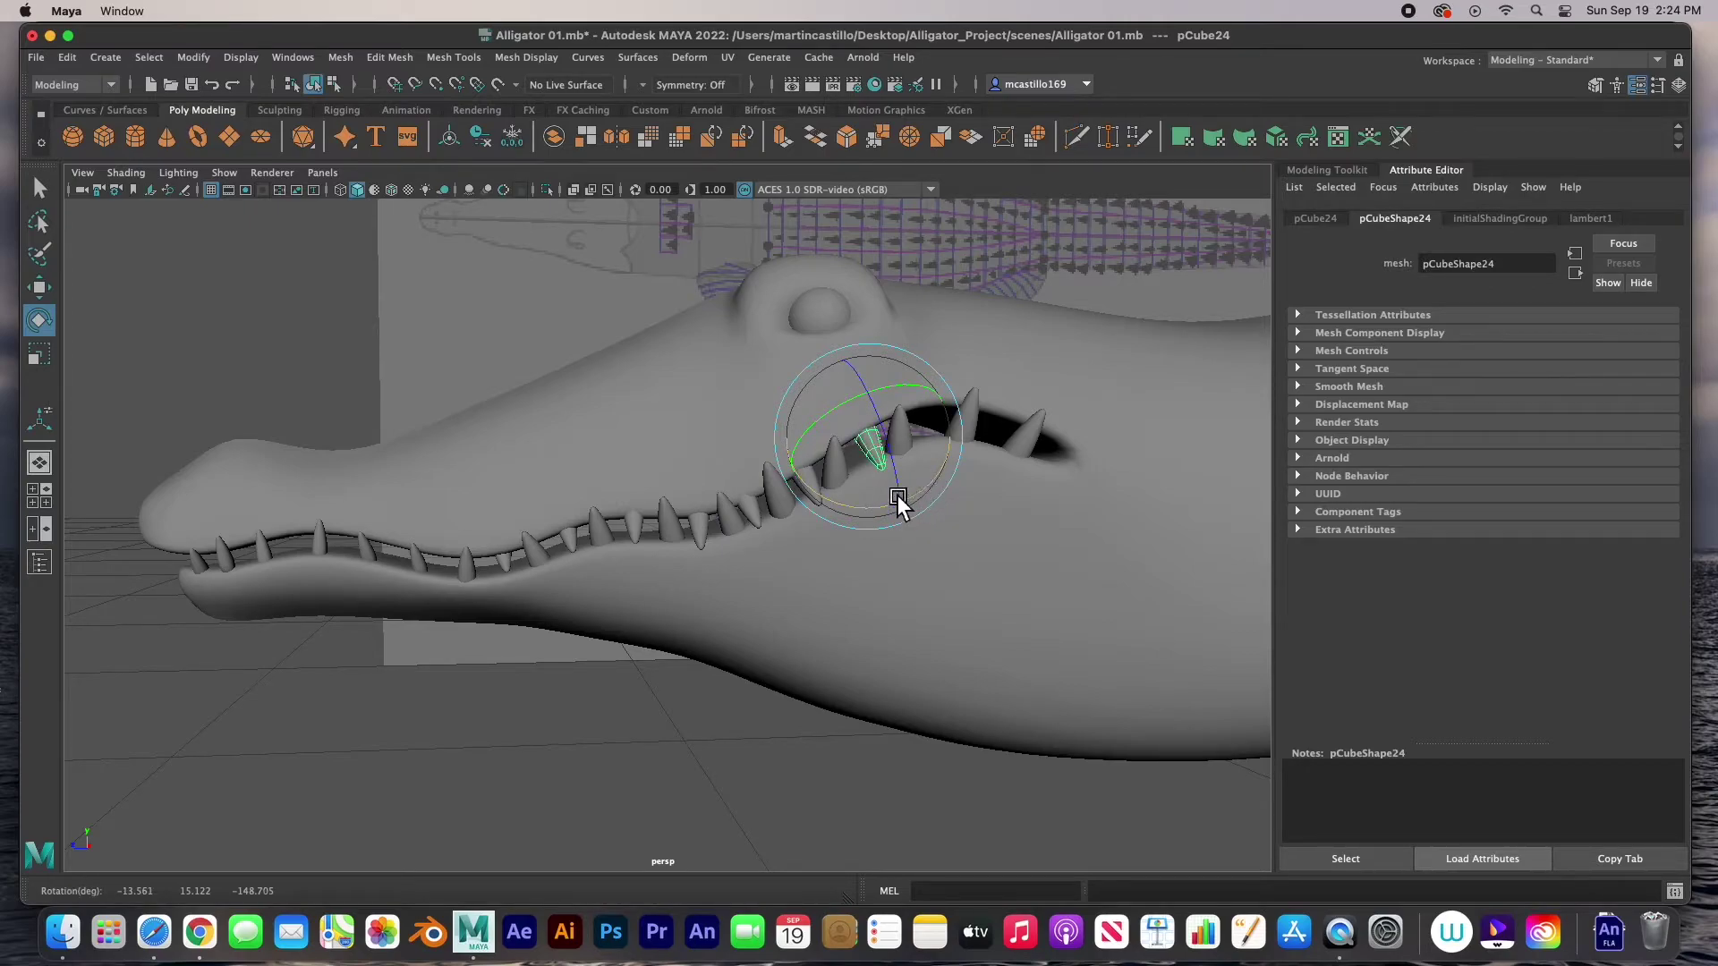
{"action": "mouse_move", "coordinate": [912, 512]}
{"action": "left_mouse_down", "text": "alt"}
{"action": "mouse_move", "coordinate": [899, 497]}
{"action": "mouse_move", "coordinate": [936, 512]}
{"action": "mouse_move", "coordinate": [900, 508]}
{"action": "left_mouse_up", "text": "alt"}
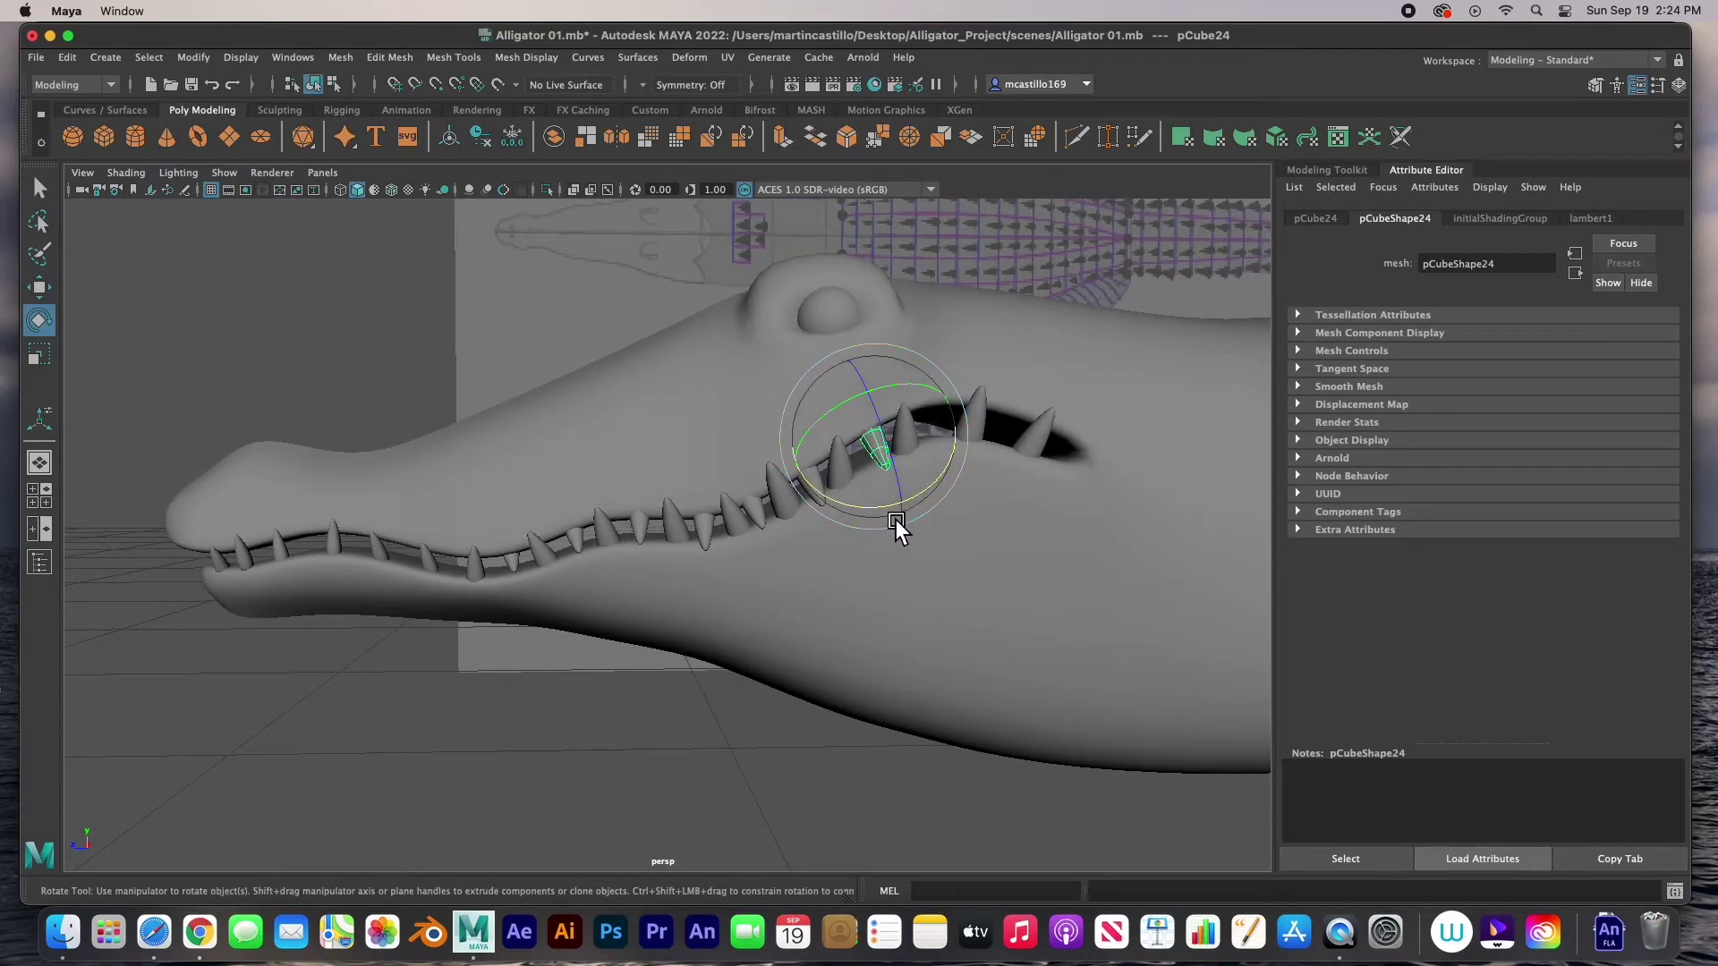
{"action": "key", "text": "w"}
{"action": "left_click_drag", "start_coordinate": [881, 442], "coordinate": [947, 422], "text": "shift"}
- Clone three more teeth further back along the jaw, tilting and nudging each onto the gum
{"action": "left_click_drag", "start_coordinate": [938, 500], "coordinate": [1047, 508], "text": "alt"}
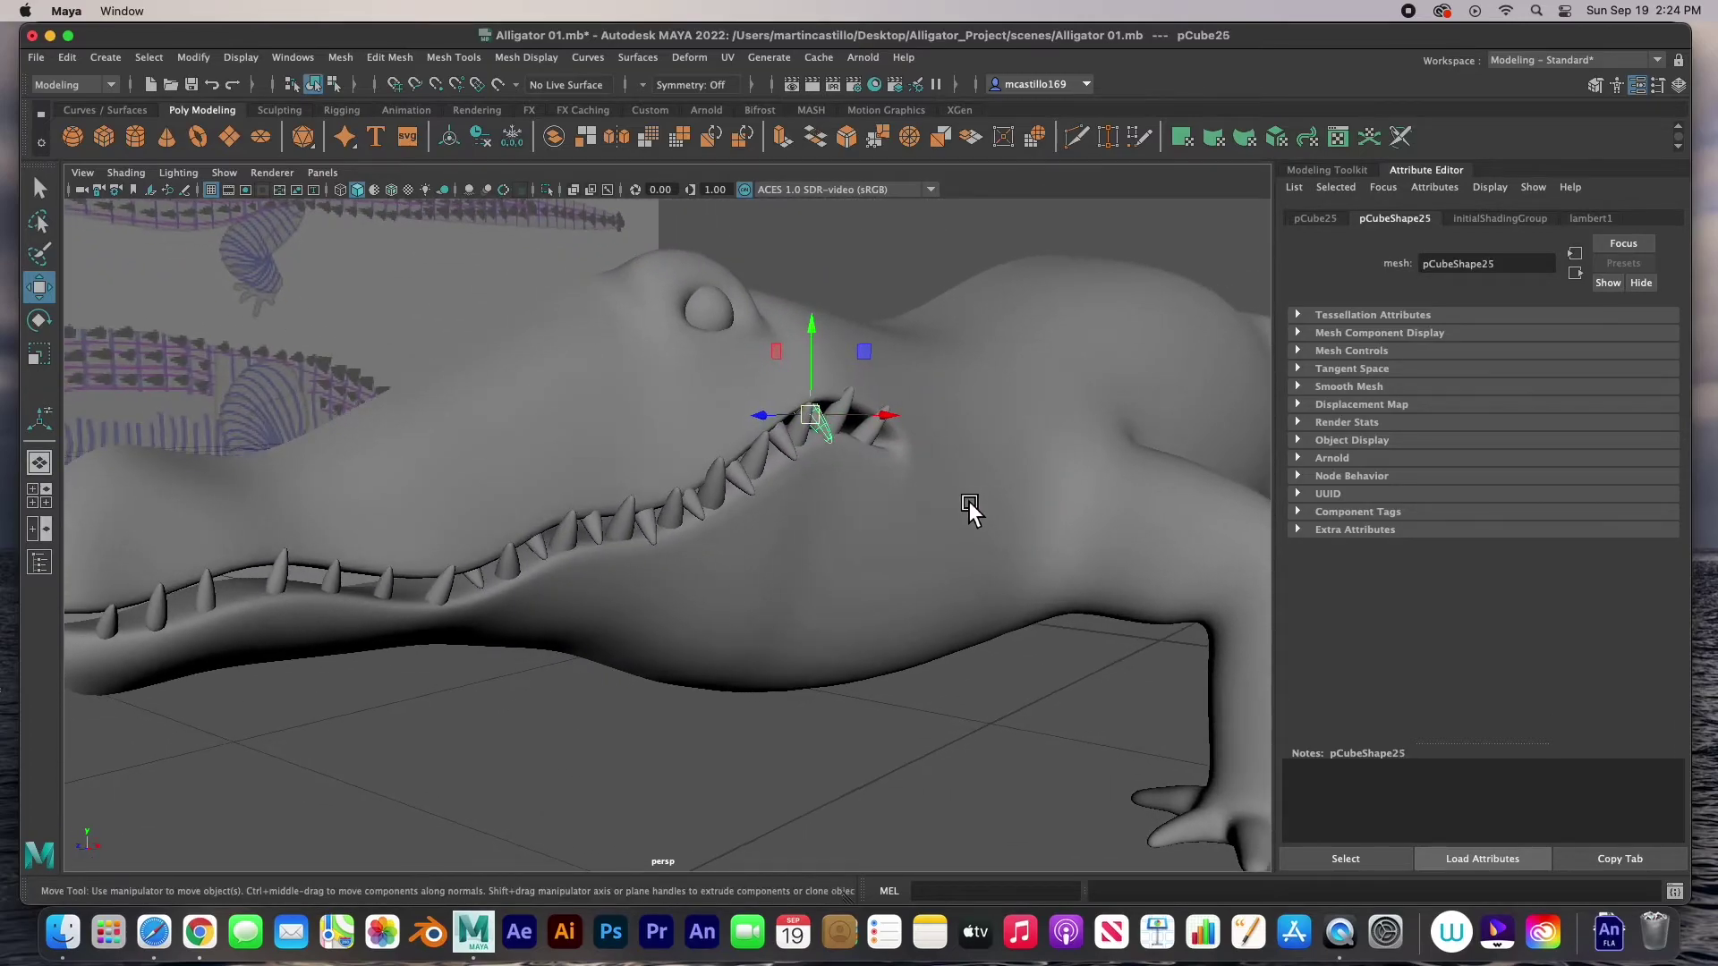
{"action": "key", "text": "e"}
{"action": "mouse_move", "coordinate": [869, 477]}
{"action": "left_mouse_down"}
{"action": "mouse_move", "coordinate": [840, 480]}
{"action": "mouse_move", "coordinate": [881, 502]}
{"action": "mouse_move", "coordinate": [860, 502]}
{"action": "mouse_move", "coordinate": [872, 449]}
{"action": "mouse_move", "coordinate": [730, 510]}
{"action": "mouse_move", "coordinate": [750, 492]}
{"action": "mouse_move", "coordinate": [879, 504]}
{"action": "left_mouse_up"}
{"action": "key", "text": "w"}
{"action": "mouse_move", "coordinate": [872, 406]}
{"action": "left_mouse_down"}
{"action": "mouse_move", "coordinate": [888, 395]}
{"action": "mouse_move", "coordinate": [789, 474]}
{"action": "mouse_move", "coordinate": [1011, 428]}
{"action": "left_mouse_up"}
{"action": "left_click_drag", "start_coordinate": [1011, 427], "coordinate": [1066, 492], "text": "alt"}
{"action": "key", "text": "e"}
{"action": "key", "text": "w"}
{"action": "mouse_move", "coordinate": [1024, 435]}
{"action": "left_mouse_down", "text": "shift"}
{"action": "mouse_move", "coordinate": [1071, 470]}
{"action": "mouse_move", "coordinate": [974, 480]}
{"action": "mouse_move", "coordinate": [983, 494]}
{"action": "left_mouse_up", "text": "shift"}
- Clone a lower front tooth forward between the front teeth and seat it on the gum
{"action": "left_click", "coordinate": [523, 567]}
{"action": "left_click_drag", "start_coordinate": [526, 564], "coordinate": [465, 567], "text": "shift"}
{"action": "left_click_drag", "start_coordinate": [466, 567], "coordinate": [528, 597], "text": "alt"}
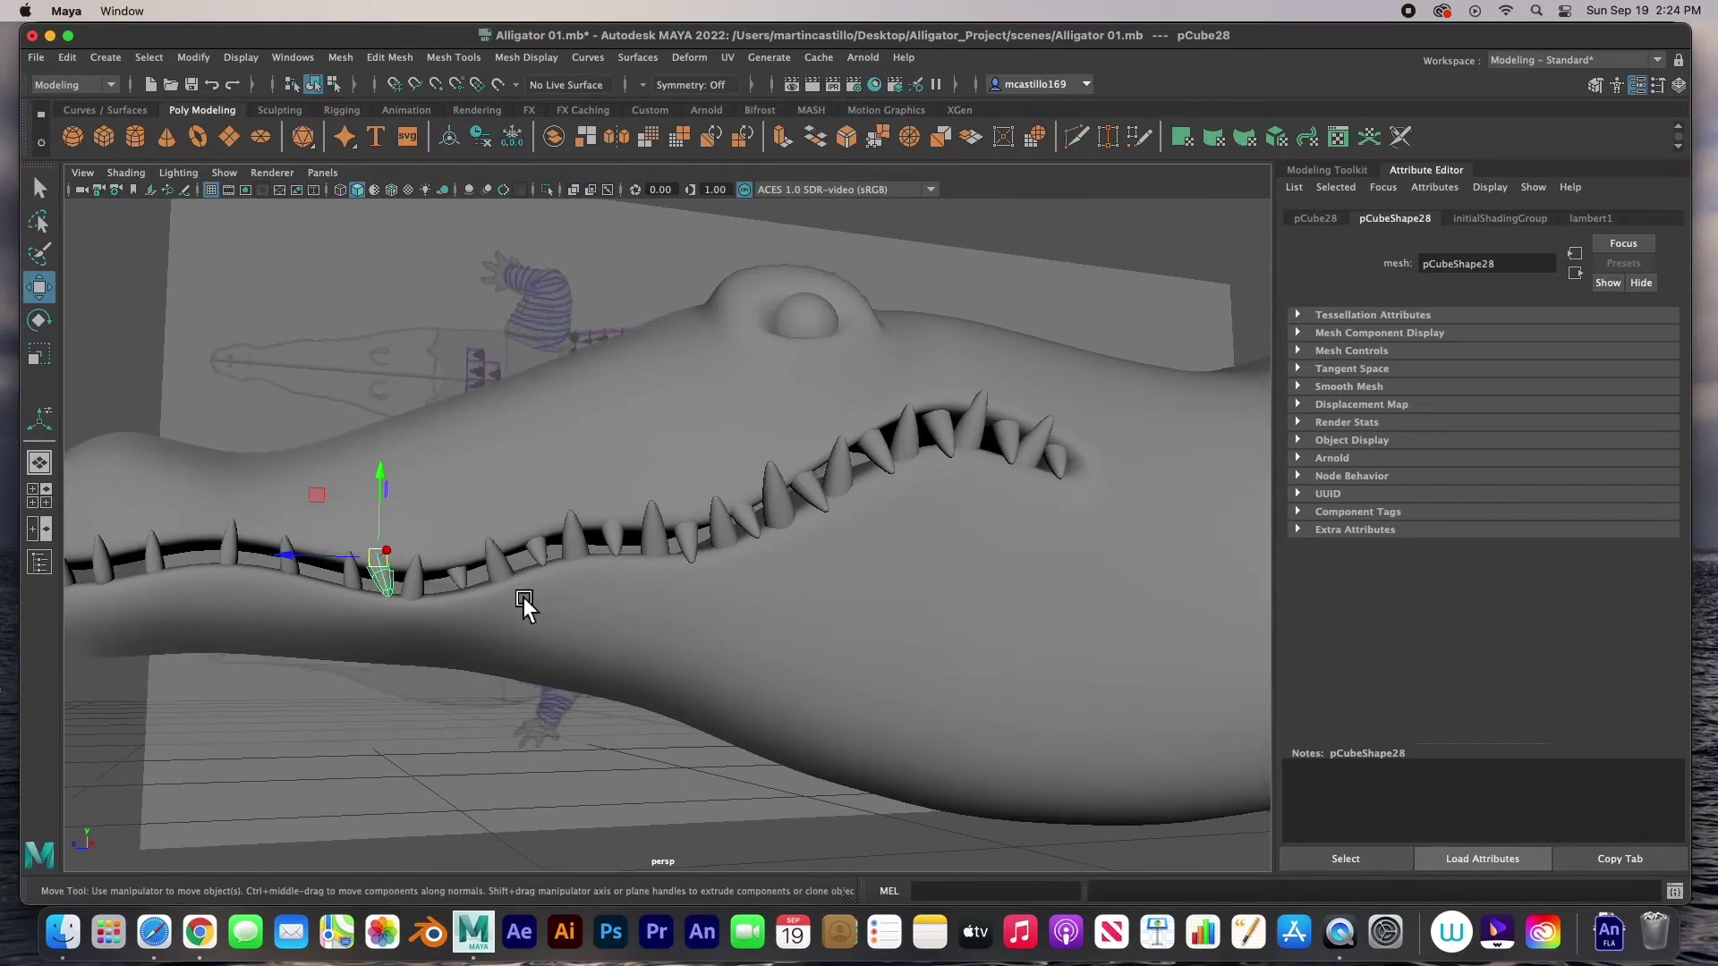
{"action": "left_click_drag", "start_coordinate": [389, 617], "coordinate": [638, 540], "text": "alt"}
{"action": "mouse_move", "coordinate": [638, 540]}
{"action": "left_mouse_down"}
{"action": "mouse_move", "coordinate": [727, 545]}
{"action": "mouse_move", "coordinate": [594, 590]}
{"action": "mouse_move", "coordinate": [740, 602]}
{"action": "mouse_move", "coordinate": [652, 652]}
{"action": "mouse_move", "coordinate": [723, 567]}
{"action": "mouse_move", "coordinate": [608, 530]}
{"action": "left_mouse_up"}
{"action": "left_click_drag", "start_coordinate": [609, 531], "coordinate": [678, 608]}
- Duplicate that tooth with Ctrl+D and slide the copy along the jaw onto the gum
{"action": "key", "text": "ctrl+d"}
{"action": "left_click_drag", "start_coordinate": [689, 525], "coordinate": [680, 526]}
{"action": "left_click_drag", "start_coordinate": [678, 572], "coordinate": [567, 564], "text": "alt"}
{"action": "left_click_drag", "start_coordinate": [547, 523], "coordinate": [662, 555]}
{"action": "left_click_drag", "start_coordinate": [665, 526], "coordinate": [575, 525]}
- Duplicate another tooth, scale it smaller for the snout, and lower it into the gum
{"action": "key", "text": "ctrl+d"}
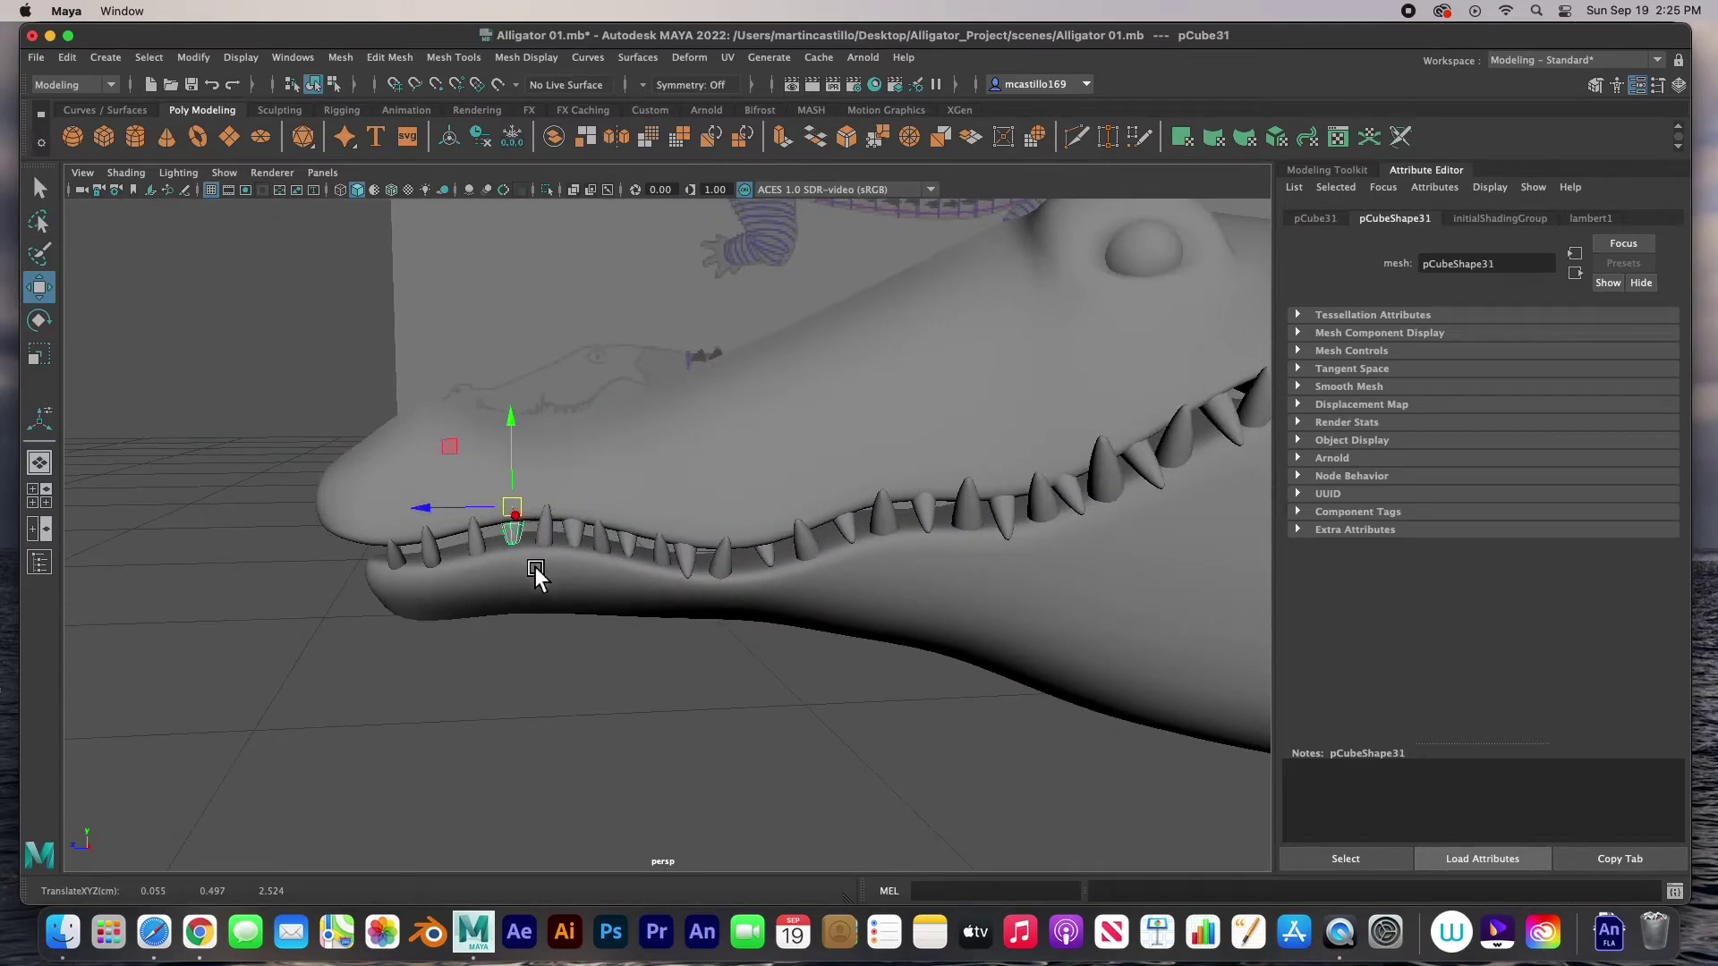
{"action": "key", "text": "r"}
{"action": "left_click_drag", "start_coordinate": [463, 526], "coordinate": [467, 541], "text": "shift"}
{"action": "key", "text": "r"}
{"action": "key", "text": "w"}
{"action": "left_click_drag", "start_coordinate": [453, 433], "coordinate": [454, 439]}
{"action": "left_click_drag", "start_coordinate": [480, 545], "coordinate": [626, 503], "text": "alt"}
{"action": "left_click_drag", "start_coordinate": [592, 497], "coordinate": [614, 494]}
{"action": "left_click_drag", "start_coordinate": [617, 501], "coordinate": [617, 646], "text": "alt"}
- Clone the neighbouring tooth forward toward the snout tip and set it into the gum
{"action": "left_click", "coordinate": [471, 566]}
{"action": "left_click_drag", "start_coordinate": [608, 587], "coordinate": [618, 588]}
{"action": "mouse_move", "coordinate": [527, 646]}
{"action": "left_mouse_down", "text": "alt"}
{"action": "mouse_move", "coordinate": [483, 617]}
{"action": "mouse_move", "coordinate": [361, 617]}
{"action": "mouse_move", "coordinate": [413, 590]}
{"action": "left_mouse_up", "text": "alt"}
{"action": "left_click", "coordinate": [488, 618]}
{"action": "left_click_drag", "start_coordinate": [391, 458], "coordinate": [391, 466]}
{"action": "left_click_drag", "start_coordinate": [419, 567], "coordinate": [617, 537], "text": "alt"}
{"action": "left_click_drag", "start_coordinate": [663, 518], "coordinate": [672, 518]}
{"action": "left_click_drag", "start_coordinate": [665, 526], "coordinate": [442, 555], "text": "alt"}
- Clone a final tooth to the snout tip, seat it on the gum, and view the whole head
{"action": "left_click_drag", "start_coordinate": [320, 545], "coordinate": [299, 547], "text": "shift"}
{"action": "left_click_drag", "start_coordinate": [421, 595], "coordinate": [673, 537], "text": "alt"}
{"action": "left_click_drag", "start_coordinate": [717, 488], "coordinate": [701, 489]}
{"action": "left_click_drag", "start_coordinate": [620, 399], "coordinate": [619, 409]}
{"action": "left_click_drag", "start_coordinate": [661, 544], "coordinate": [286, 551], "text": "alt"}
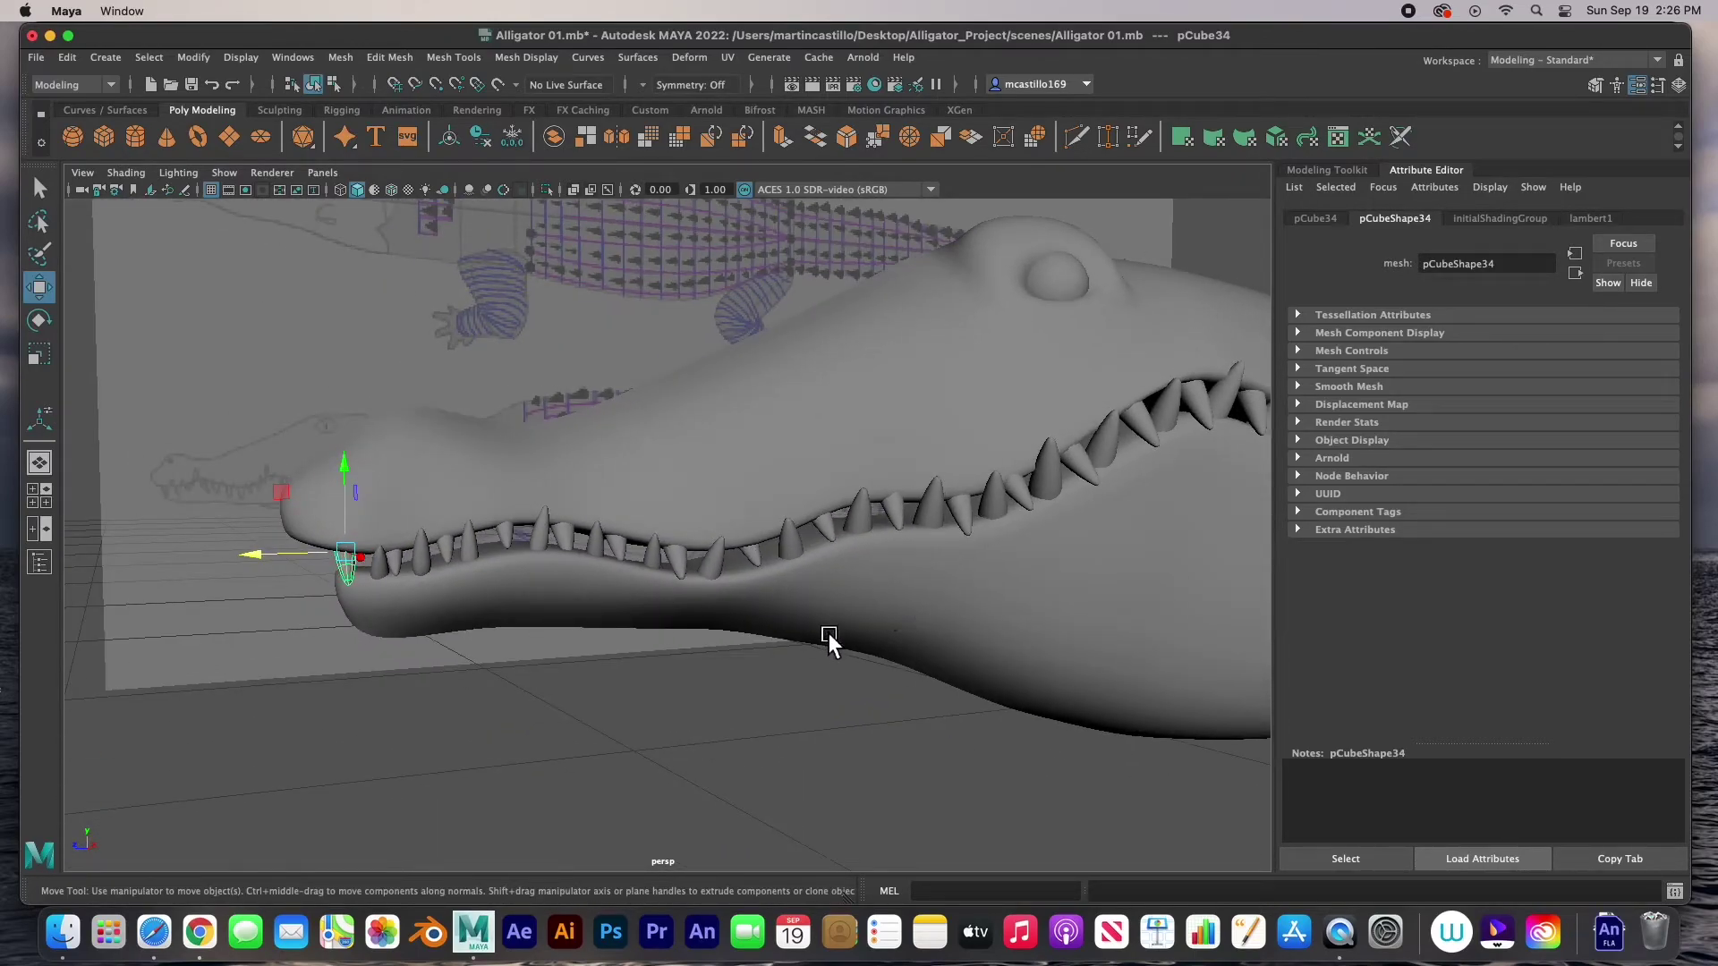
{"action": "right_click_drag", "start_coordinate": [839, 642], "coordinate": [588, 694], "text": "alt"}
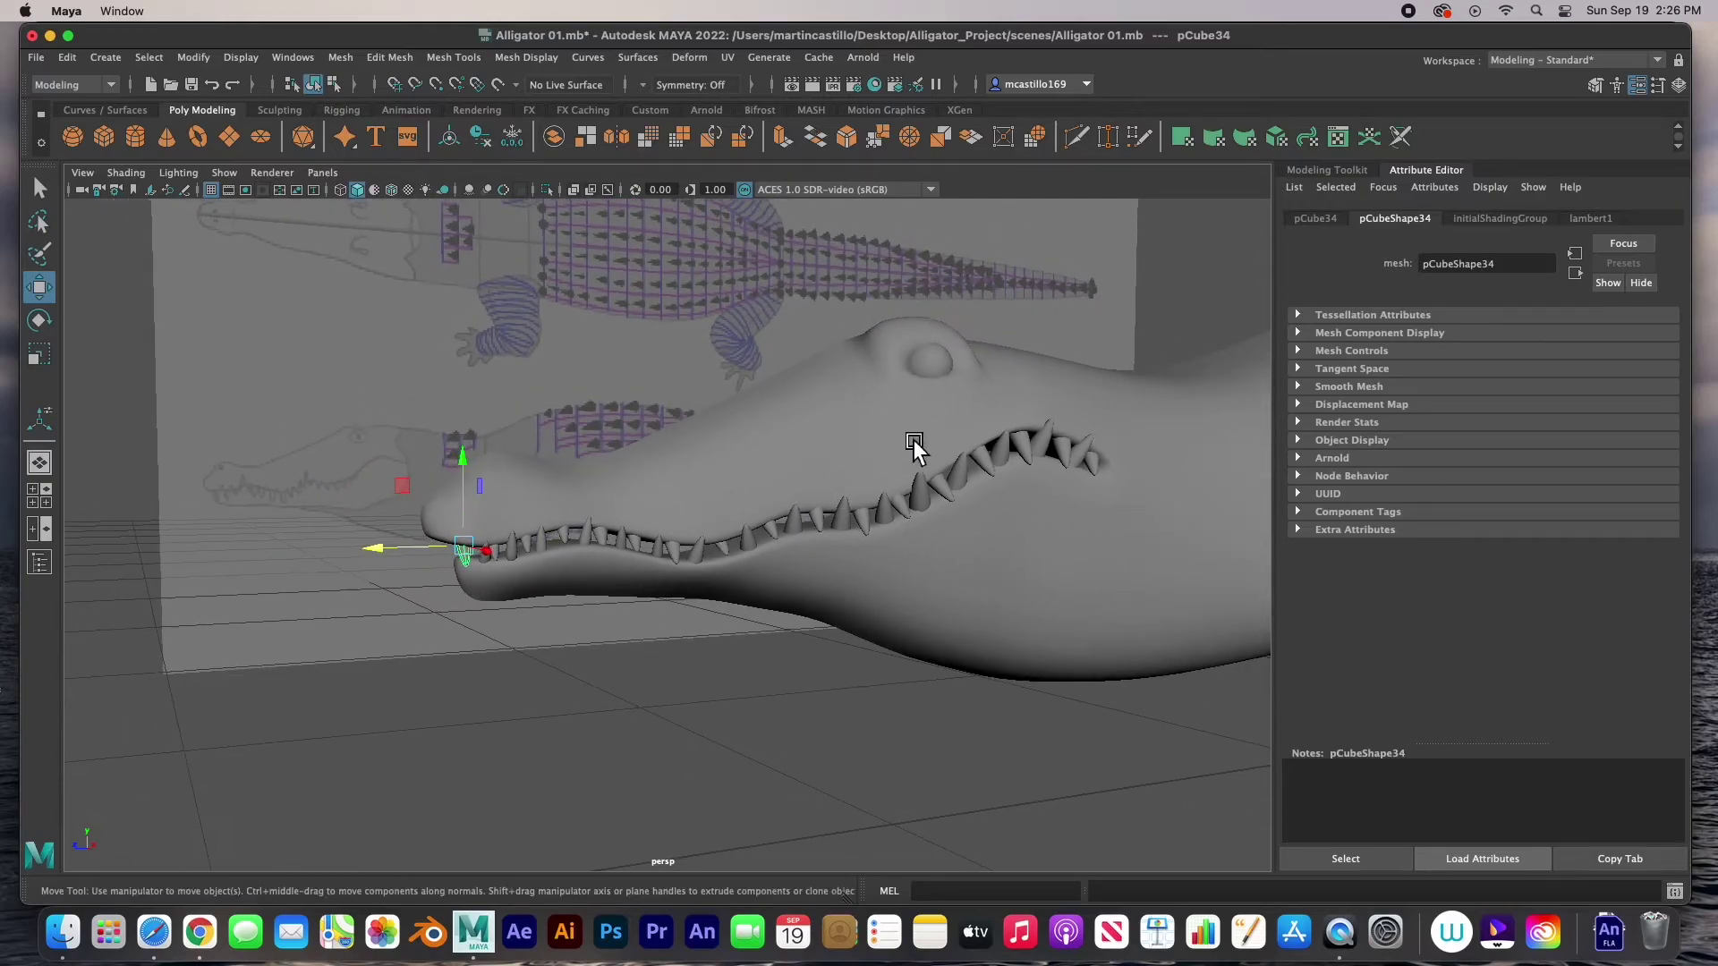
- Select the alligator body mesh and frame the whole animal, viewed from the front-left
{"action": "left_click", "coordinate": [942, 365]}
{"action": "mouse_move", "coordinate": [963, 607]}
{"action": "left_mouse_down", "text": "alt"}
{"action": "mouse_move", "coordinate": [626, 674]}
{"action": "mouse_move", "coordinate": [935, 605]}
{"action": "left_mouse_up", "text": "alt"}
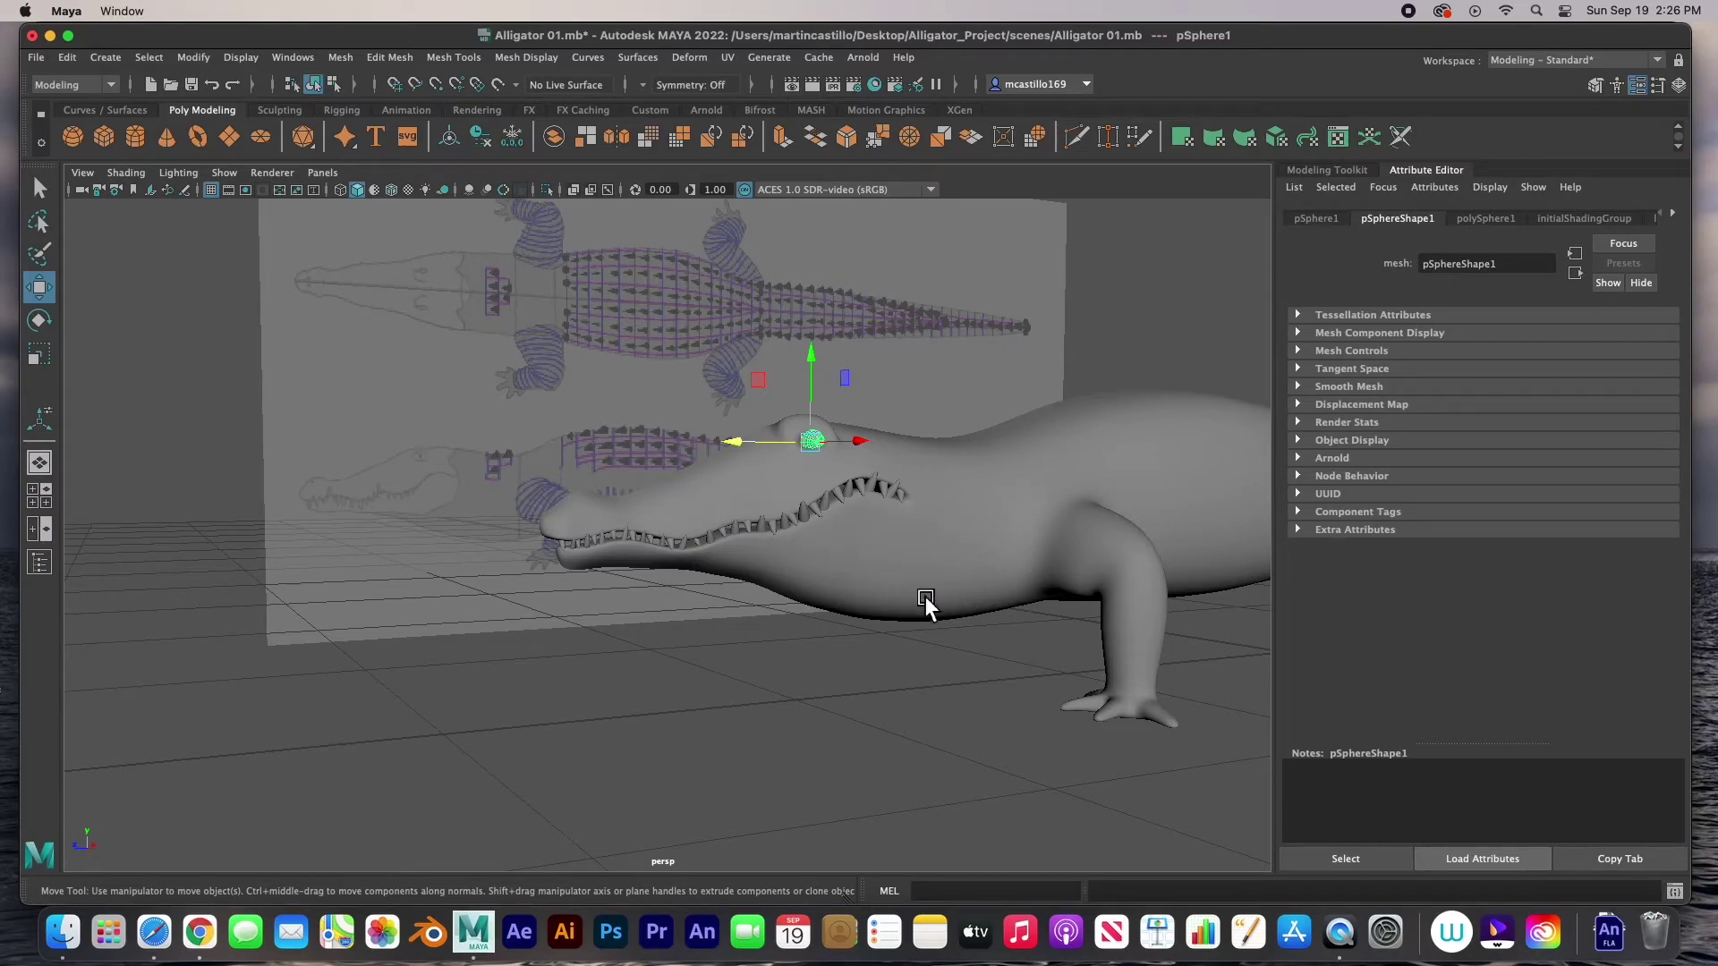
{"action": "left_click", "coordinate": [965, 562]}
{"action": "key", "text": "f"}
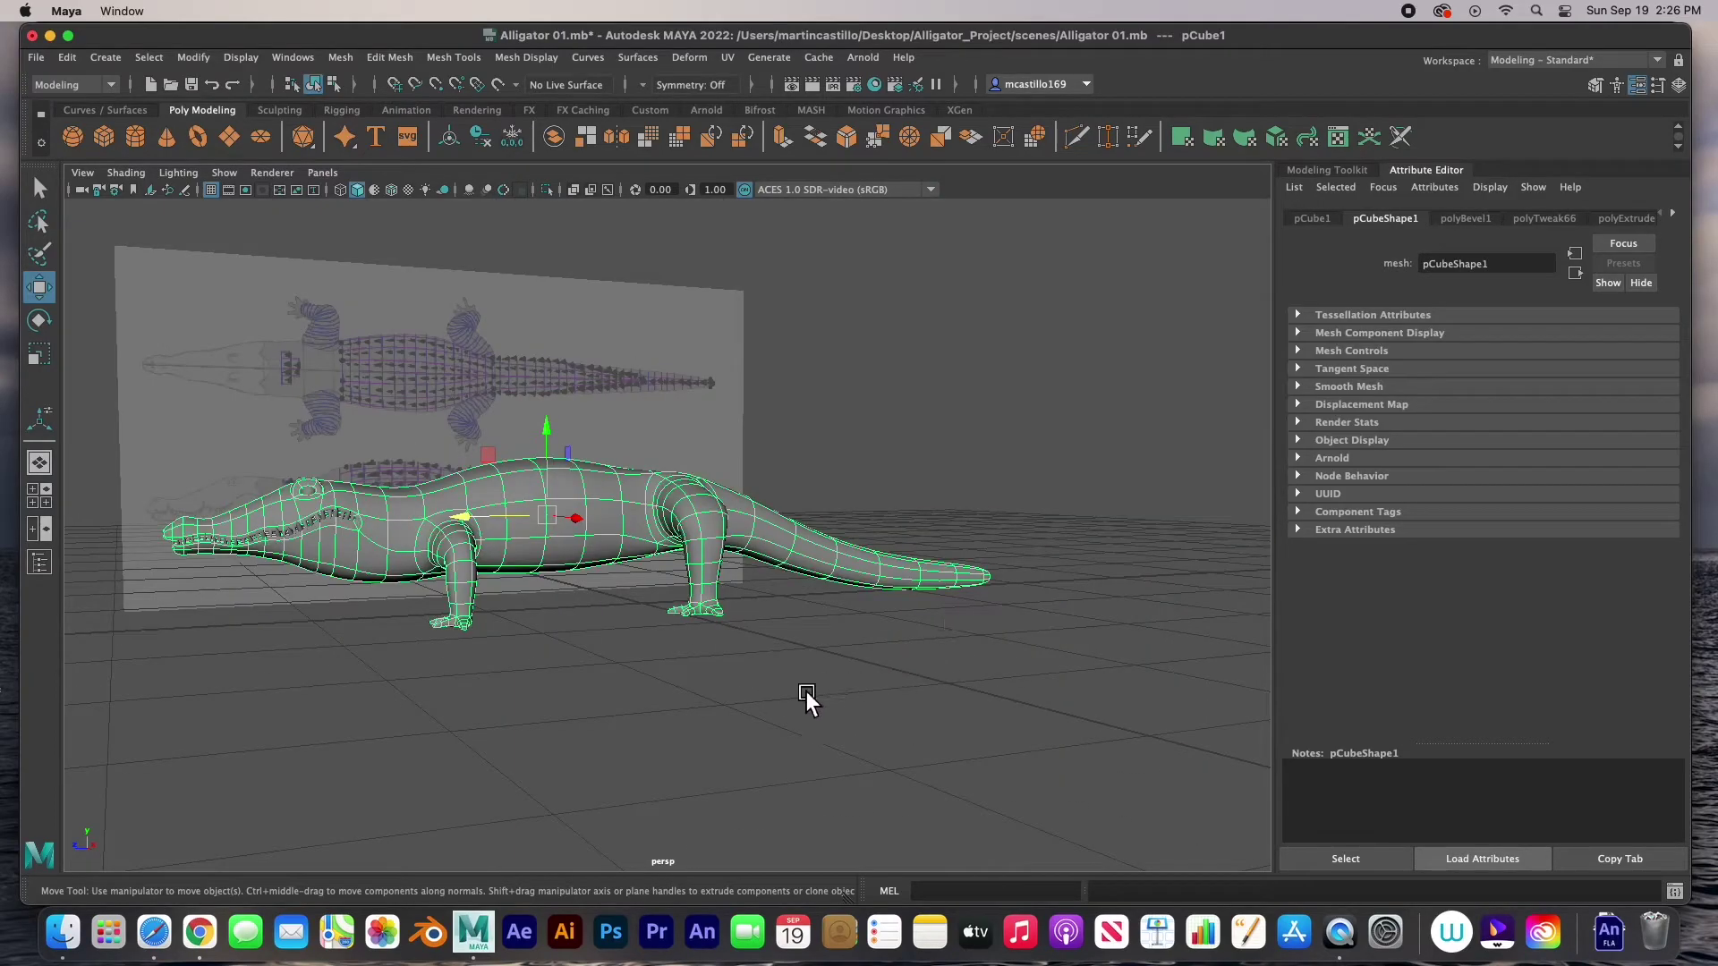
{"action": "left_click_drag", "start_coordinate": [518, 653], "coordinate": [631, 630], "text": "alt"}
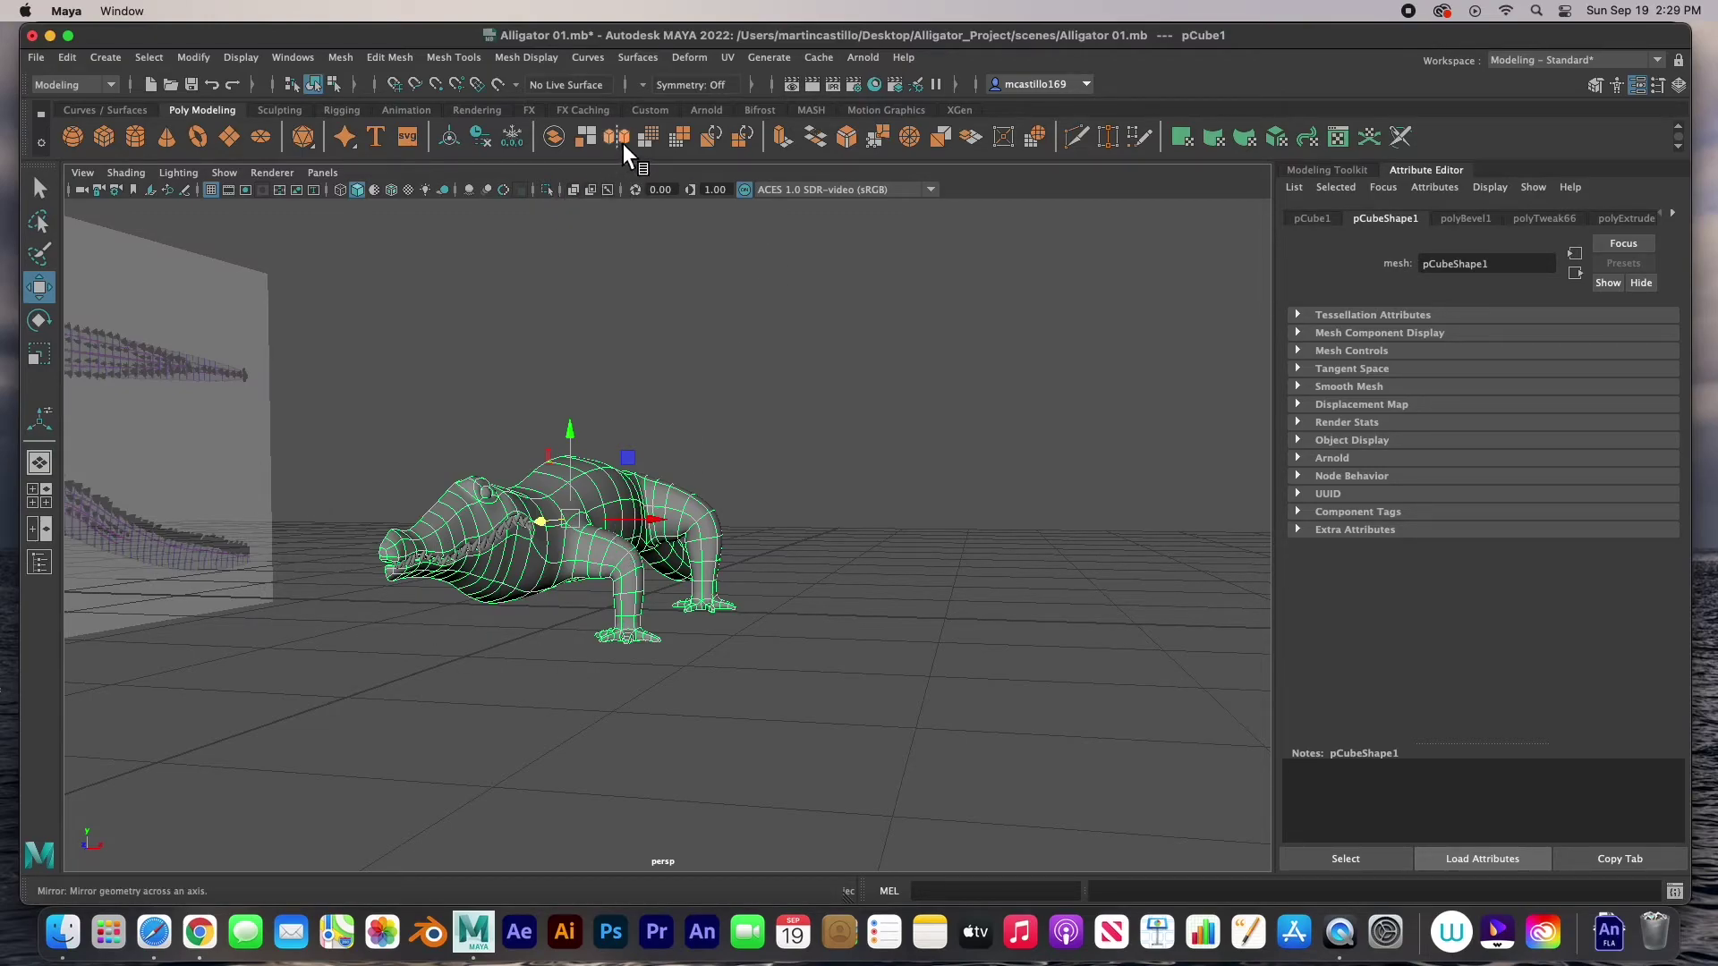
- Mirror the body across world X with Cut Geometry, merging border vertices at a 1.507 threshold
{"action": "left_click", "coordinate": [345, 57]}
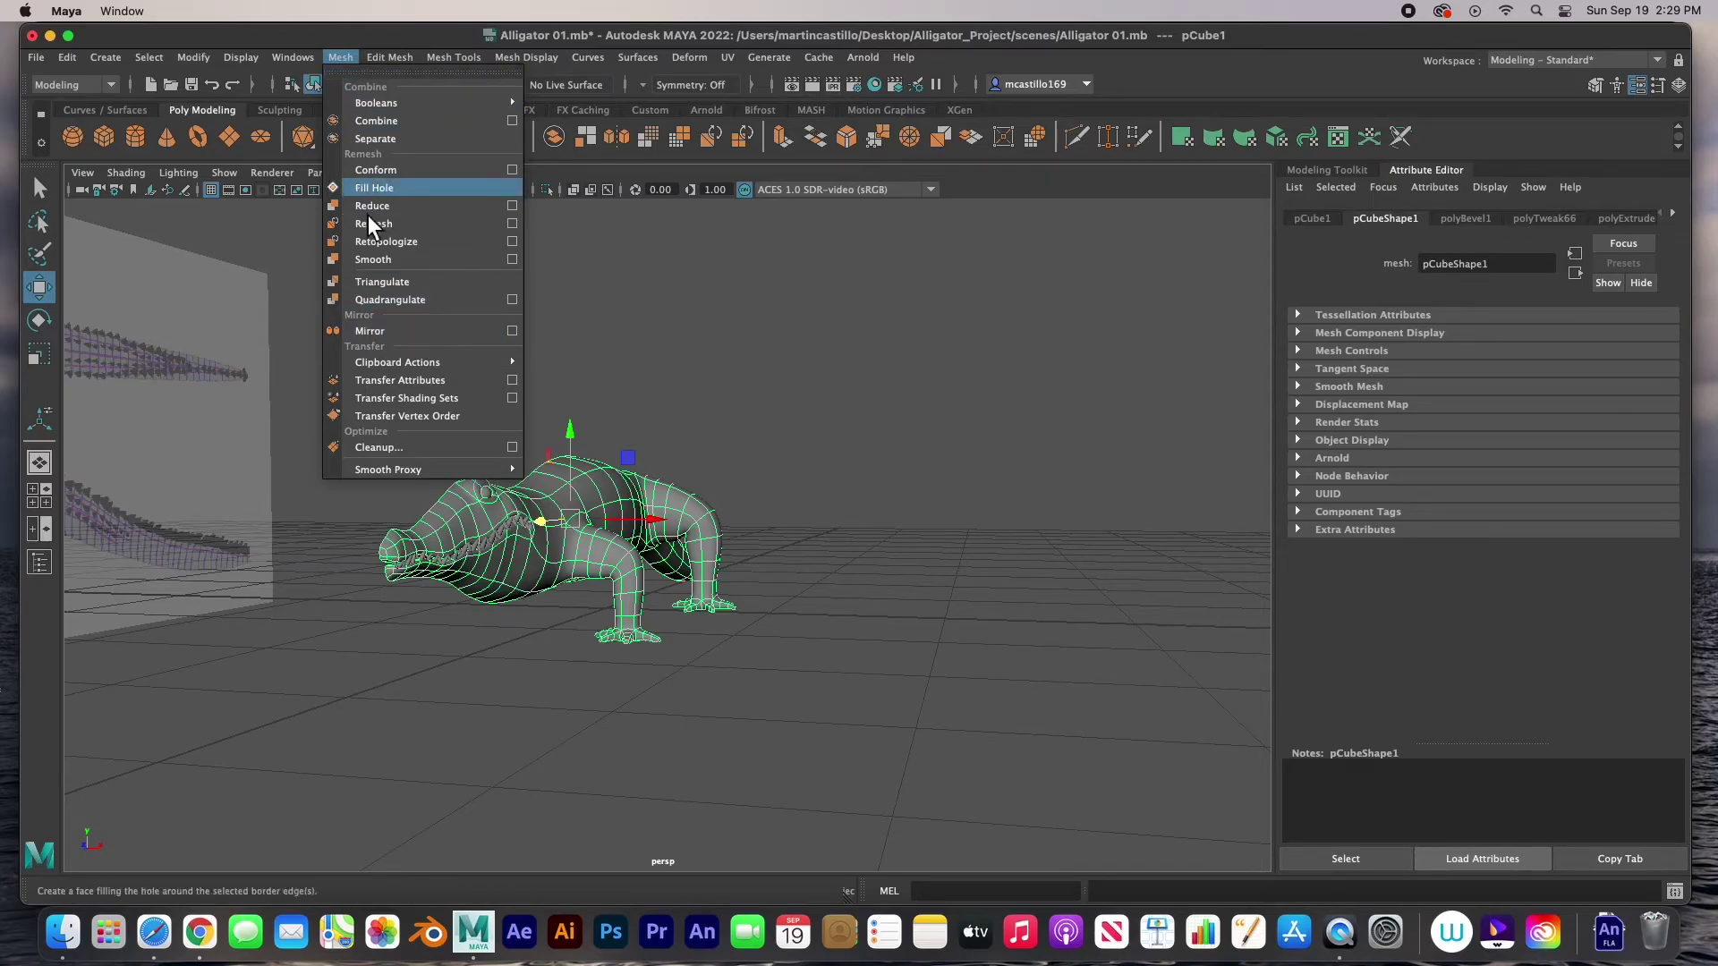
{"action": "left_click", "coordinate": [512, 333]}
{"action": "left_click_drag", "start_coordinate": [853, 261], "coordinate": [1163, 274]}
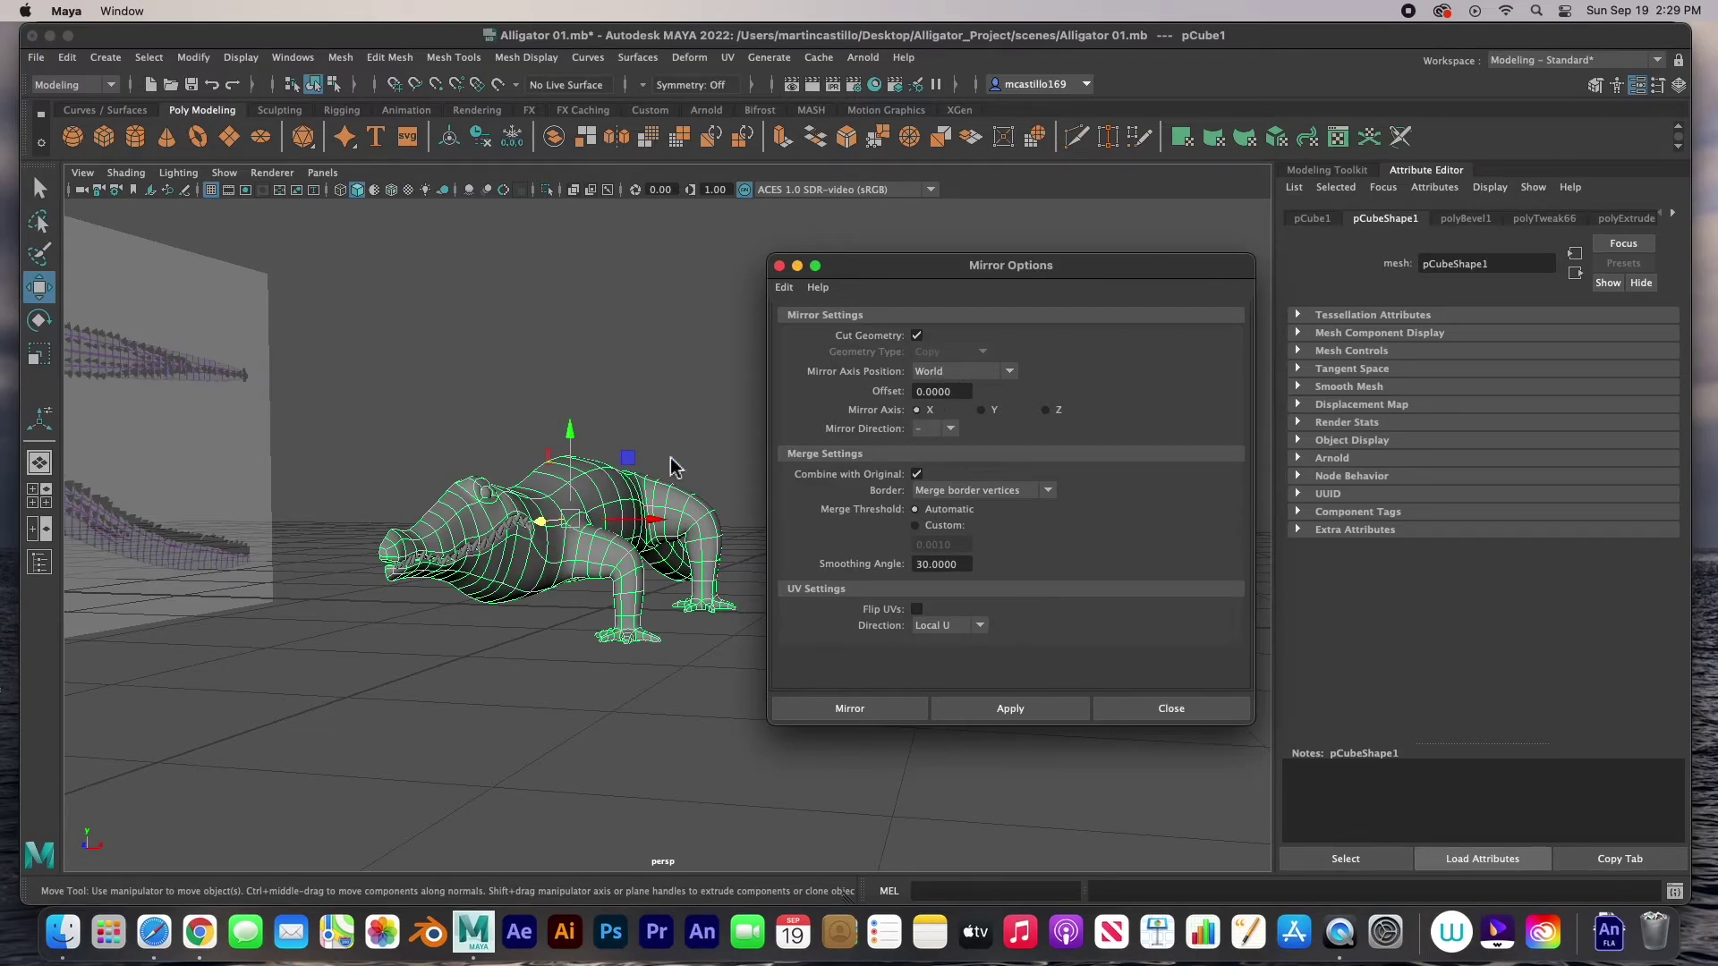
{"action": "left_click", "coordinate": [882, 710]}
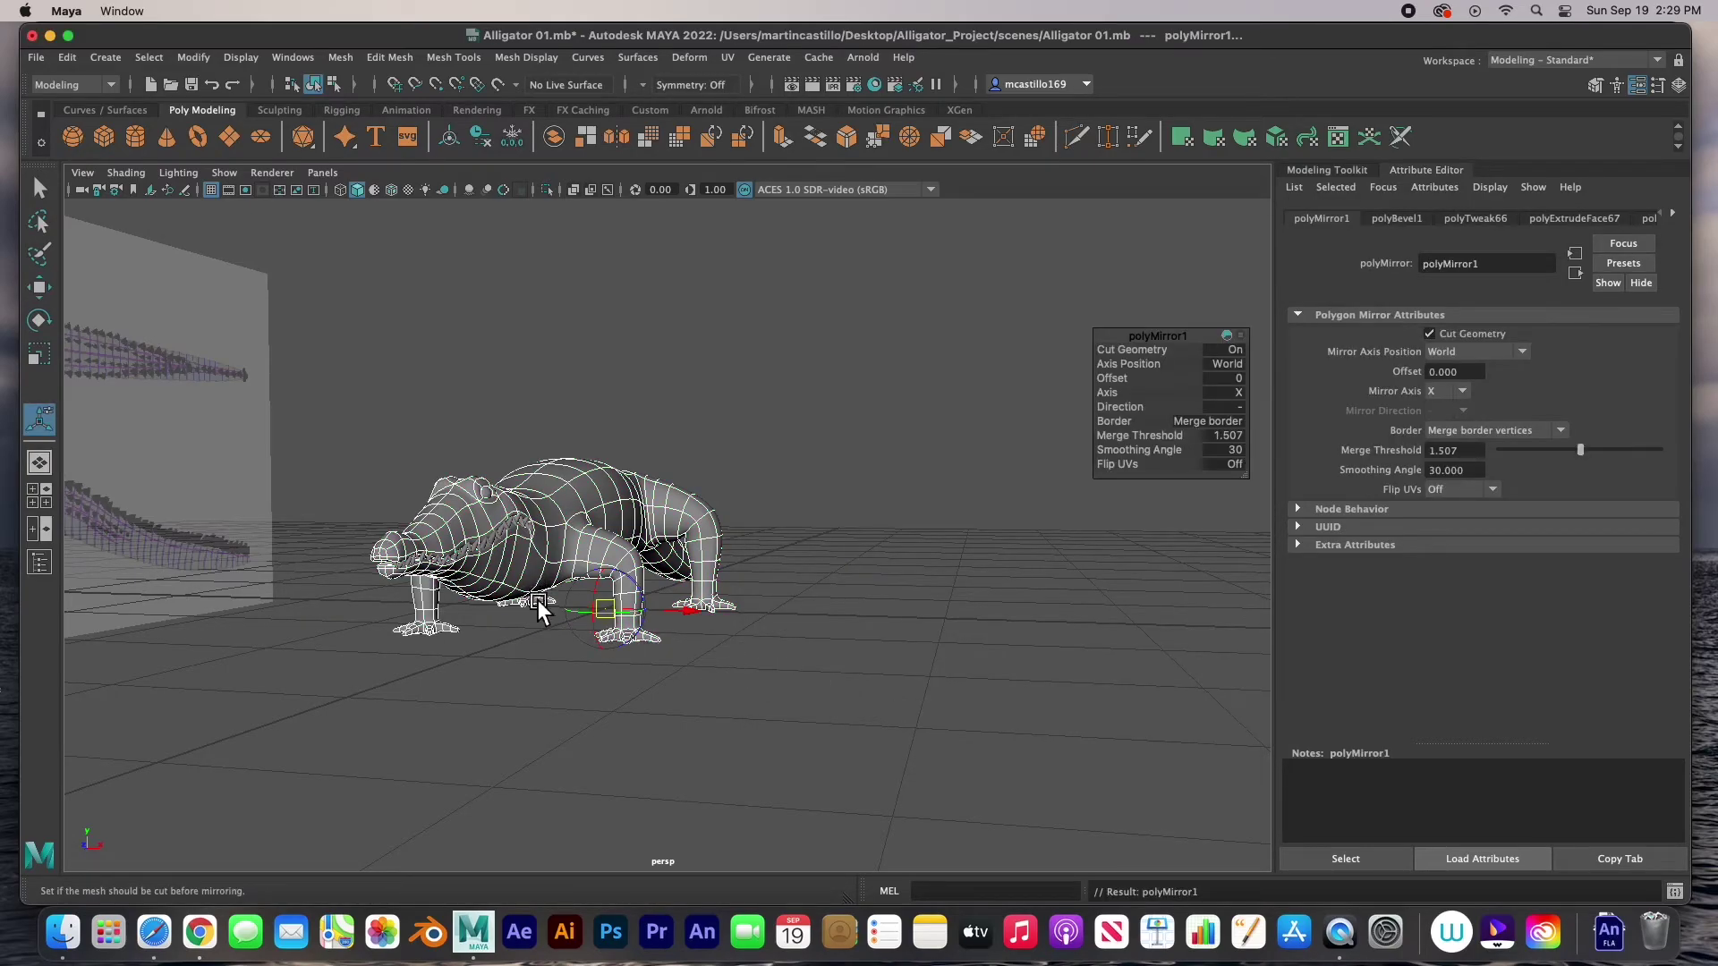
{"action": "left_click_drag", "start_coordinate": [542, 678], "coordinate": [594, 668], "text": "alt"}
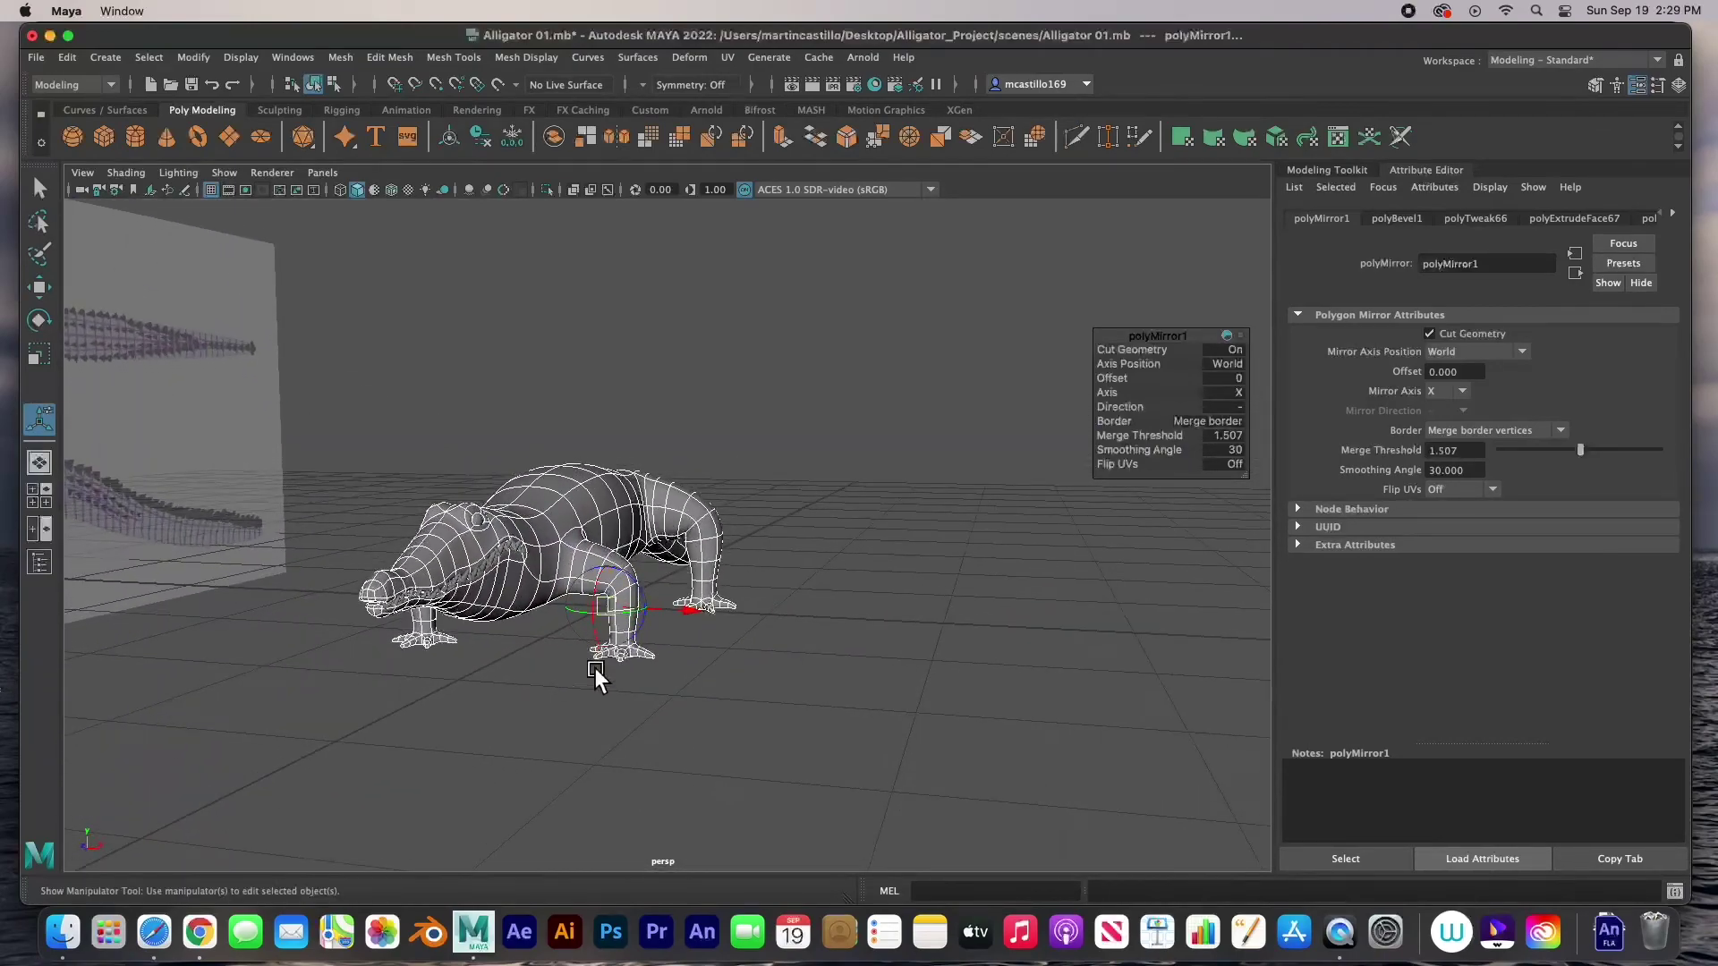
{"action": "left_click", "coordinate": [595, 668]}
{"action": "left_click_drag", "start_coordinate": [555, 593], "coordinate": [651, 576], "text": "alt"}
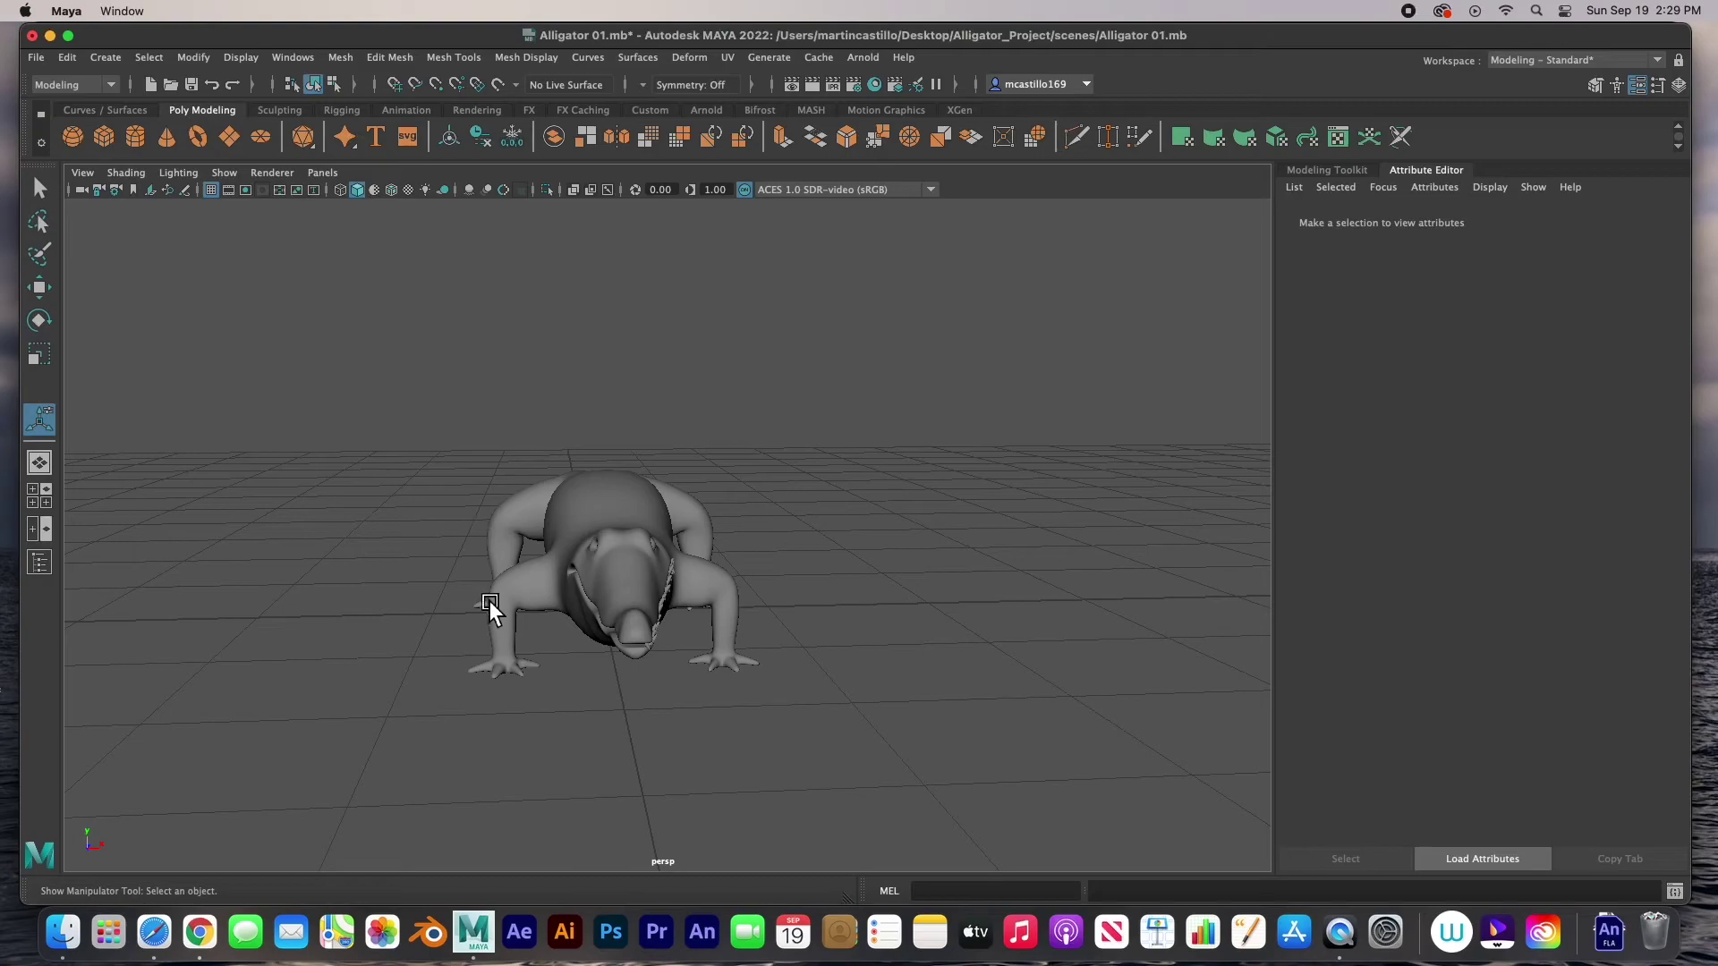
{"action": "left_click_drag", "start_coordinate": [644, 644], "coordinate": [648, 570], "text": "alt"}
{"action": "left_click_drag", "start_coordinate": [582, 480], "coordinate": [680, 616], "text": "alt"}
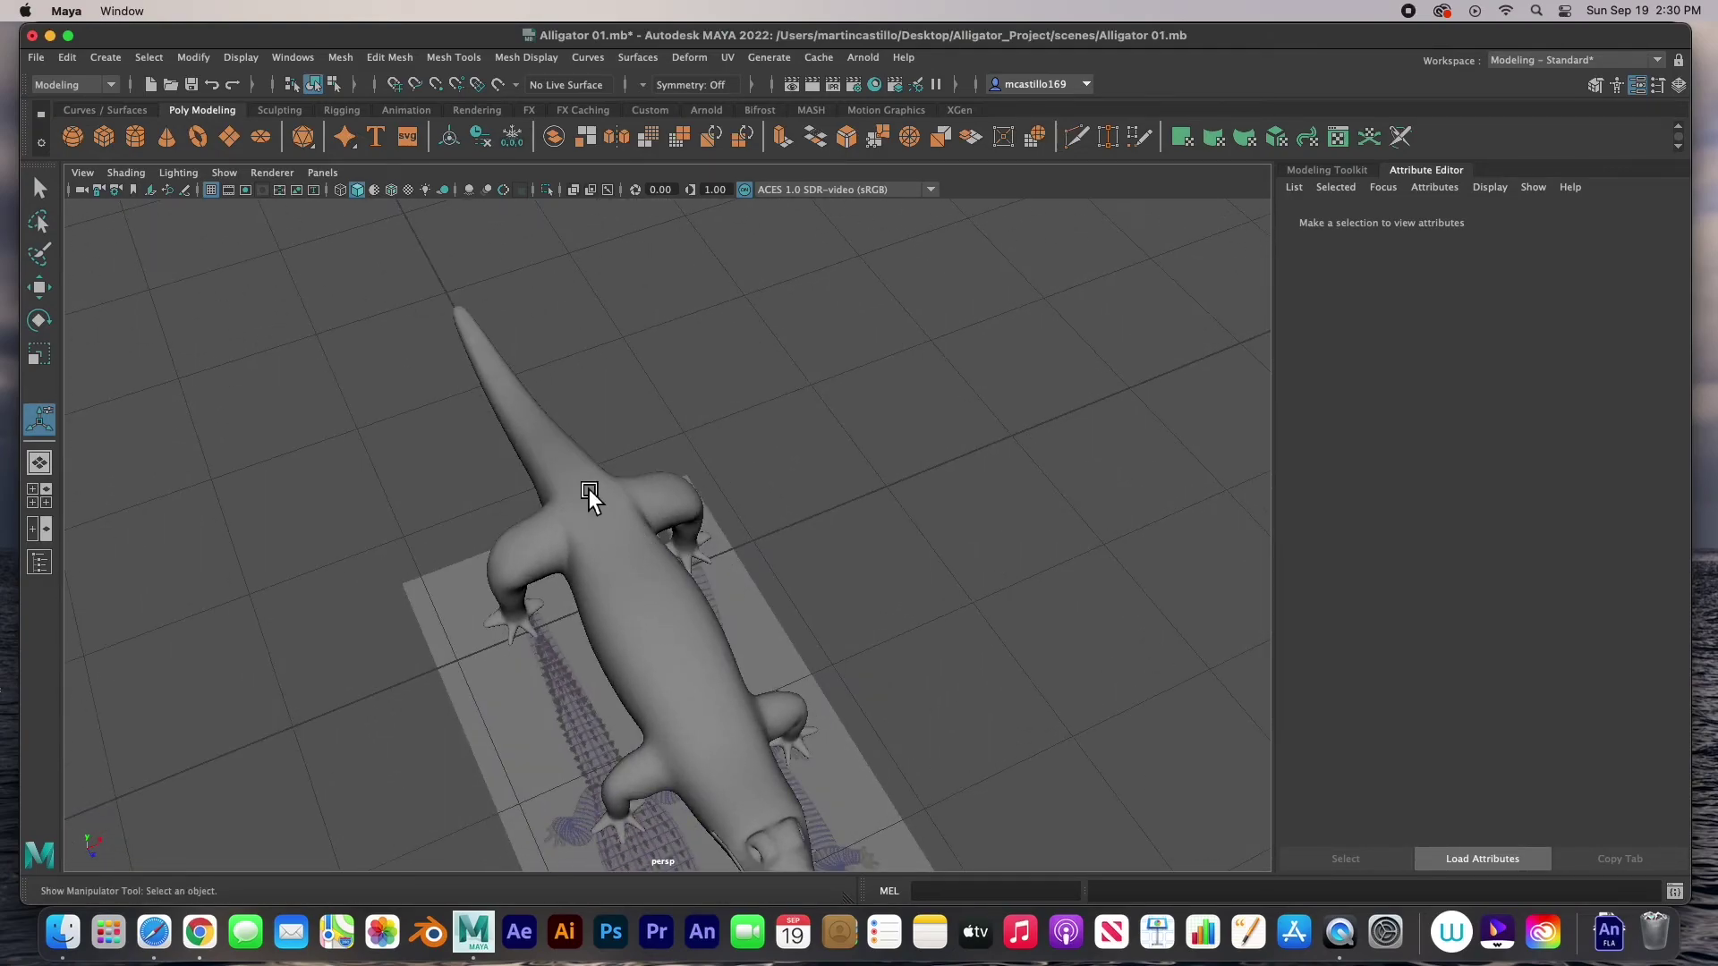
{"action": "left_click_drag", "start_coordinate": [623, 431], "coordinate": [716, 579], "text": "alt"}
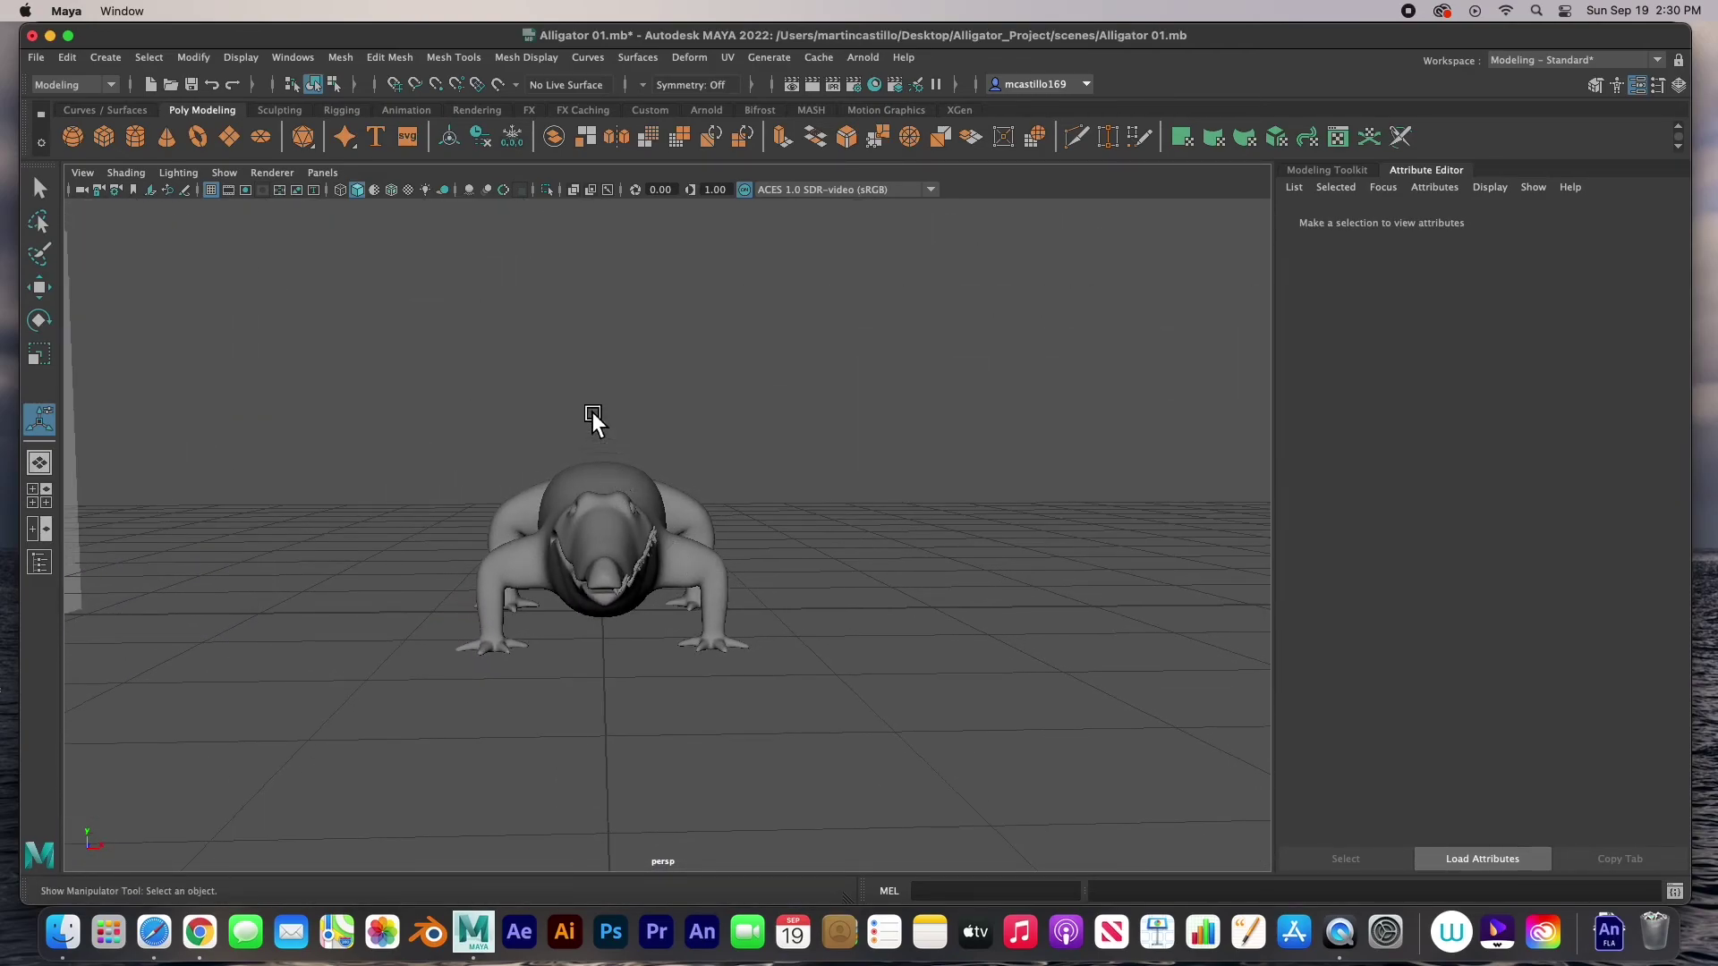
{"action": "left_click_drag", "start_coordinate": [407, 365], "coordinate": [819, 678]}
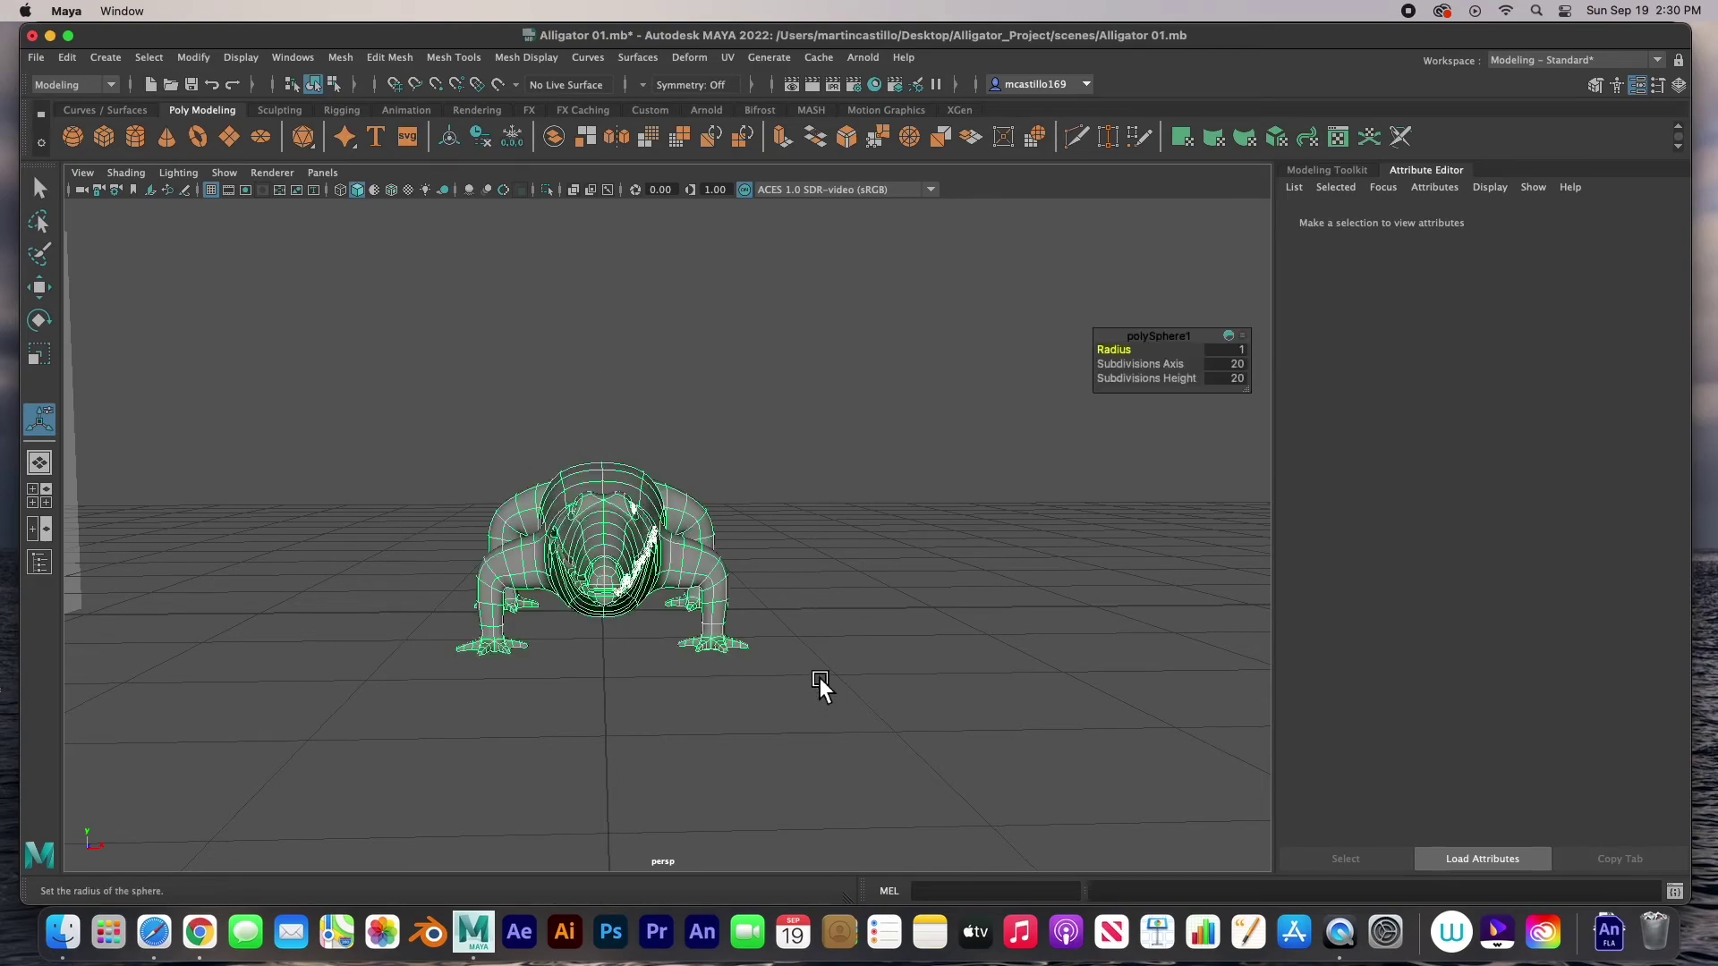
- Mirror the selected teeth across X onto the opposite jaw with a 0.001 merge threshold
{"action": "left_click", "coordinate": [710, 574]}
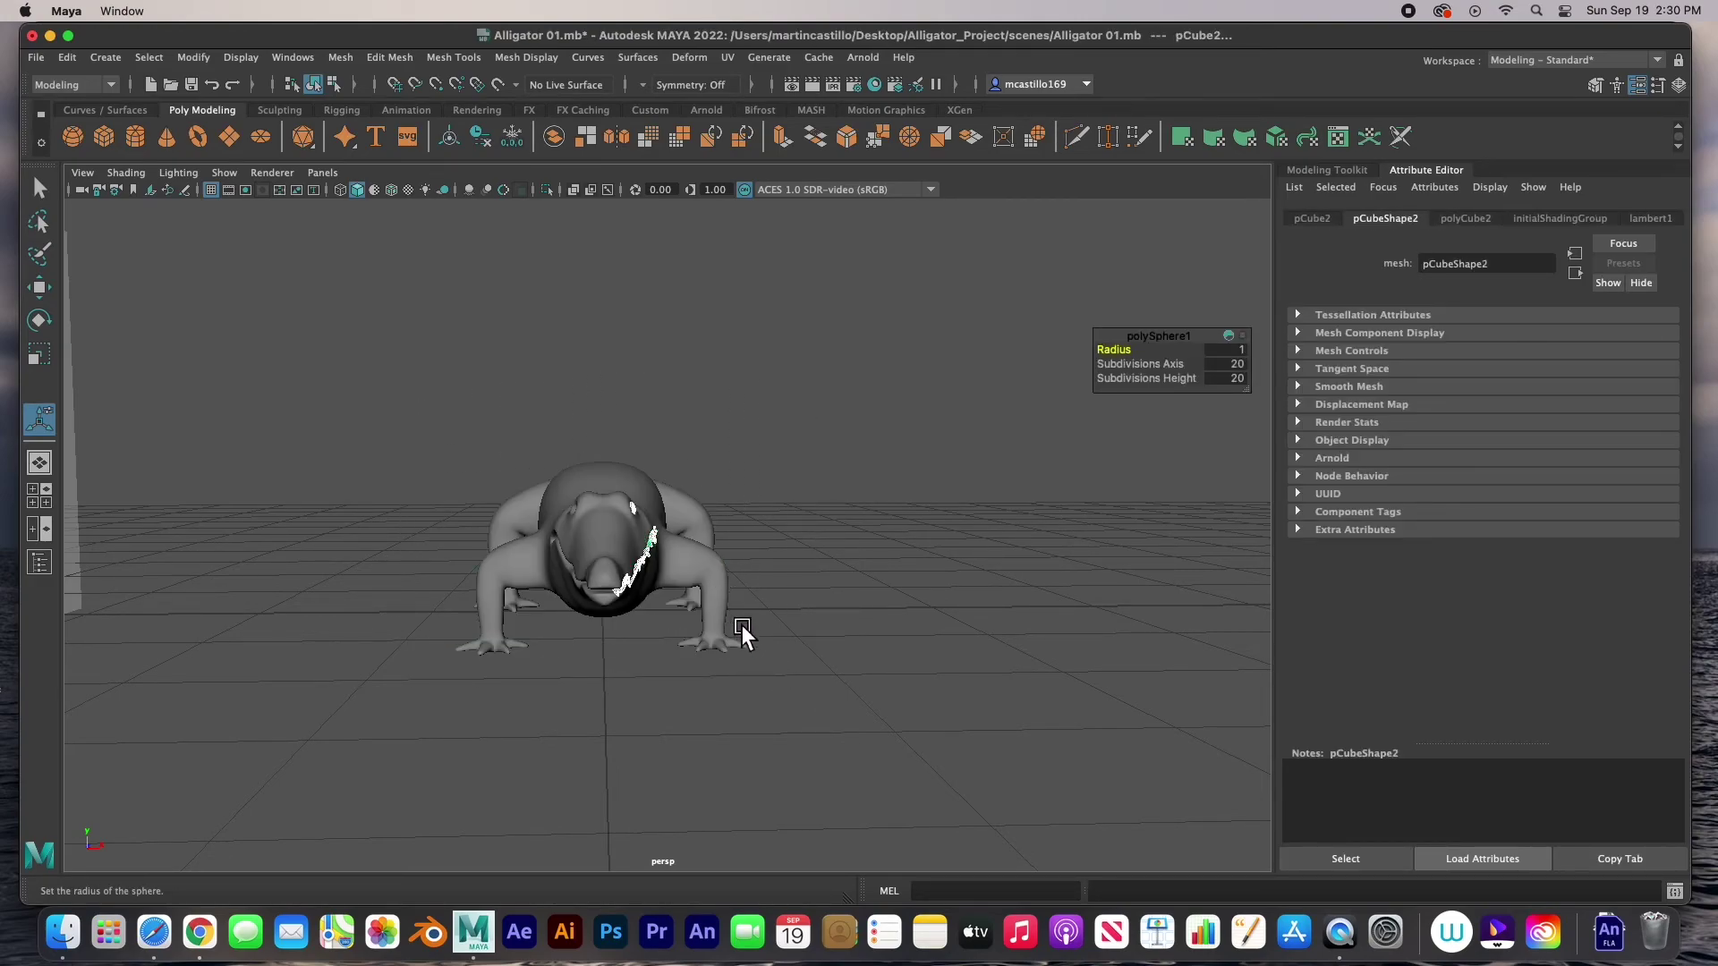
{"action": "mouse_move", "coordinate": [743, 632]}
{"action": "left_mouse_down", "text": "alt"}
{"action": "mouse_move", "coordinate": [701, 633]}
{"action": "mouse_move", "coordinate": [788, 651]}
{"action": "mouse_move", "coordinate": [771, 646]}
{"action": "left_mouse_up", "text": "alt"}
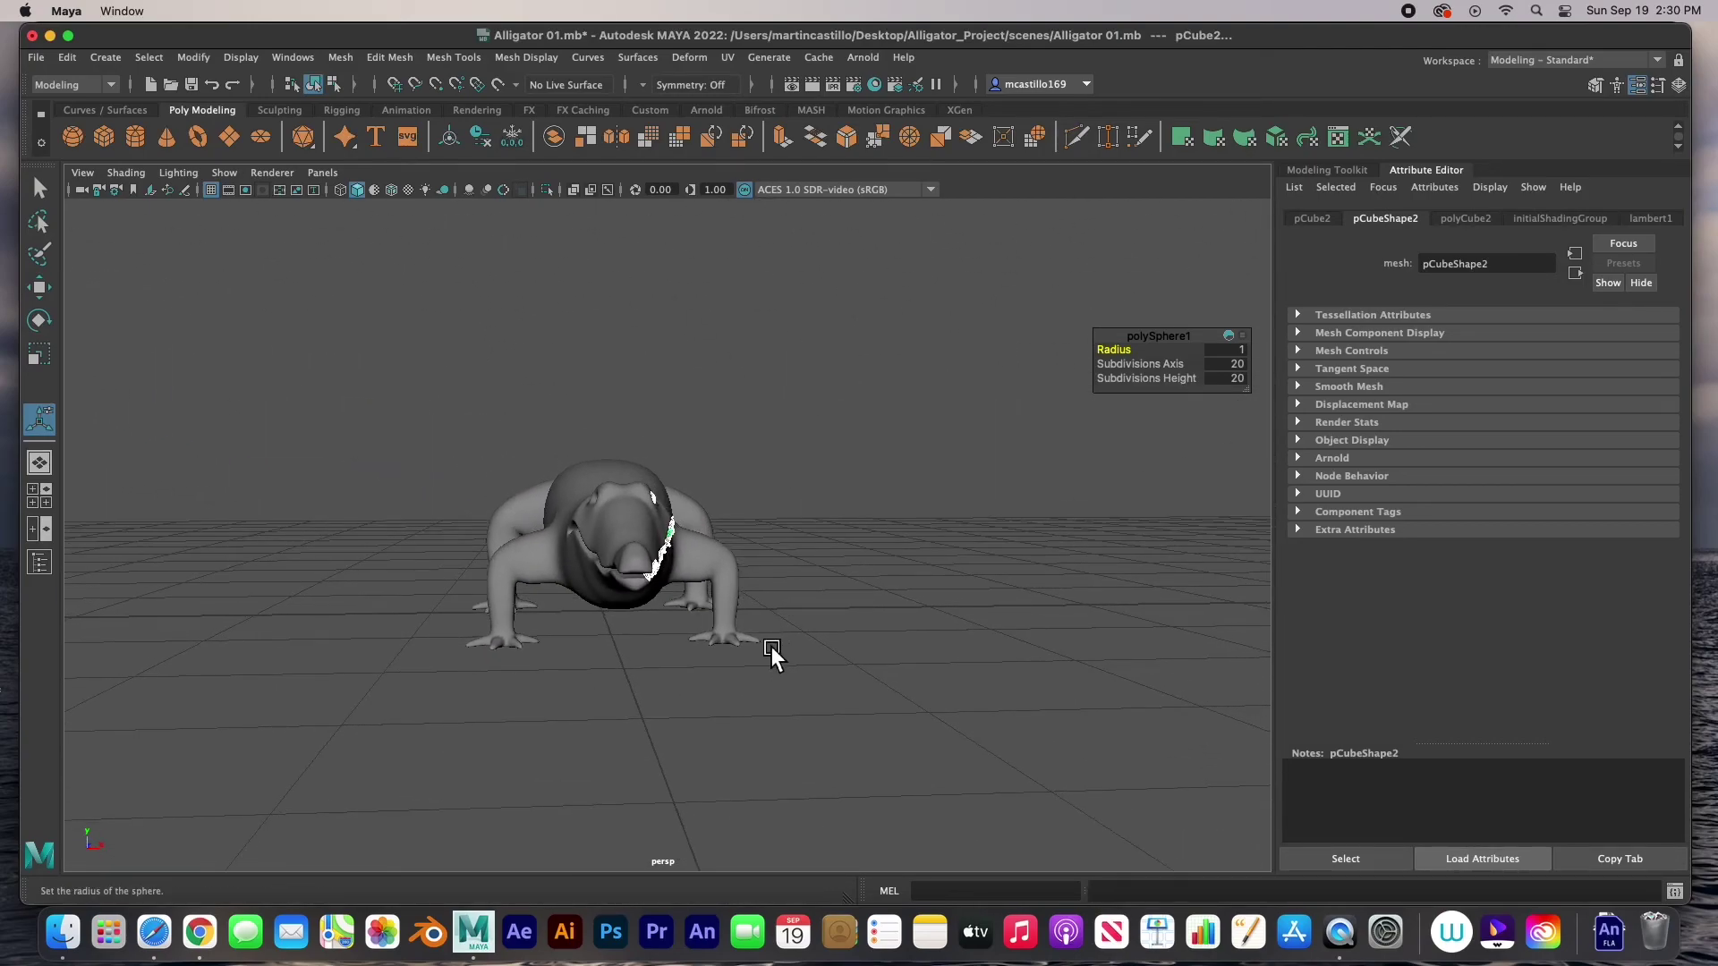
{"action": "left_click", "coordinate": [622, 138]}
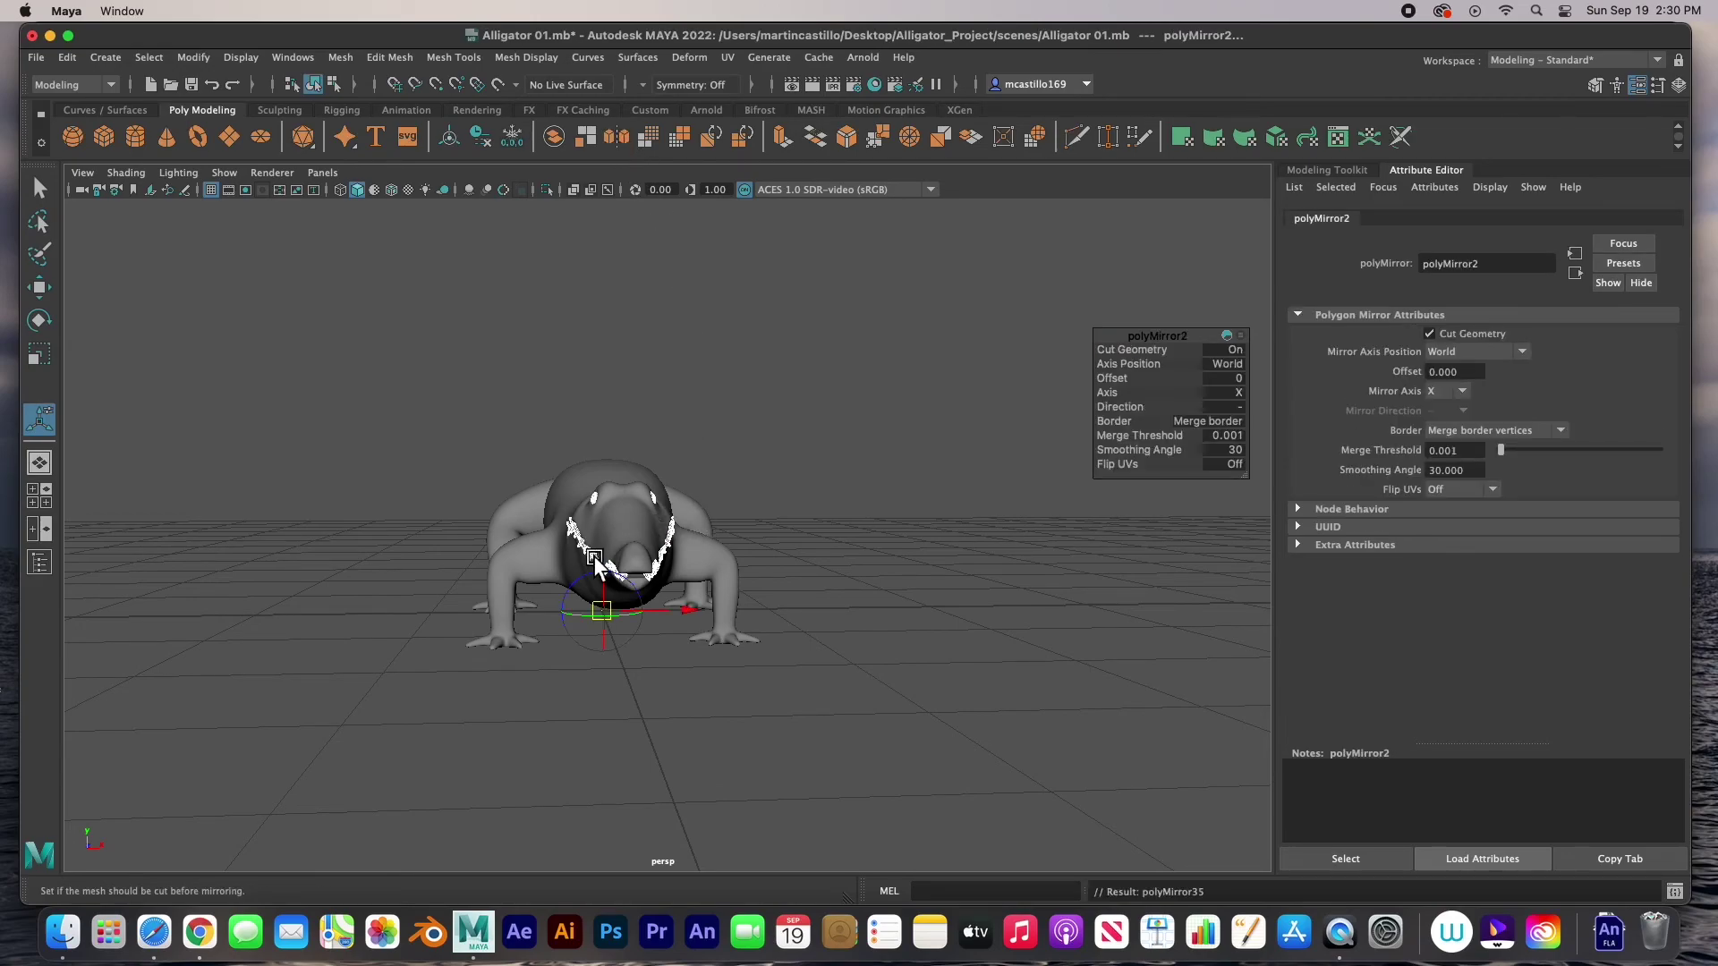
{"action": "left_click", "coordinate": [841, 584]}
{"action": "left_click_drag", "start_coordinate": [814, 597], "coordinate": [768, 610], "text": "alt"}
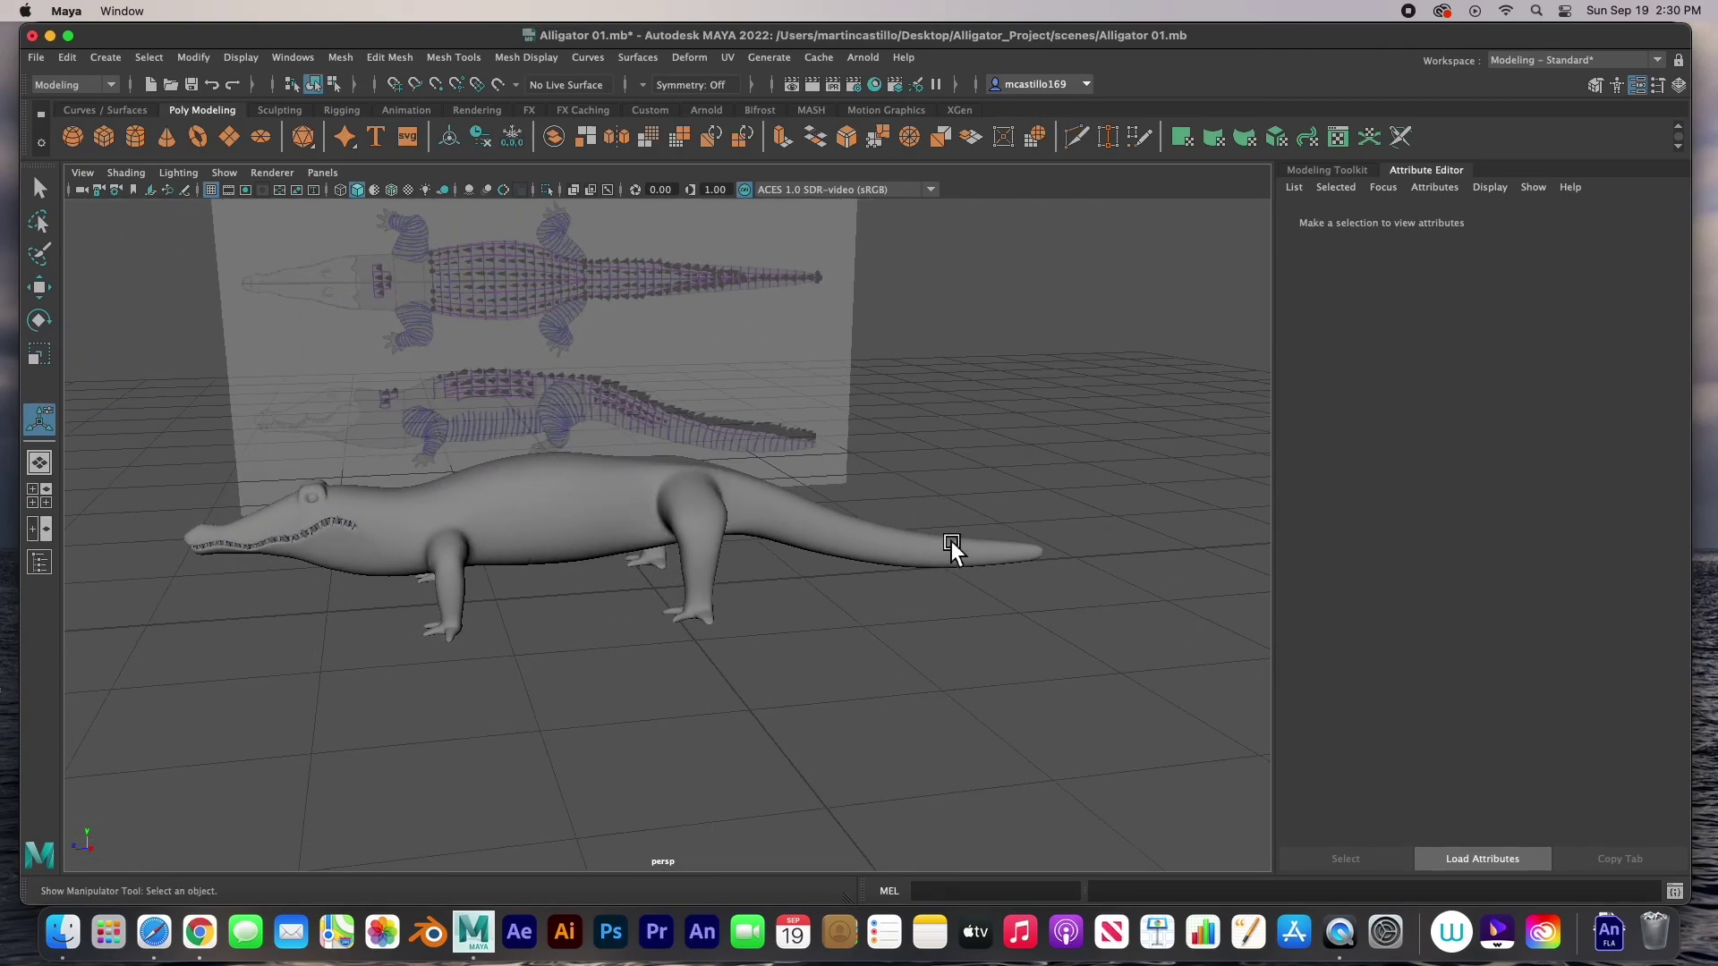
{"action": "left_click_drag", "start_coordinate": [637, 582], "coordinate": [709, 575], "text": "alt"}
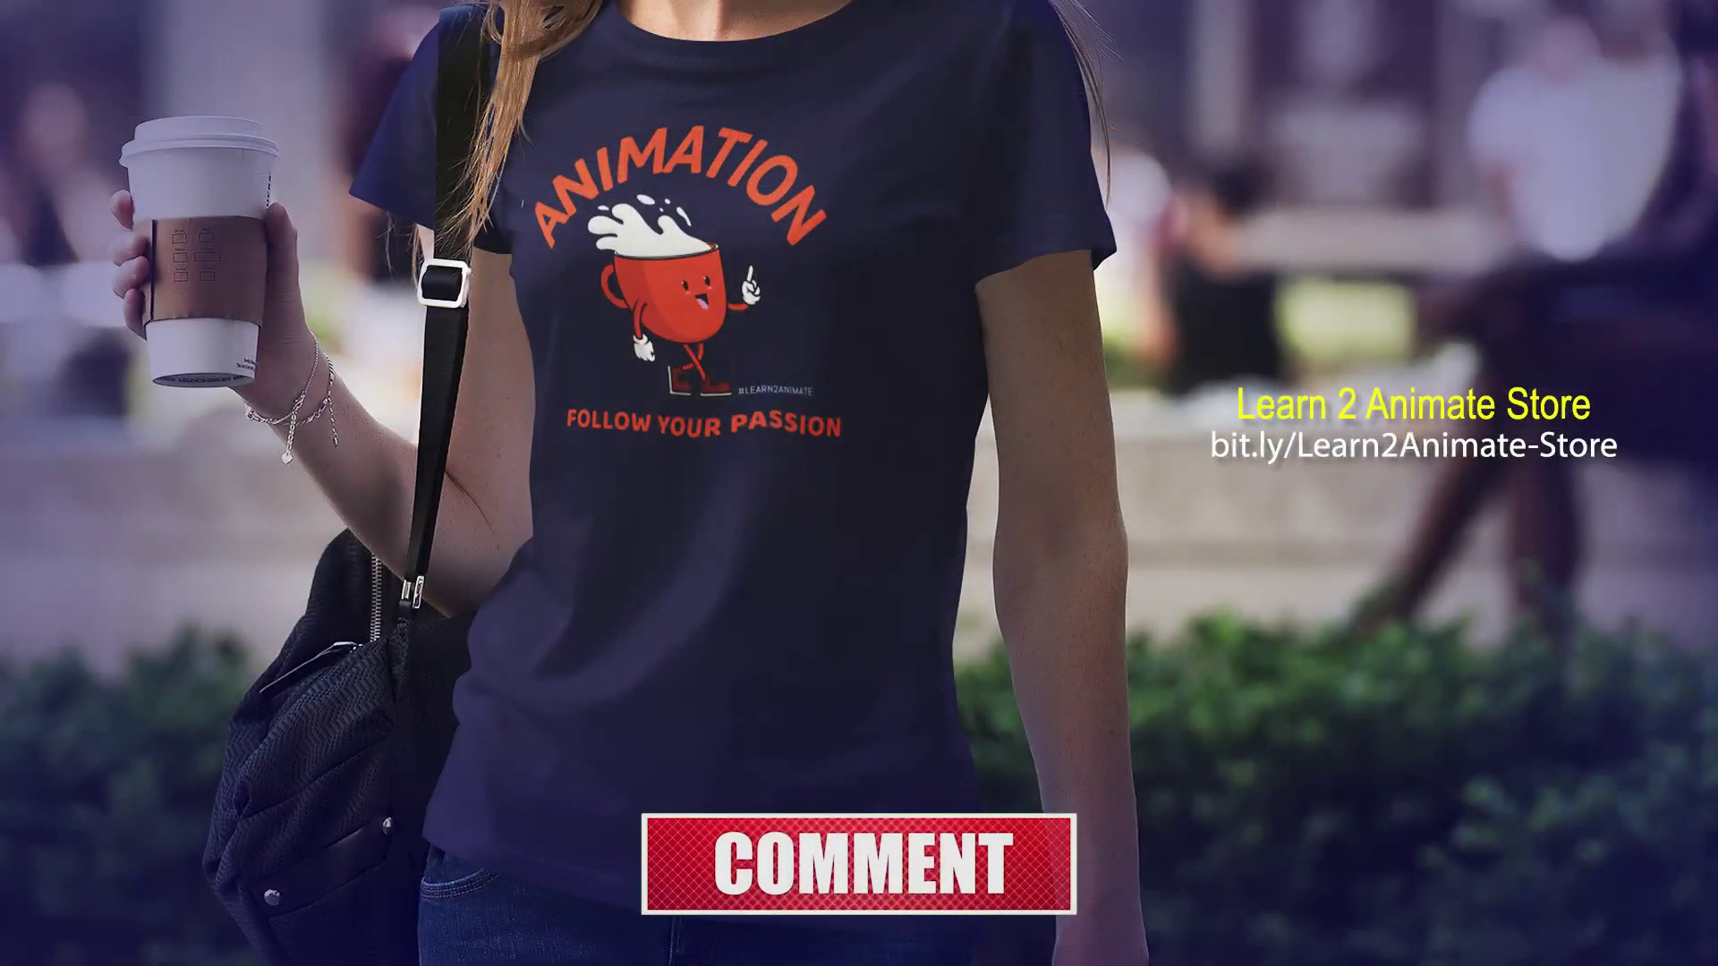